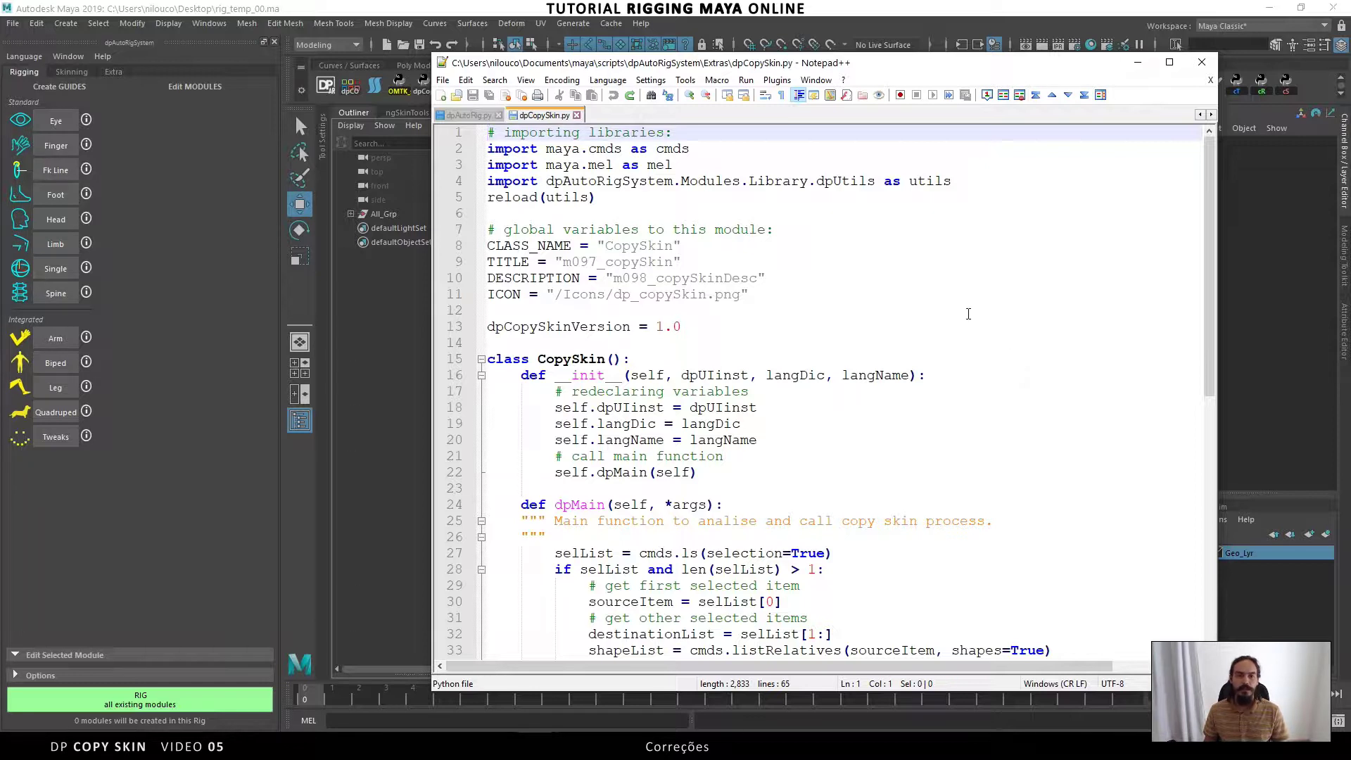
Show dpAutoRig's Extra tools in Maya and open the Script Editor output log
{"action": "left_click", "coordinate": [366, 363]}
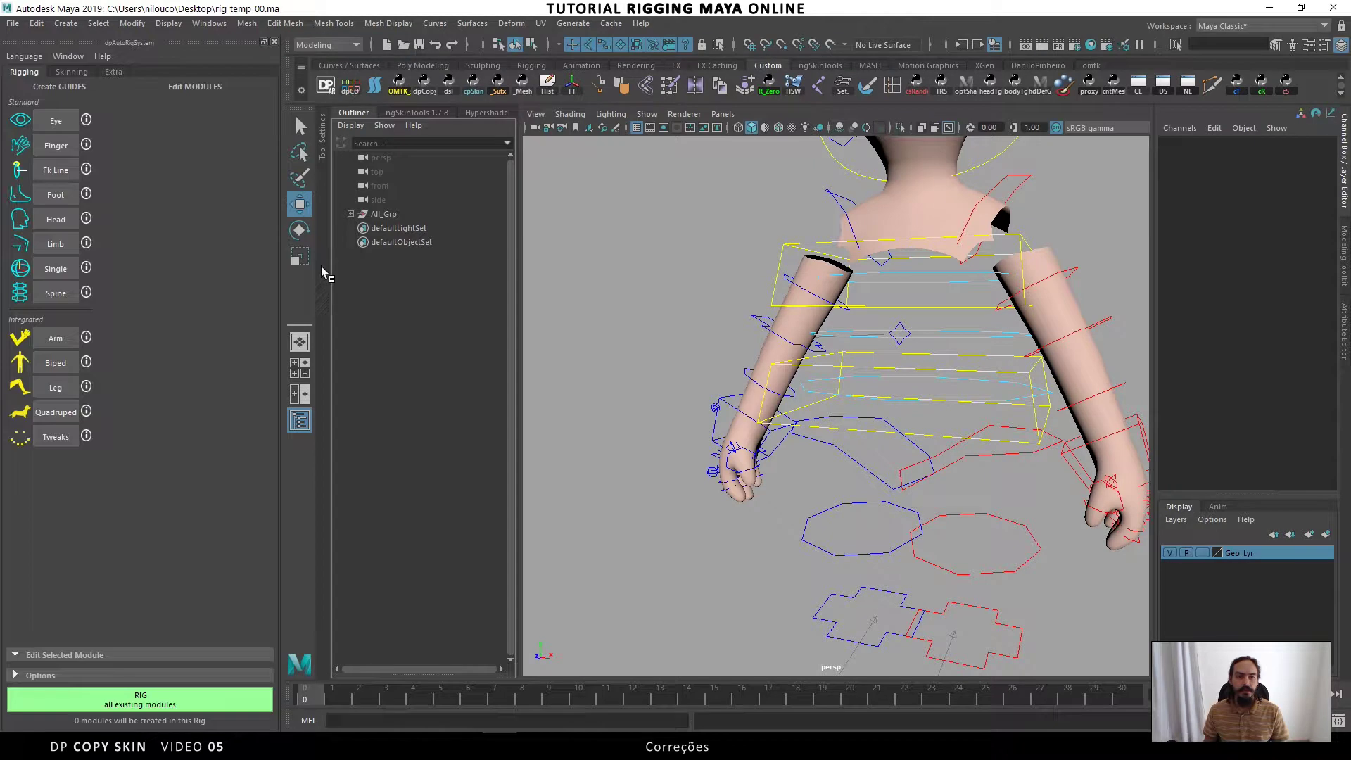
{"action": "left_click", "coordinate": [111, 73]}
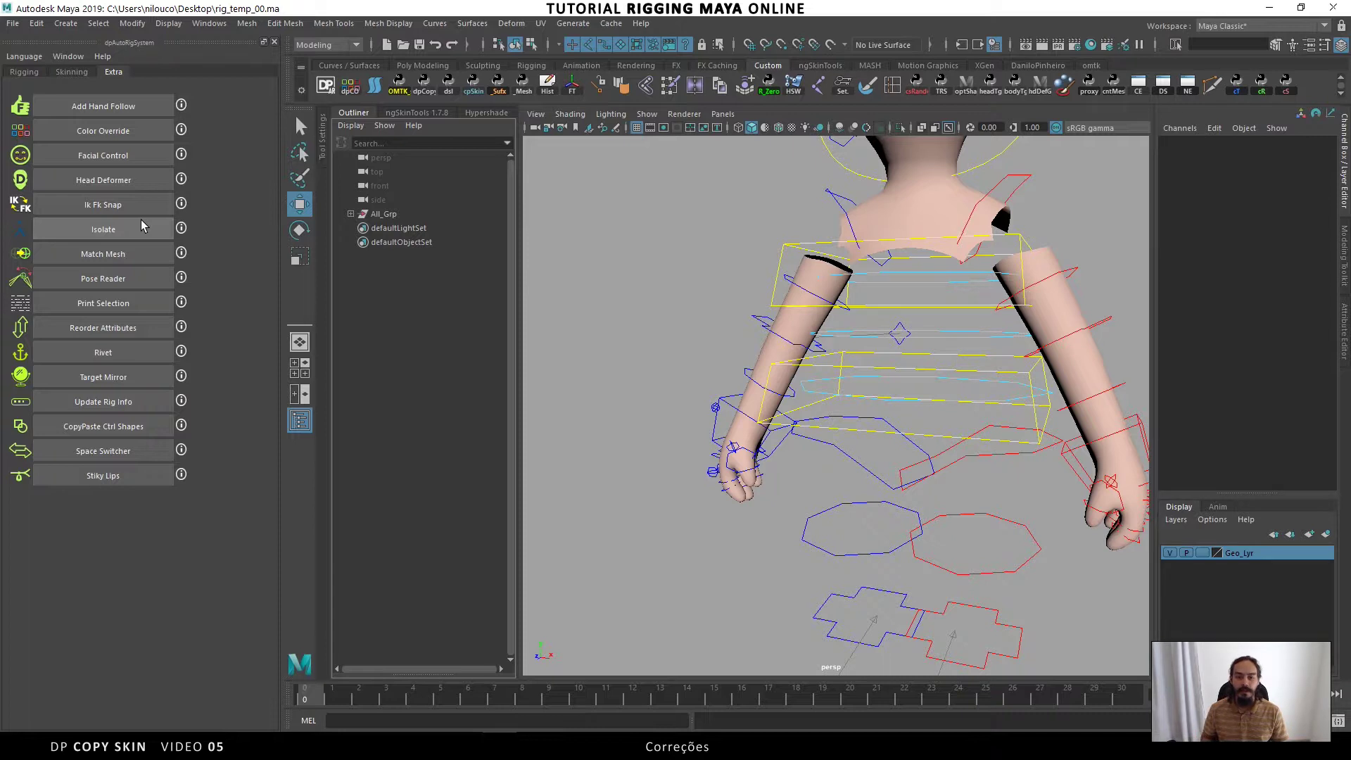
{"action": "left_click", "coordinate": [1337, 725]}
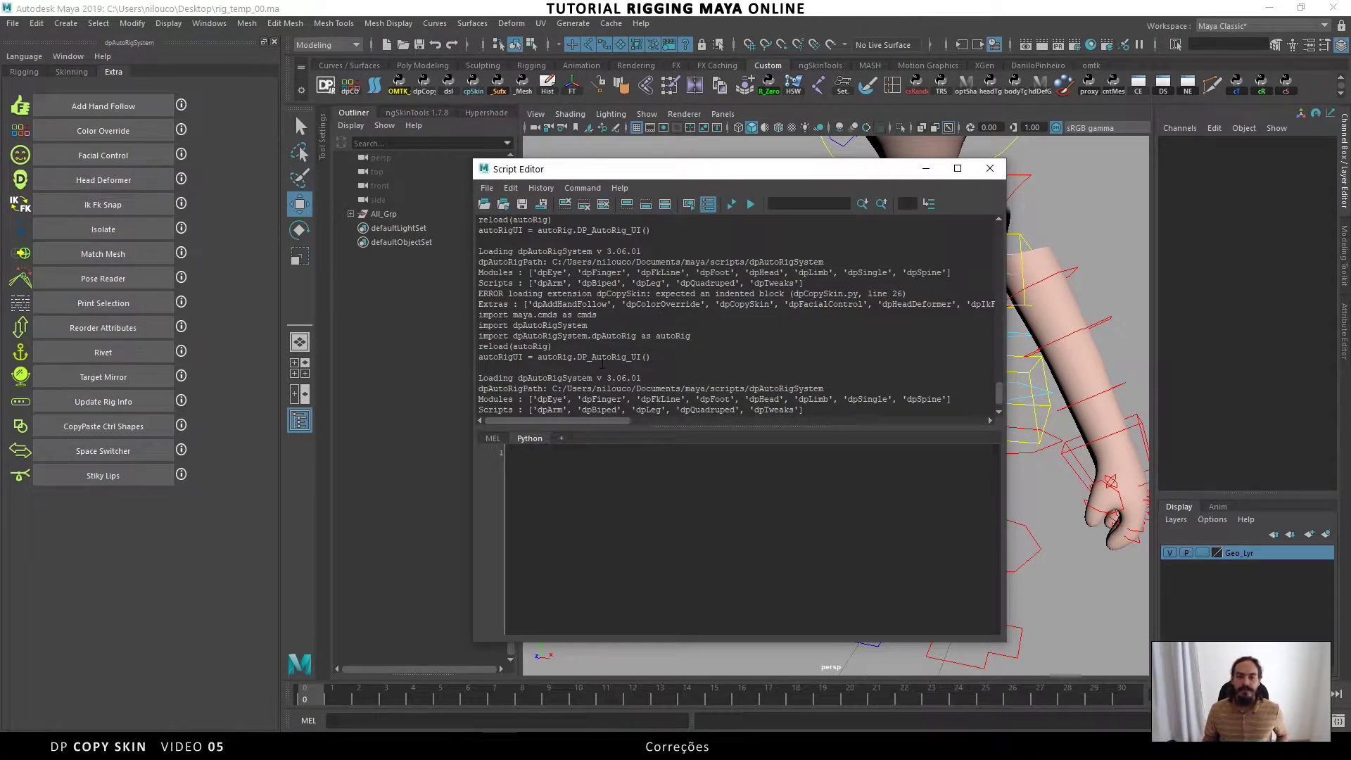
Highlight the dpCopySkin 'expected an indented block' error at line 26 in the log
{"action": "scroll", "coordinate": [601, 362], "scroll_direction": "down", "scroll_amount": 1}
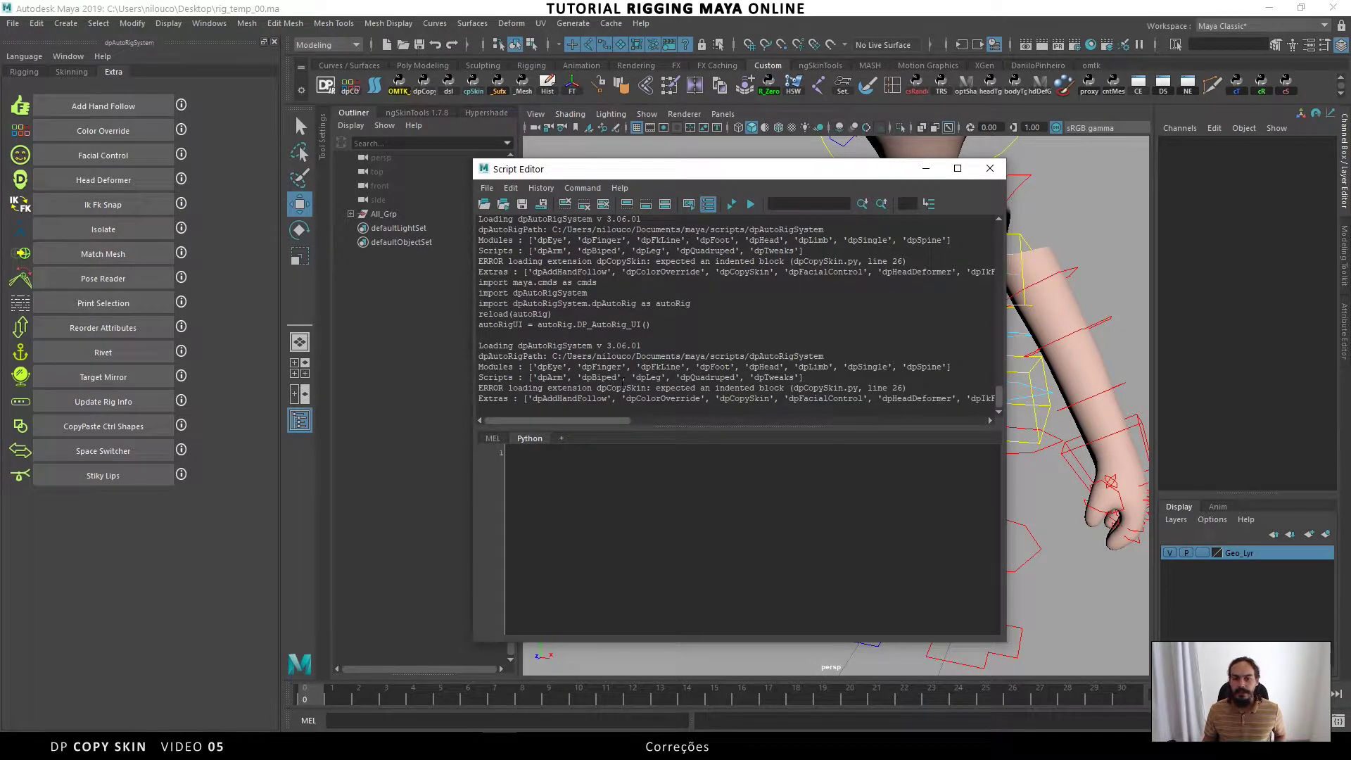
{"action": "double_click", "coordinate": [614, 388]}
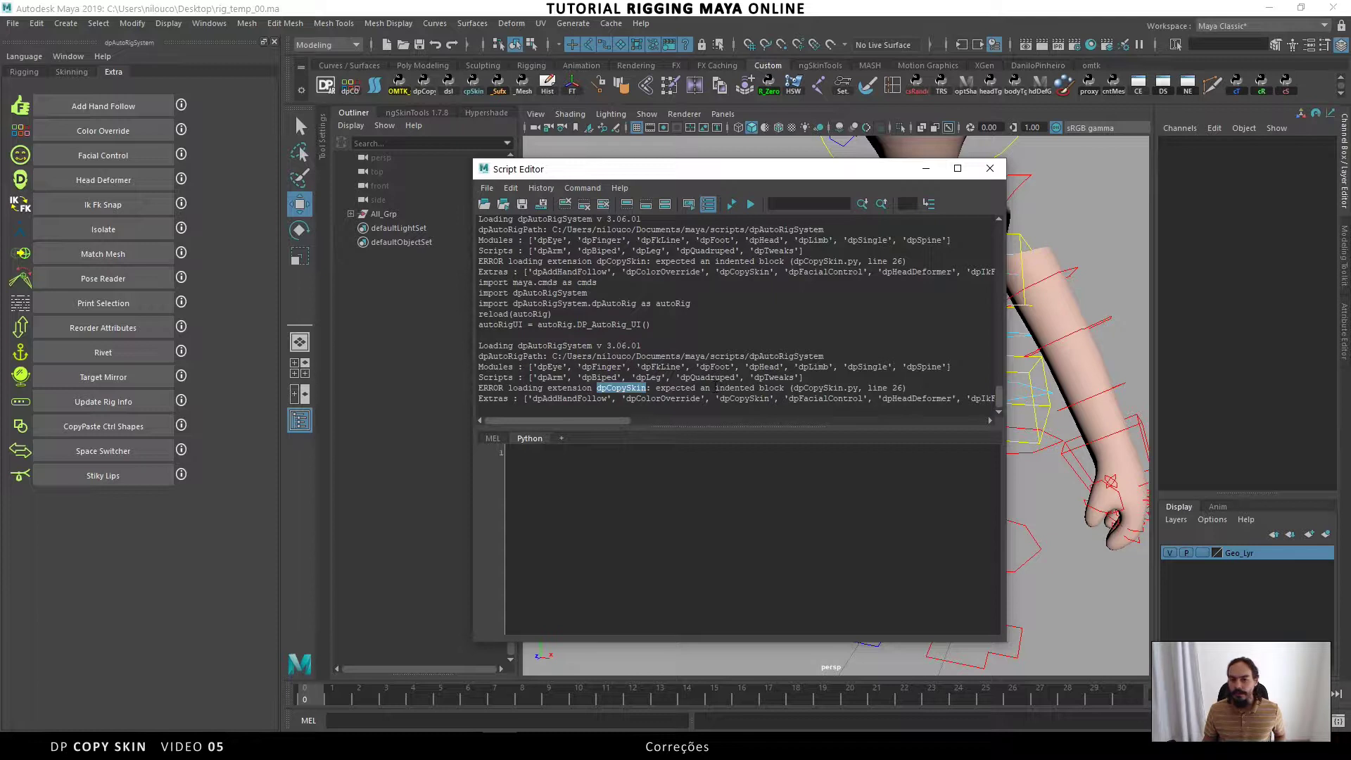
{"action": "left_click_drag", "start_coordinate": [714, 388], "coordinate": [786, 388]}
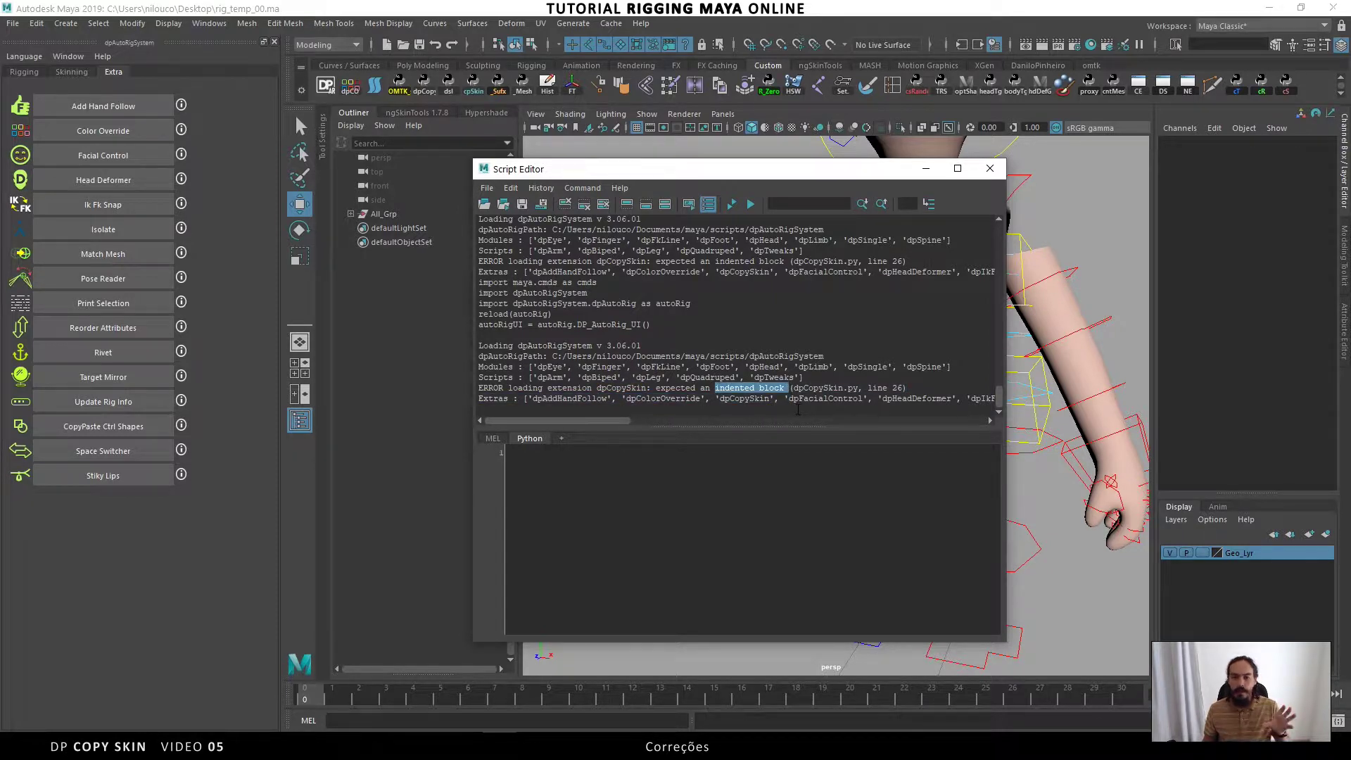
{"action": "double_click", "coordinate": [897, 388]}
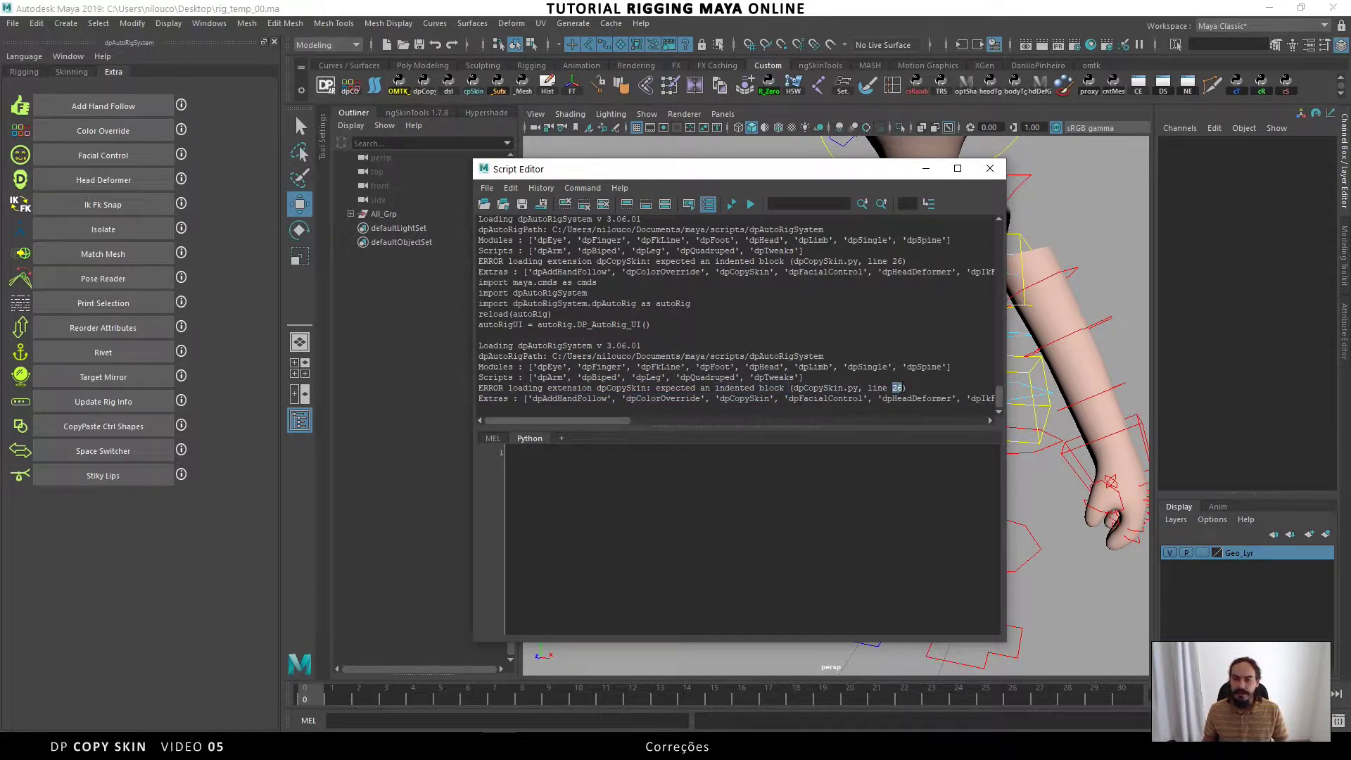
Return to dpCopySkin.py in Notepad++ and select the docstring on lines 25–26
{"action": "scroll", "coordinate": [913, 400], "scroll_direction": "up", "scroll_amount": 1, "text": "ctrl"}
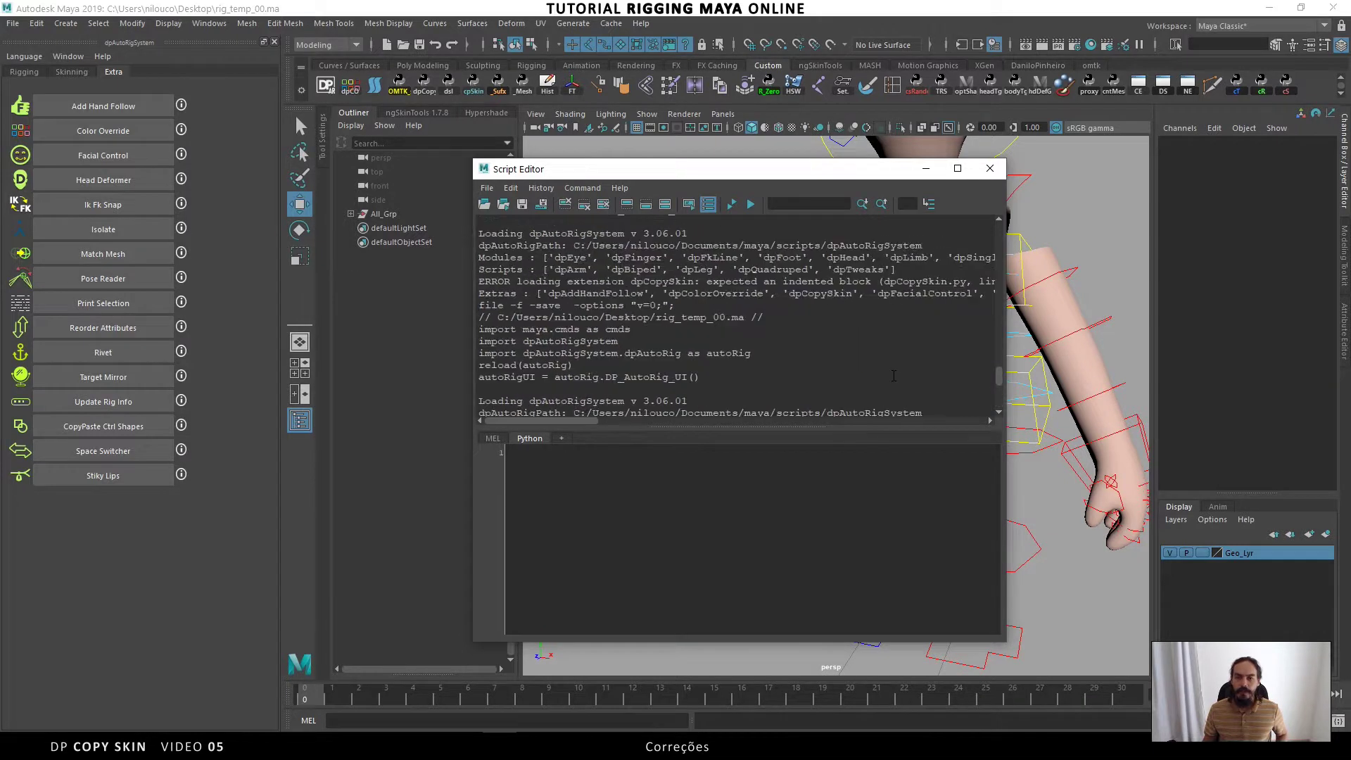
{"action": "scroll", "coordinate": [893, 375], "scroll_direction": "up", "scroll_amount": 1, "text": "ctrl"}
{"action": "left_click_drag", "start_coordinate": [532, 420], "coordinate": [553, 423]}
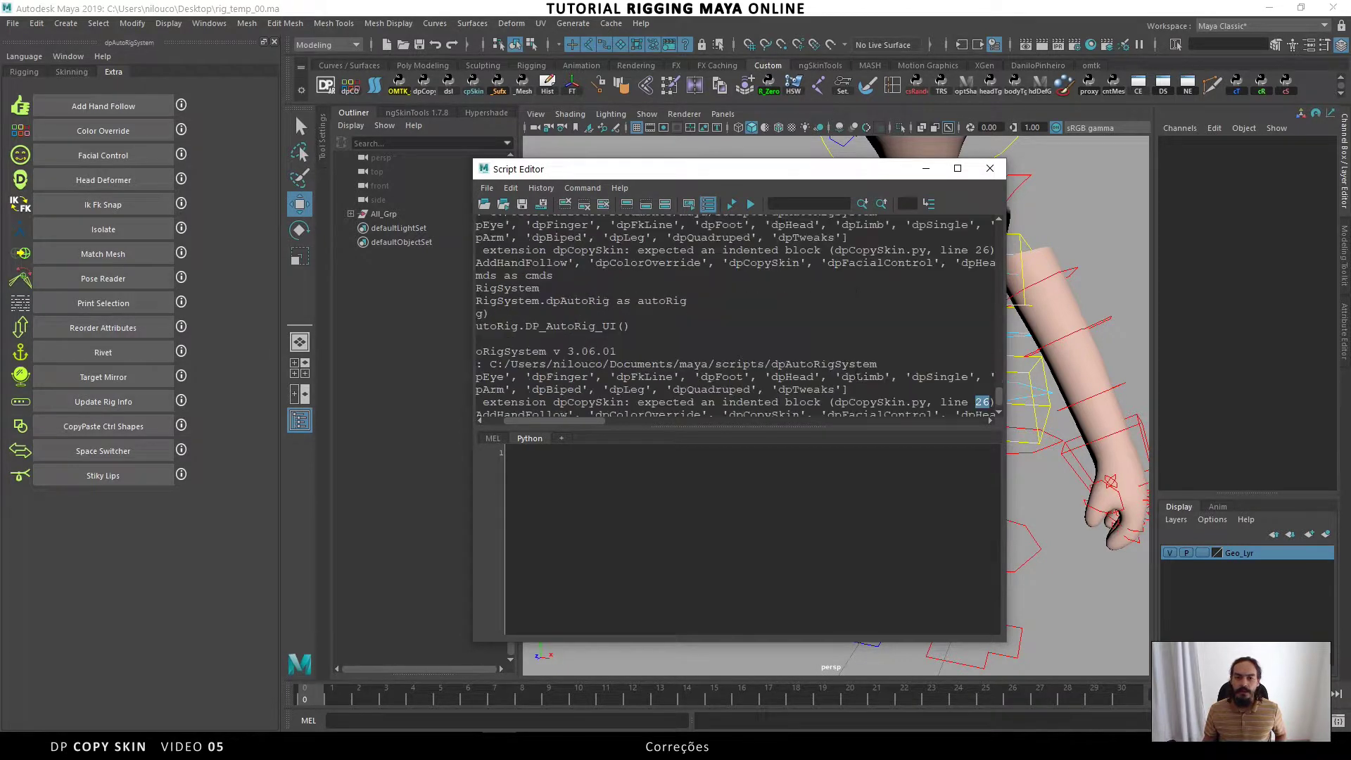
{"action": "scroll", "coordinate": [877, 378], "scroll_direction": "up", "scroll_amount": 1, "text": "ctrl"}
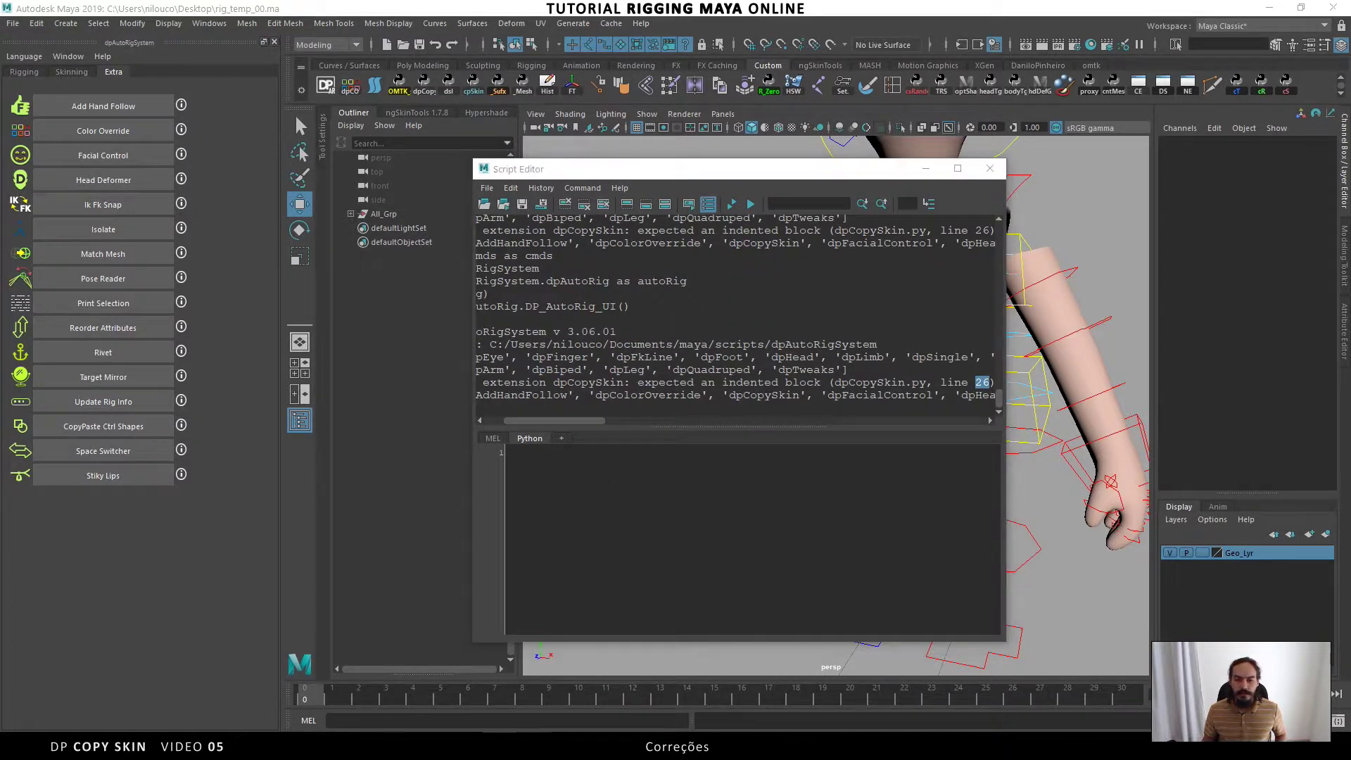
{"action": "key", "text": "alt+Tab"}
{"action": "left_click_drag", "start_coordinate": [546, 521], "coordinate": [545, 537]}
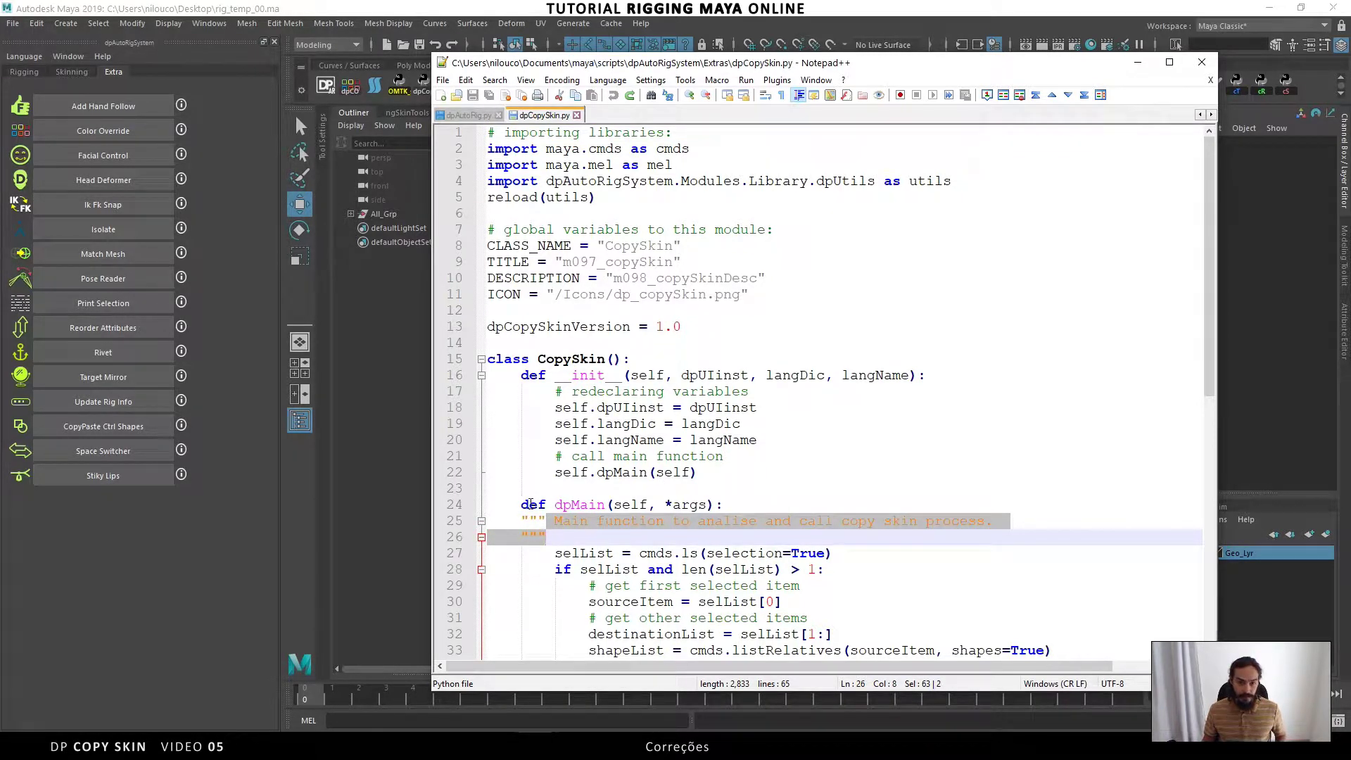
Indent the docstrings on lines 25–26 and 53–54 of dpCopySkin.py by one level
{"action": "key", "text": "Tab"}
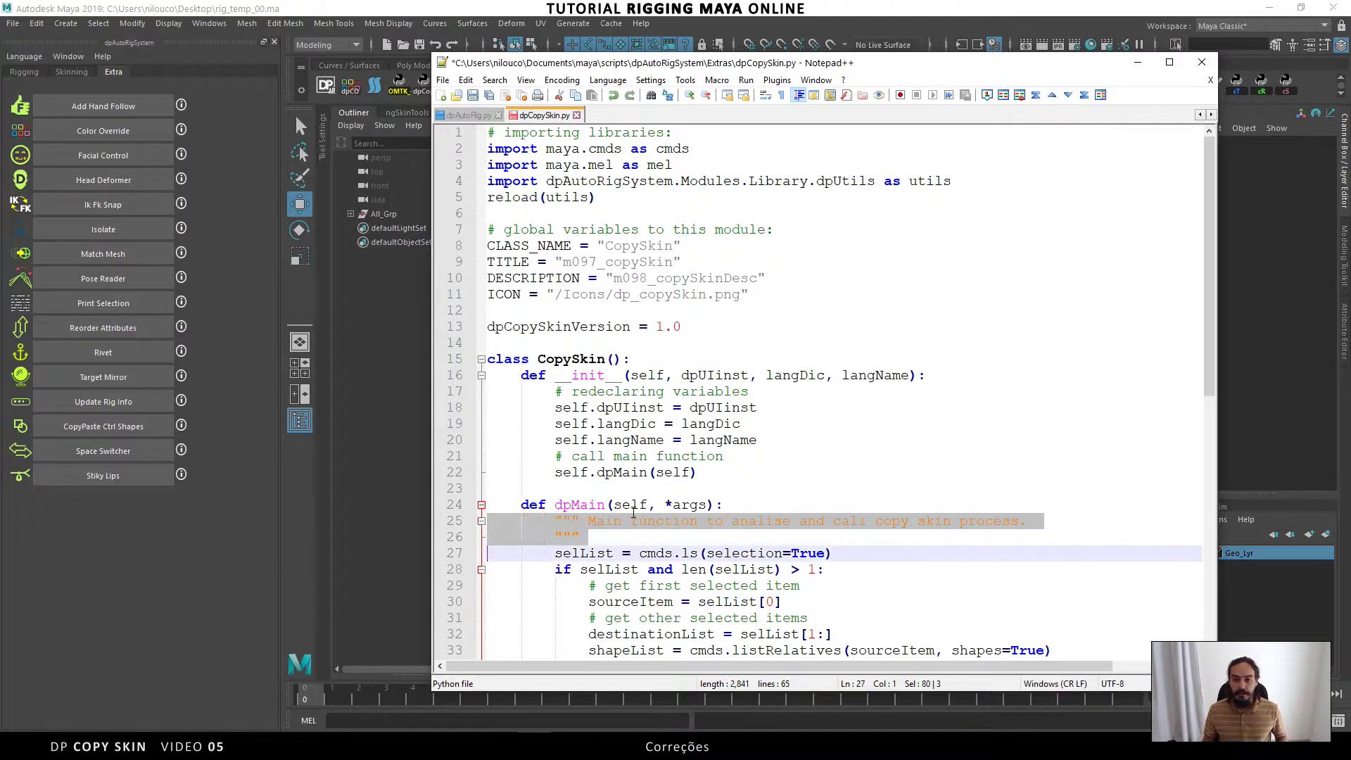
{"action": "left_click", "coordinate": [555, 524]}
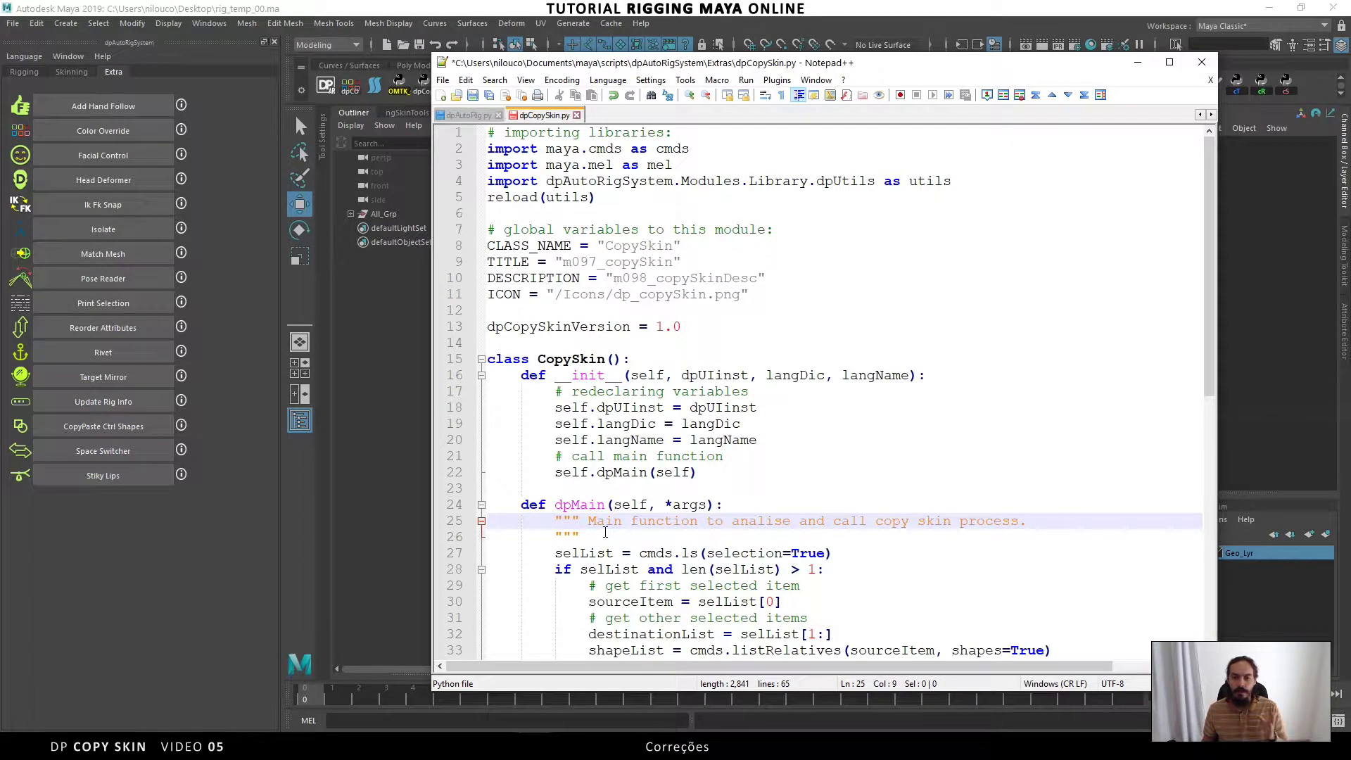
{"action": "scroll", "coordinate": [547, 534], "scroll_direction": "down", "scroll_amount": 1}
{"action": "scroll", "coordinate": [547, 533], "scroll_direction": "down", "scroll_amount": 8}
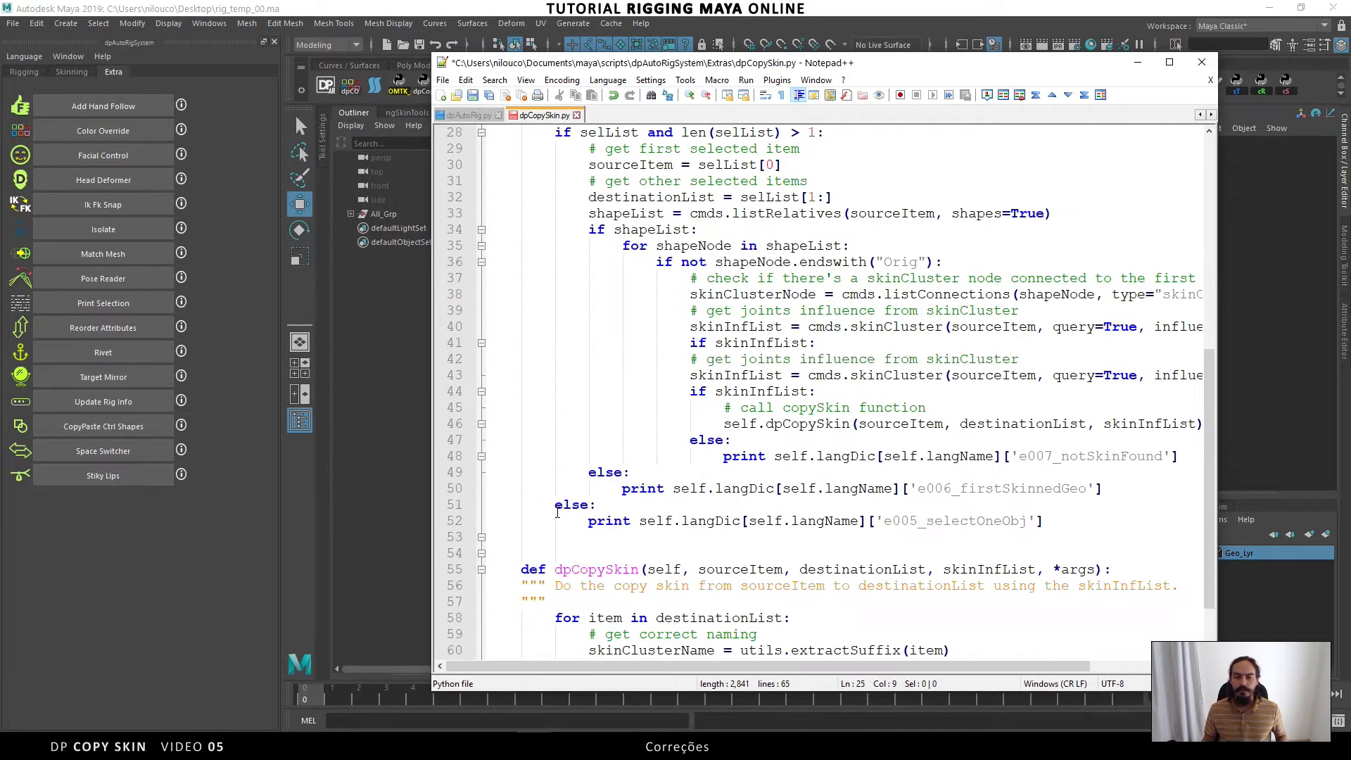
{"action": "scroll", "coordinate": [552, 457], "scroll_direction": "down", "scroll_amount": 2}
{"action": "left_click_drag", "start_coordinate": [552, 457], "coordinate": [552, 473]}
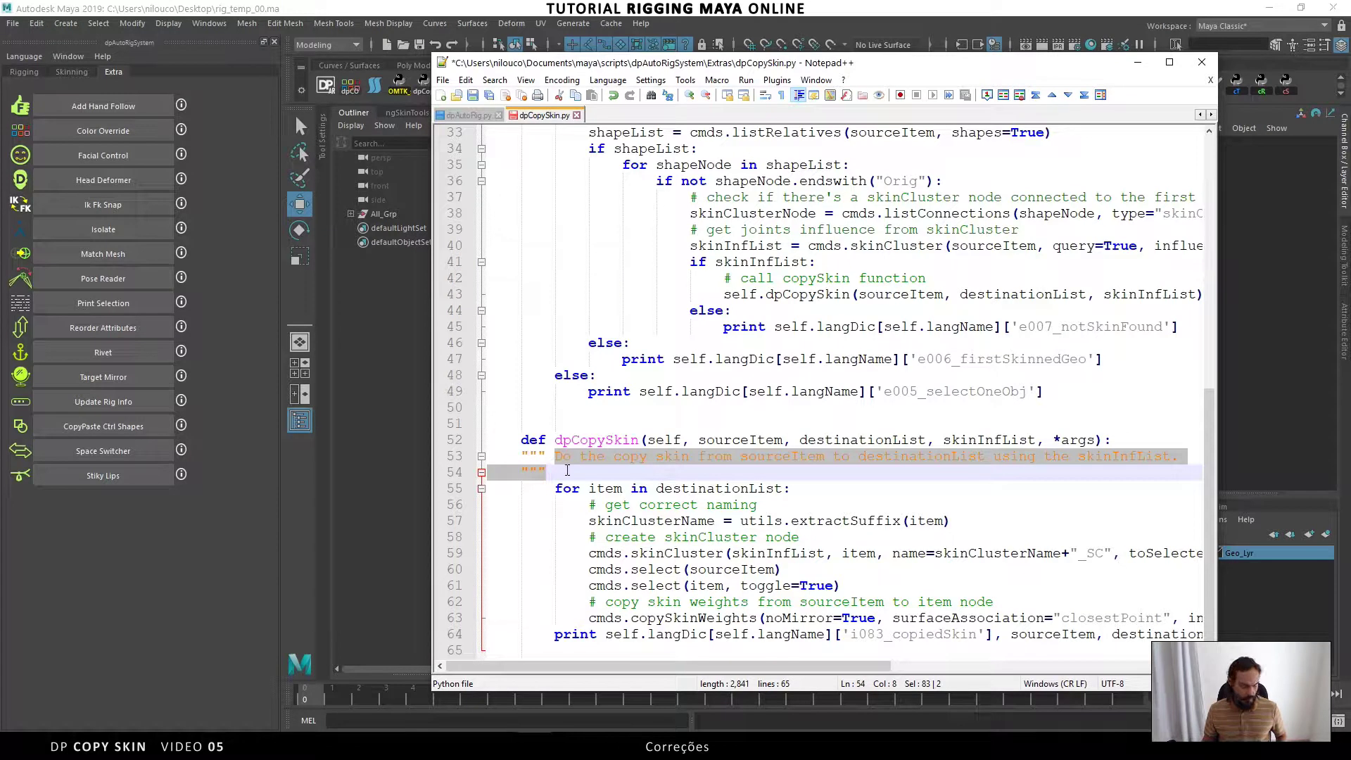
{"action": "key", "text": "Tab"}
{"action": "left_click", "coordinate": [553, 457]}
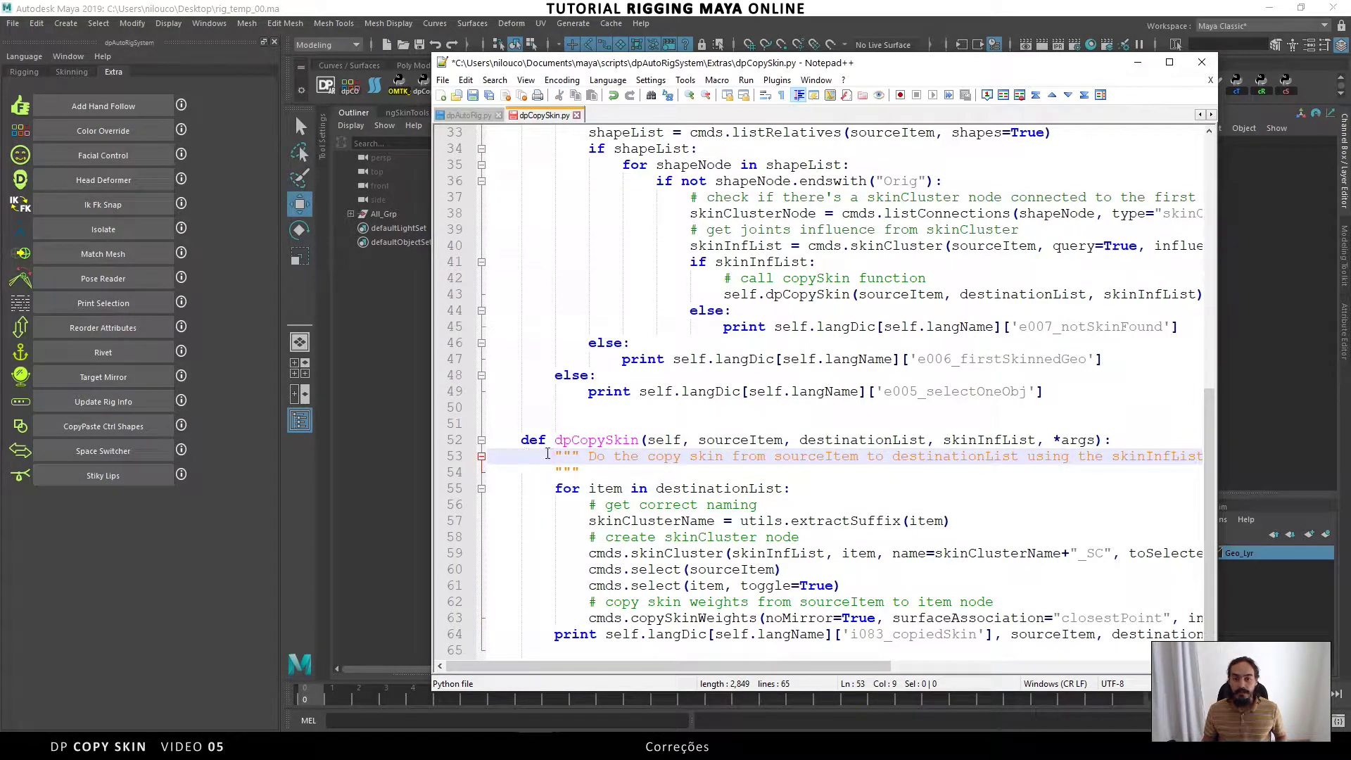
Save dpCopySkin.py and reload dpAutoRigSystem from the Maya shelf
{"action": "key", "text": "ctrl+s"}
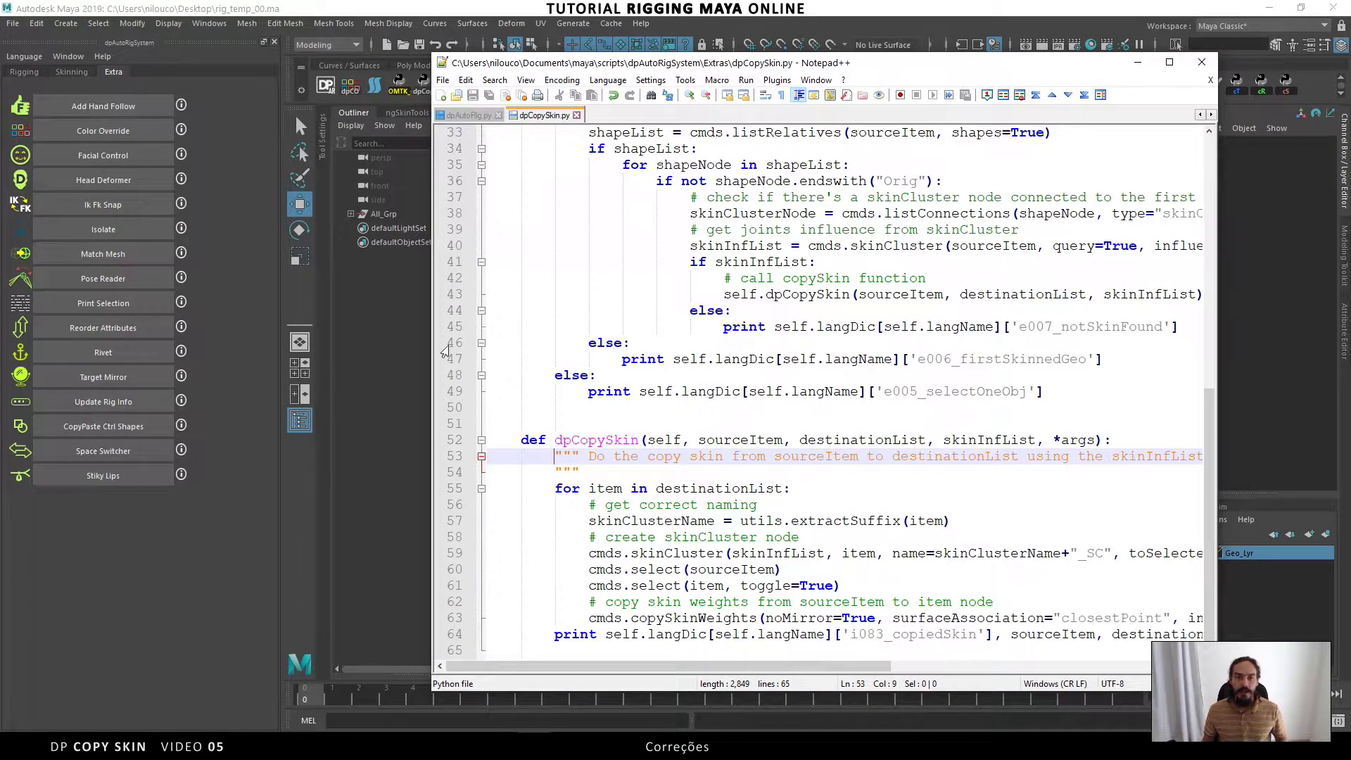
{"action": "left_click", "coordinate": [409, 329]}
{"action": "left_click", "coordinate": [326, 85]}
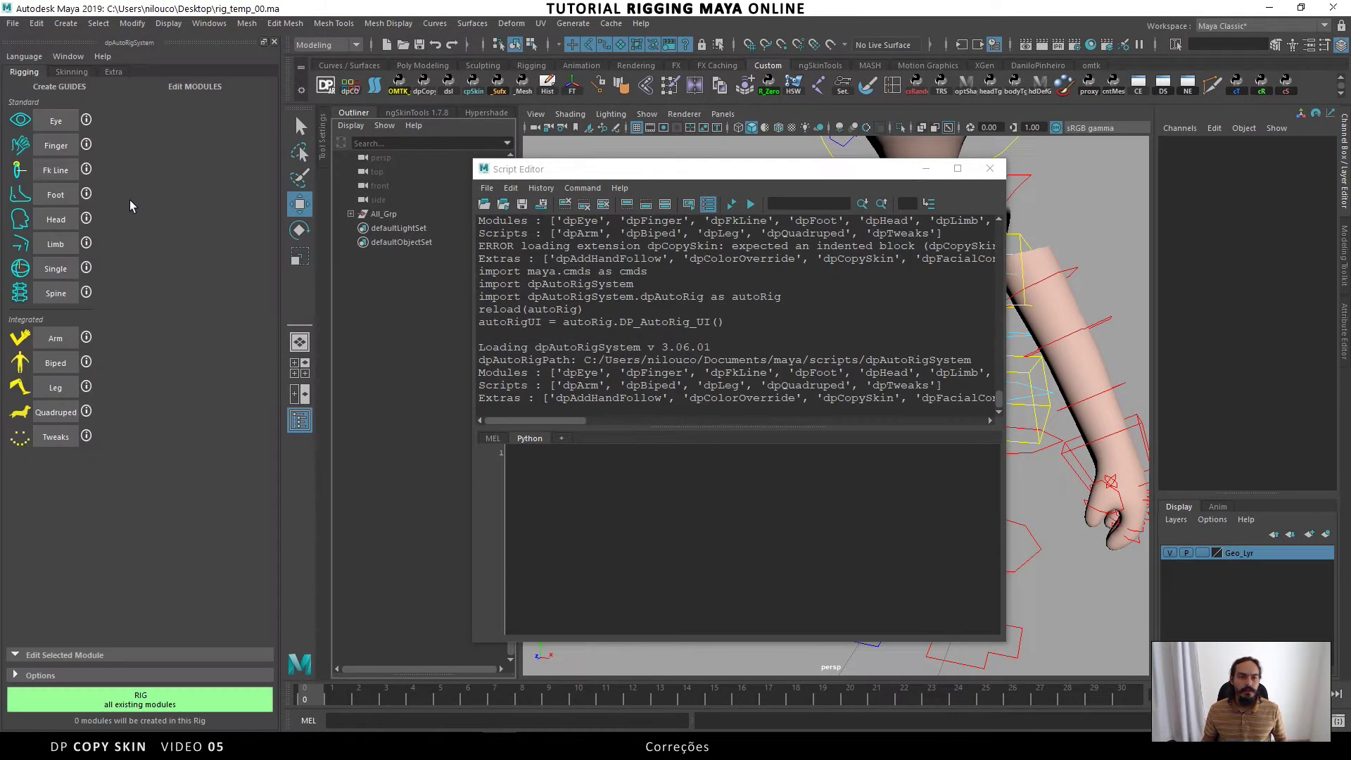
Confirm Copy Skin now appears in dpAutoRig's Extra tools and check the 3.06.01 version line
{"action": "left_click", "coordinate": [113, 72]}
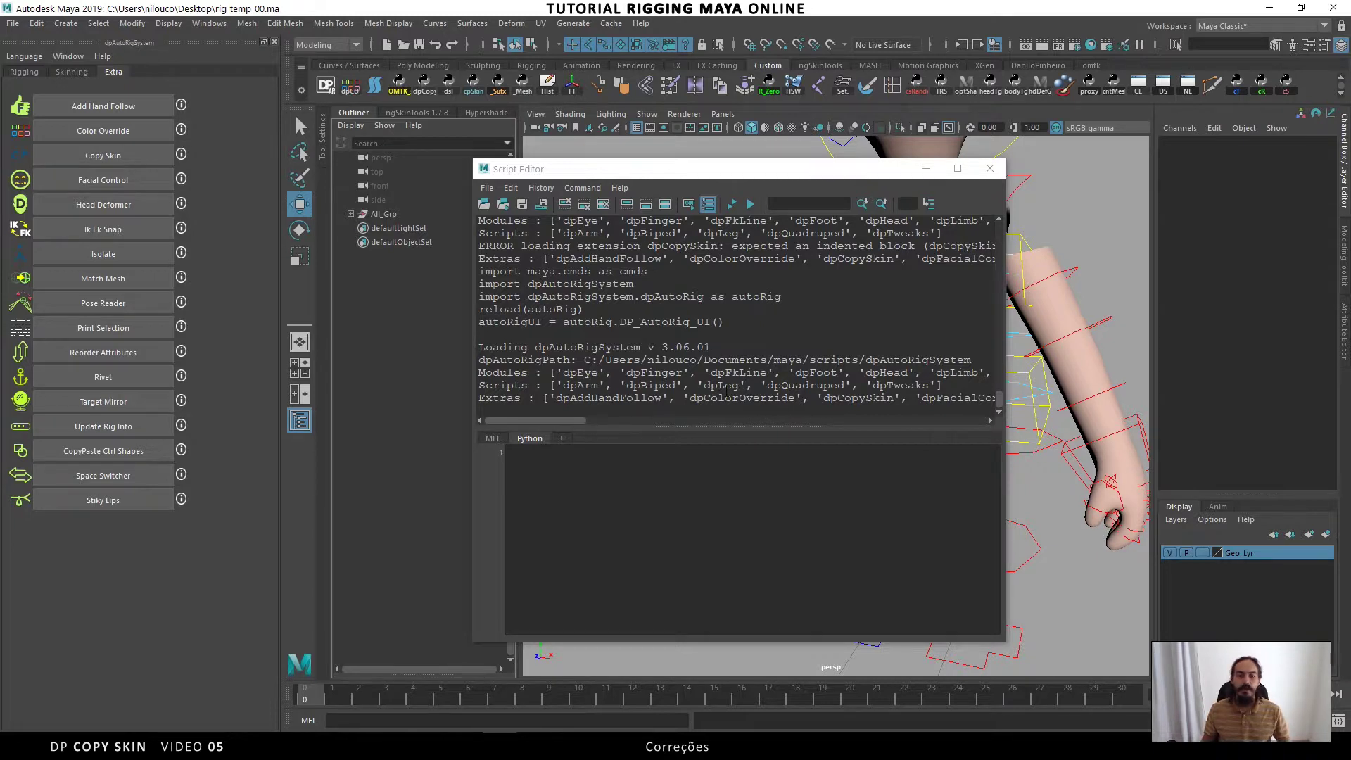
{"action": "left_click_drag", "start_coordinate": [710, 347], "coordinate": [705, 348]}
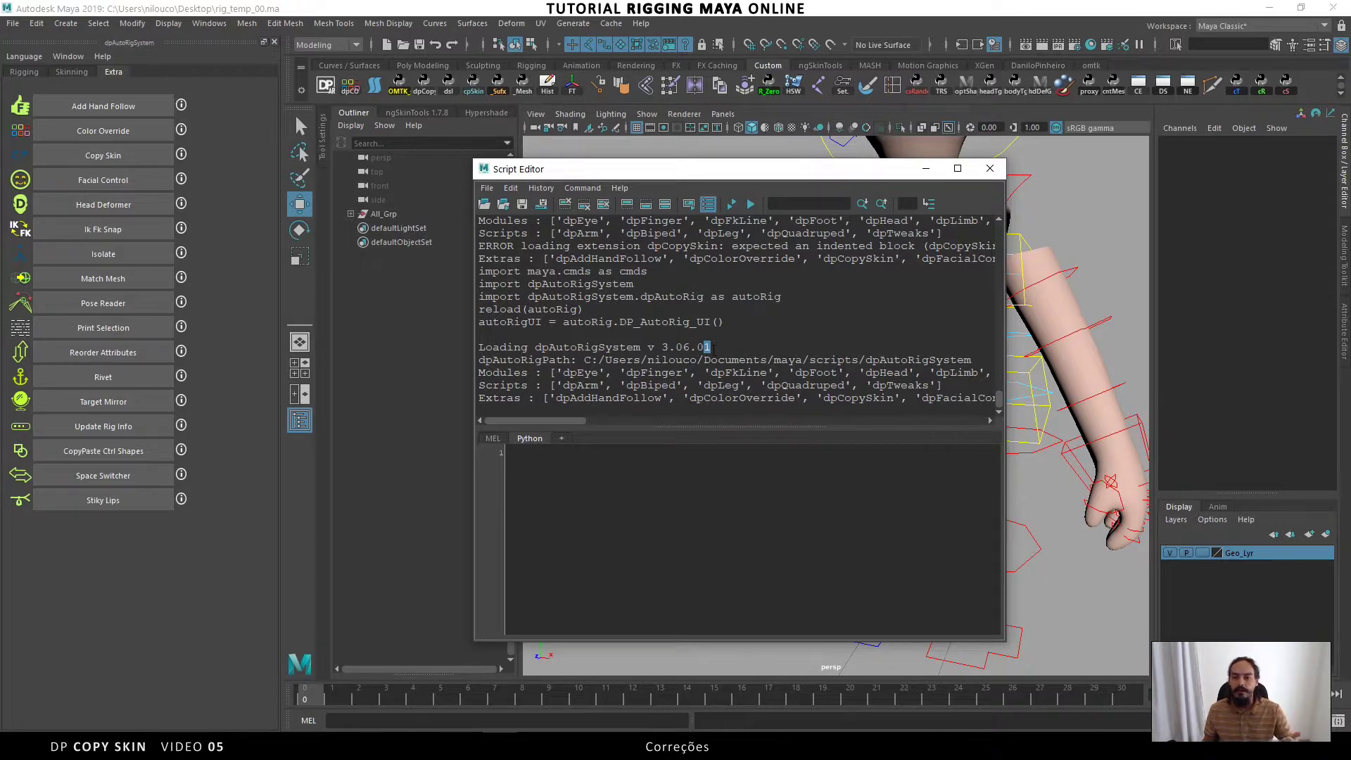
{"action": "left_click", "coordinate": [712, 347]}
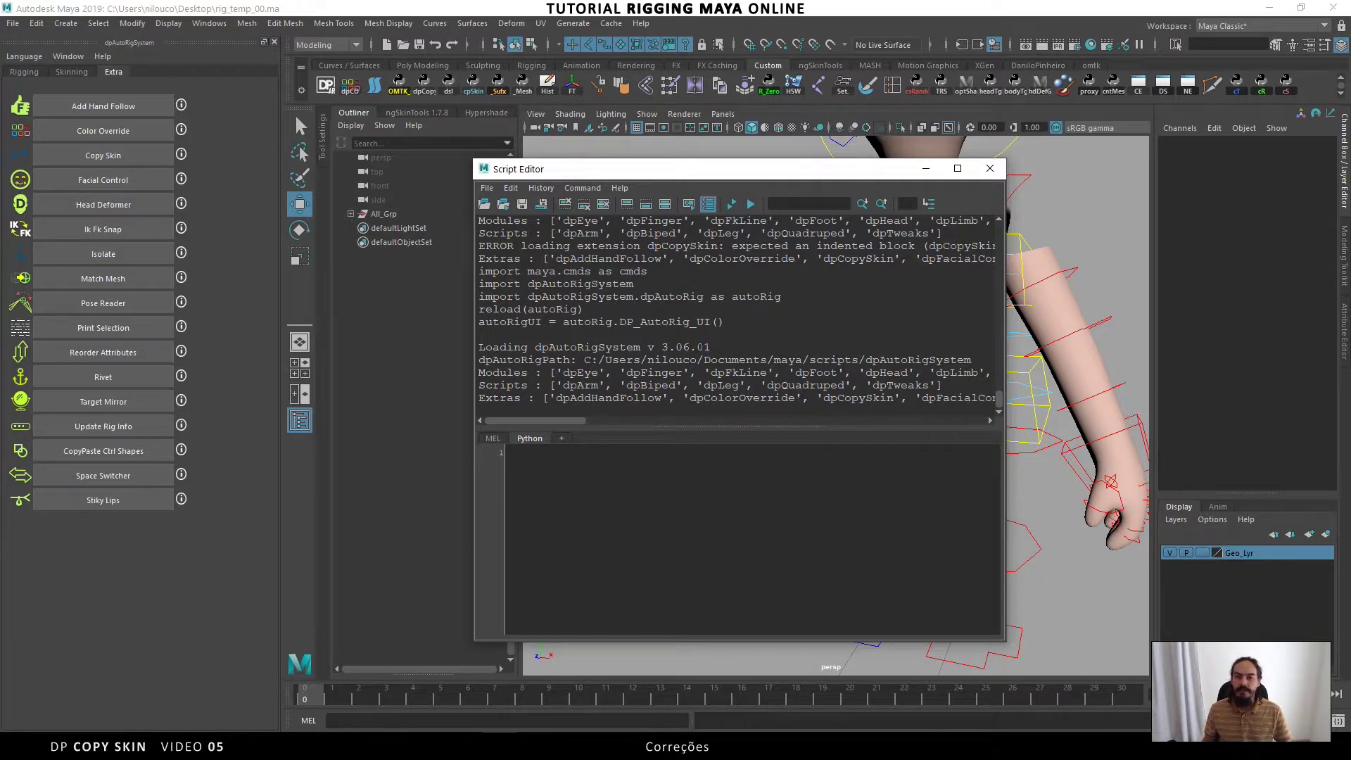
Change DPAR_VERSION in dpAutoRig.py from 3.06.01 to 3.06.02 and save
{"action": "key", "text": "alt+Tab"}
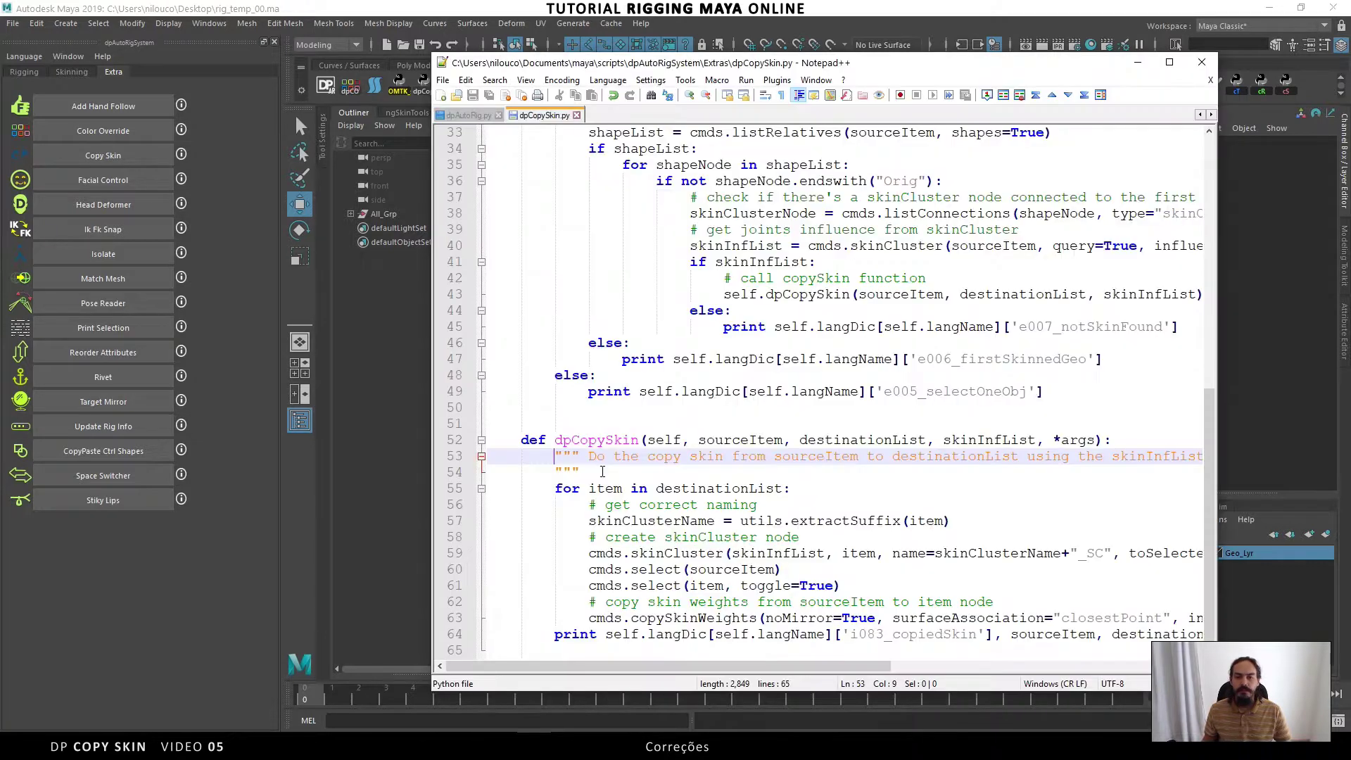
{"action": "key", "text": "ctrl+Home"}
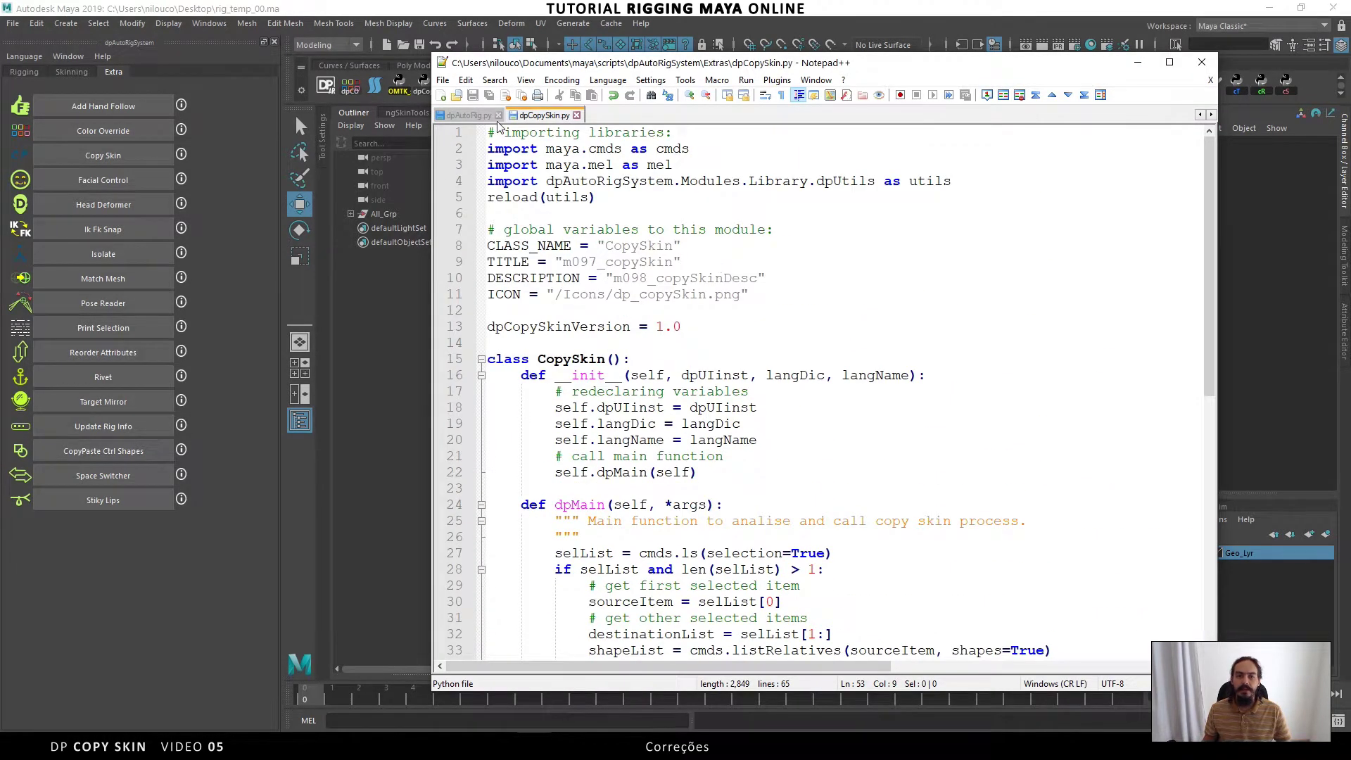
{"action": "key", "text": "ctrl+Tab"}
{"action": "scroll", "coordinate": [532, 191], "scroll_direction": "down", "scroll_amount": 2}
{"action": "scroll", "coordinate": [650, 326], "scroll_direction": "down", "scroll_amount": 12}
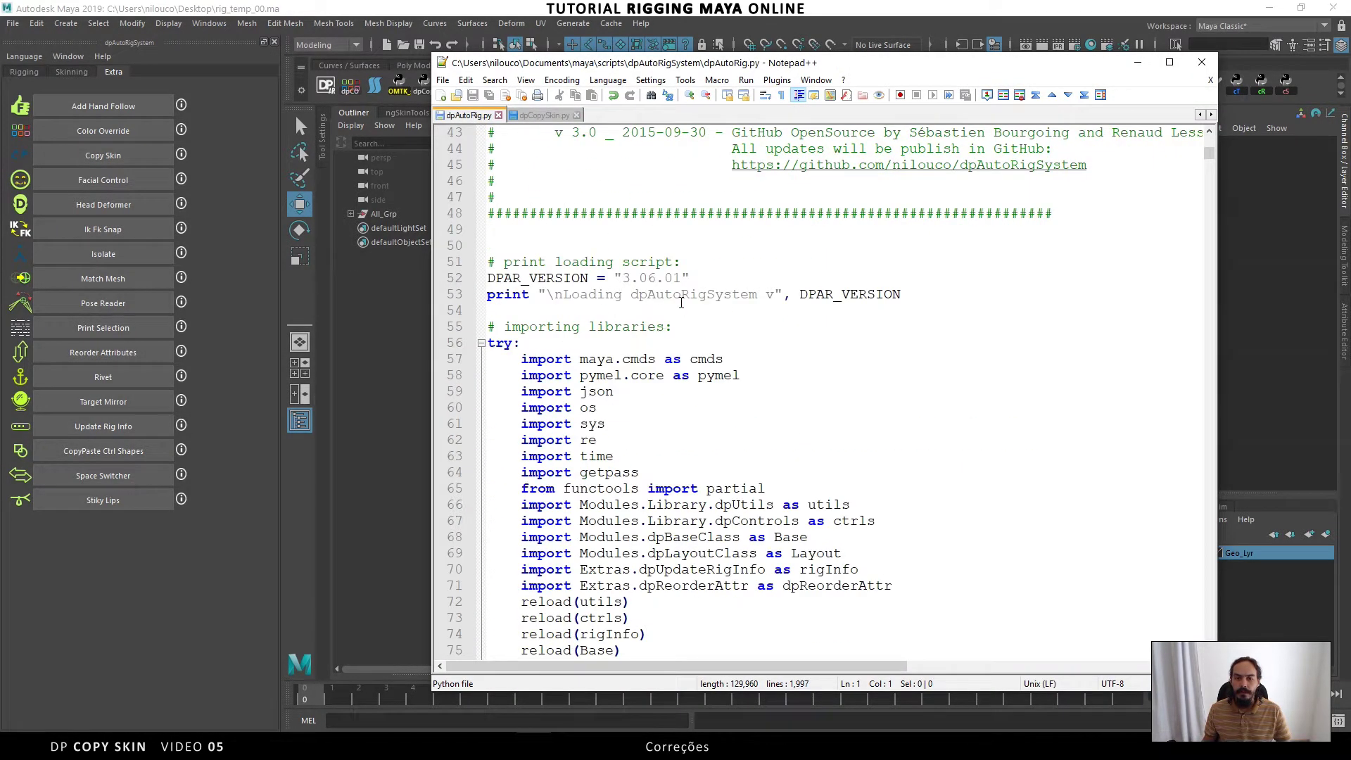
{"action": "left_click", "coordinate": [681, 279]}
{"action": "key", "text": "BackSpace"}
{"action": "type", "text": "2"}
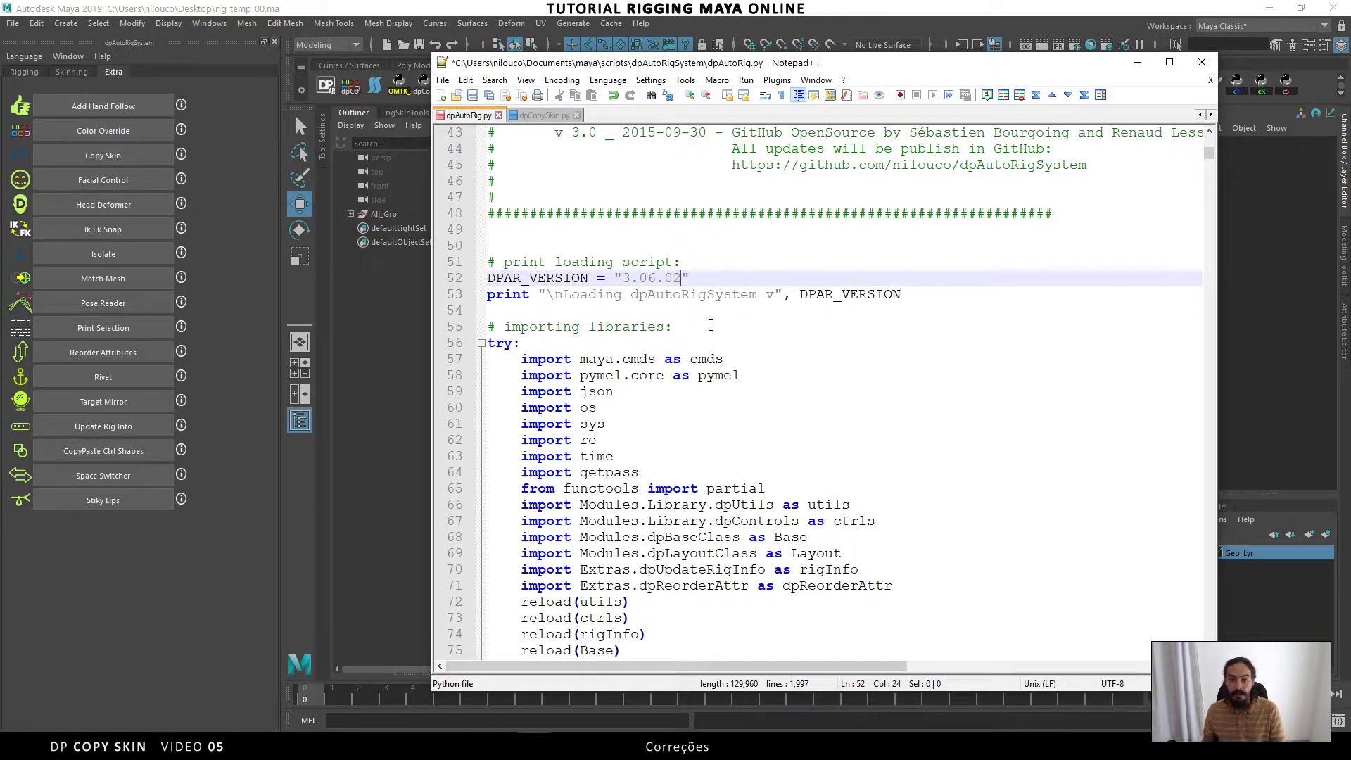
{"action": "key", "text": "End"}
{"action": "key", "text": "ctrl+s"}
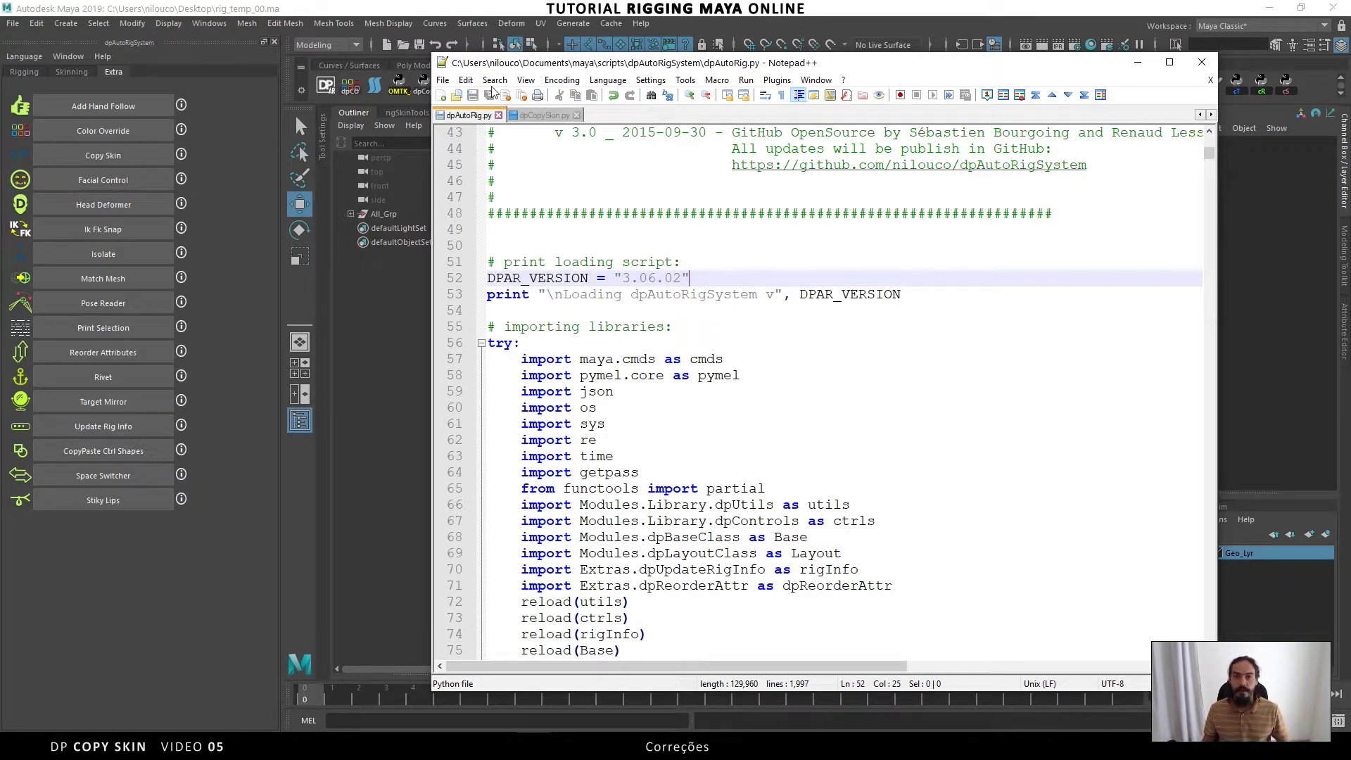
Set dpCopySkinVersion in dpCopySkin.py to 1.1 and save
{"action": "left_click", "coordinate": [542, 116]}
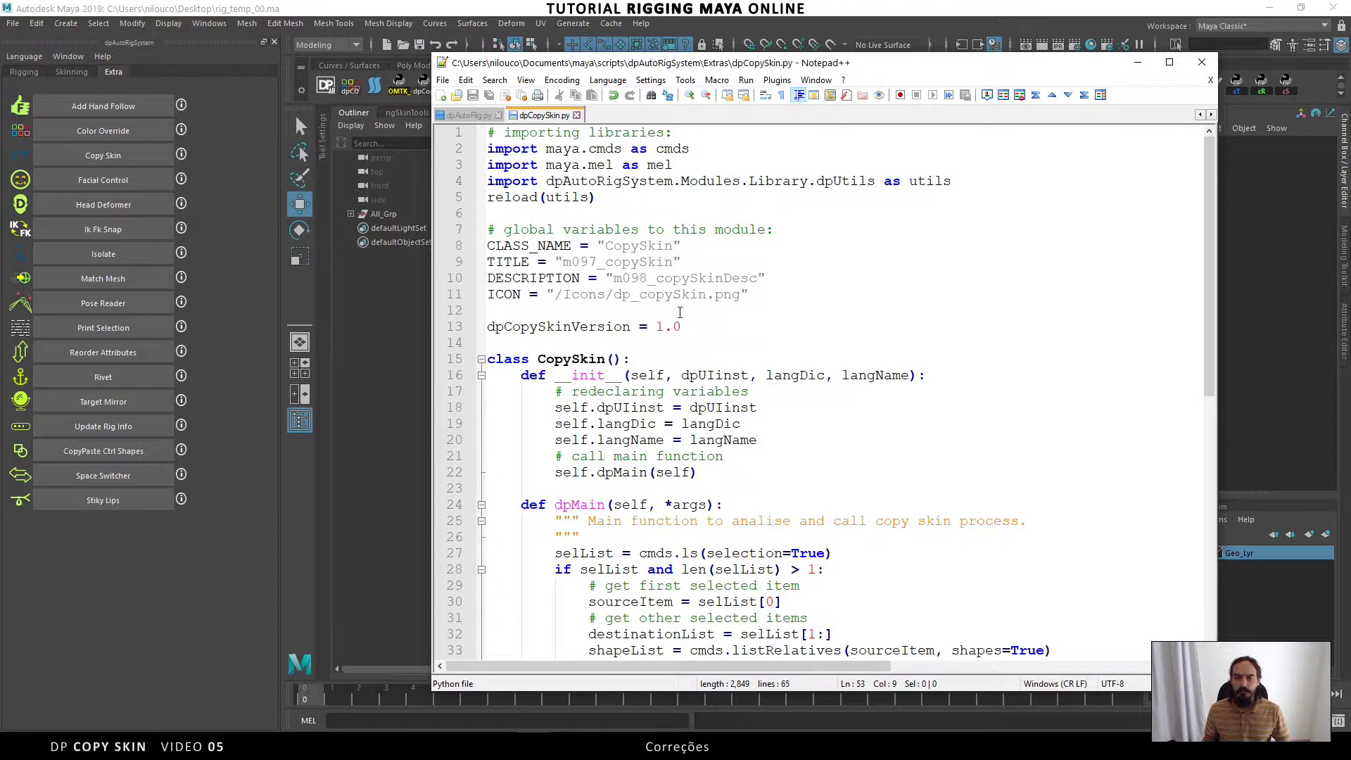
{"action": "left_click_drag", "start_coordinate": [673, 327], "coordinate": [700, 324]}
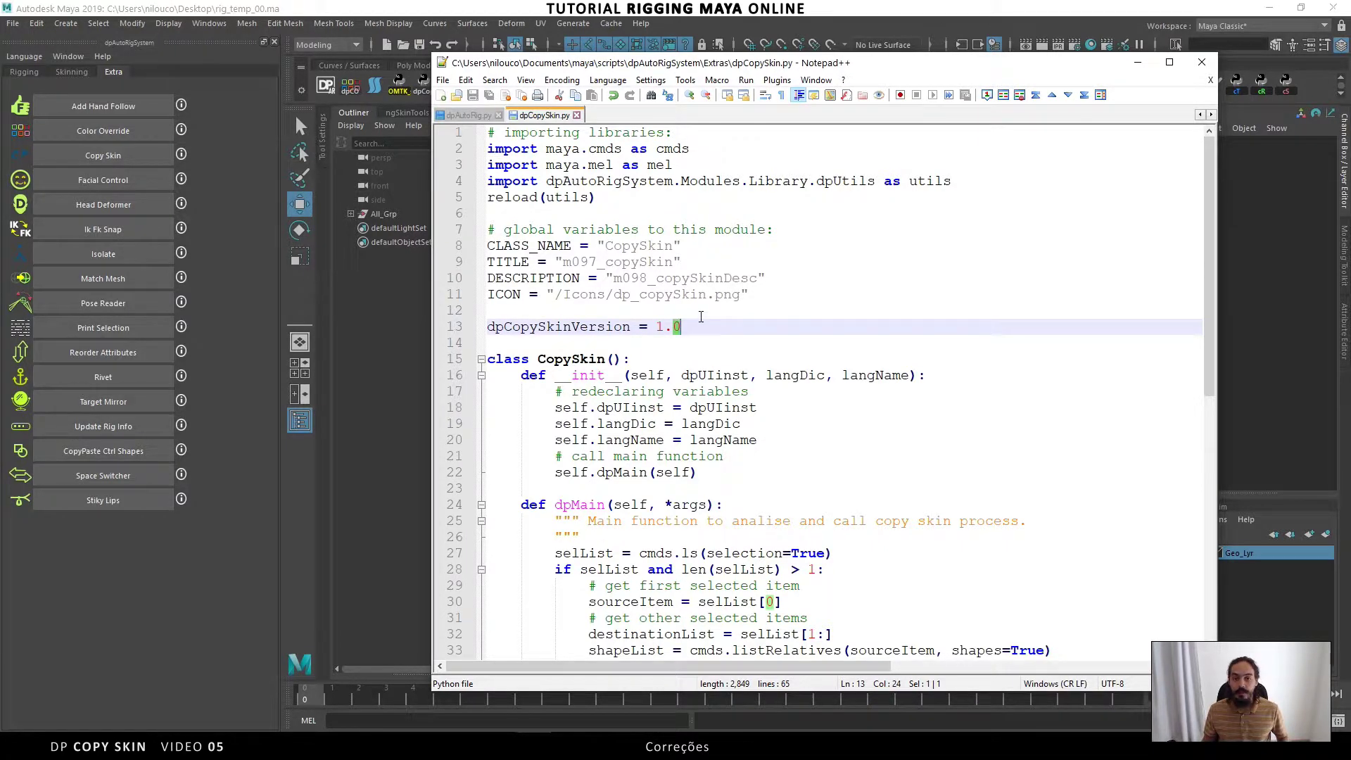
{"action": "type", "text": "1"}
{"action": "key", "text": "ctrl+s"}
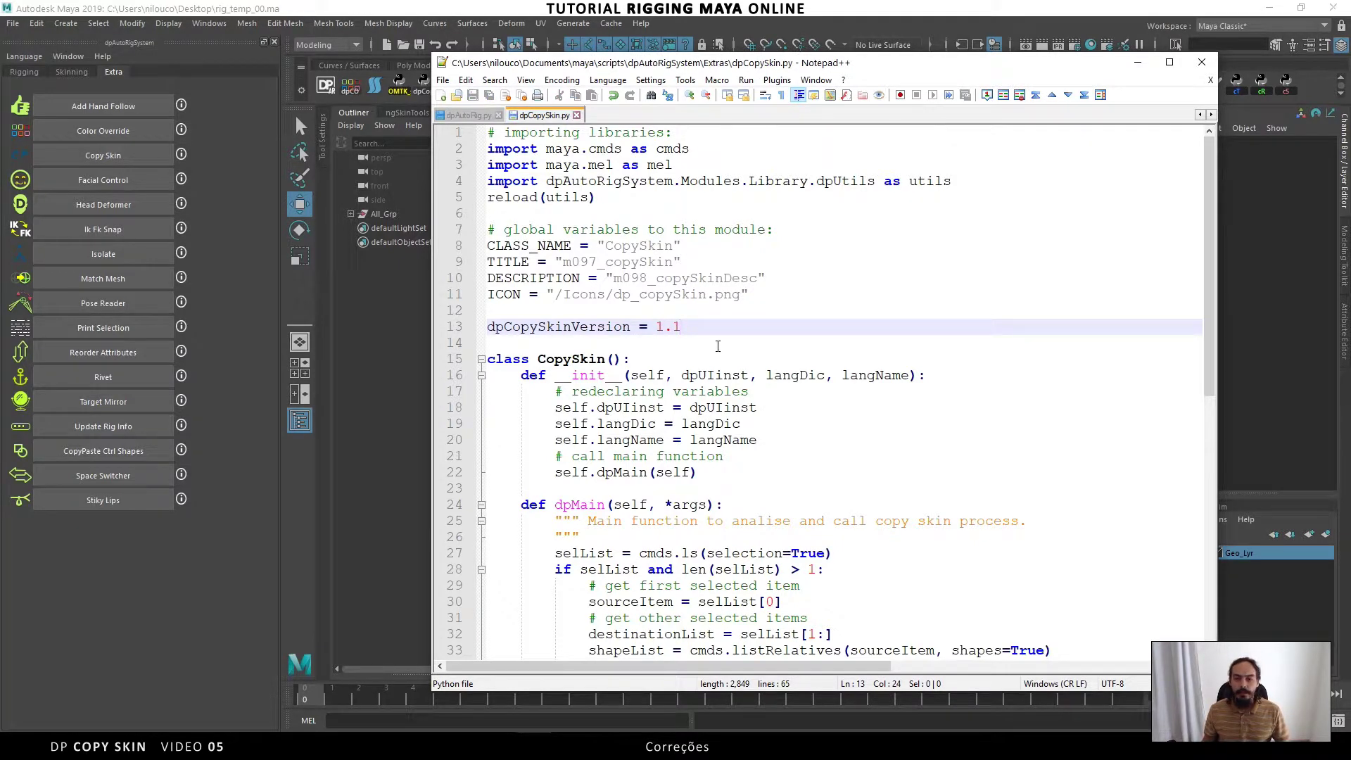
Close the Script Editor and select Head_Mesh under All_Grp > Render_Grp in the Outliner
{"action": "left_click", "coordinate": [404, 324]}
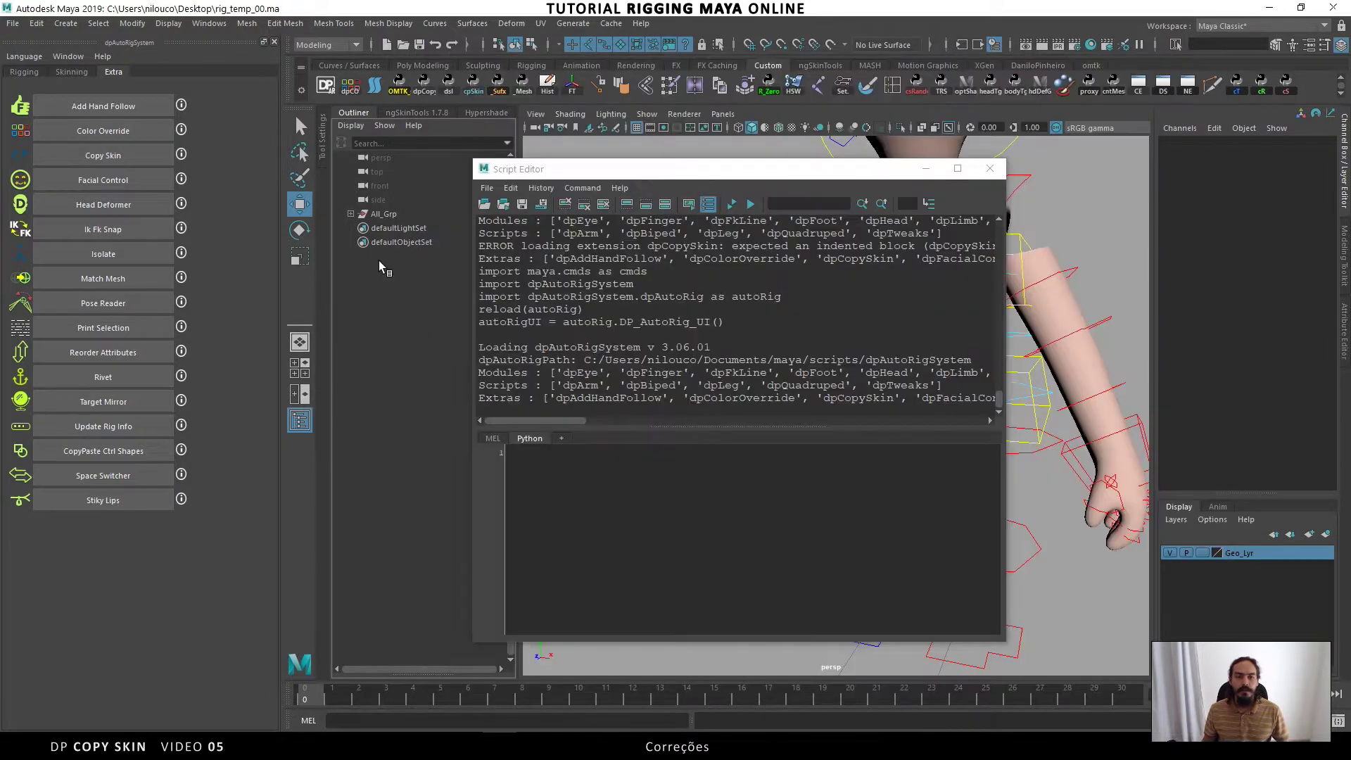
{"action": "left_click", "coordinate": [990, 168]}
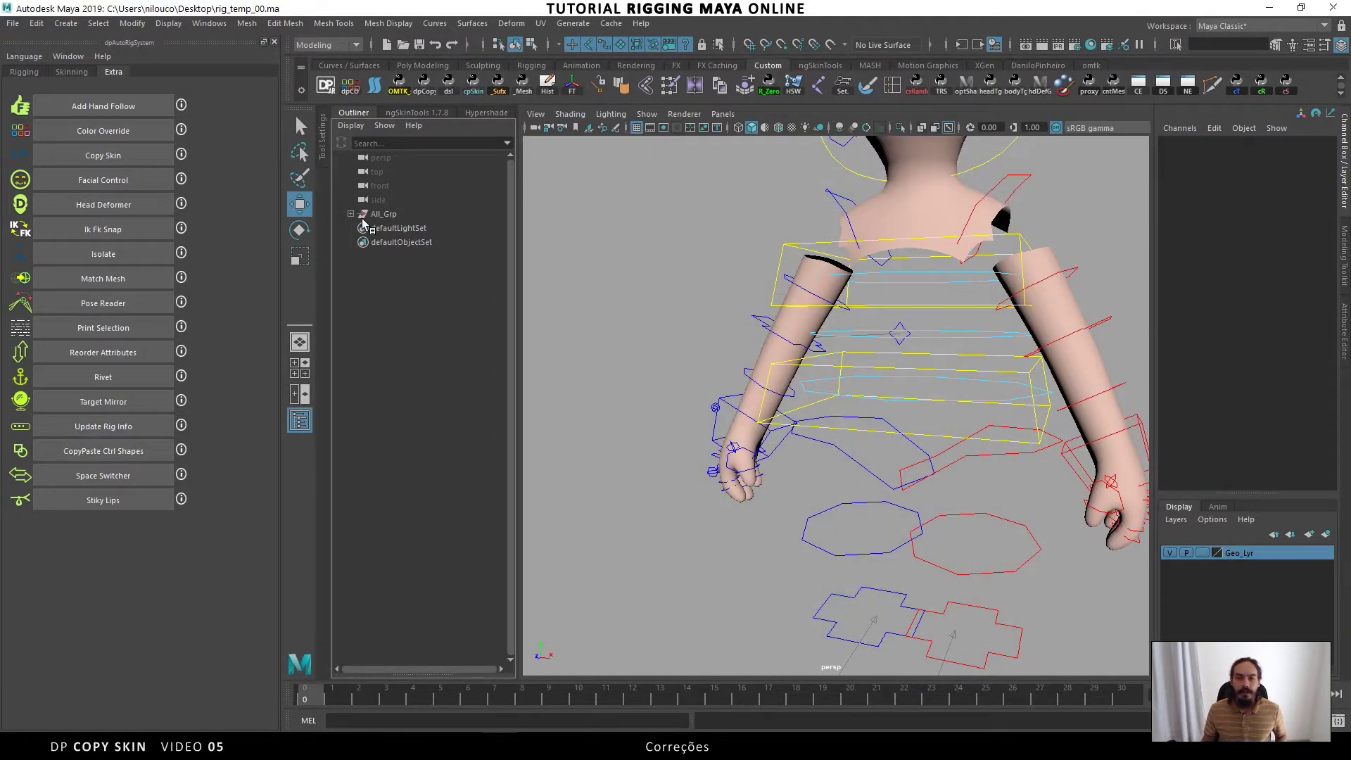
{"action": "left_click", "coordinate": [351, 214]}
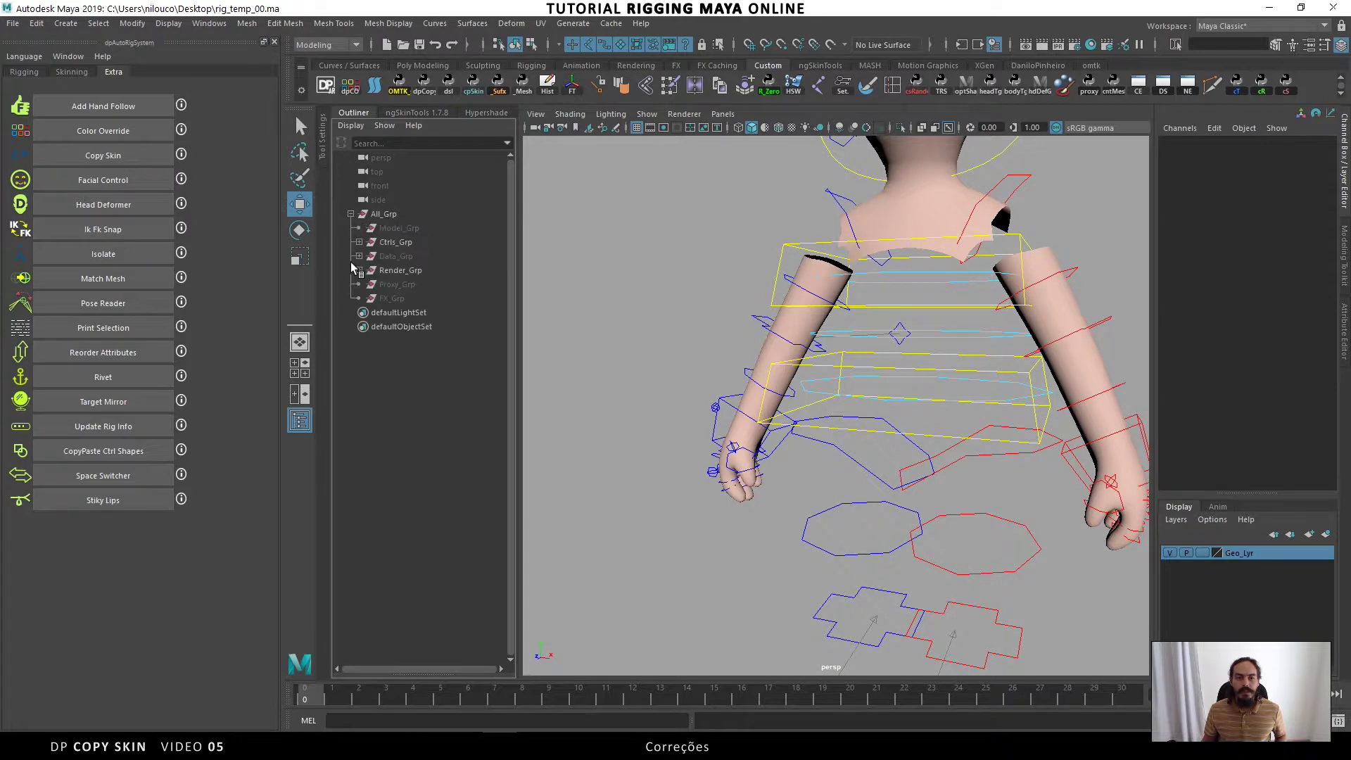
{"action": "left_click", "coordinate": [358, 270]}
{"action": "left_click", "coordinate": [415, 284]}
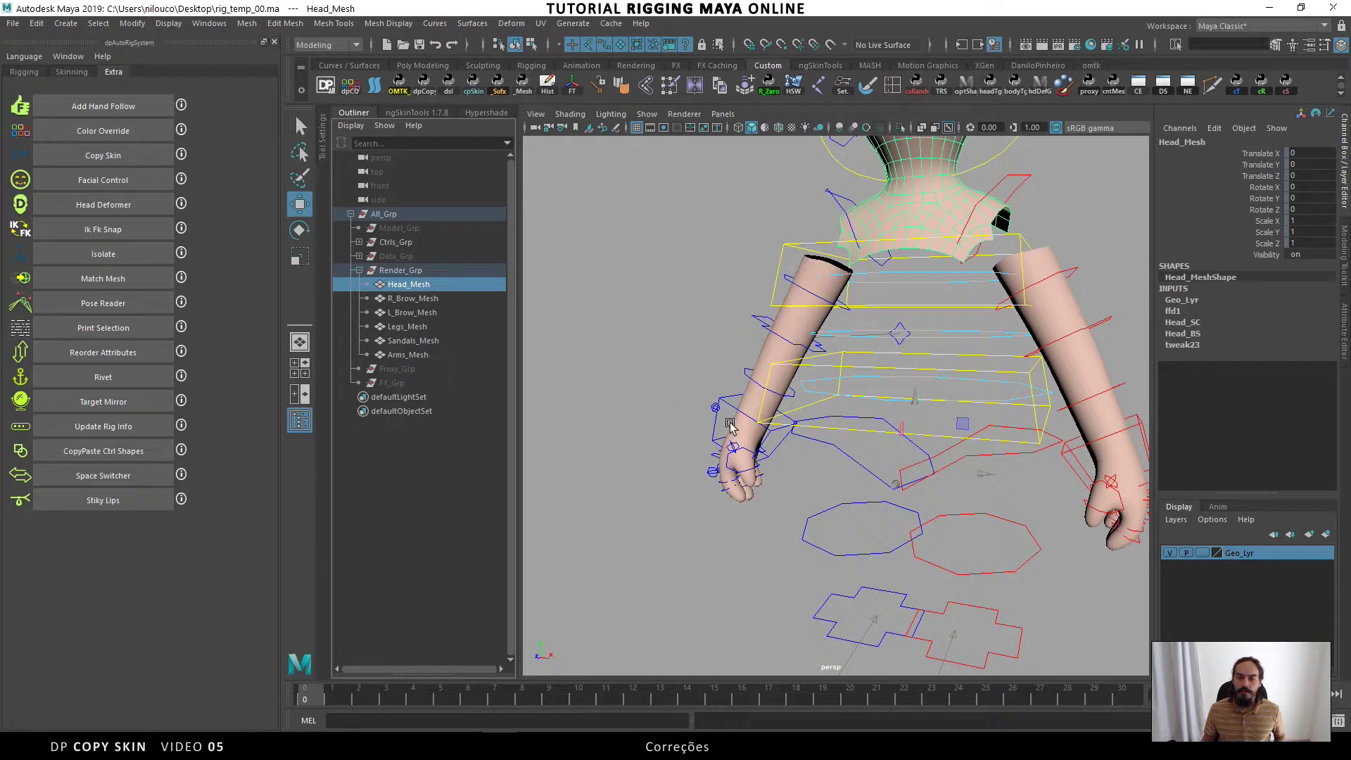
Select both brow meshes and detach their skin
{"action": "middle_click_drag", "start_coordinate": [831, 290], "coordinate": [834, 366], "text": "alt"}
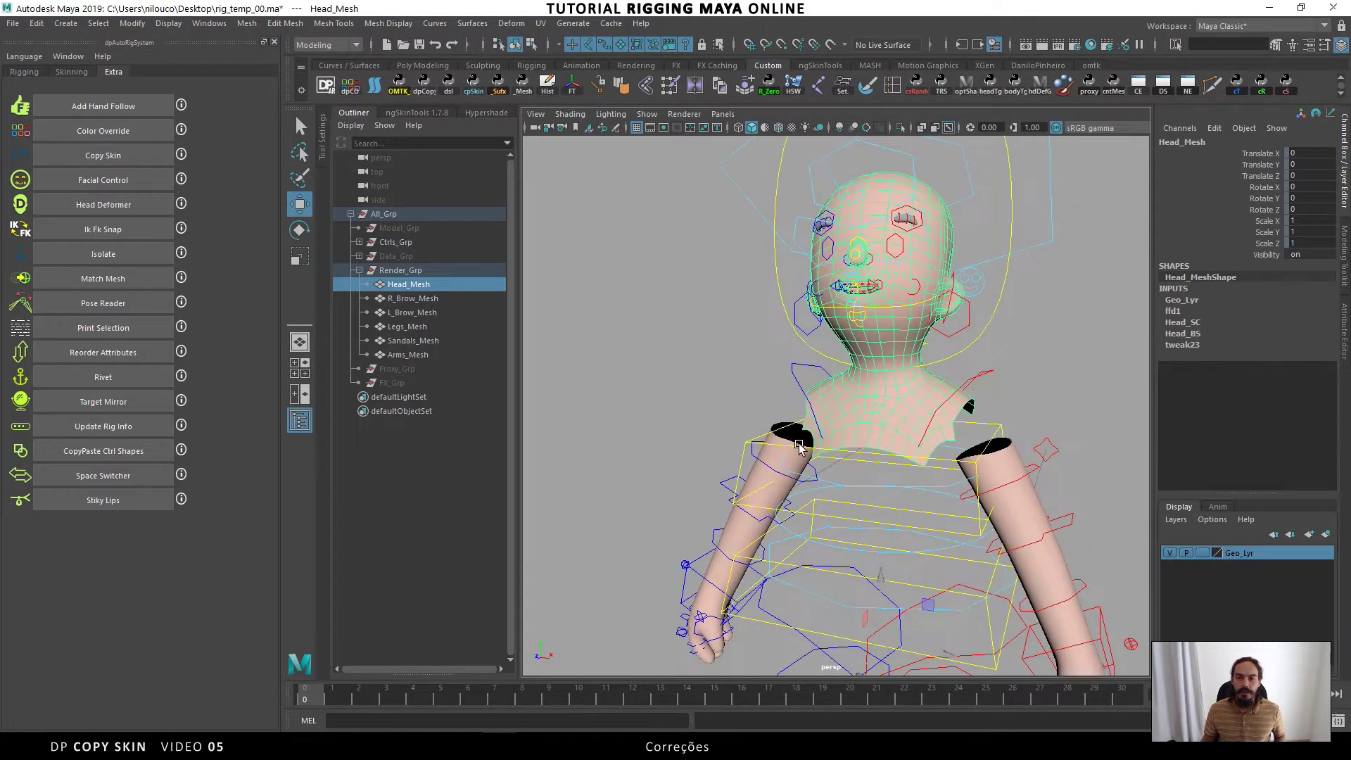
{"action": "scroll", "coordinate": [835, 395], "scroll_direction": "up", "scroll_amount": 5}
{"action": "scroll", "coordinate": [816, 493], "scroll_direction": "up", "scroll_amount": 3}
{"action": "scroll", "coordinate": [909, 385], "scroll_direction": "up", "scroll_amount": 3}
{"action": "scroll", "coordinate": [908, 385], "scroll_direction": "down", "scroll_amount": 5}
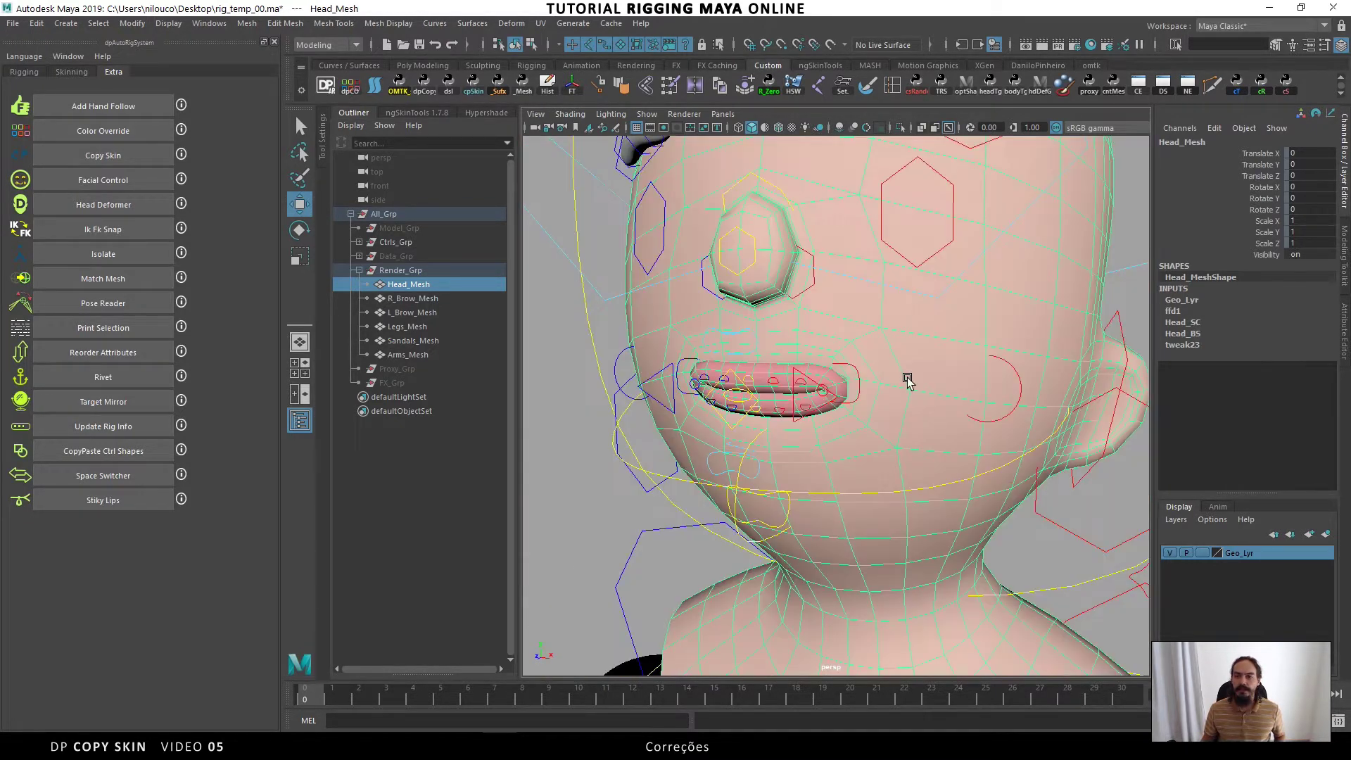
{"action": "left_click_drag", "start_coordinate": [905, 377], "coordinate": [868, 474], "text": "alt"}
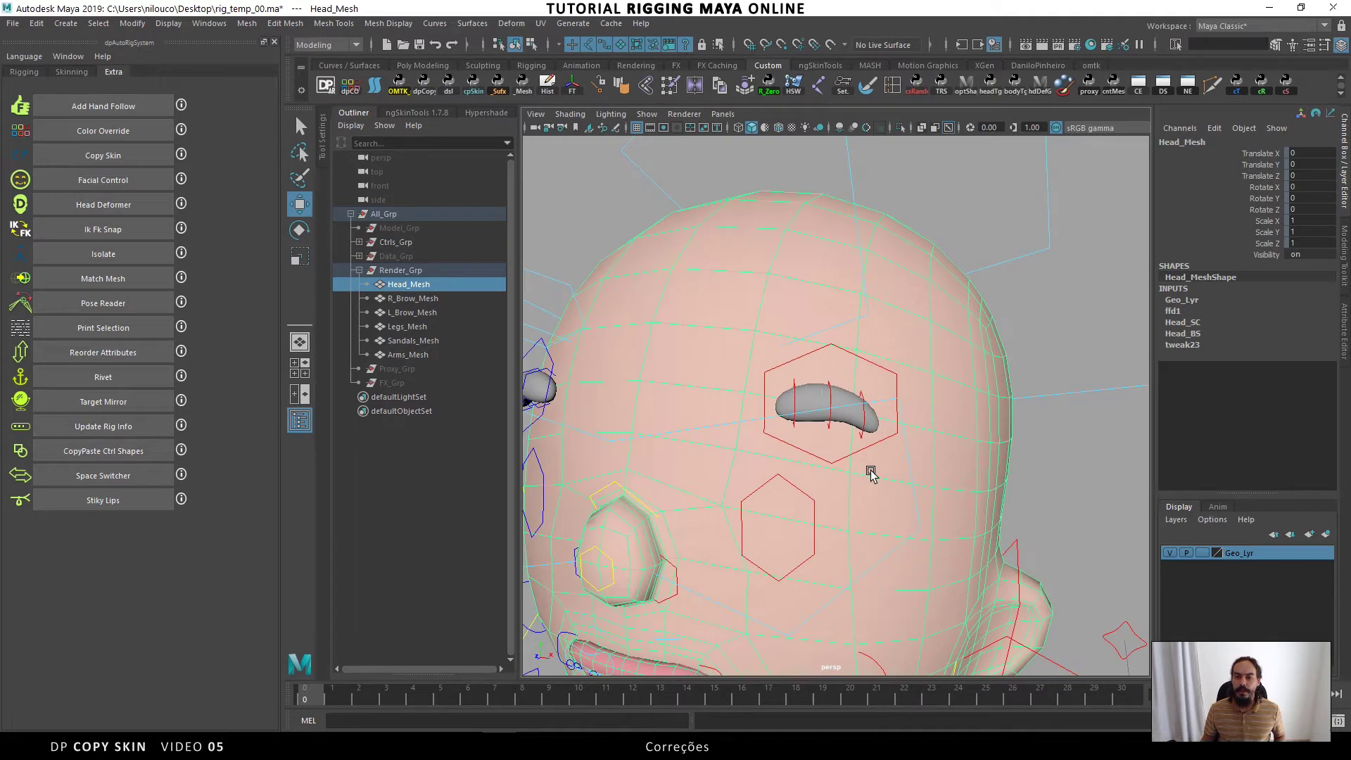
{"action": "left_click", "coordinate": [823, 393]}
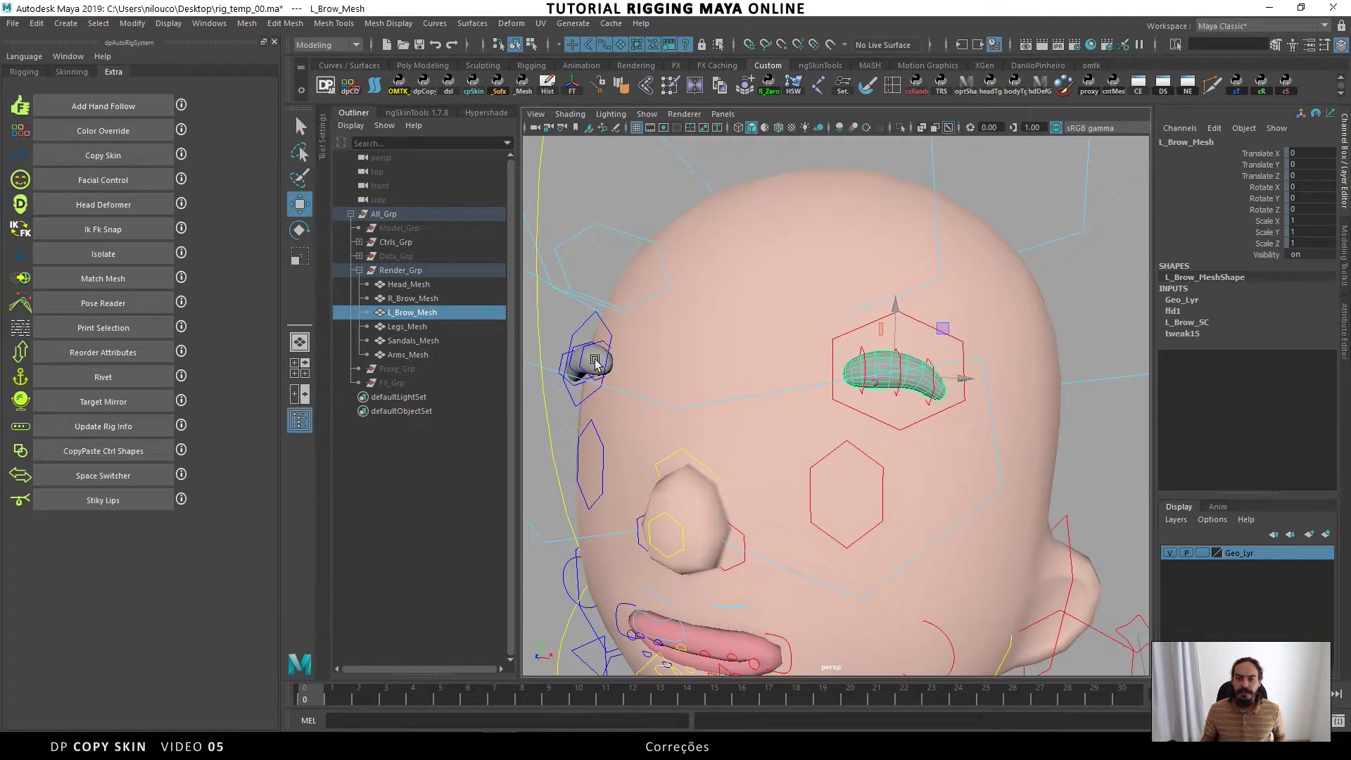
{"action": "left_click", "coordinate": [591, 362], "text": "shift"}
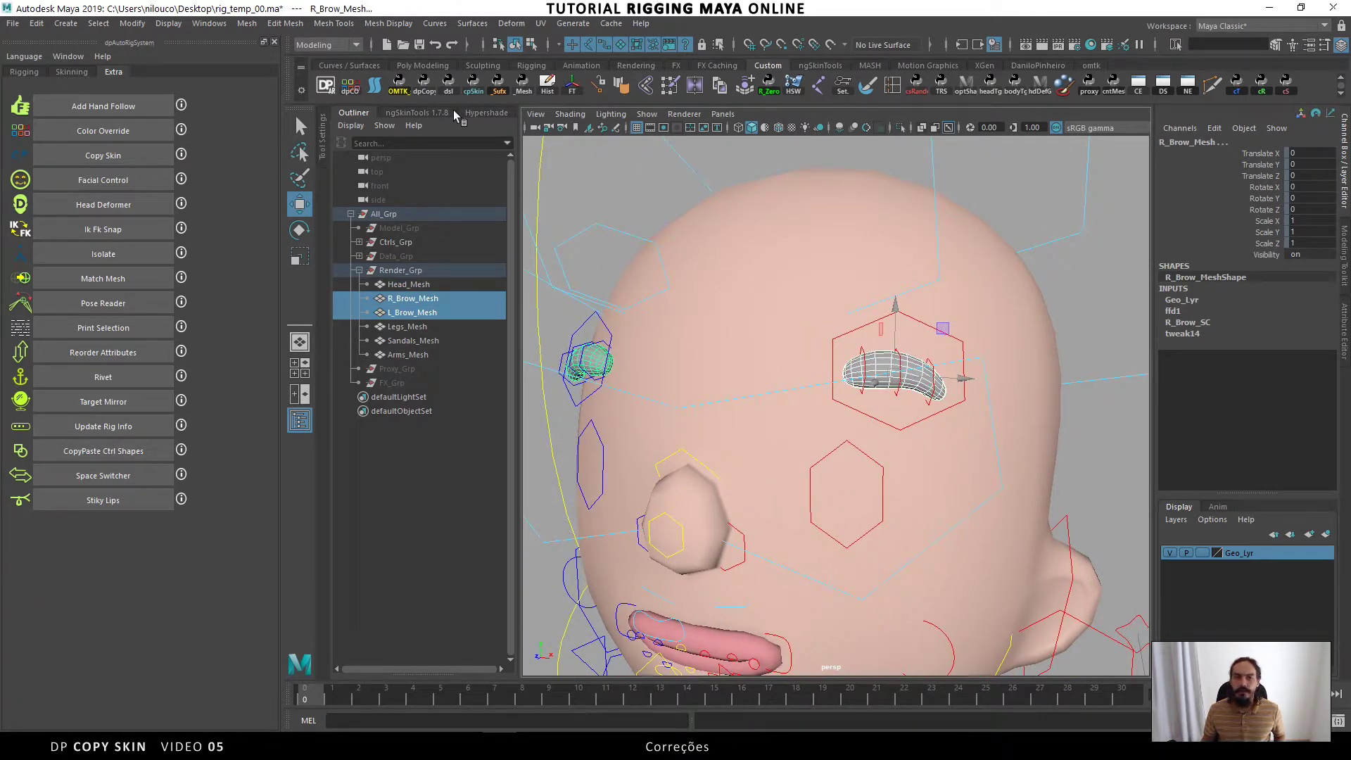
{"action": "left_click", "coordinate": [548, 83]}
Run Copy Skin from Head_Mesh onto both brow meshes
{"action": "left_click", "coordinate": [794, 253]}
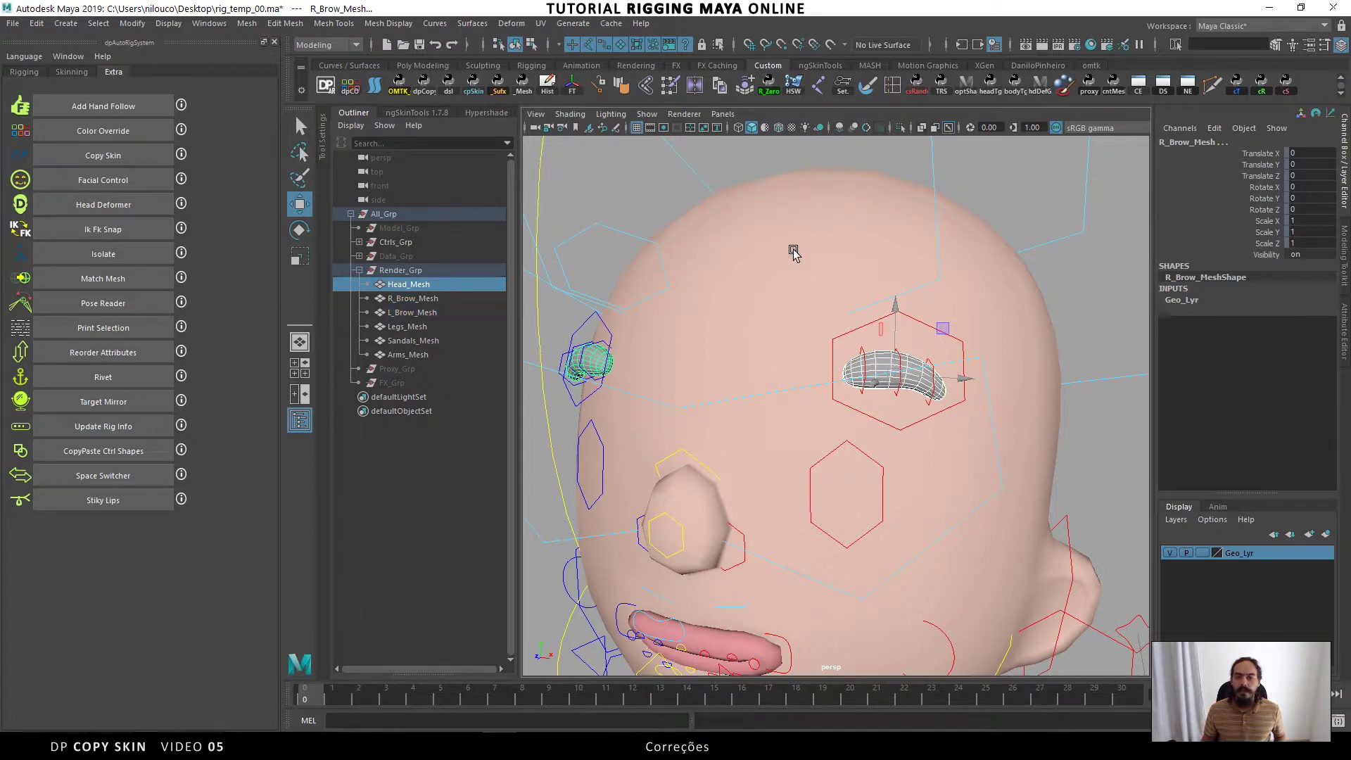
{"action": "left_click", "coordinate": [880, 356], "text": "shift"}
{"action": "left_click", "coordinate": [590, 360], "text": "shift"}
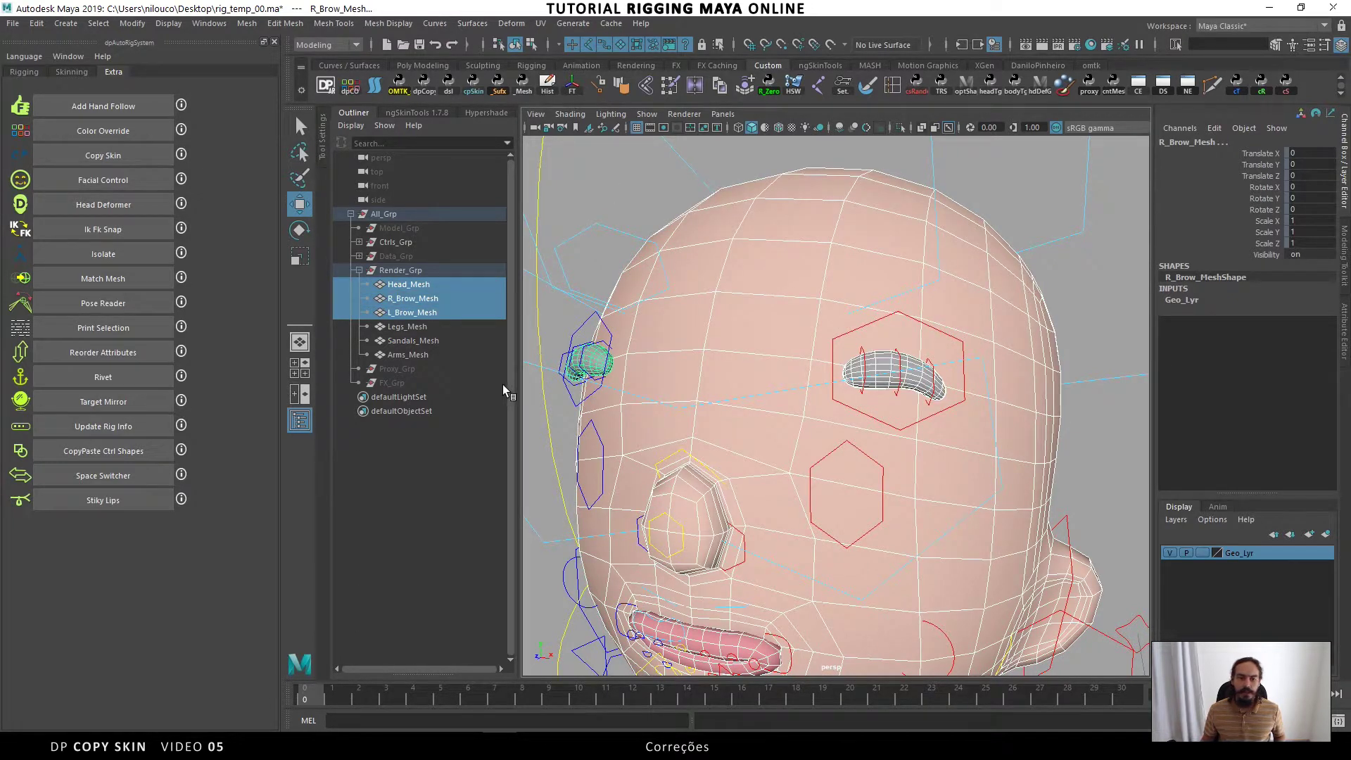
{"action": "left_click", "coordinate": [55, 153]}
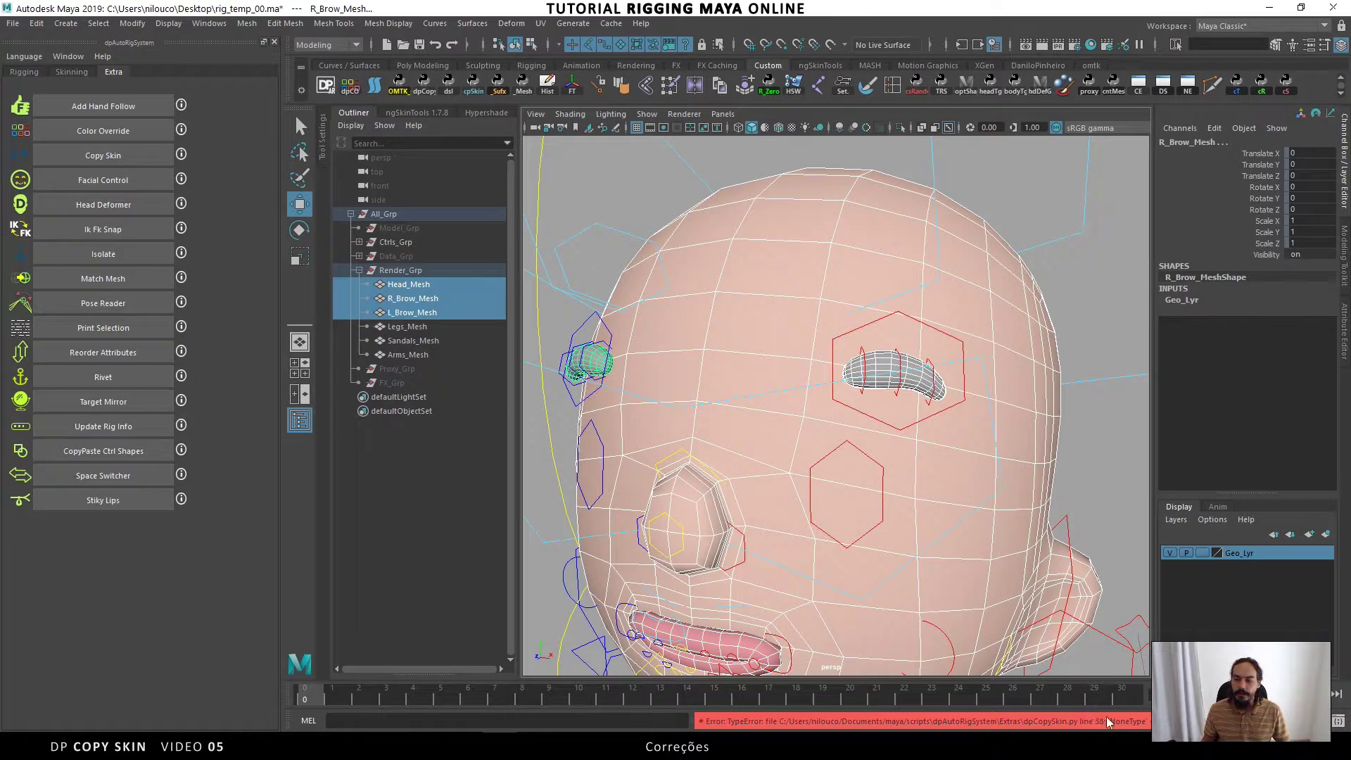
Bookmark line 38 of dpCopySkin.py in Notepad++
{"action": "left_click", "coordinate": [534, 746]}
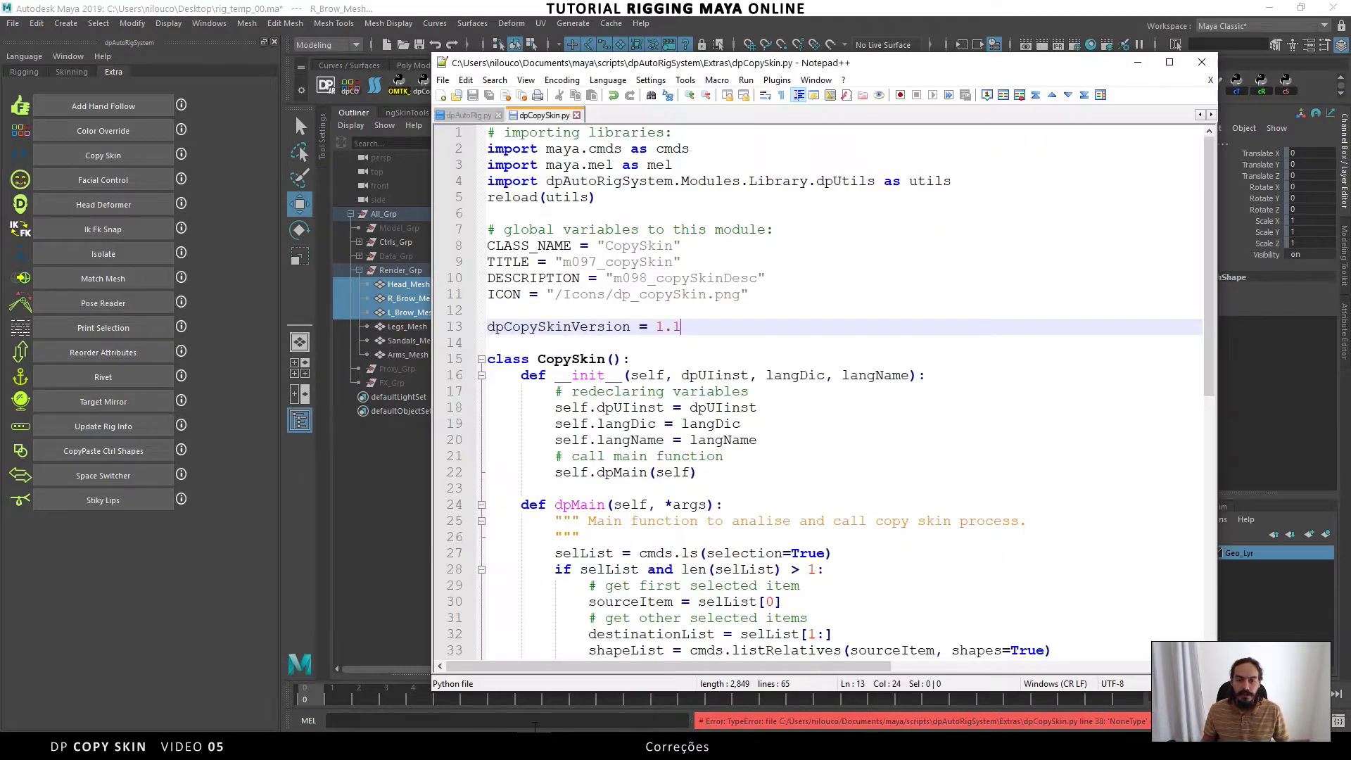
{"action": "scroll", "coordinate": [472, 233], "scroll_direction": "down", "scroll_amount": 1}
{"action": "scroll", "coordinate": [472, 232], "scroll_direction": "down", "scroll_amount": 7}
{"action": "scroll", "coordinate": [471, 232], "scroll_direction": "down", "scroll_amount": 2}
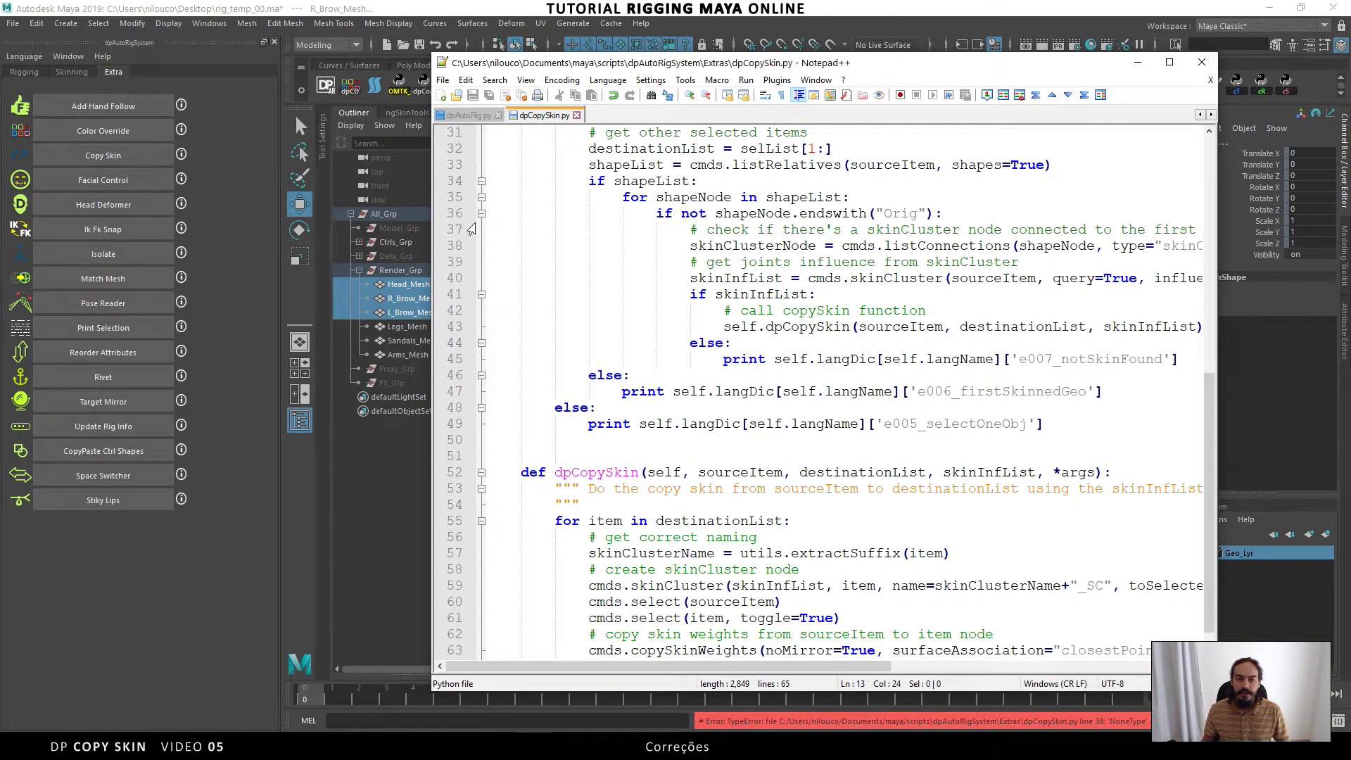
{"action": "left_click", "coordinate": [470, 245]}
Inspect line 38's skinClusterNode, listConnections call, type argument and [0] index
{"action": "double_click", "coordinate": [769, 246]}
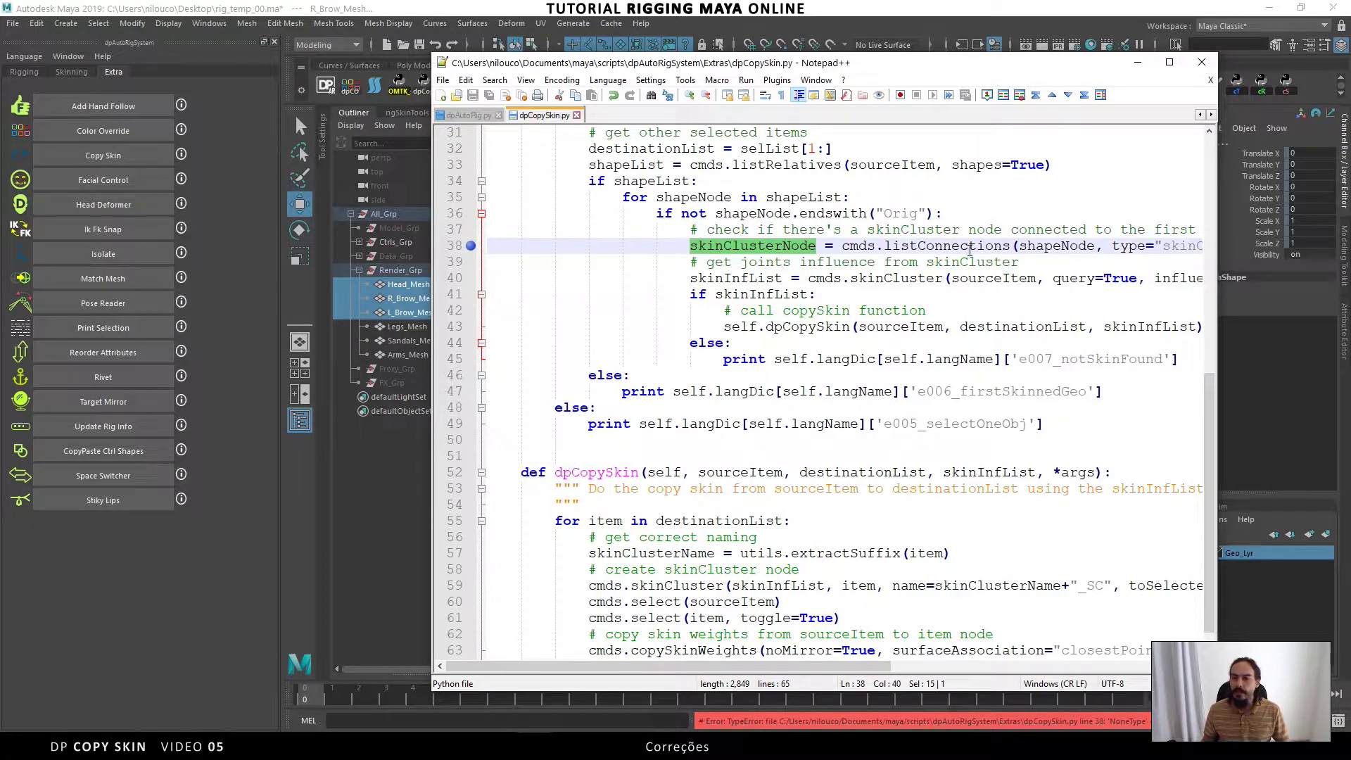
{"action": "left_click_drag", "start_coordinate": [669, 670], "coordinate": [753, 670]}
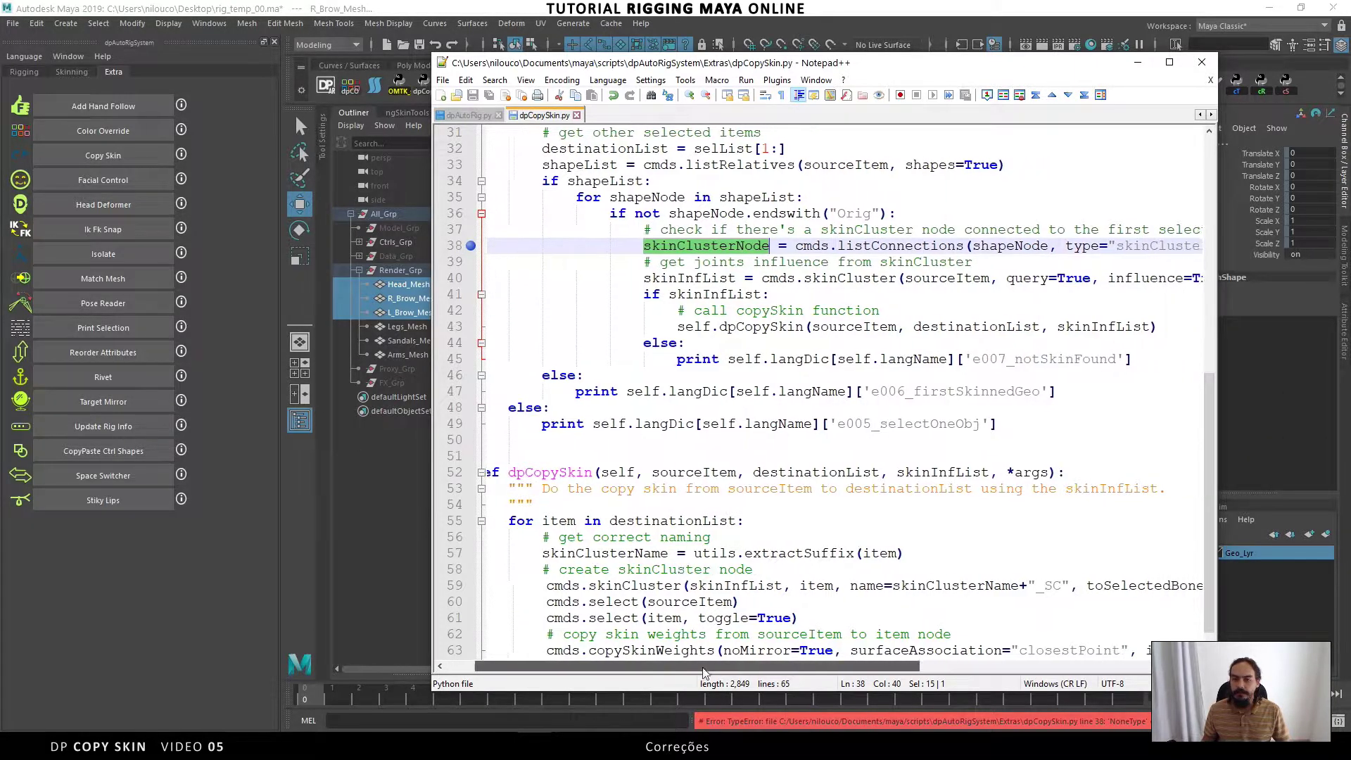
{"action": "double_click", "coordinate": [997, 246]}
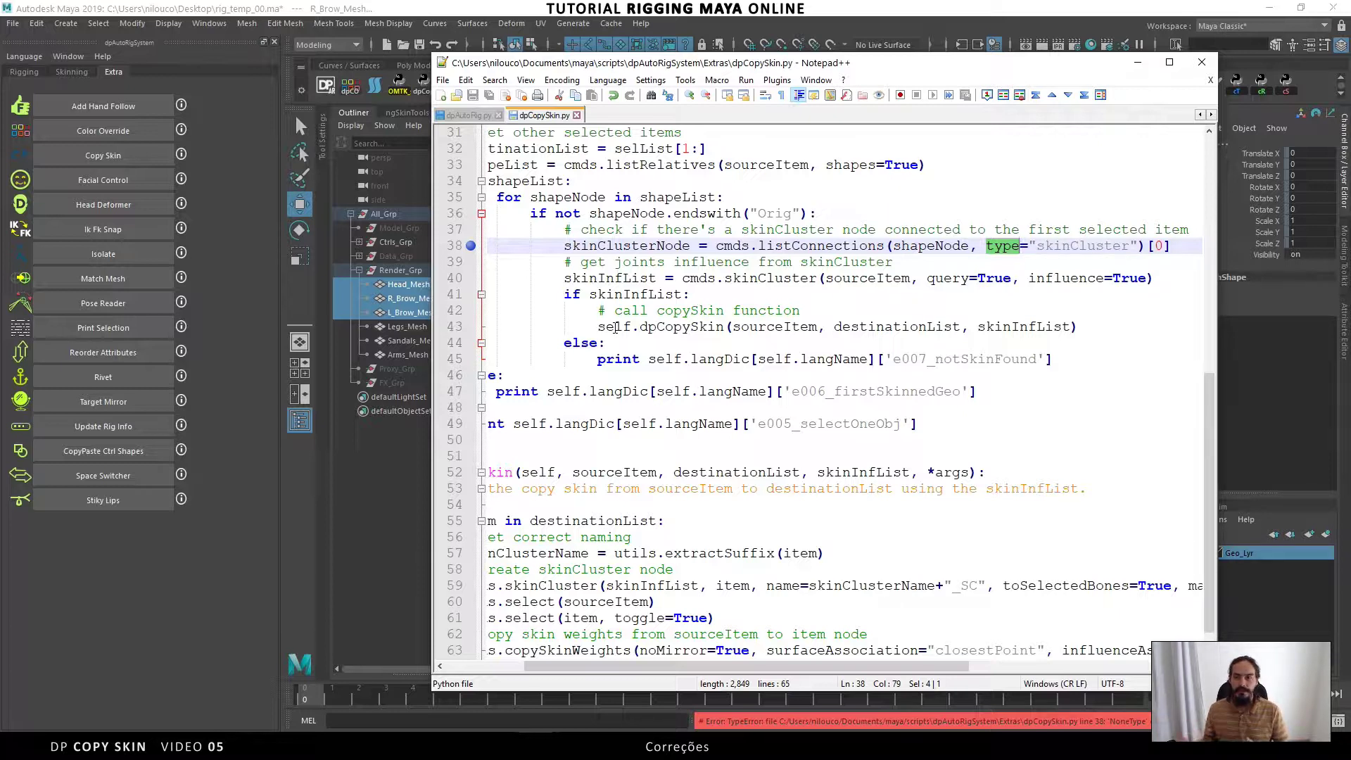
{"action": "double_click", "coordinate": [818, 248]}
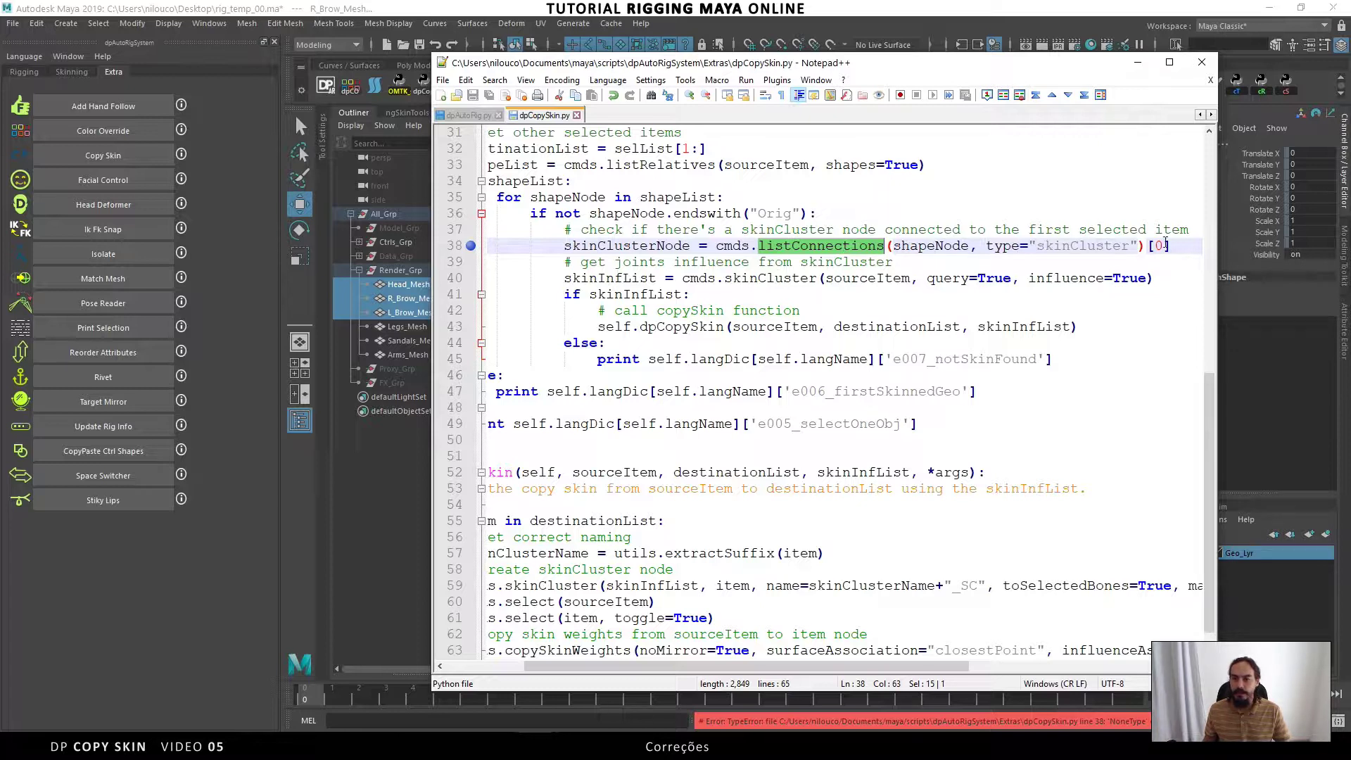
{"action": "left_click_drag", "start_coordinate": [1171, 246], "coordinate": [1145, 245]}
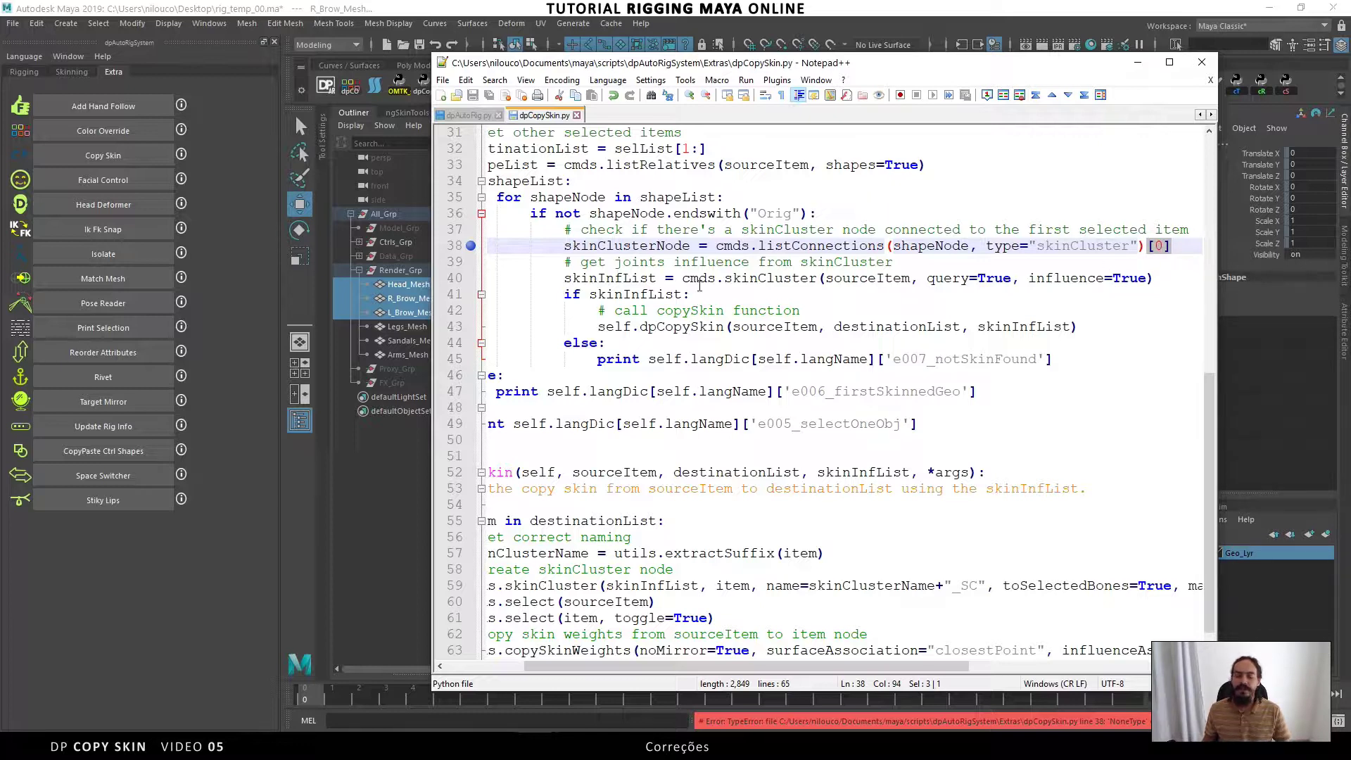
{"action": "left_click_drag", "start_coordinate": [660, 672], "coordinate": [579, 671]}
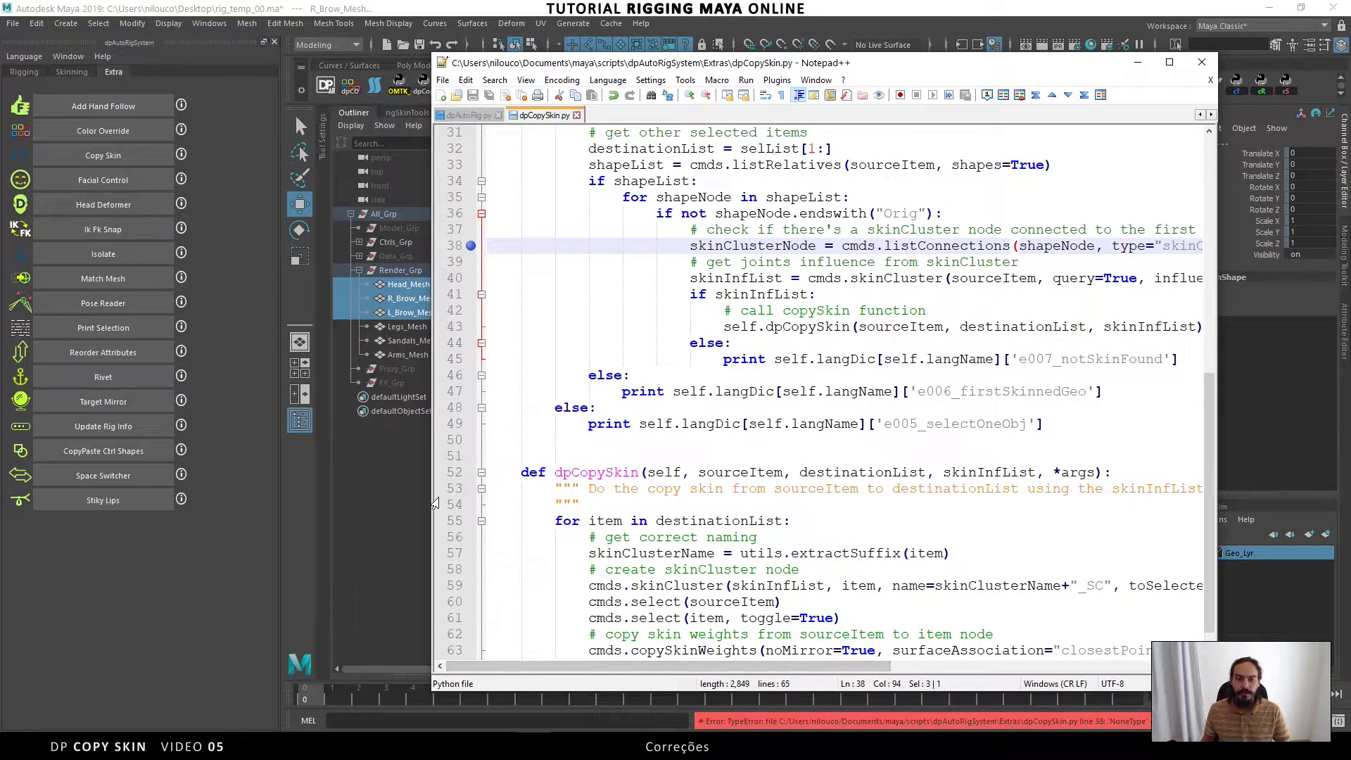
Widen the Notepad++ window and select all of line 38's listConnections call
{"action": "left_click_drag", "start_coordinate": [429, 493], "coordinate": [318, 492]}
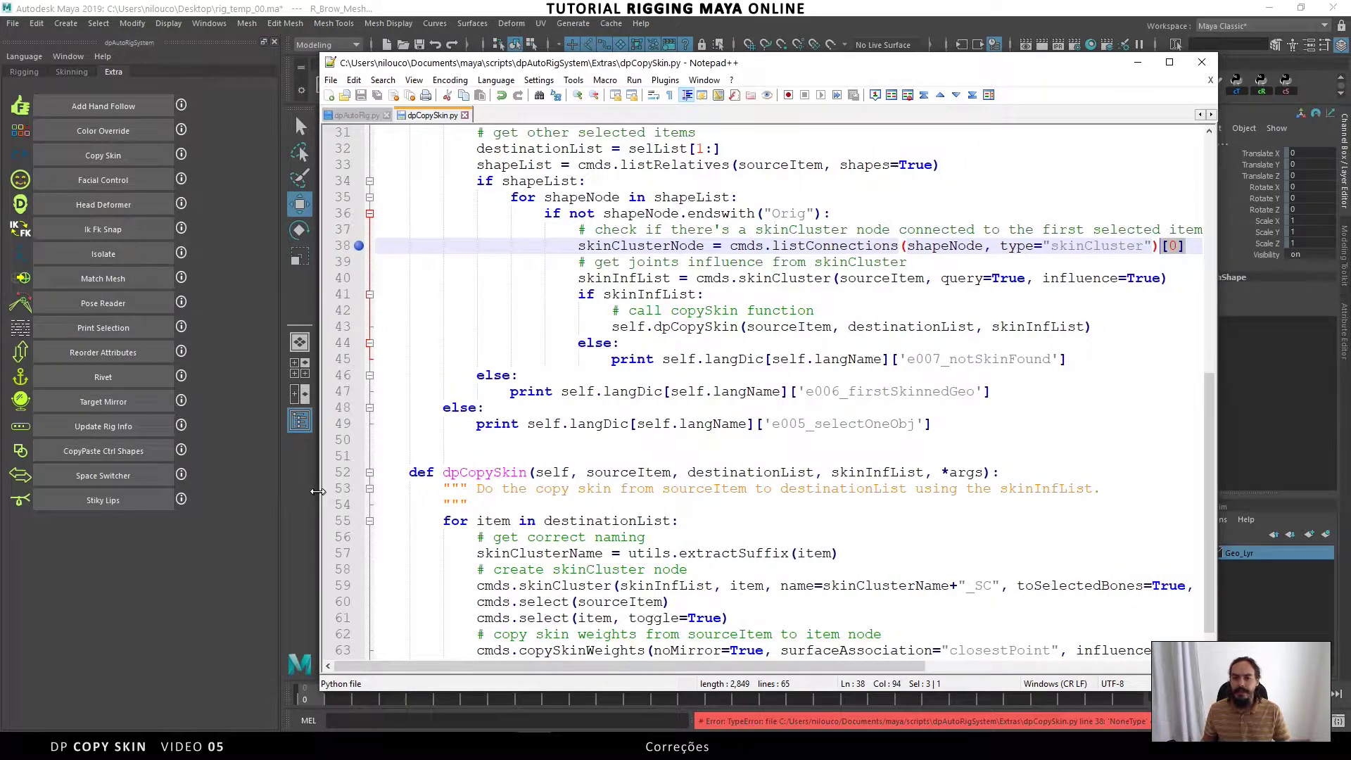
{"action": "scroll", "coordinate": [750, 402], "scroll_direction": "up", "scroll_amount": 5}
{"action": "scroll", "coordinate": [750, 402], "scroll_direction": "down", "scroll_amount": 1}
{"action": "scroll", "coordinate": [750, 403], "scroll_direction": "up", "scroll_amount": 5}
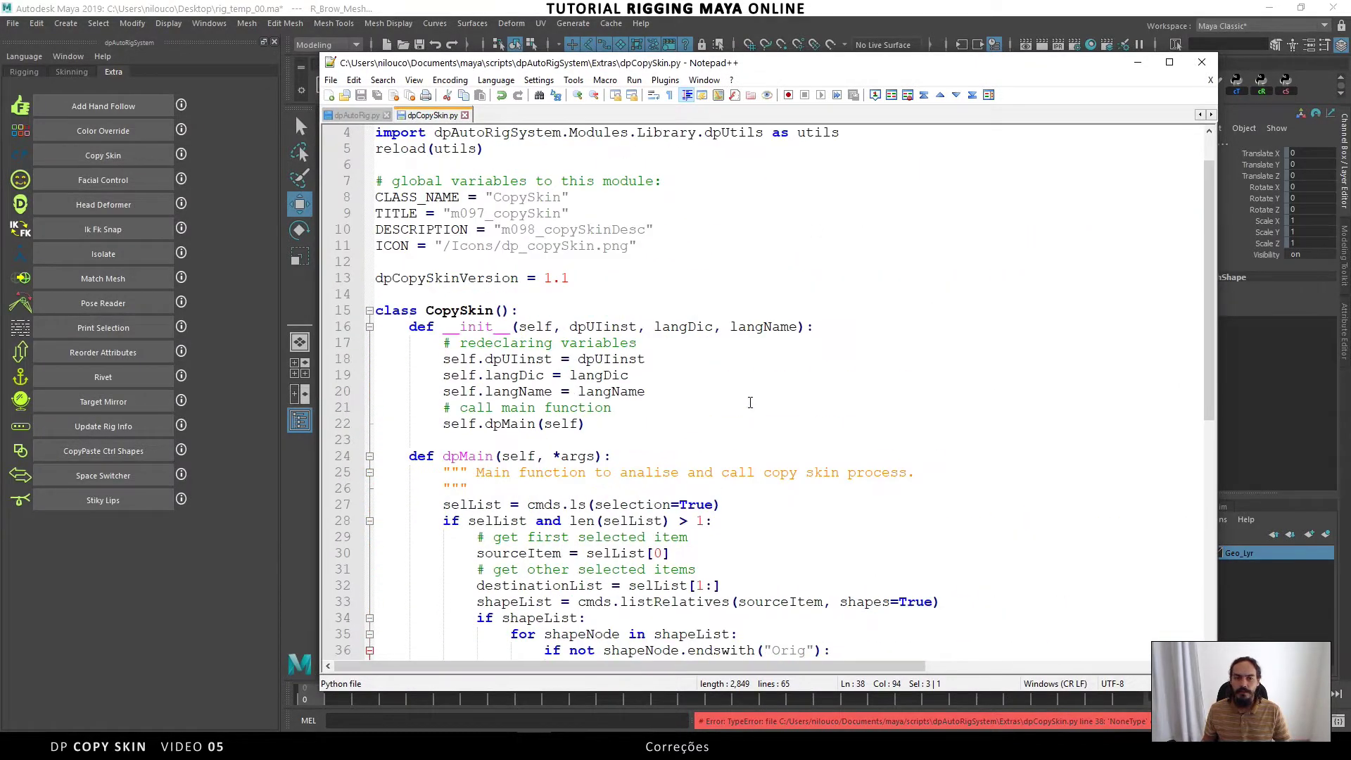
{"action": "scroll", "coordinate": [750, 403], "scroll_direction": "down", "scroll_amount": 3}
{"action": "scroll", "coordinate": [746, 397], "scroll_direction": "down", "scroll_amount": 3}
{"action": "left_click_drag", "start_coordinate": [570, 391], "coordinate": [1187, 391]}
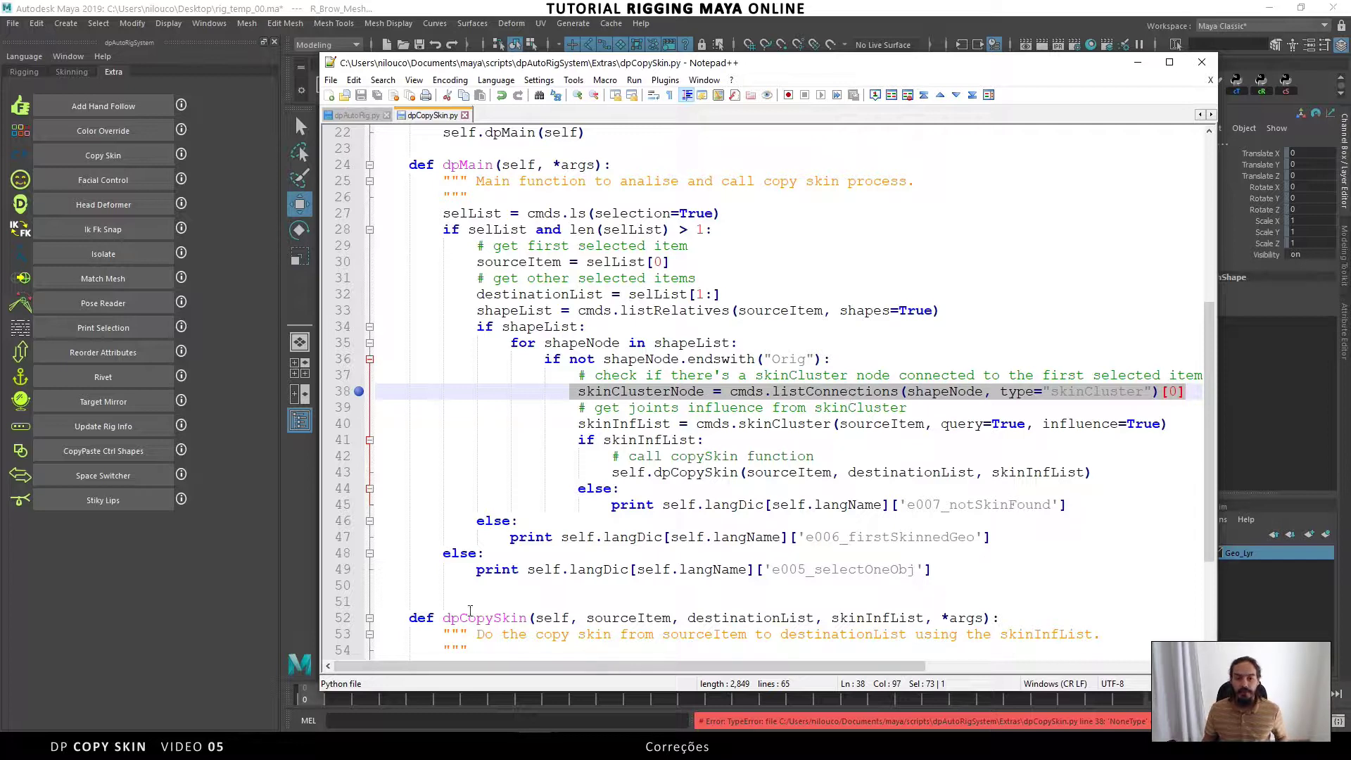
Insert an indented 'def dpCheckSkinCluster(self, shapeList, *args):' header at line 51 with blank lines below
{"action": "left_click", "coordinate": [404, 608]}
{"action": "key", "text": "Tab"}
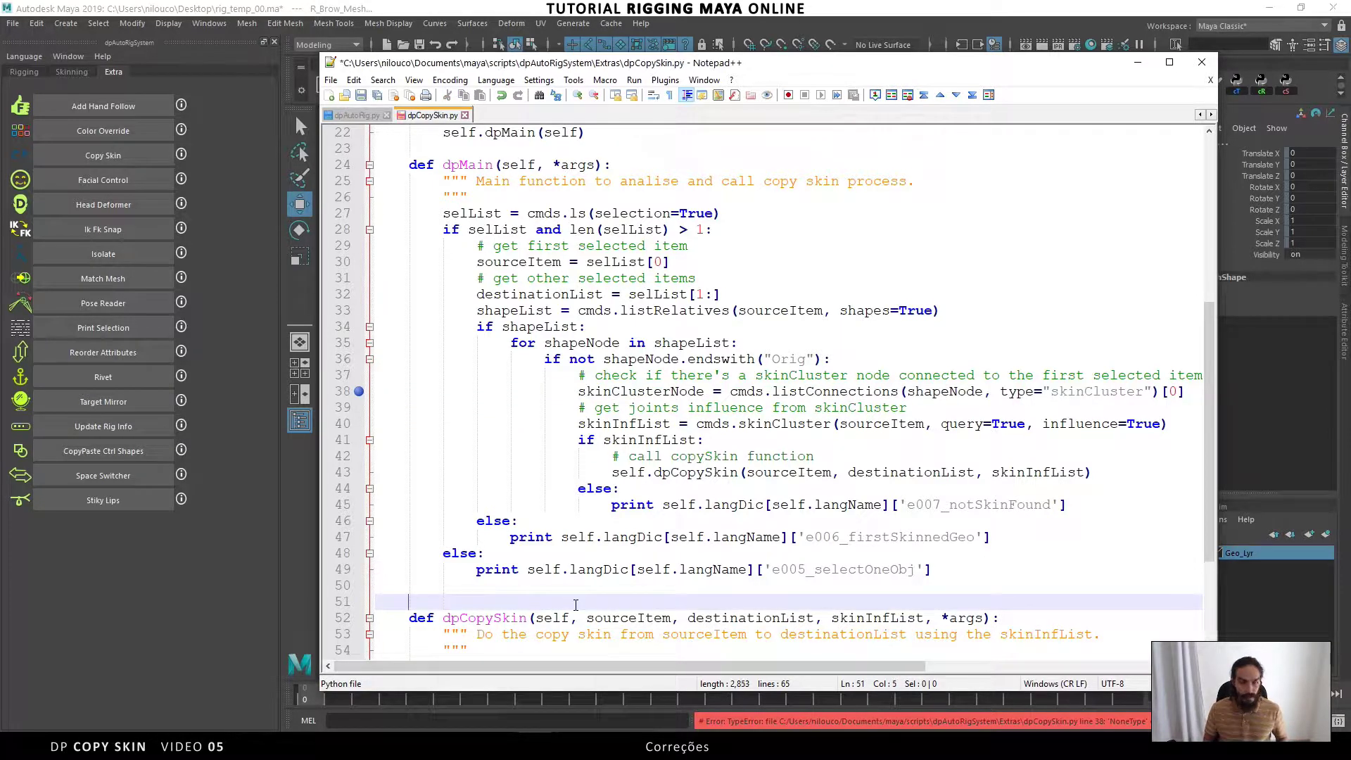
{"action": "type", "text": "def "}
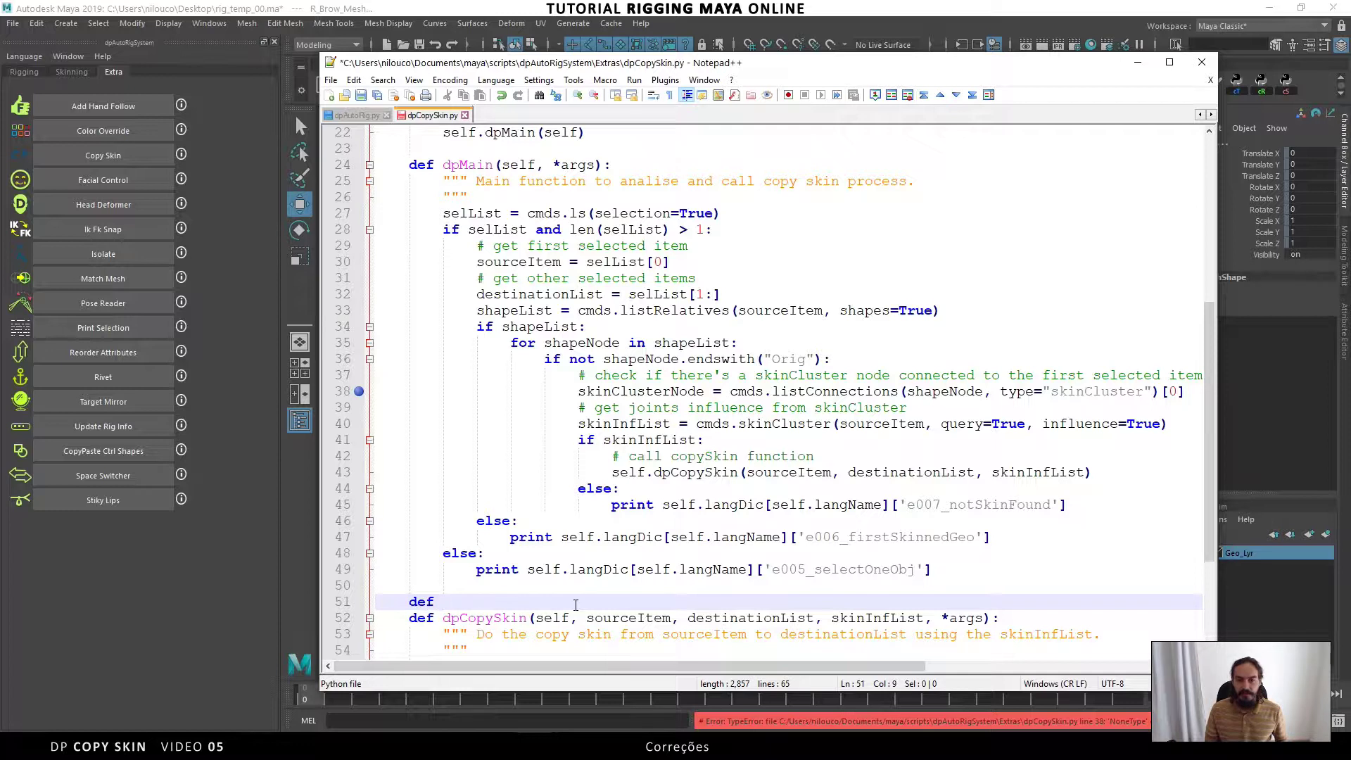
{"action": "type", "text": "dpCheck"}
{"action": "type", "text": "Skin"}
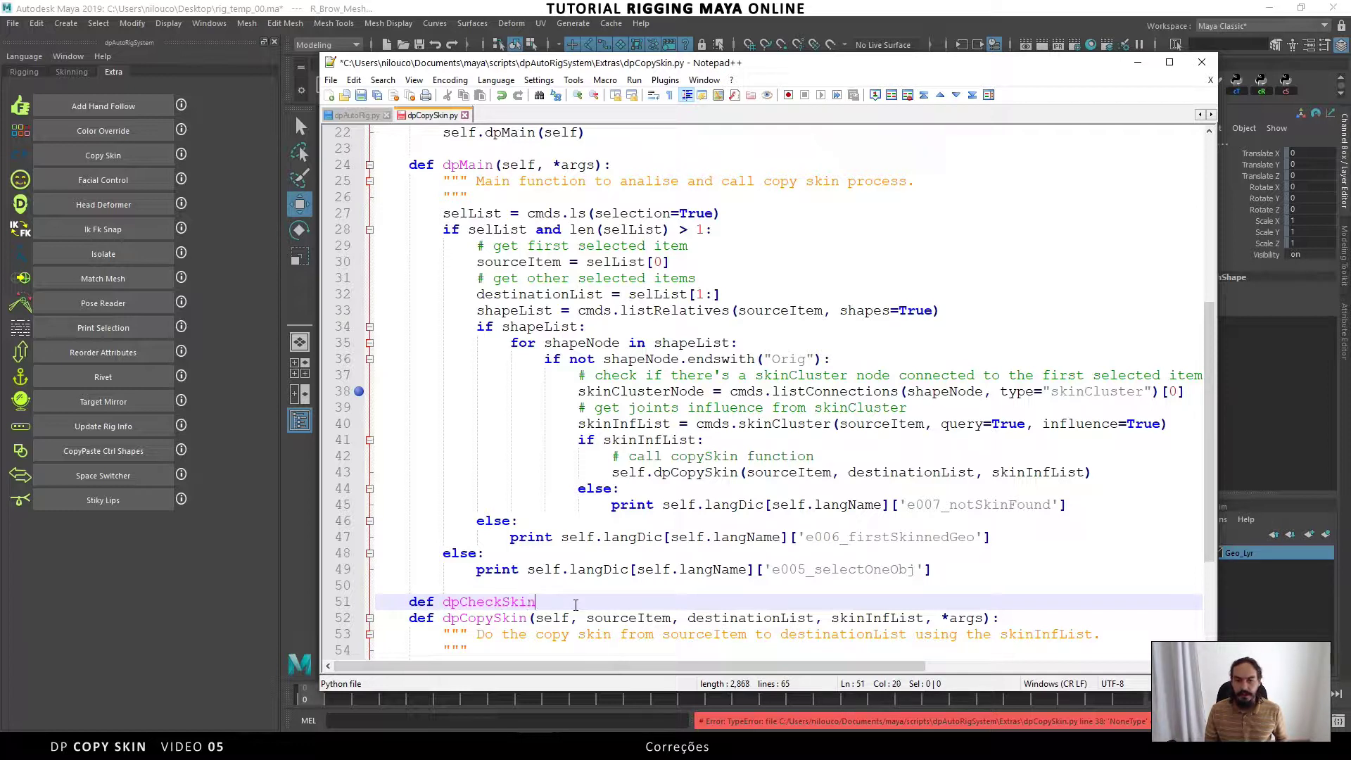
{"action": "type", "text": "Cluster("}
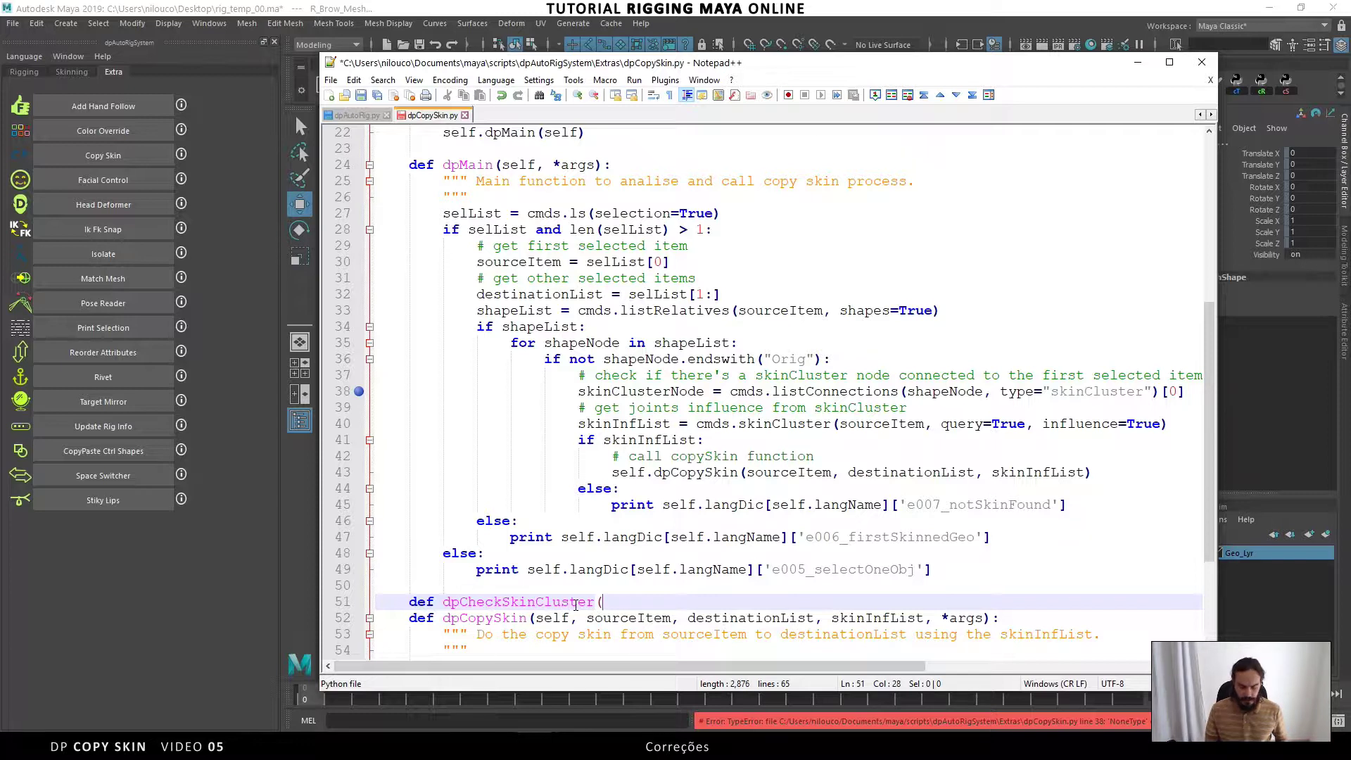
{"action": "type", "text": "self"}
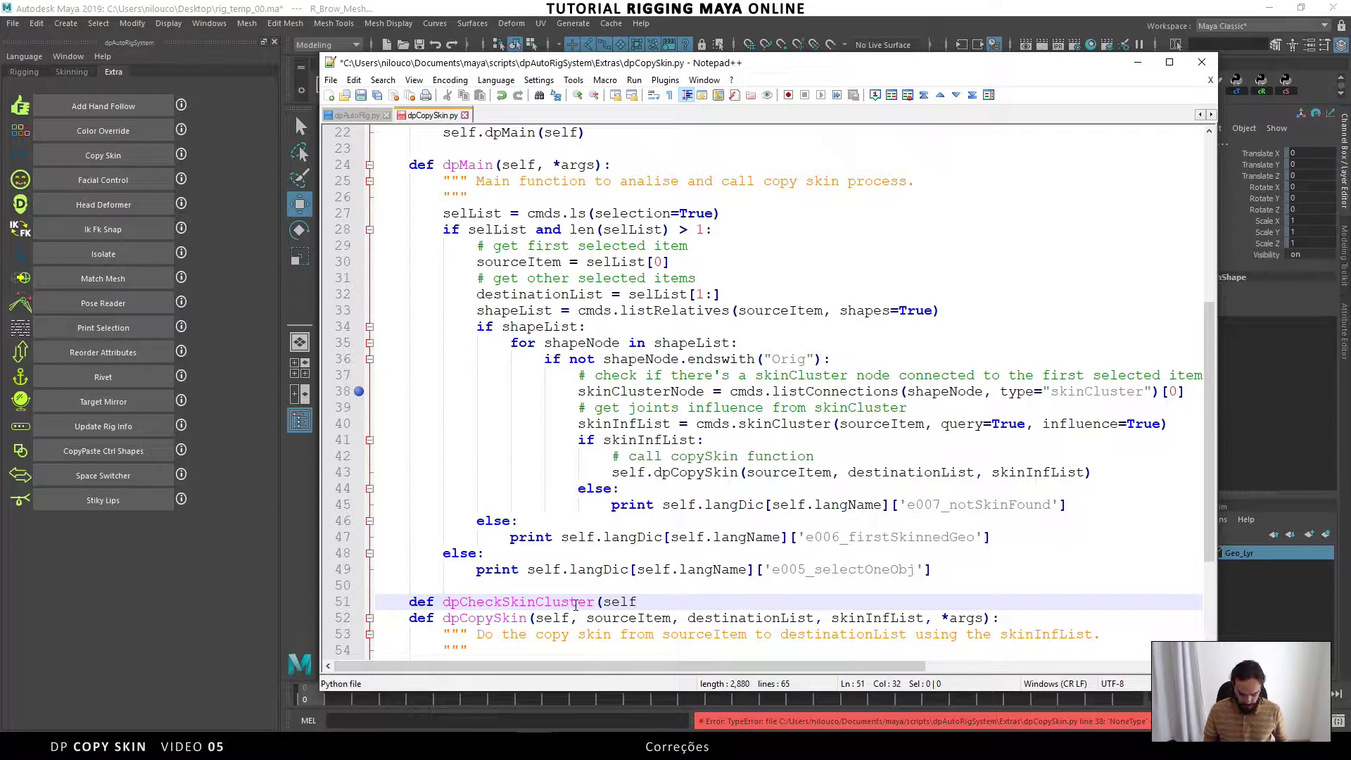
{"action": "type", "text": ", "}
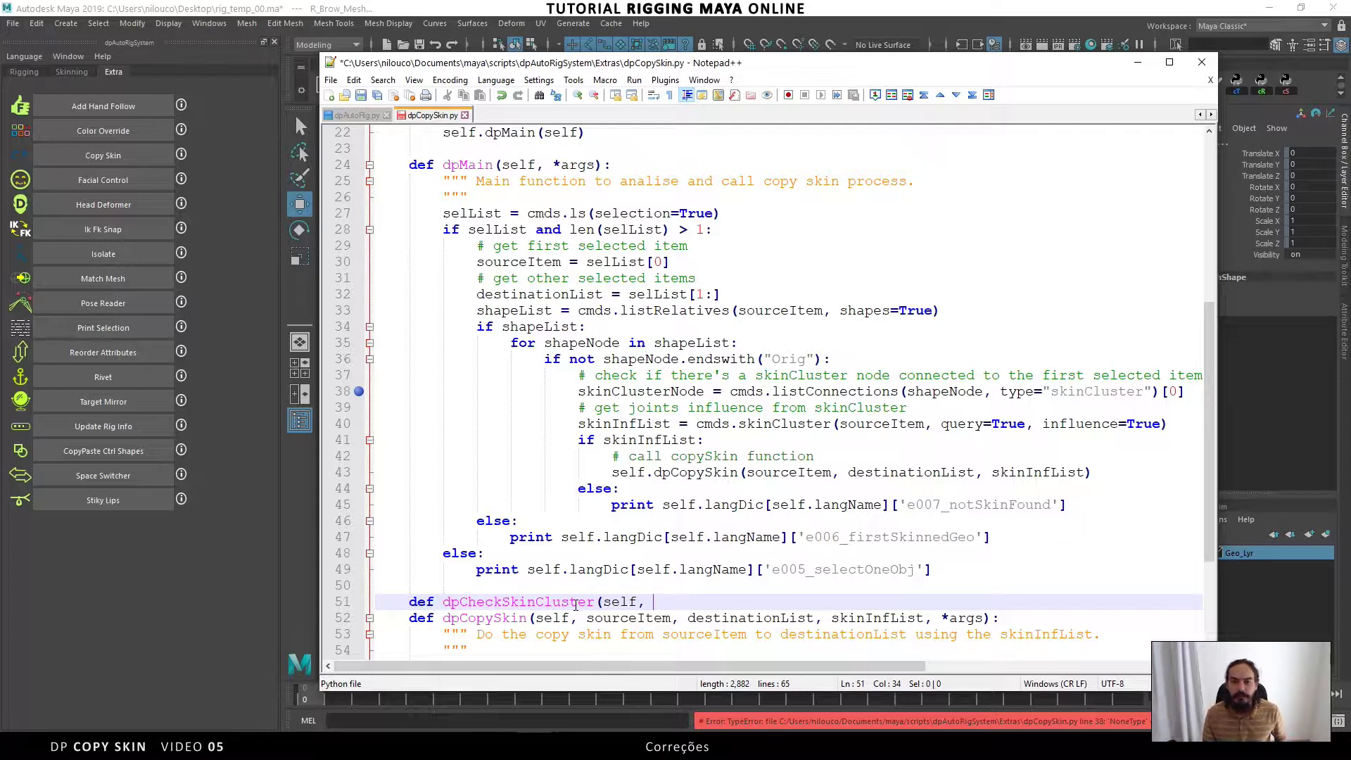
{"action": "type", "text": "shapeLi"}
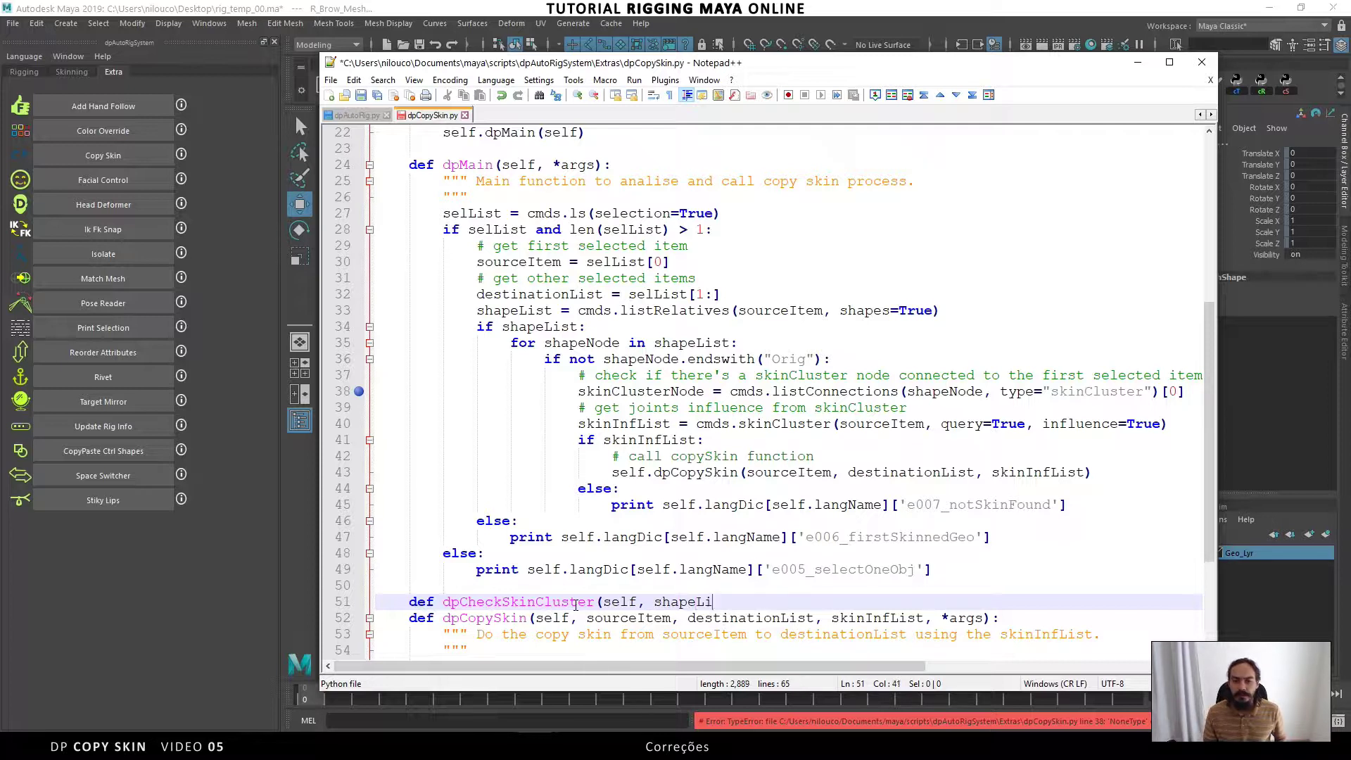
{"action": "type", "text": "st"}
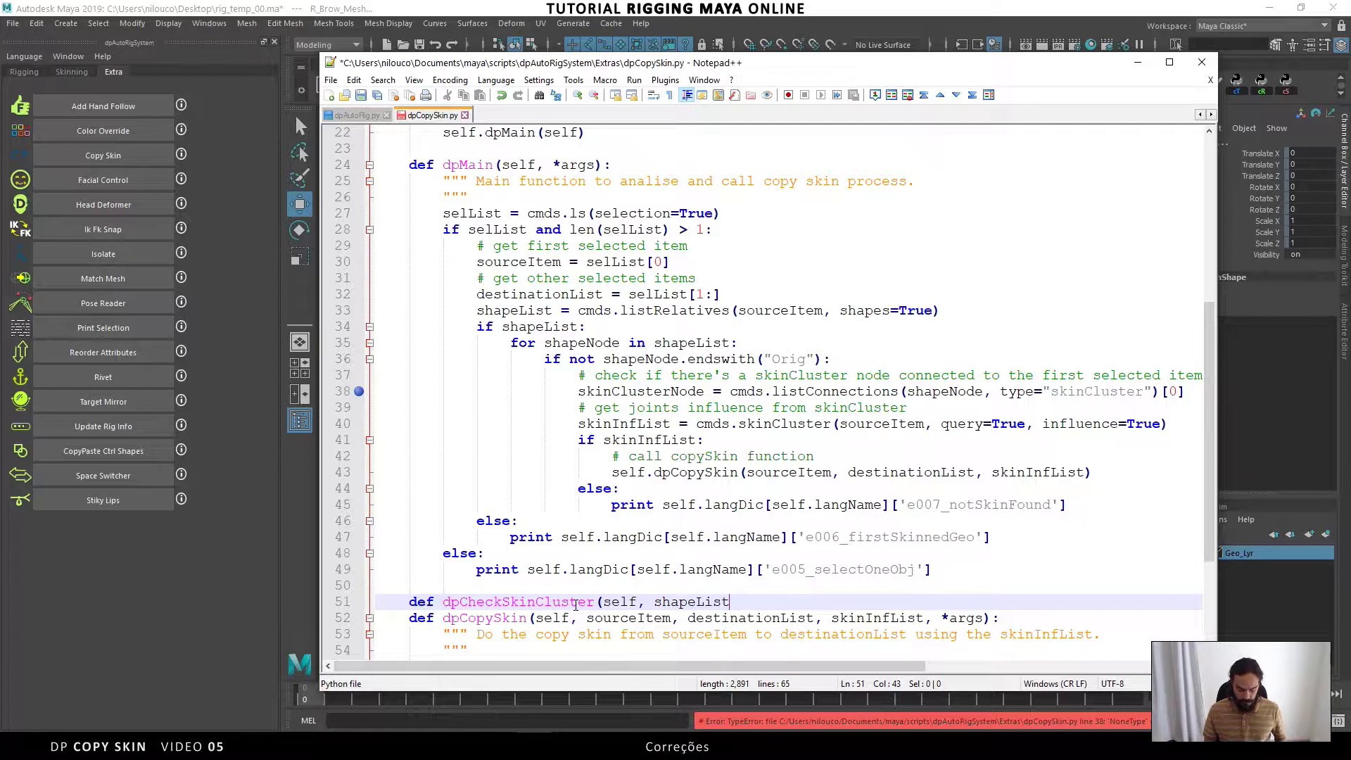
{"action": "type", "text": ", *"}
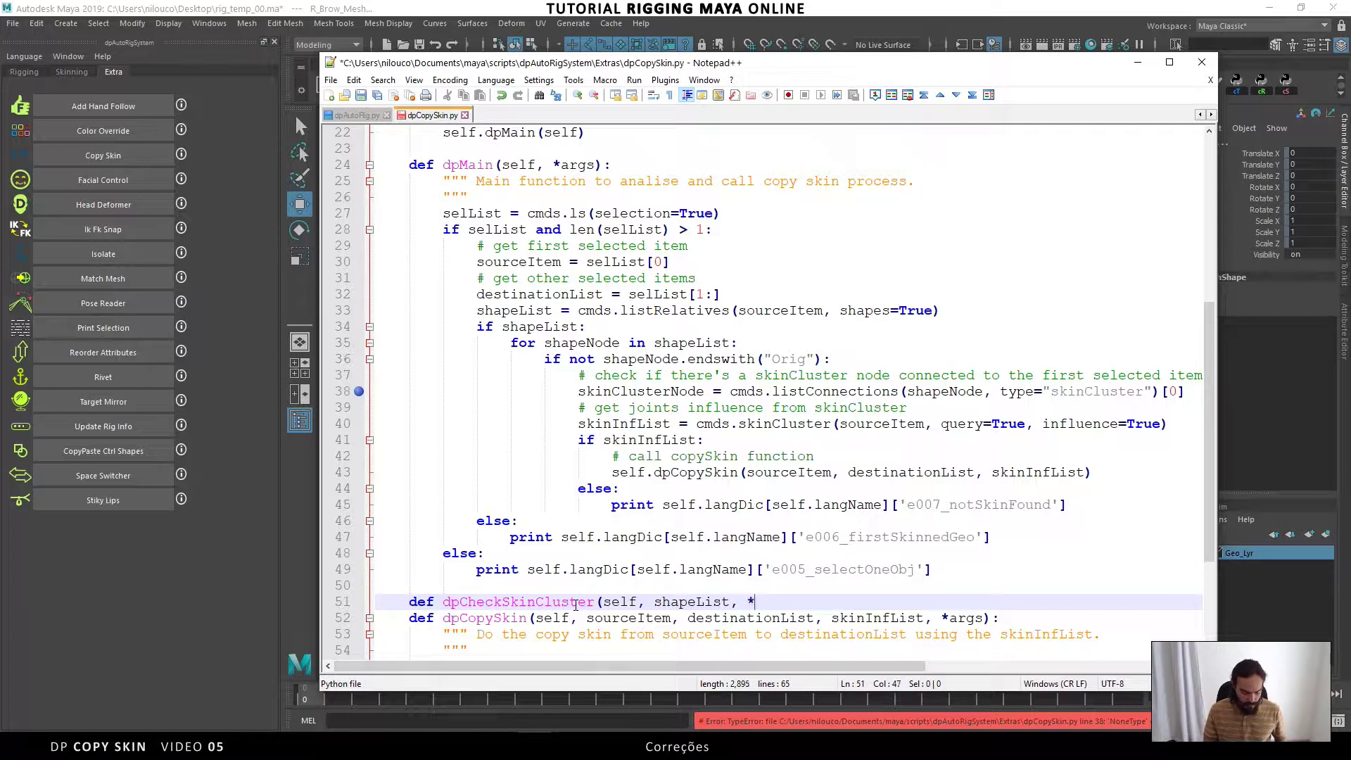
{"action": "type", "text": "args"}
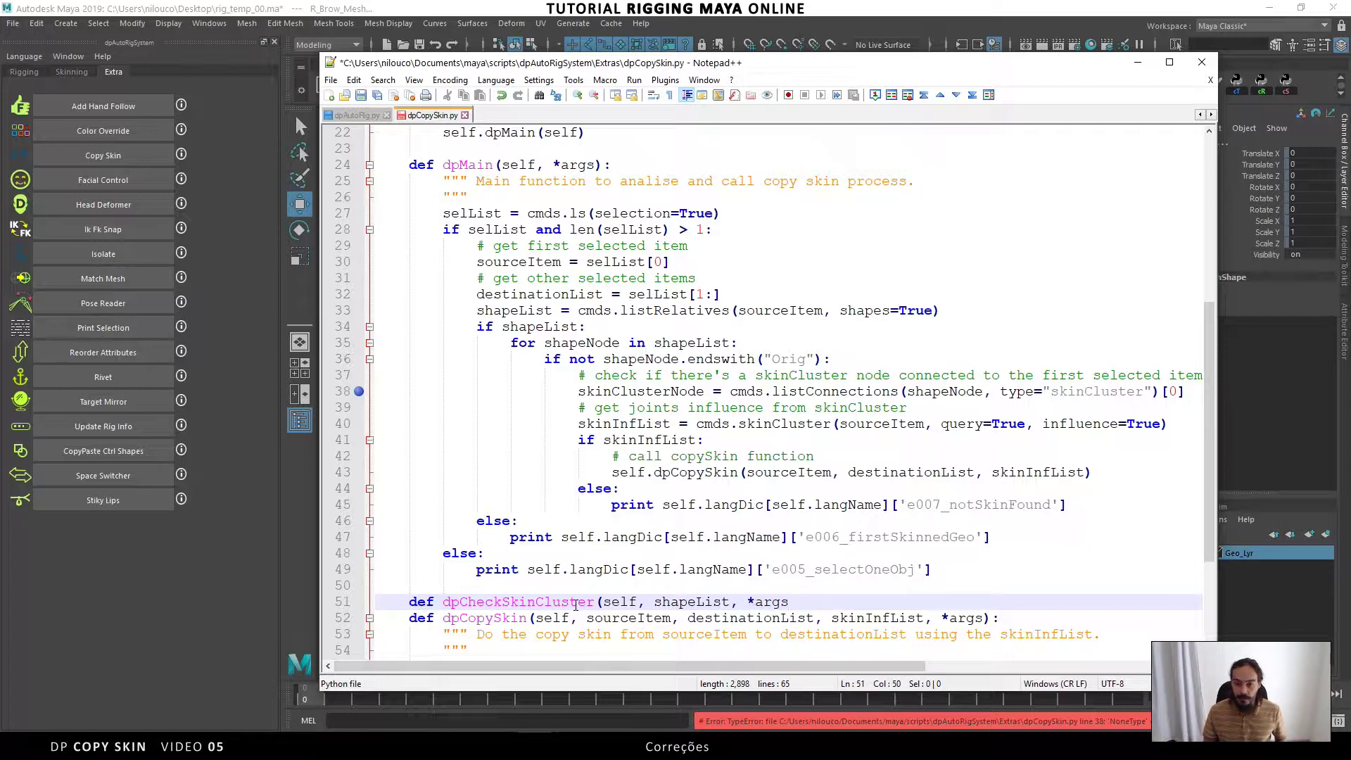
{"action": "type", "text": "):"}
{"action": "key", "text": "Return"}
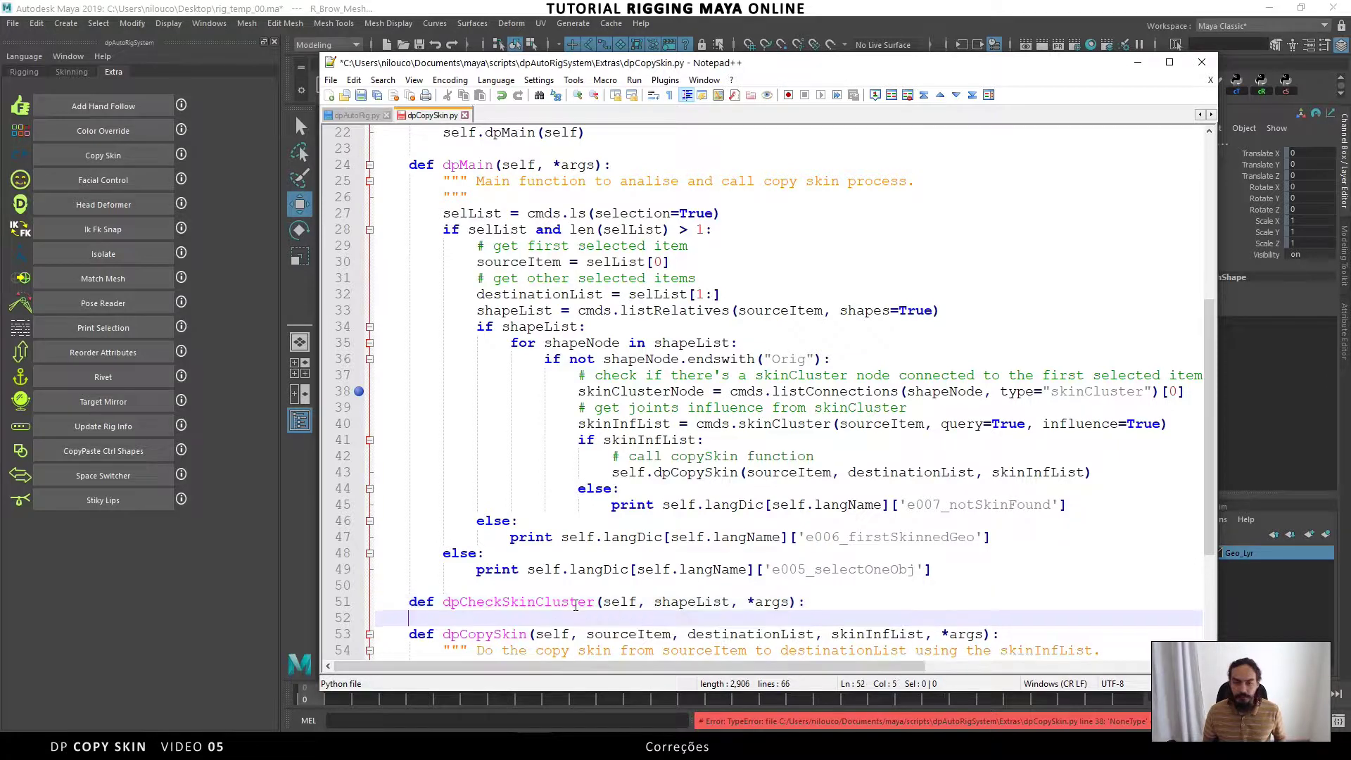
{"action": "key", "text": "Return"}
{"action": "key", "text": "Return"}
{"action": "key", "text": "Up"}
{"action": "key", "text": "Up"}
{"action": "key", "text": "Tab"}
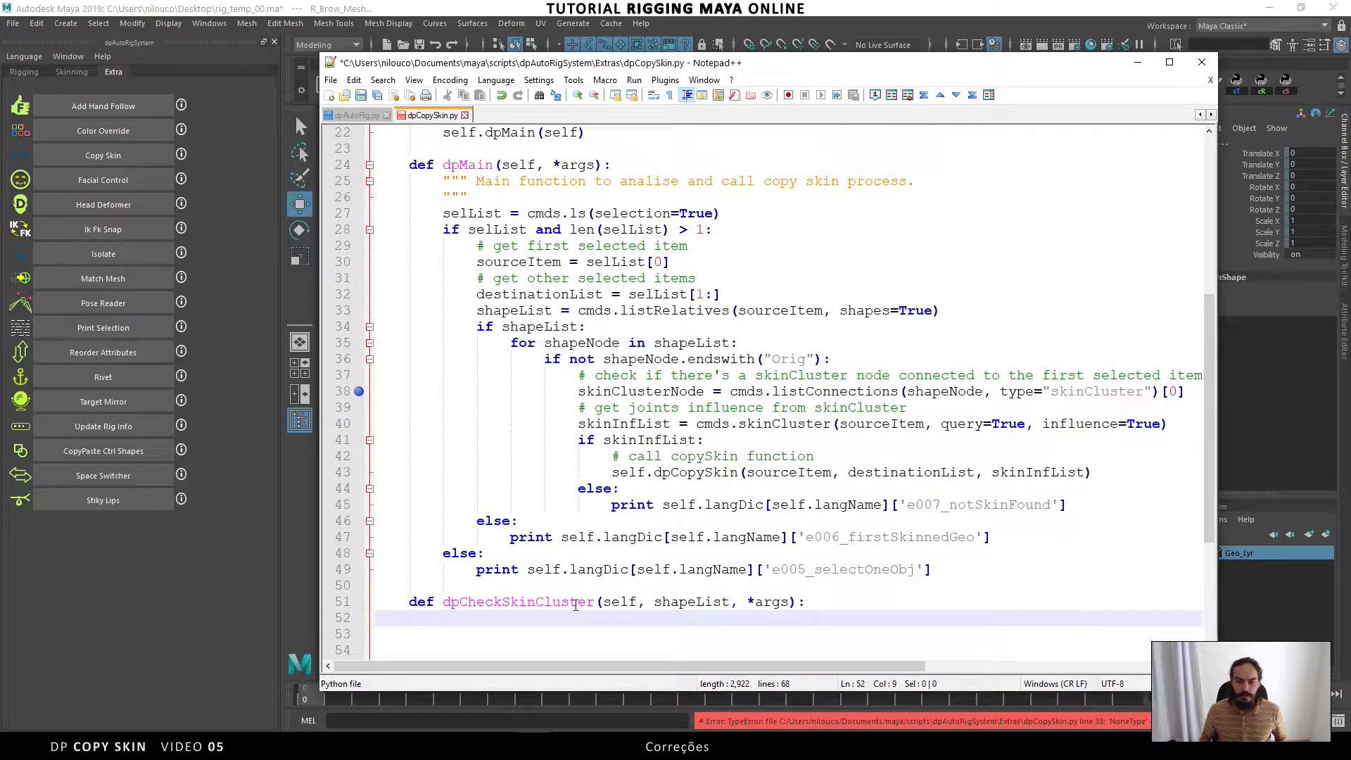
Start a docstring under dpCheckSkinCluster: 'Verify if there's a skinCluster node in the list of history of the shape'
{"action": "scroll", "coordinate": [575, 605], "scroll_direction": "down", "scroll_amount": 2}
{"action": "scroll", "coordinate": [613, 560], "scroll_direction": "down", "scroll_amount": 2}
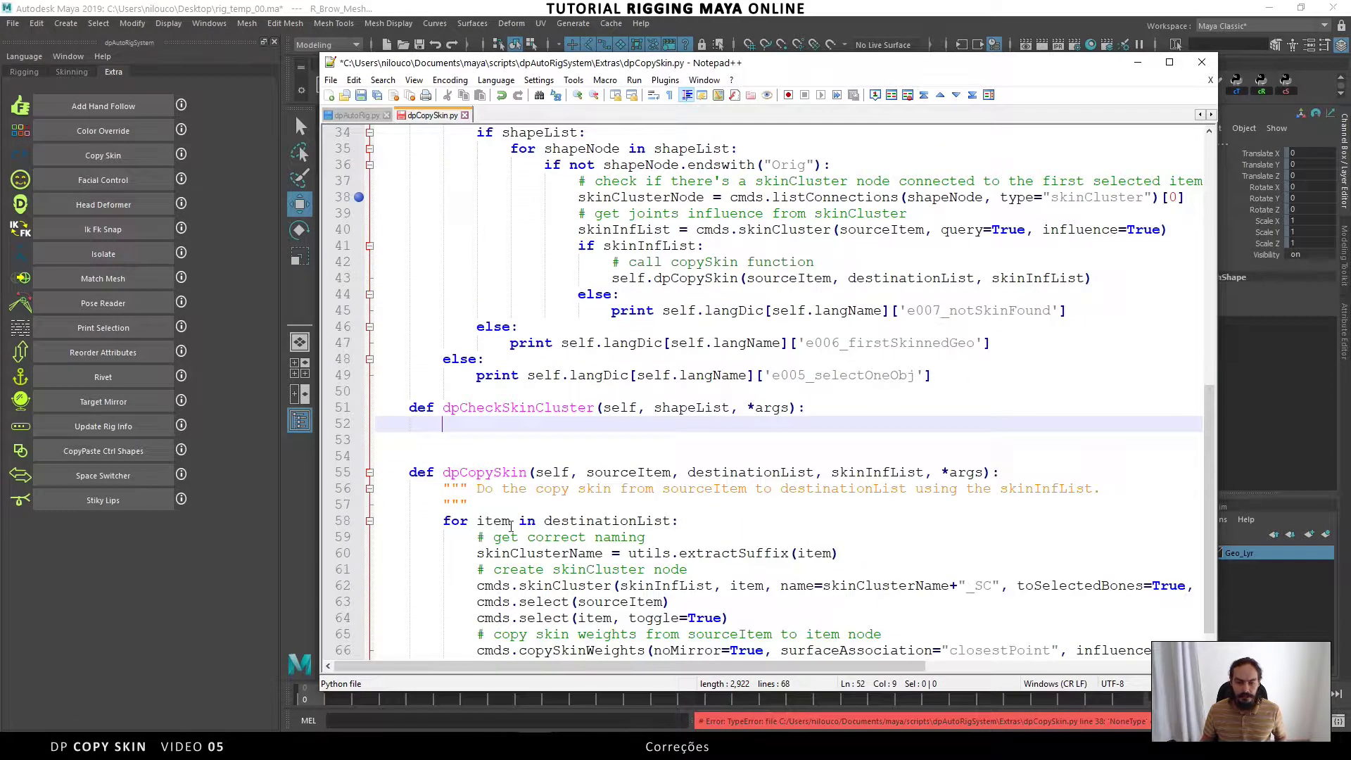
{"action": "type", "text": "\"\"\""}
{"action": "key", "text": "Return"}
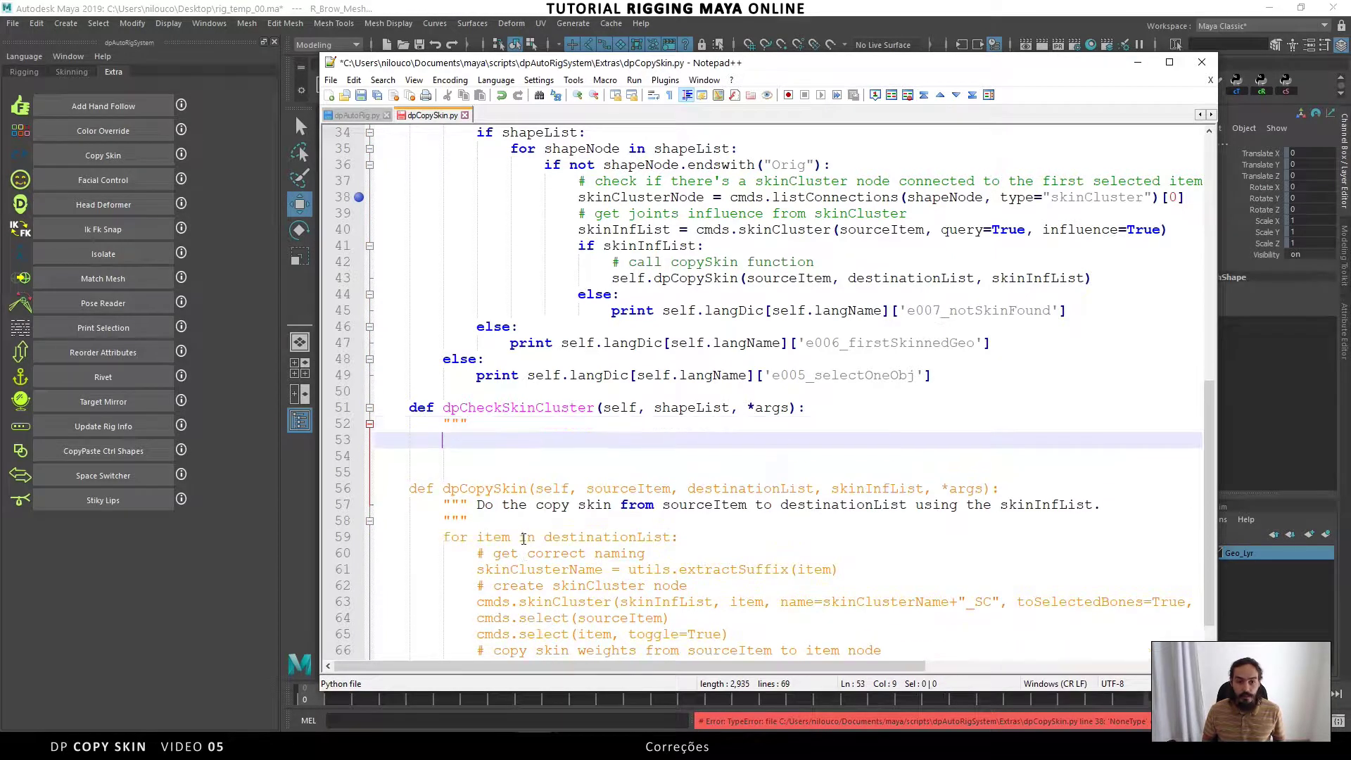
{"action": "type", "text": "\"\"\""}
{"action": "key", "text": "Up"}
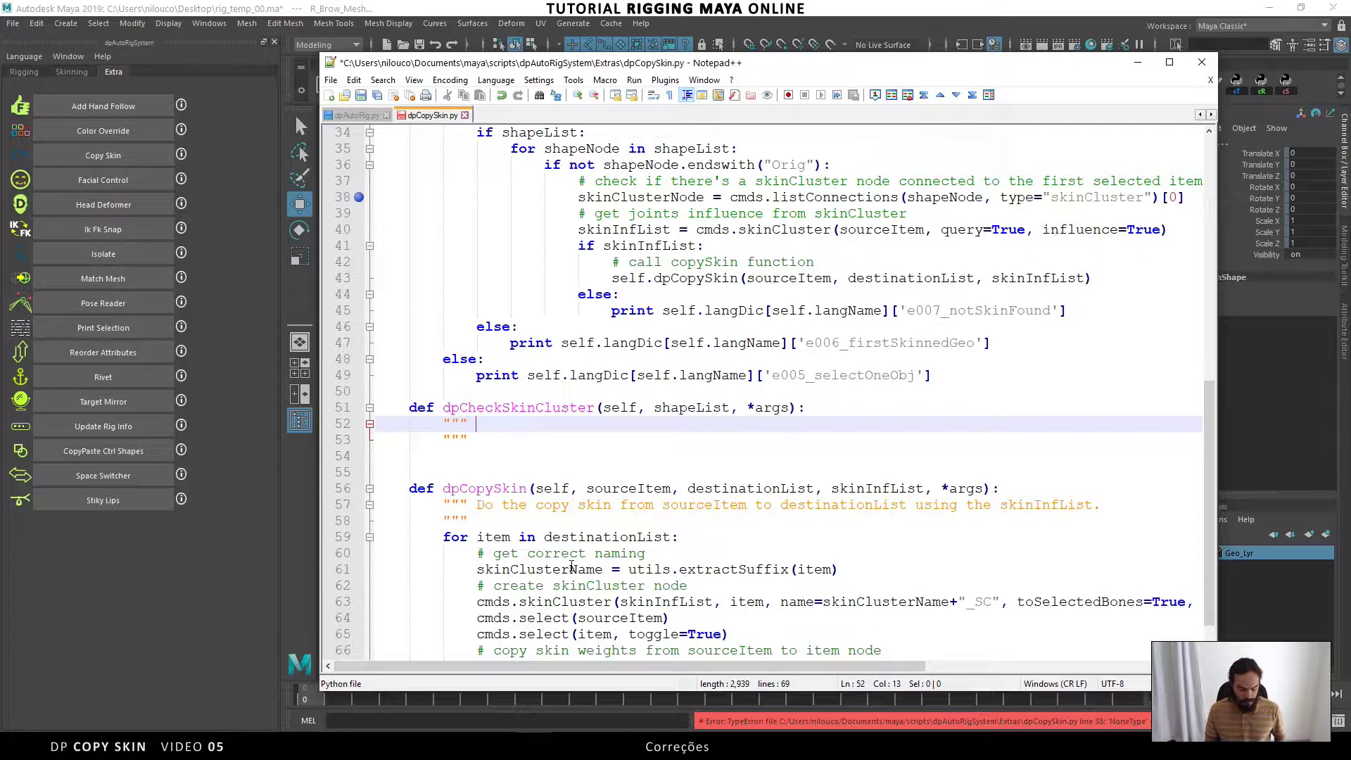
{"action": "type", "text": "Veri"}
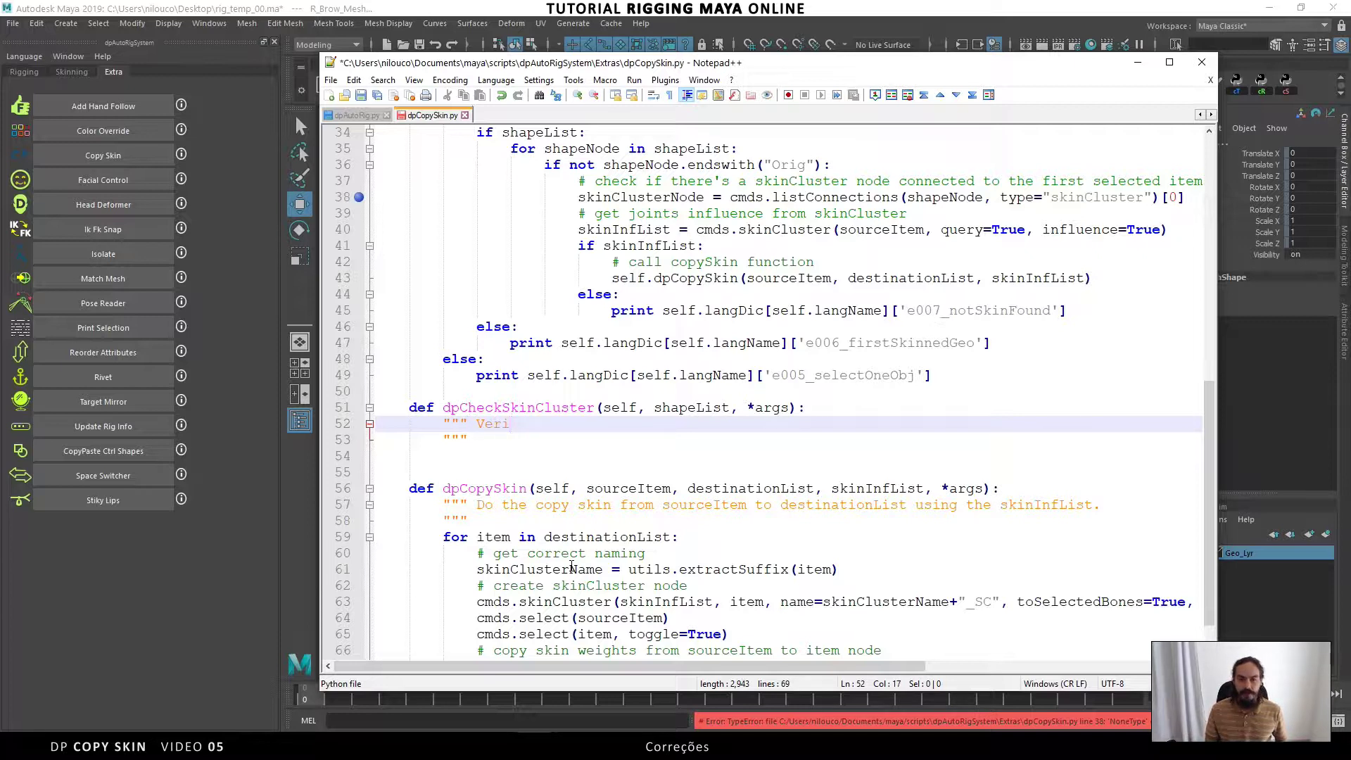
{"action": "type", "text": "fy"}
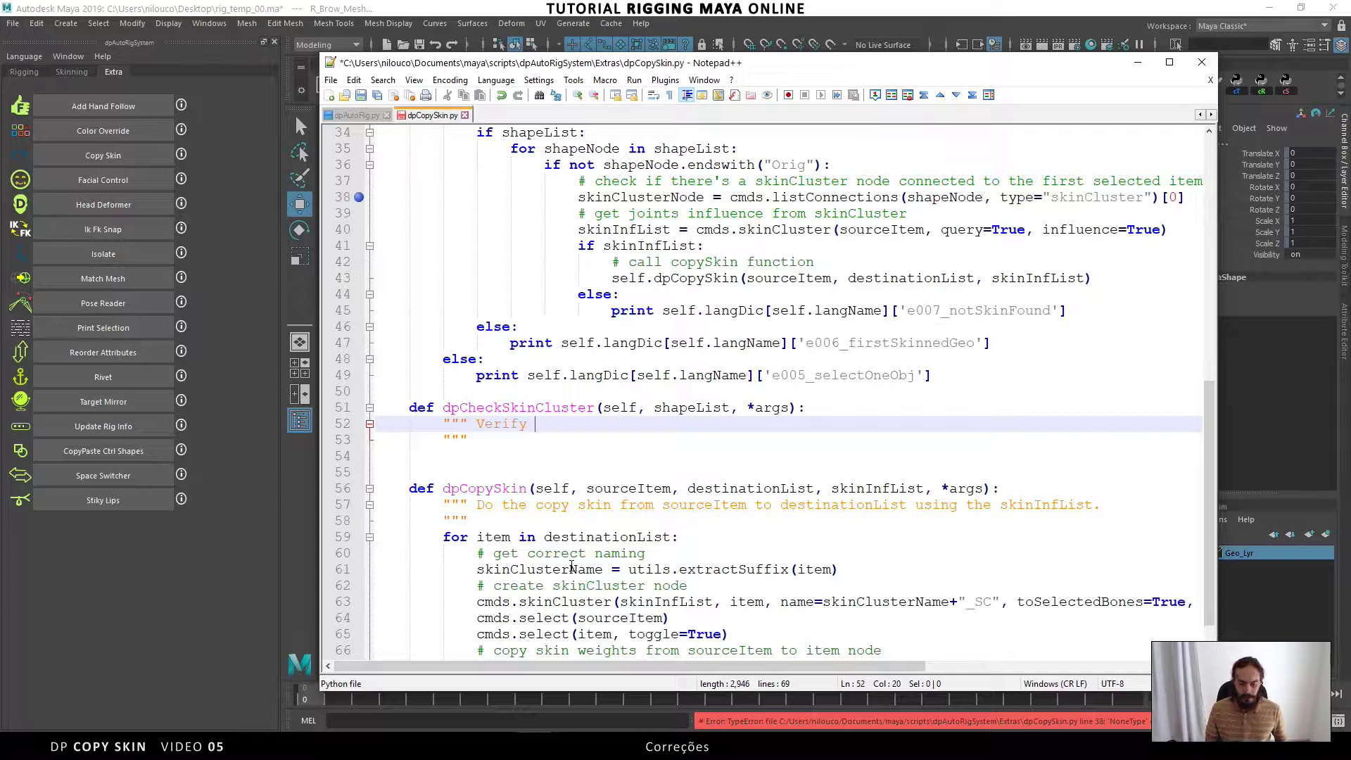
{"action": "type", "text": "if there"}
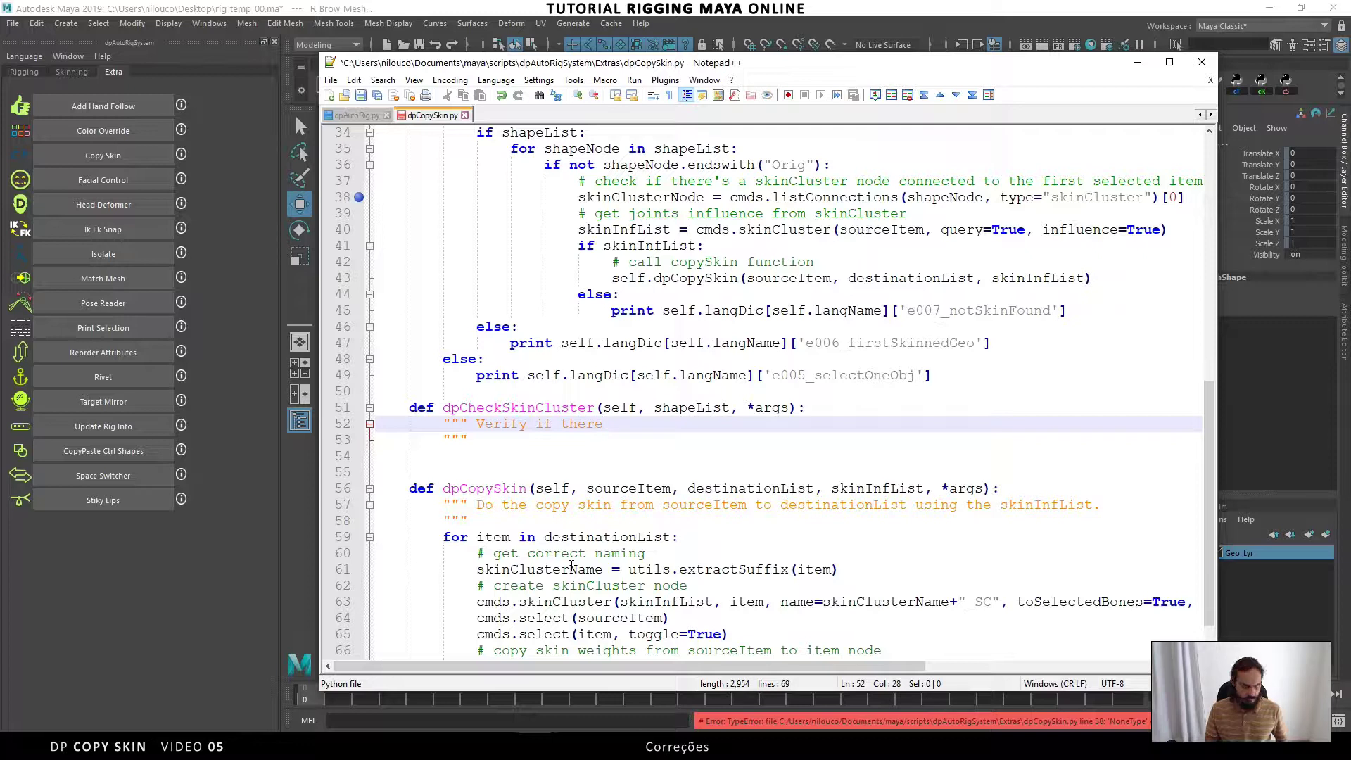
{"action": "type", "text": "'s a ski"}
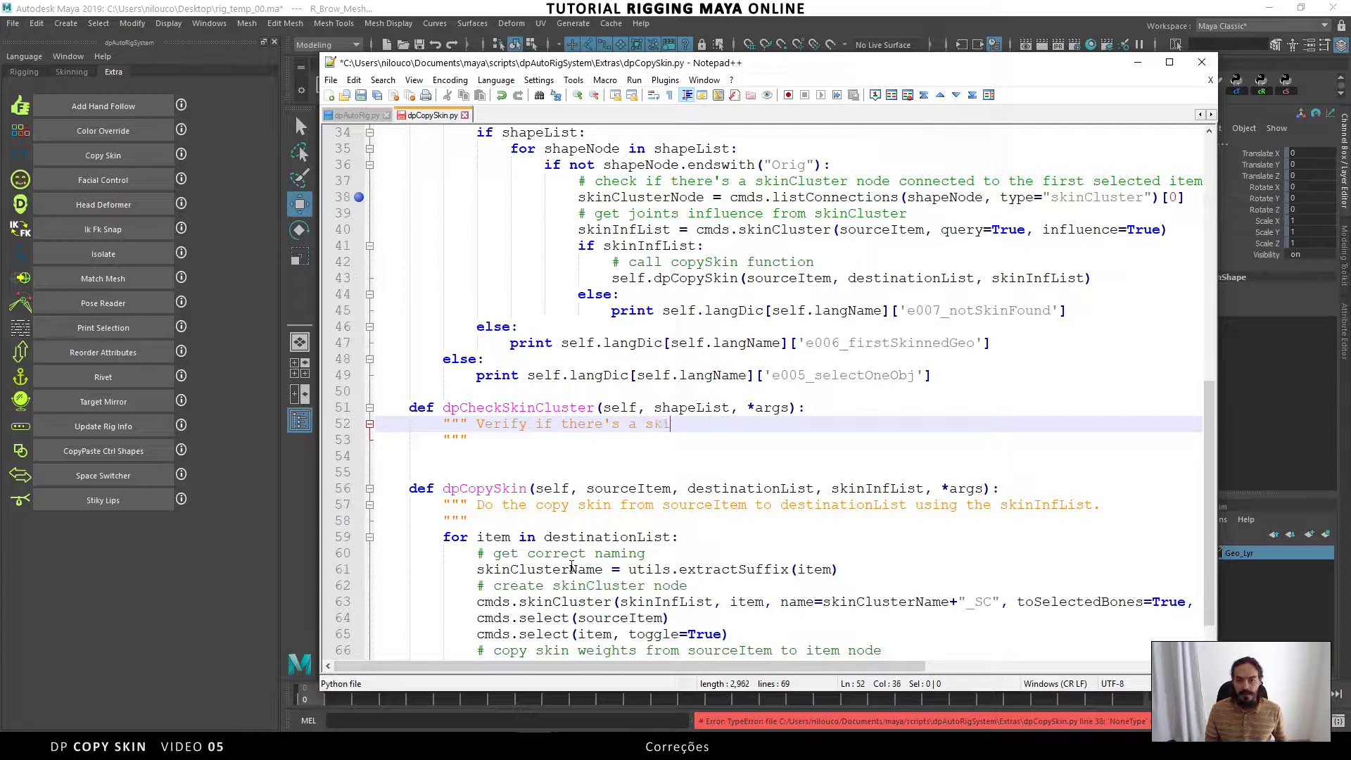
{"action": "type", "text": "nCluster"}
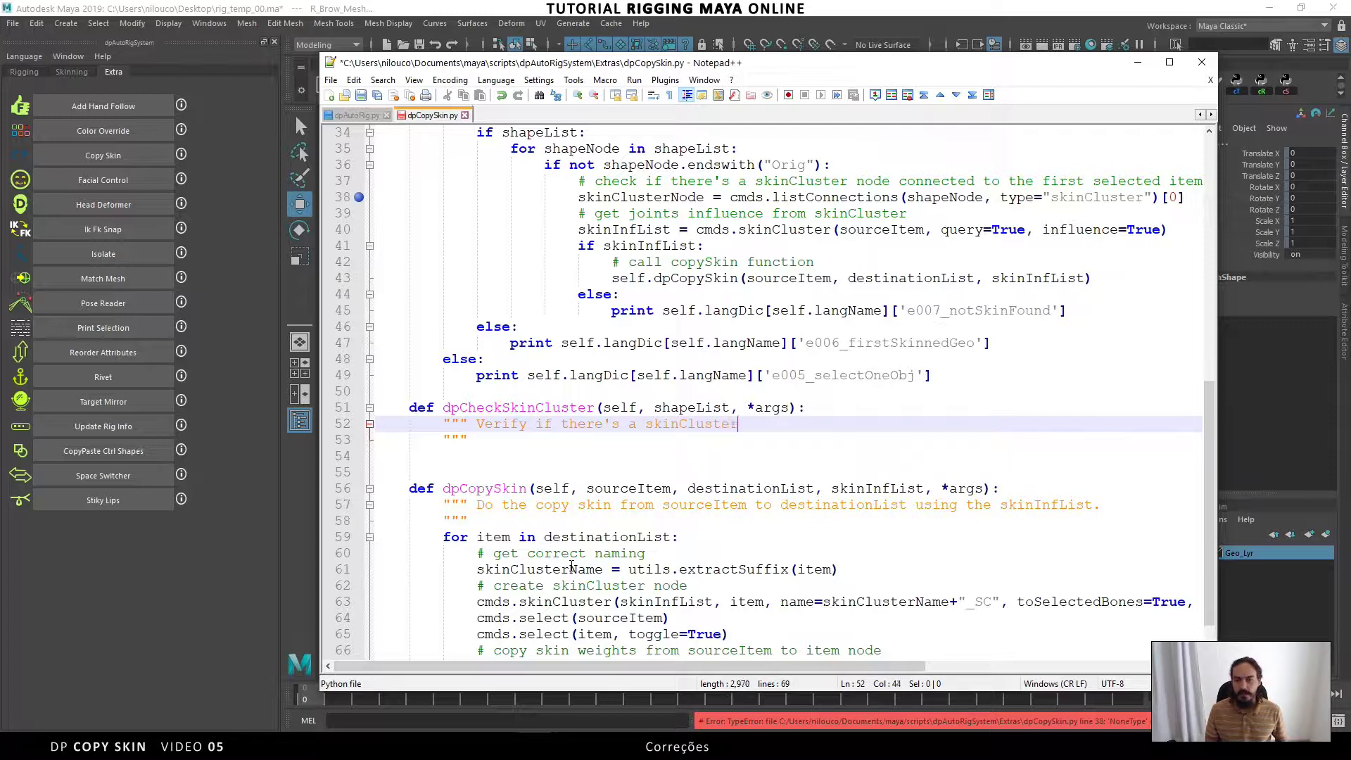
{"action": "type", "text": " node in the "}
{"action": "type", "text": "list "}
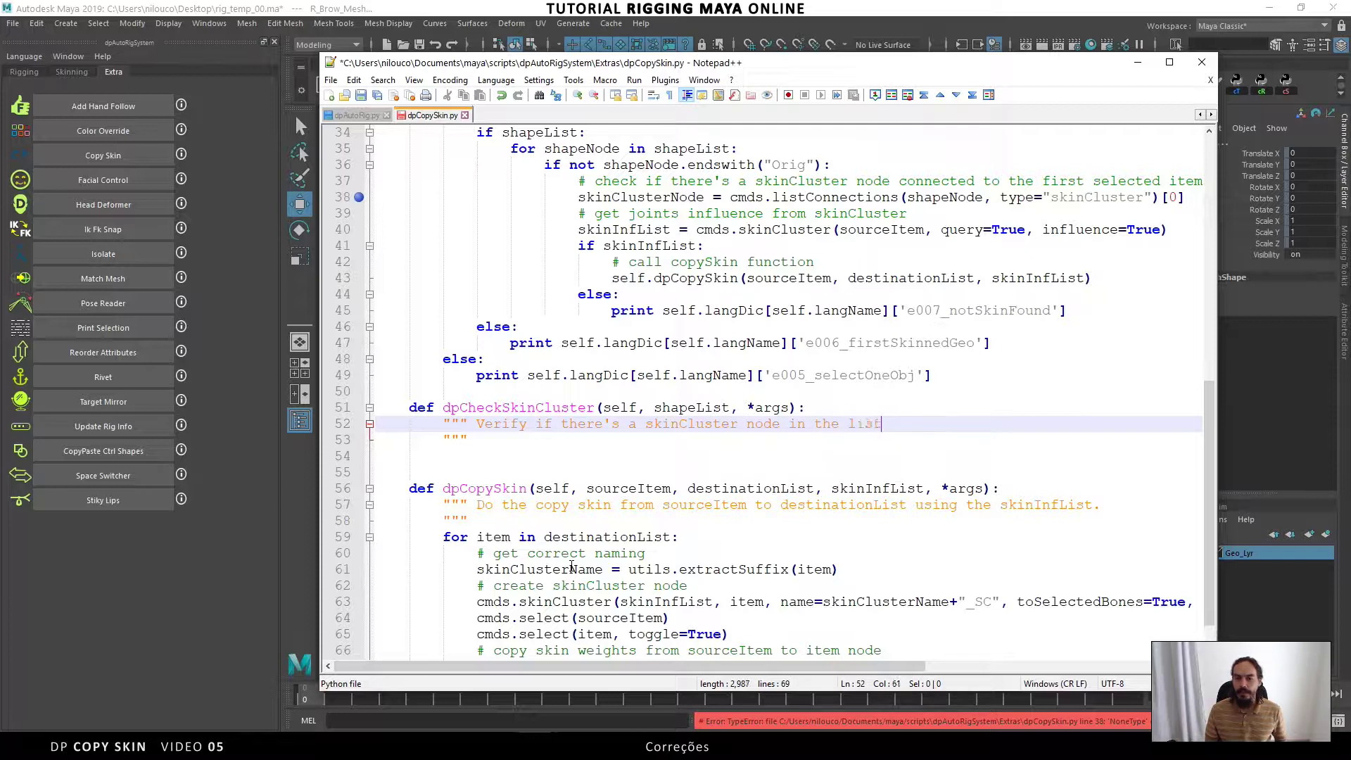
{"action": "type", "text": "of hiso"}
{"action": "type", "text": "ty"}
{"action": "key", "text": "BackSpace"}
{"action": "key", "text": "BackSpace"}
{"action": "key", "text": "BackSpace"}
{"action": "type", "text": "tory"}
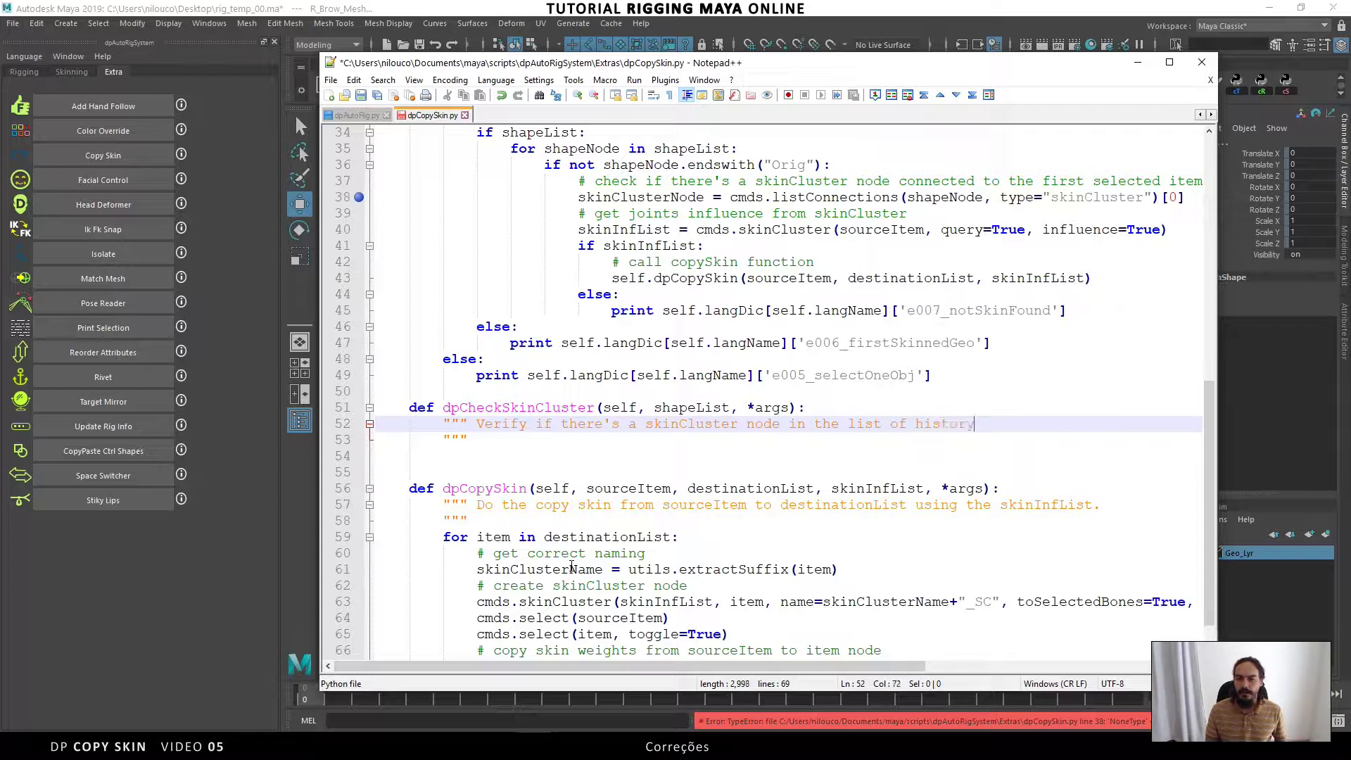
{"action": "type", "text": " of t"}
{"action": "type", "text": "he sh"}
{"action": "type", "text": "ap"}
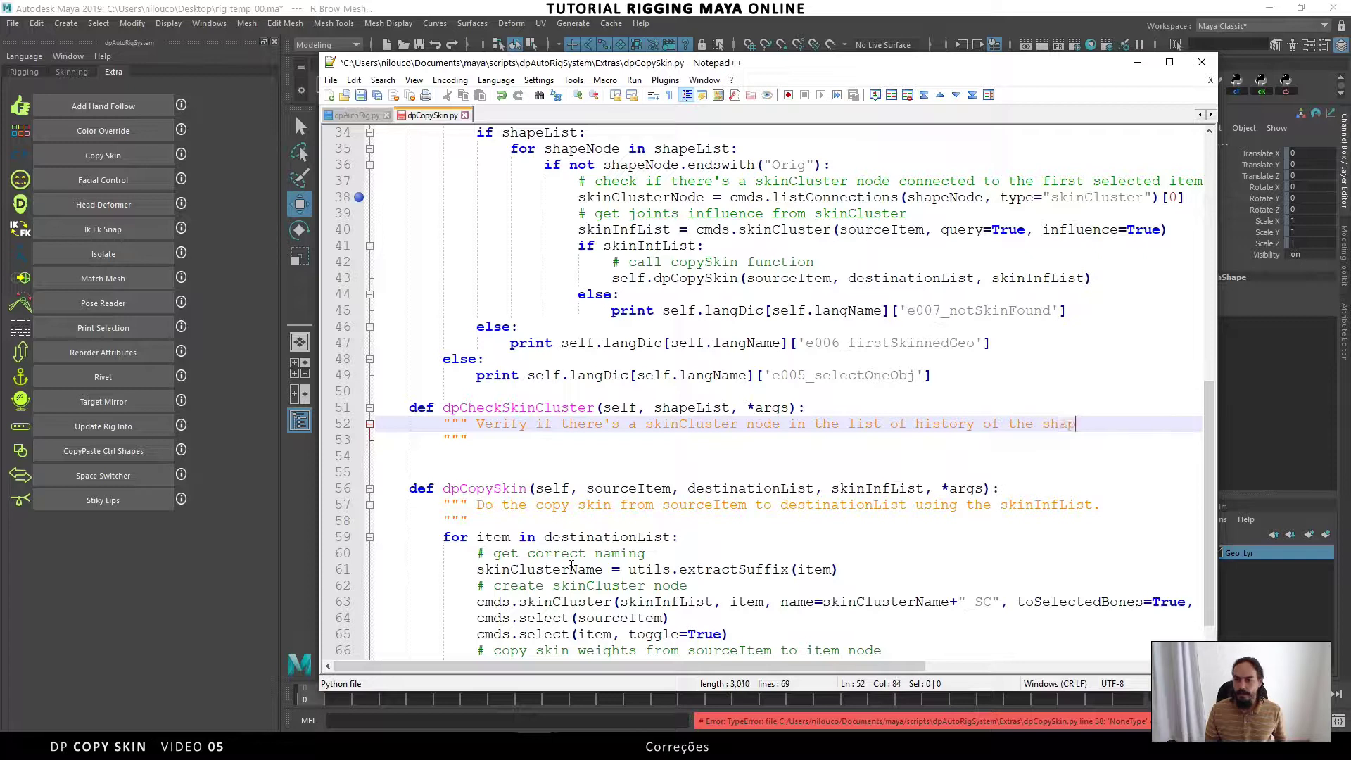
{"action": "type", "text": "e."}
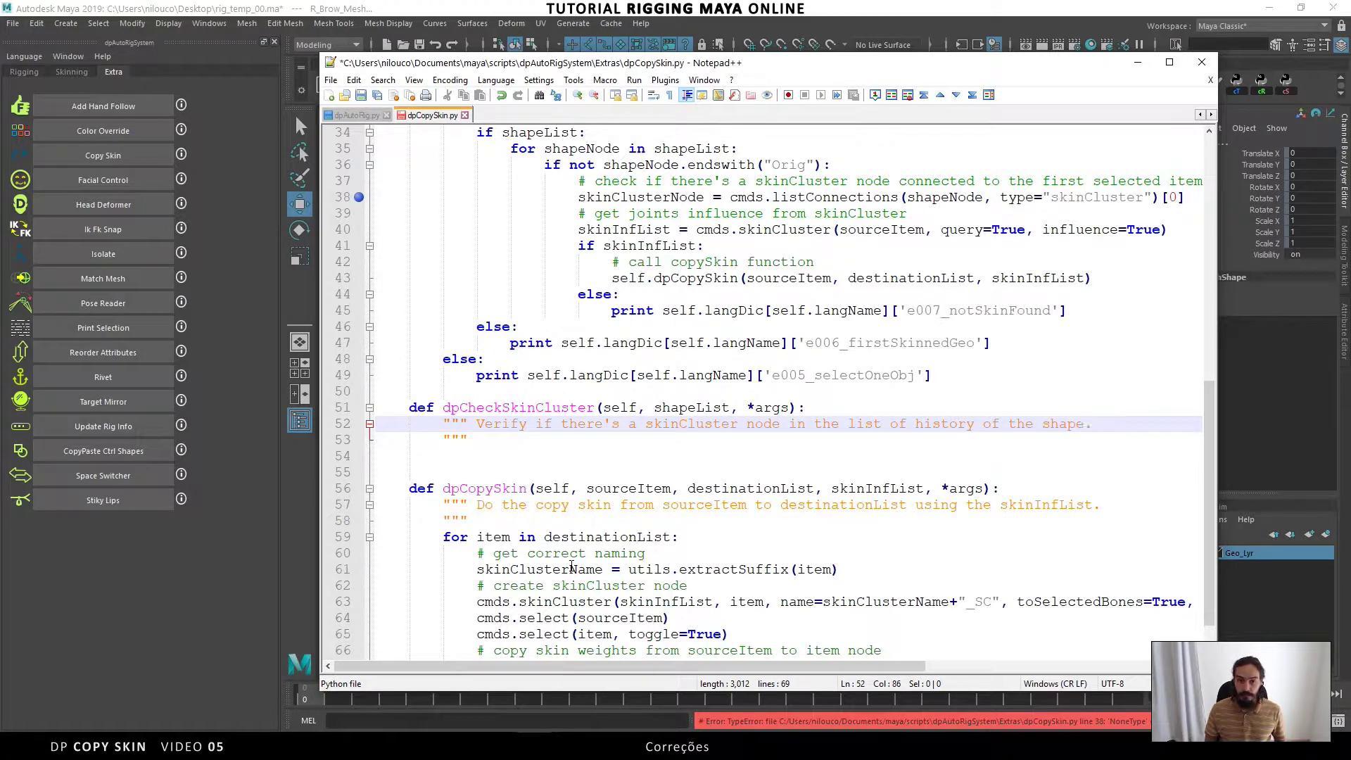
Add 'Return True if yes.' and 'Return False if no.' docstring lines, then open an empty body line
{"action": "key", "text": "Return"}
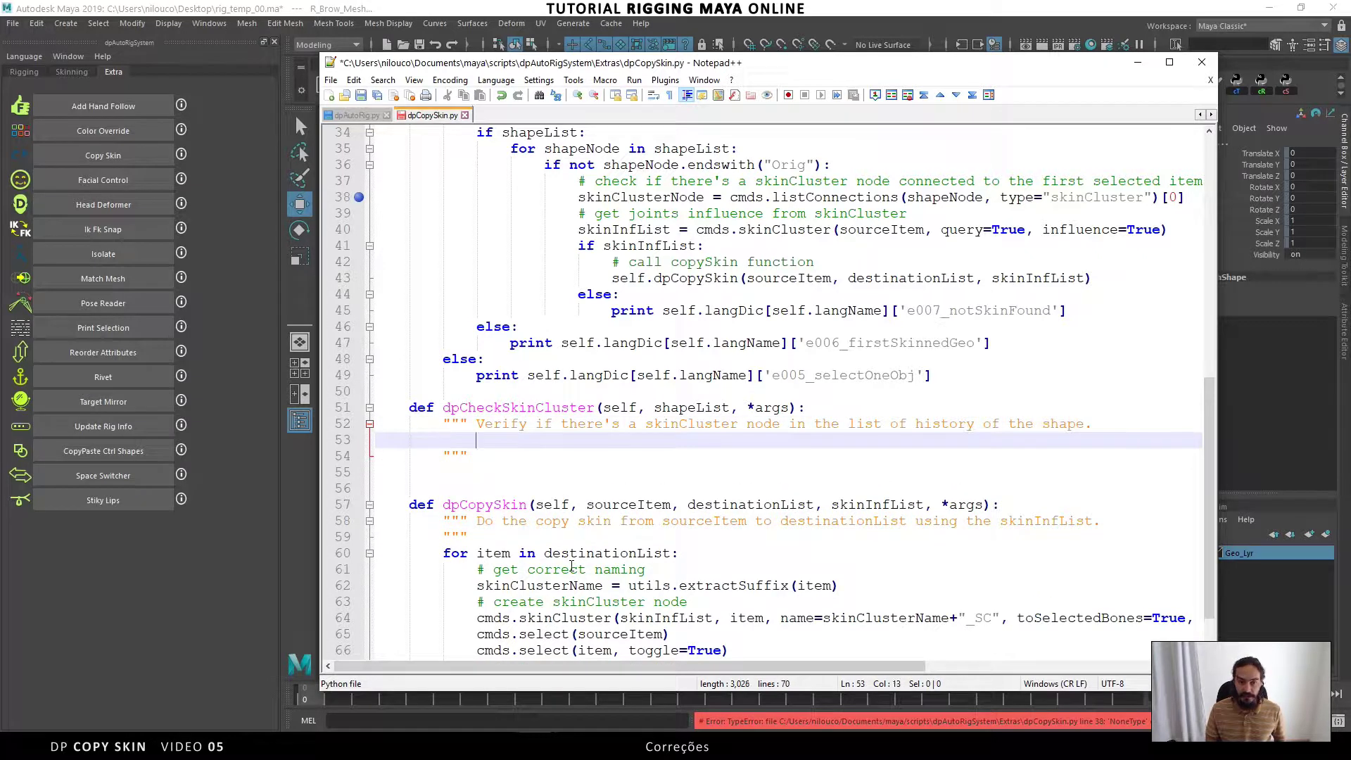
{"action": "type", "text": "Return "}
{"action": "type", "text": "True "}
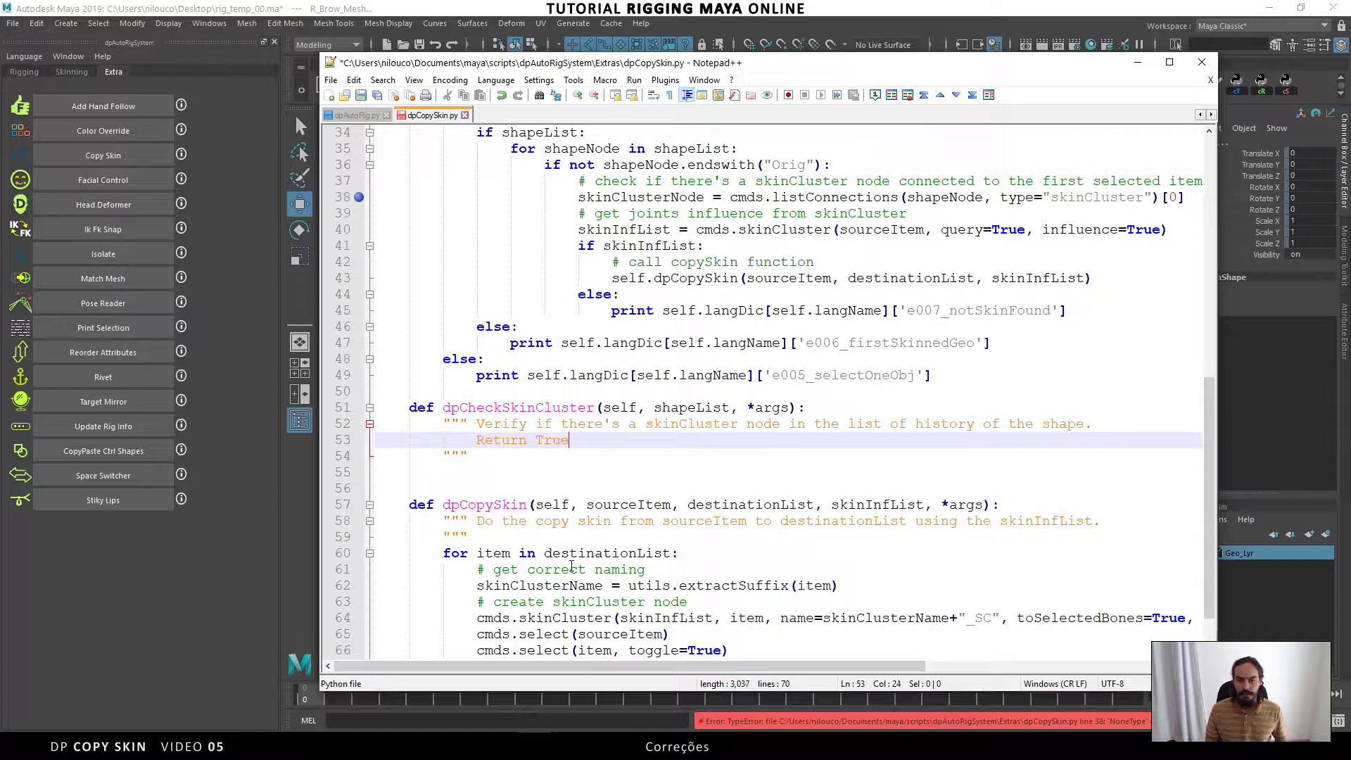
{"action": "type", "text": "if "}
{"action": "type", "text": "yes."}
{"action": "key", "text": "Return"}
{"action": "type", "text": "T"}
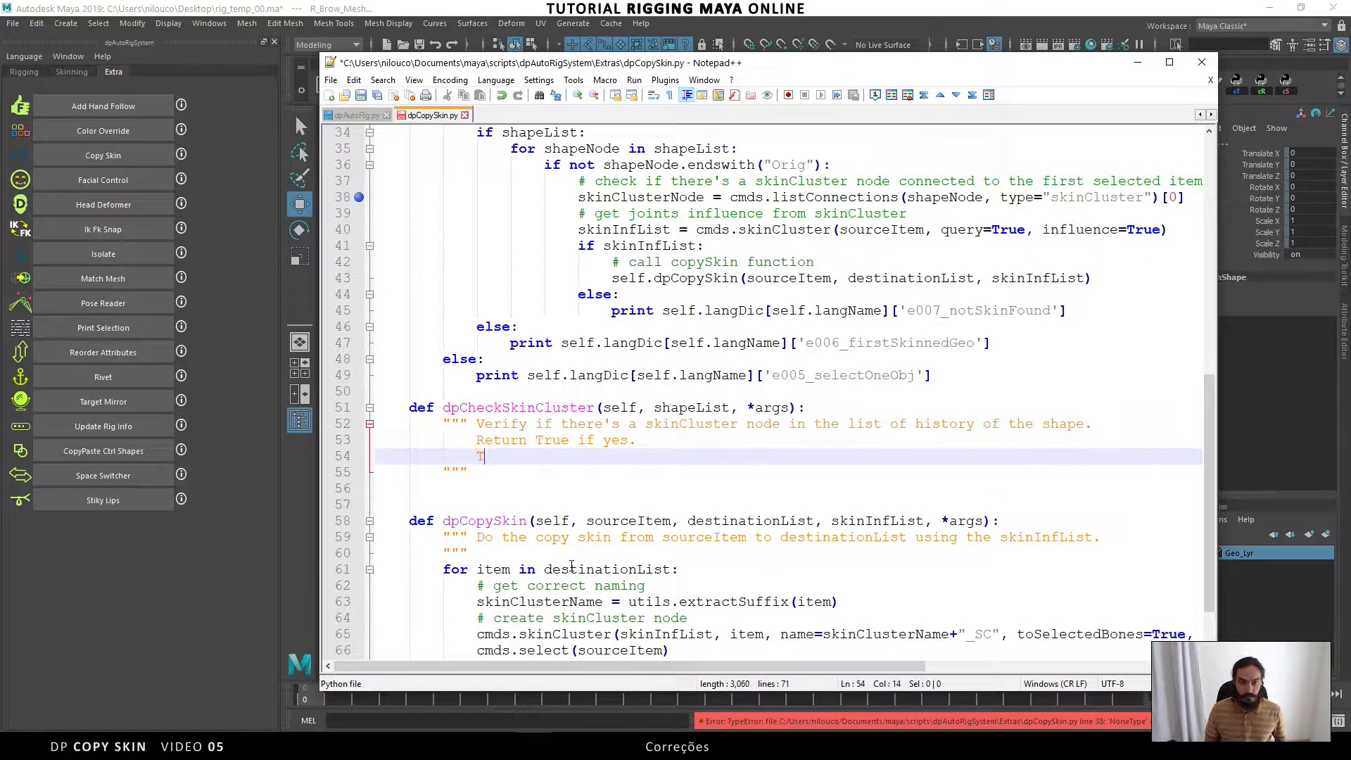
{"action": "type", "text": "etur"}
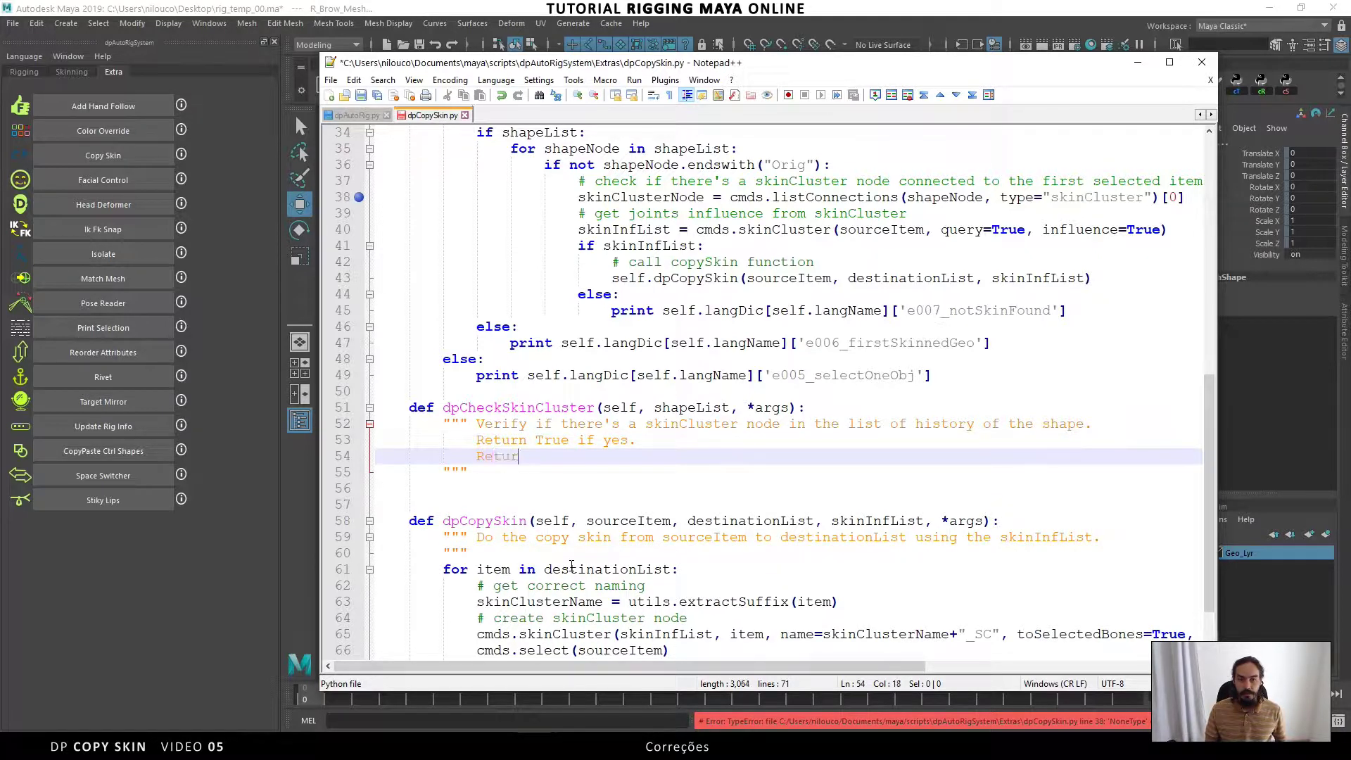
{"action": "type", "text": "n "}
{"action": "type", "text": "False if no."}
{"action": "key", "text": "Down"}
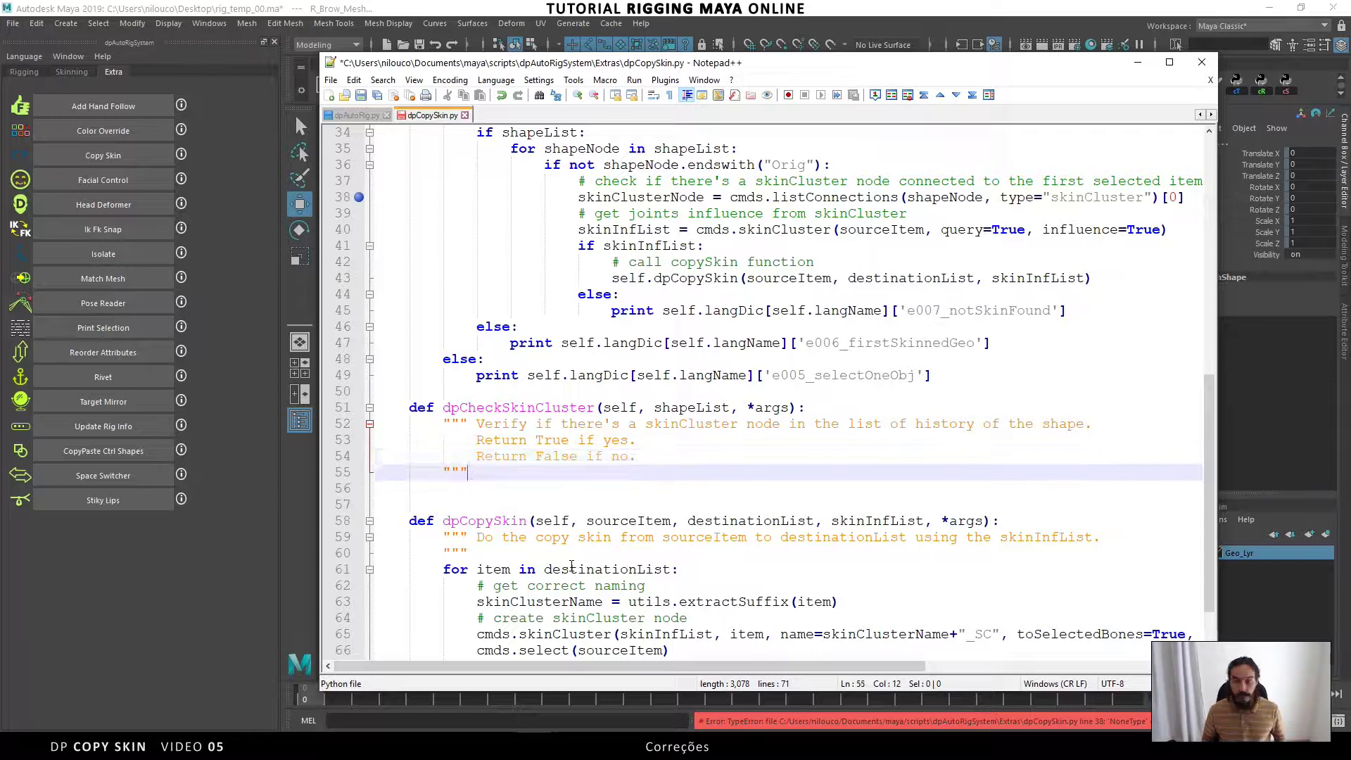
{"action": "key", "text": "Return"}
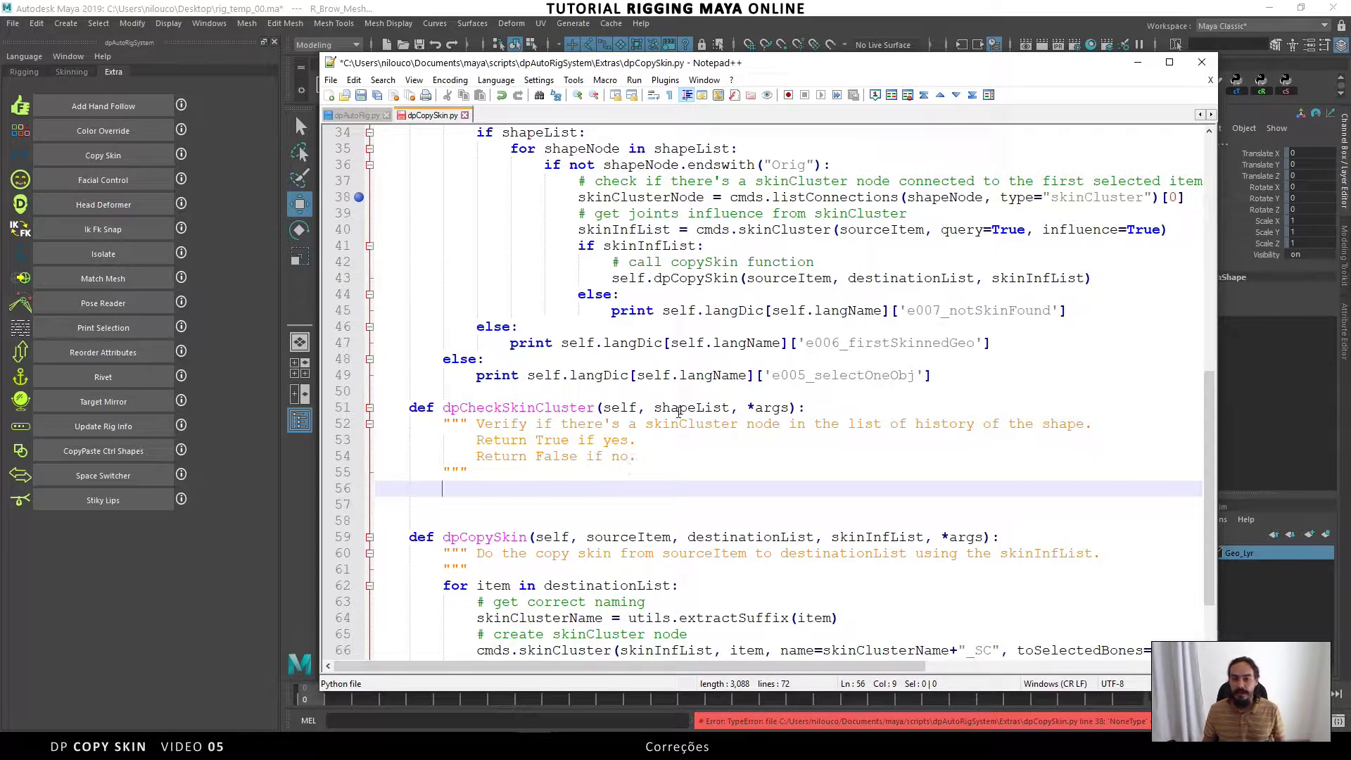
{"action": "double_click", "coordinate": [682, 408]}
{"action": "scroll", "coordinate": [684, 411], "scroll_direction": "up", "scroll_amount": 2}
{"action": "scroll", "coordinate": [620, 262], "scroll_direction": "up", "scroll_amount": 1}
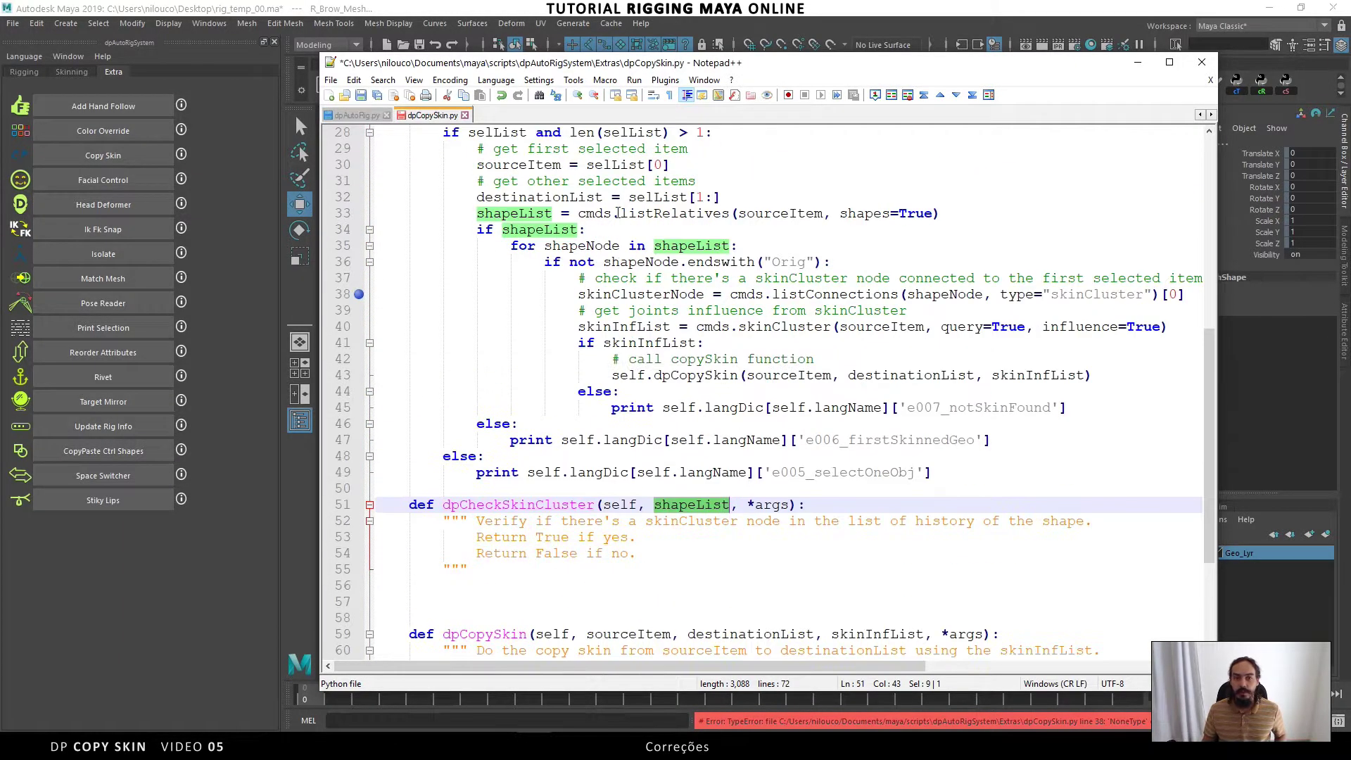
{"action": "left_click", "coordinate": [634, 230]}
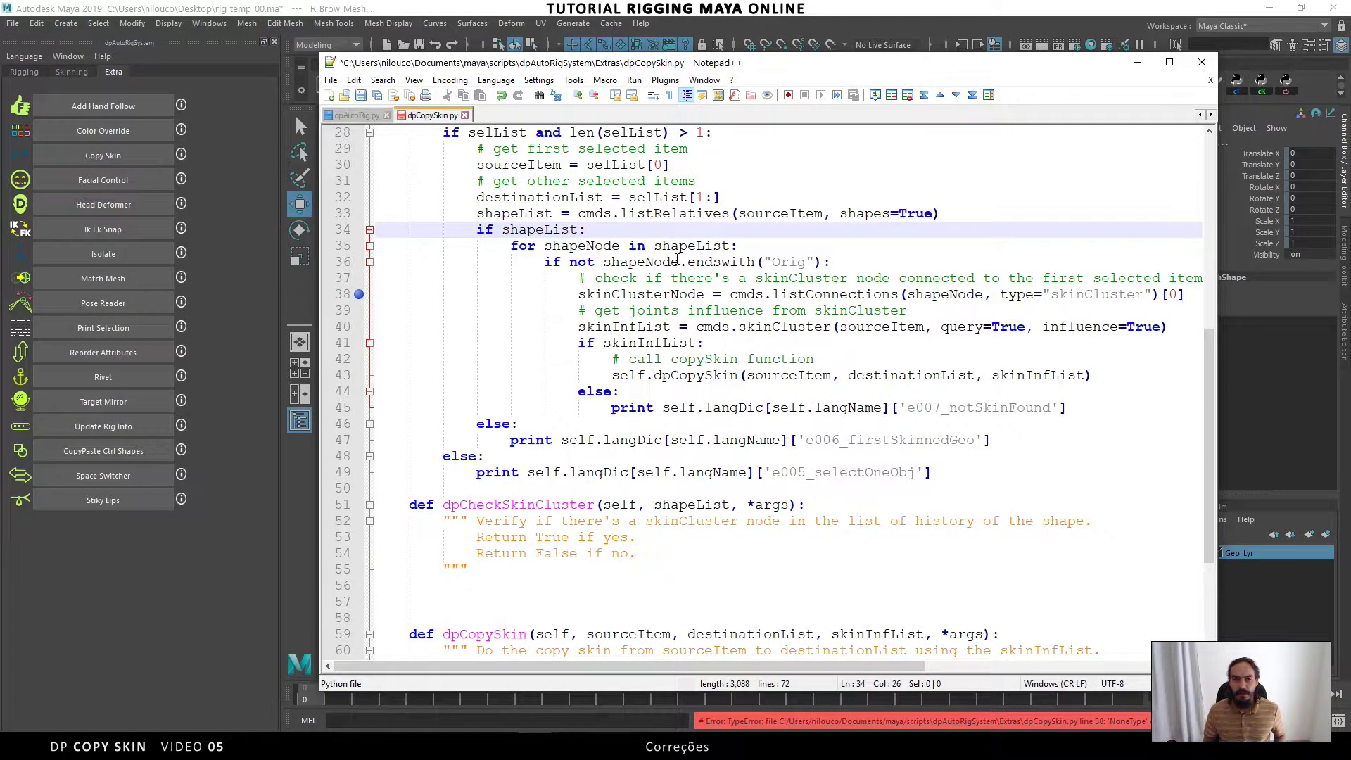
Add a self.dpCheckSkinCluster(shapeList) call on a new indented line under if shapeList
{"action": "key", "text": "Return"}
{"action": "key", "text": "Tab"}
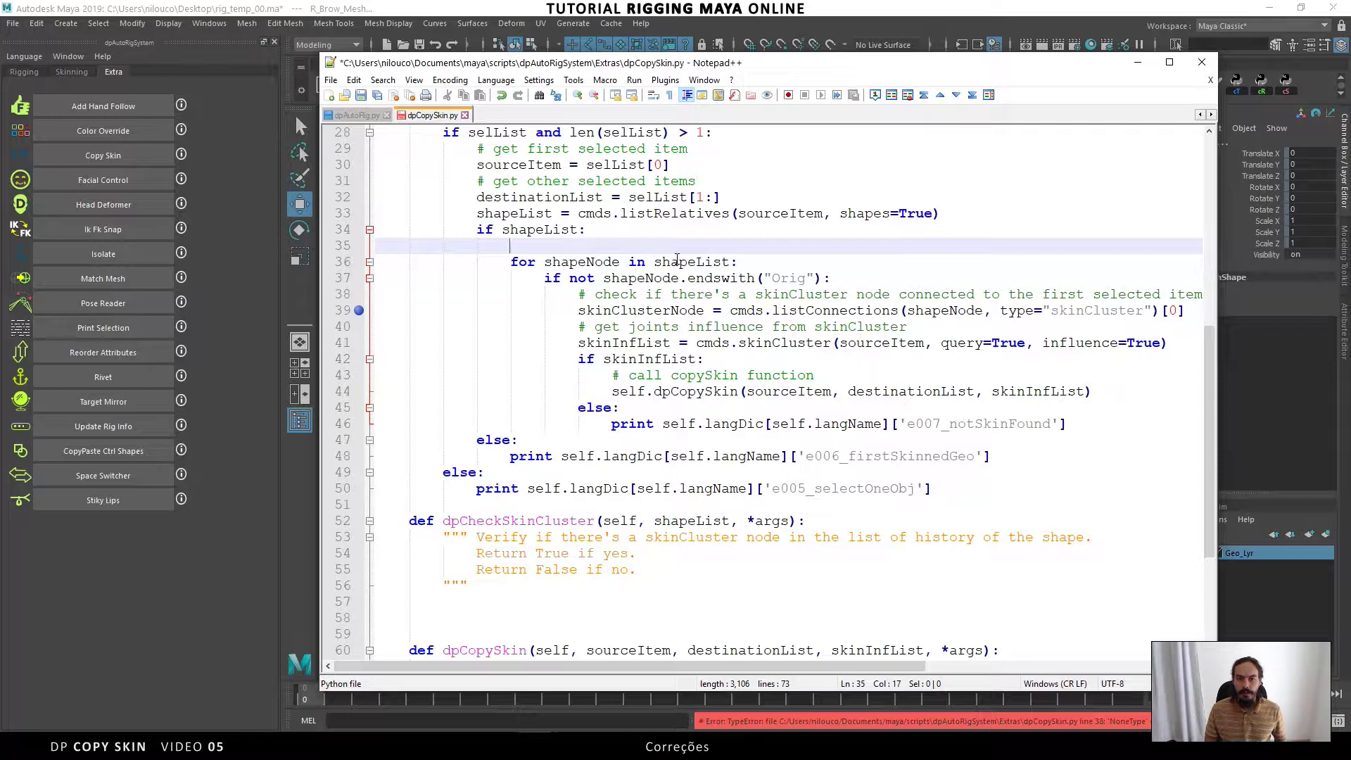
{"action": "type", "text": "self."}
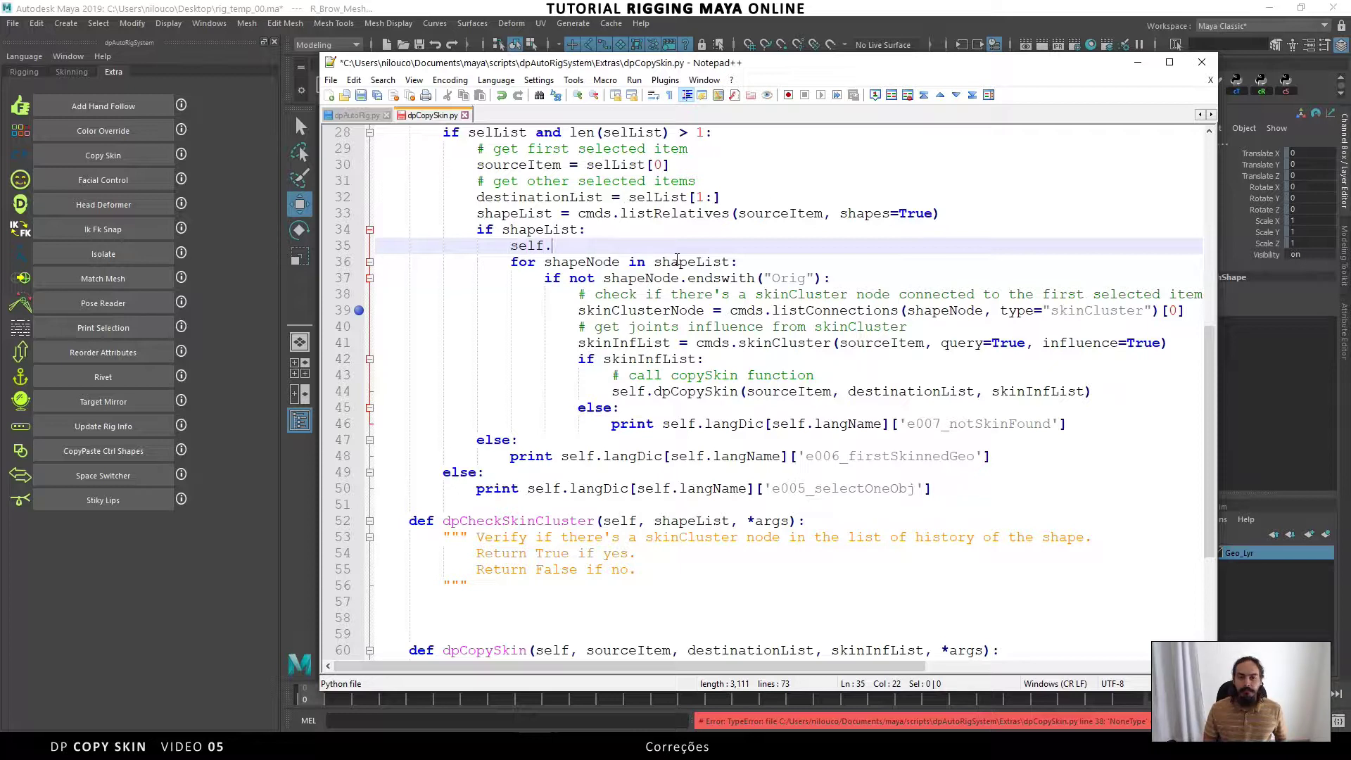
{"action": "type", "text": "dp"}
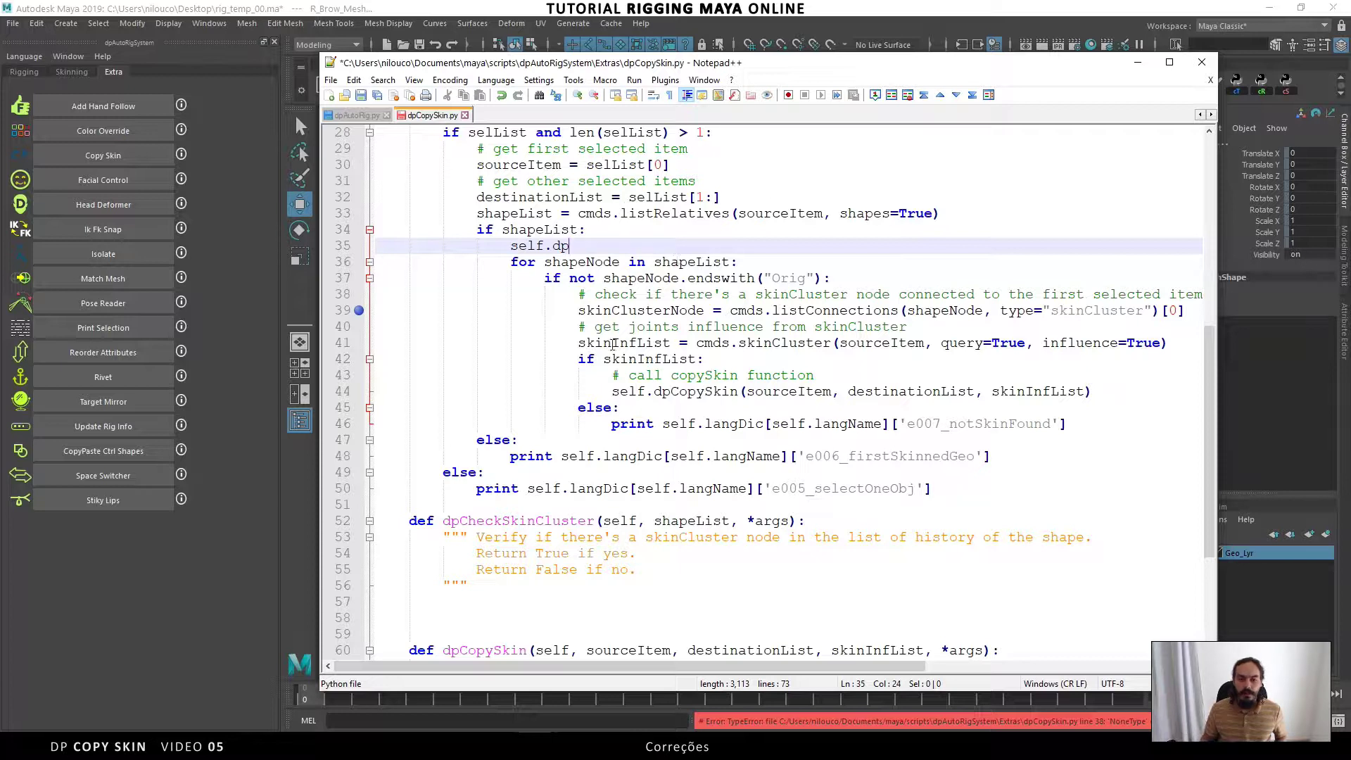
{"action": "double_click", "coordinate": [564, 521]}
{"action": "key", "text": "ctrl+c"}
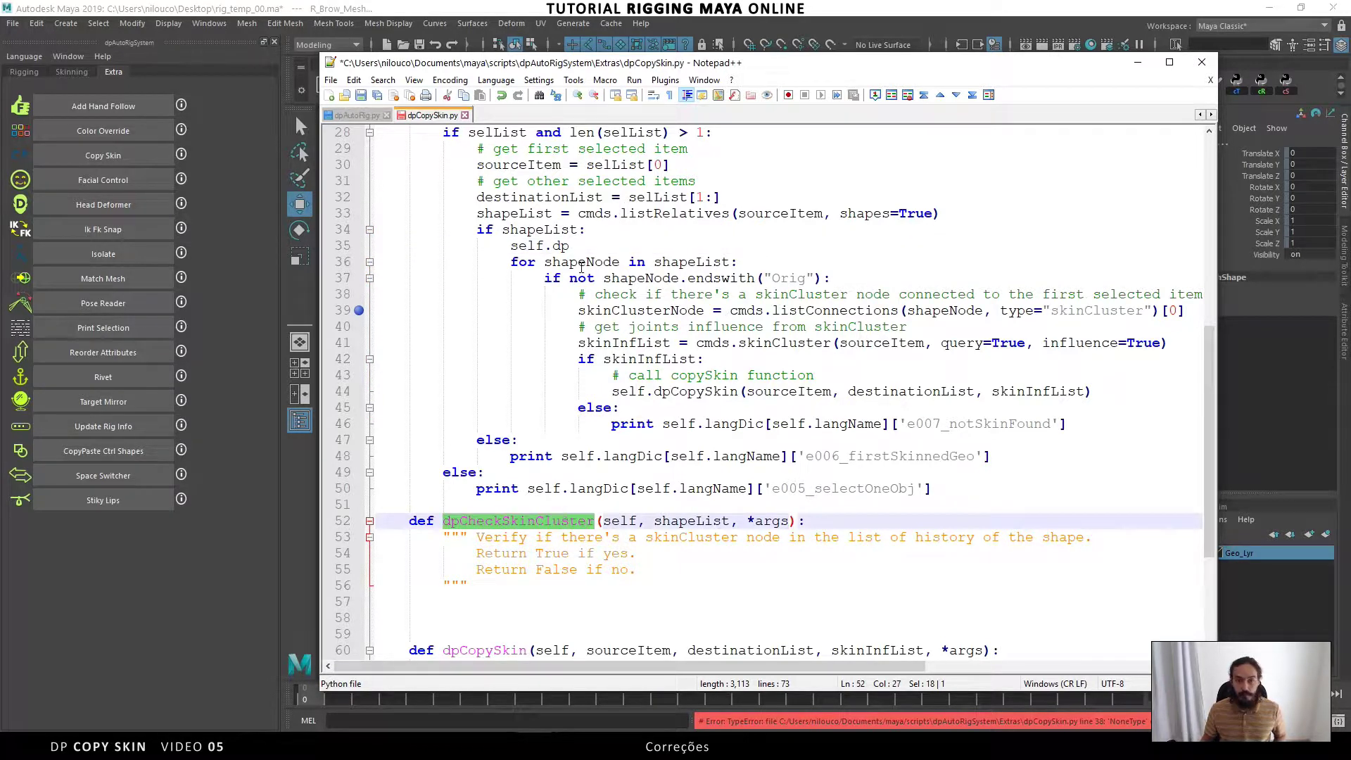
{"action": "left_click", "coordinate": [561, 245]}
{"action": "key", "text": "ctrl+v"}
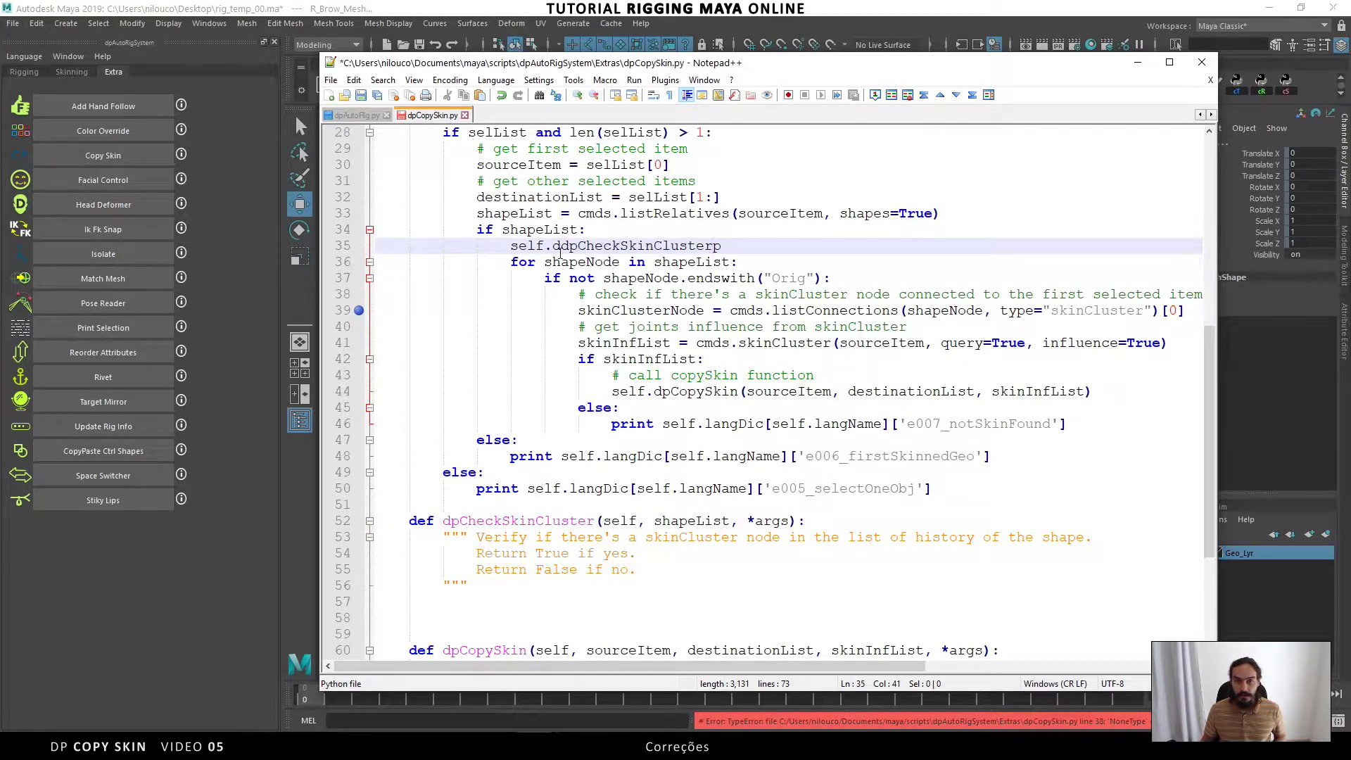
{"action": "left_click", "coordinate": [561, 245]}
{"action": "key", "text": "BackSpace"}
{"action": "left_click", "coordinate": [717, 246]}
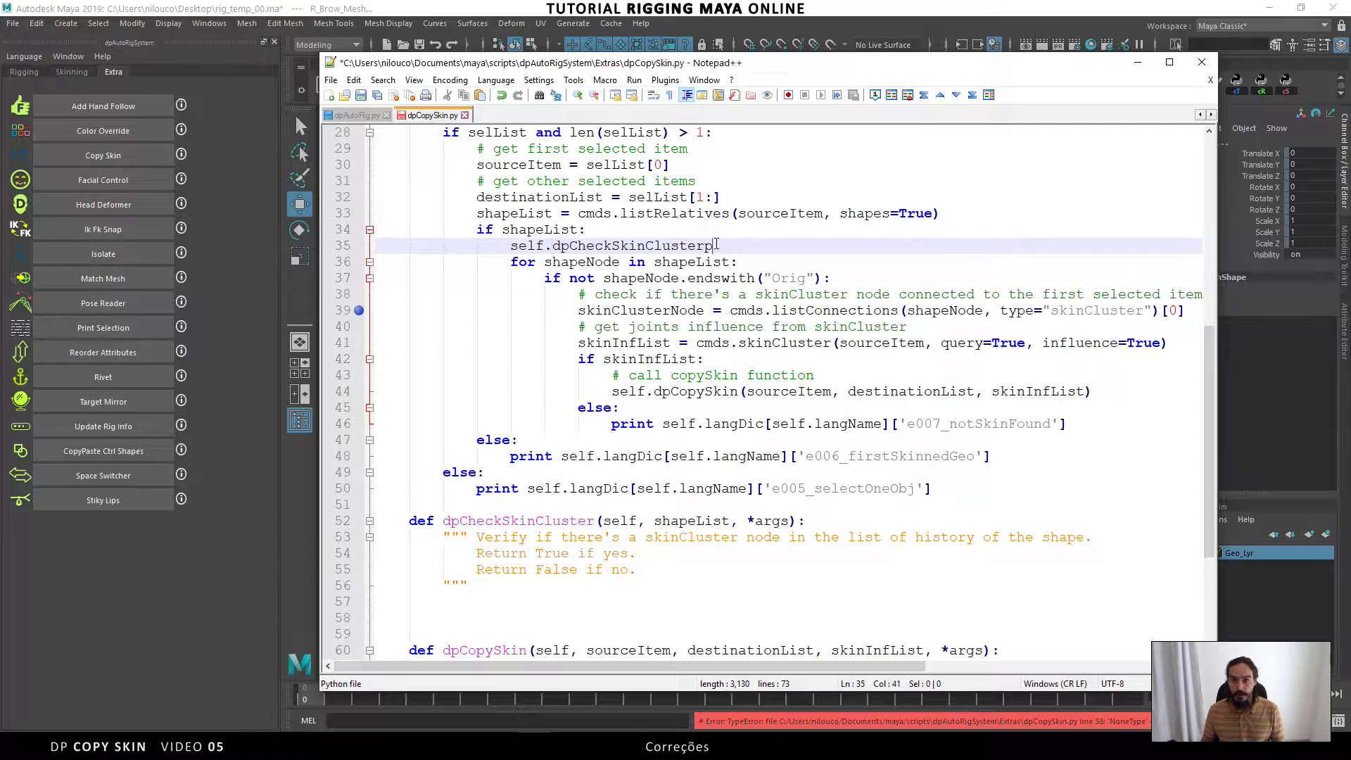
{"action": "key", "text": "BackSpace"}
{"action": "type", "text": "()"}
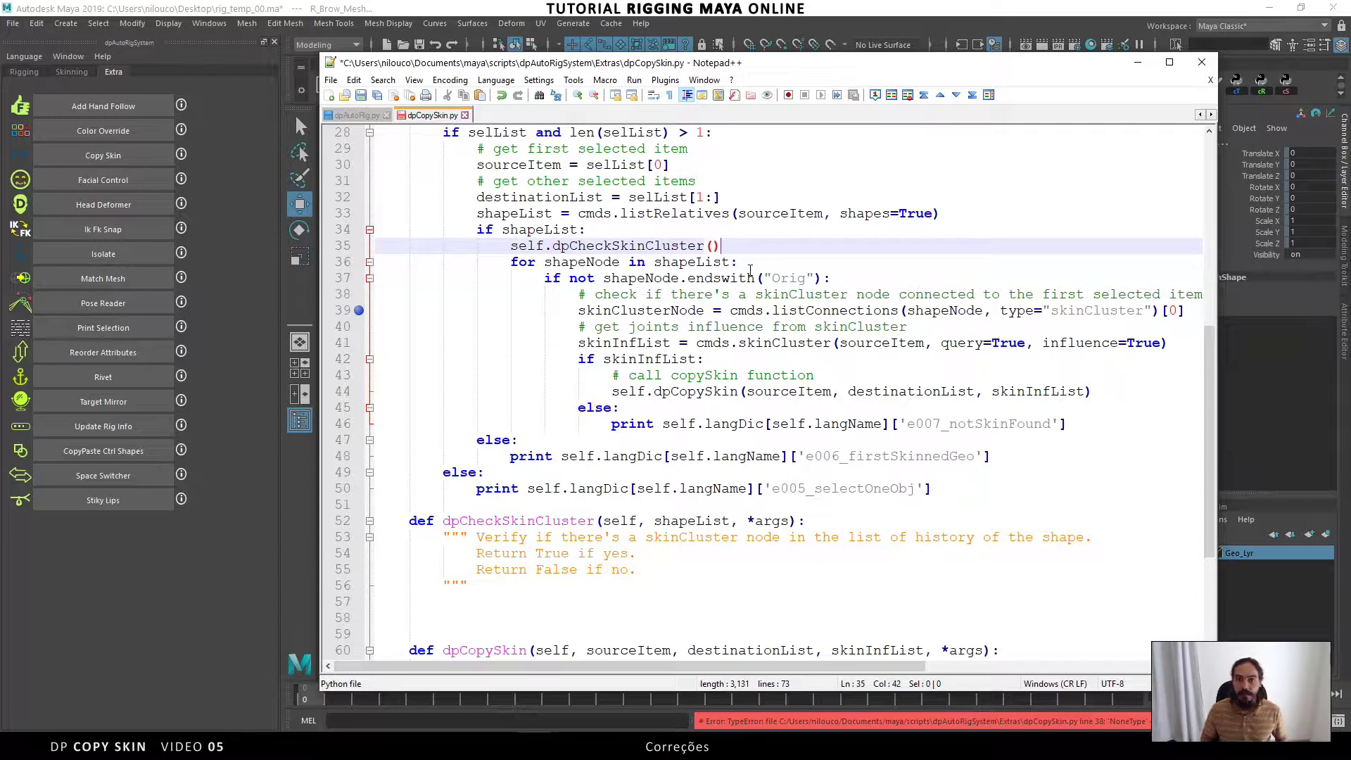
{"action": "type", "text": "shape"}
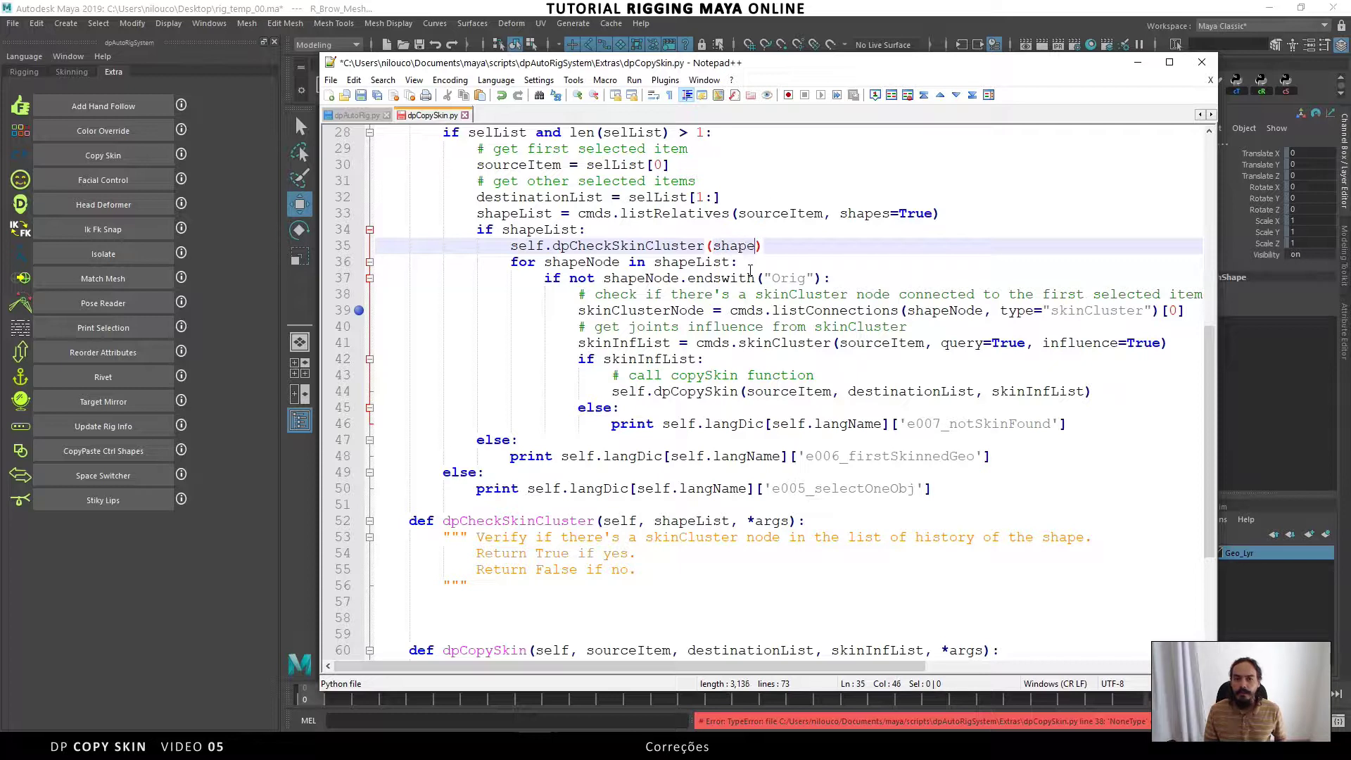
{"action": "type", "text": "List"}
Cut the per-shape loop on lines 36–39 out of the main copy-skin code
{"action": "key", "text": "Down"}
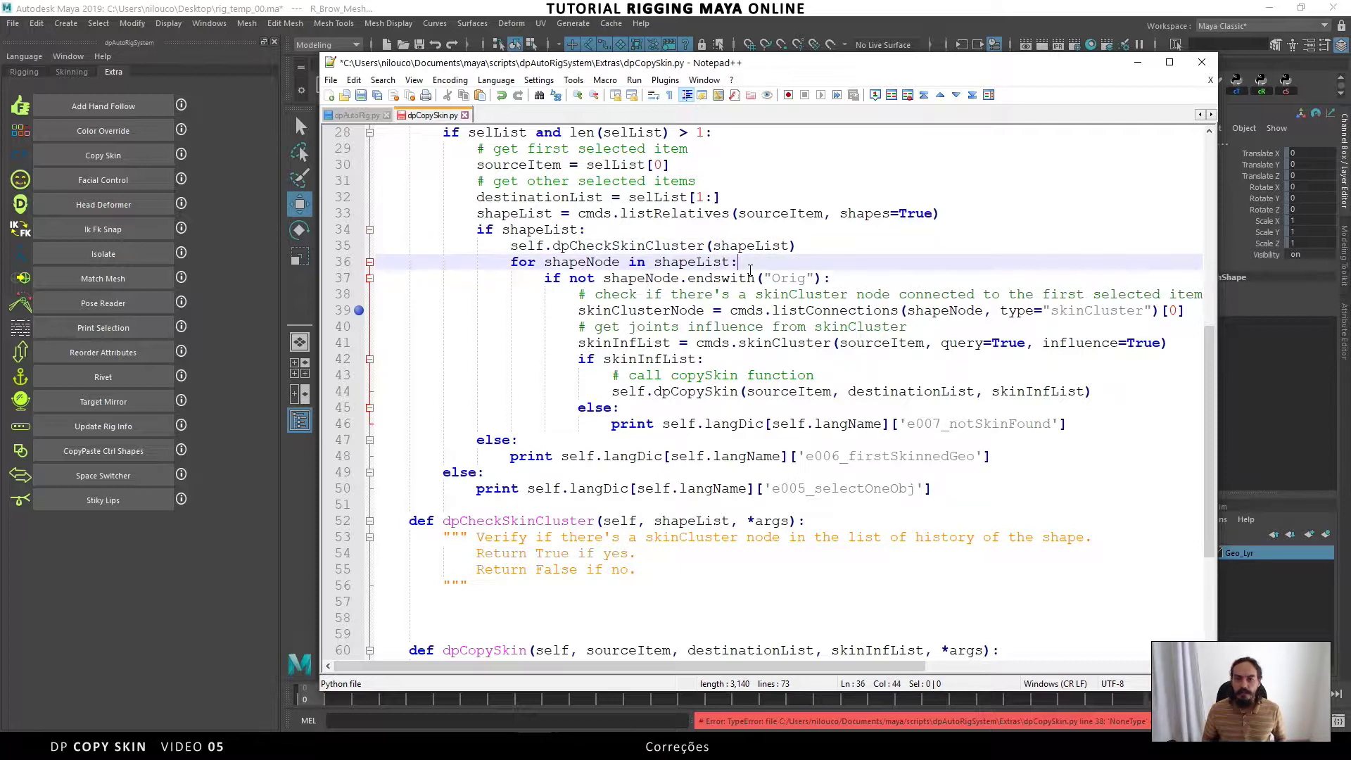
{"action": "key", "text": "Home"}
{"action": "key", "text": "shift+Down"}
{"action": "key", "text": "shift+Down"}
{"action": "key", "text": "shift+Down"}
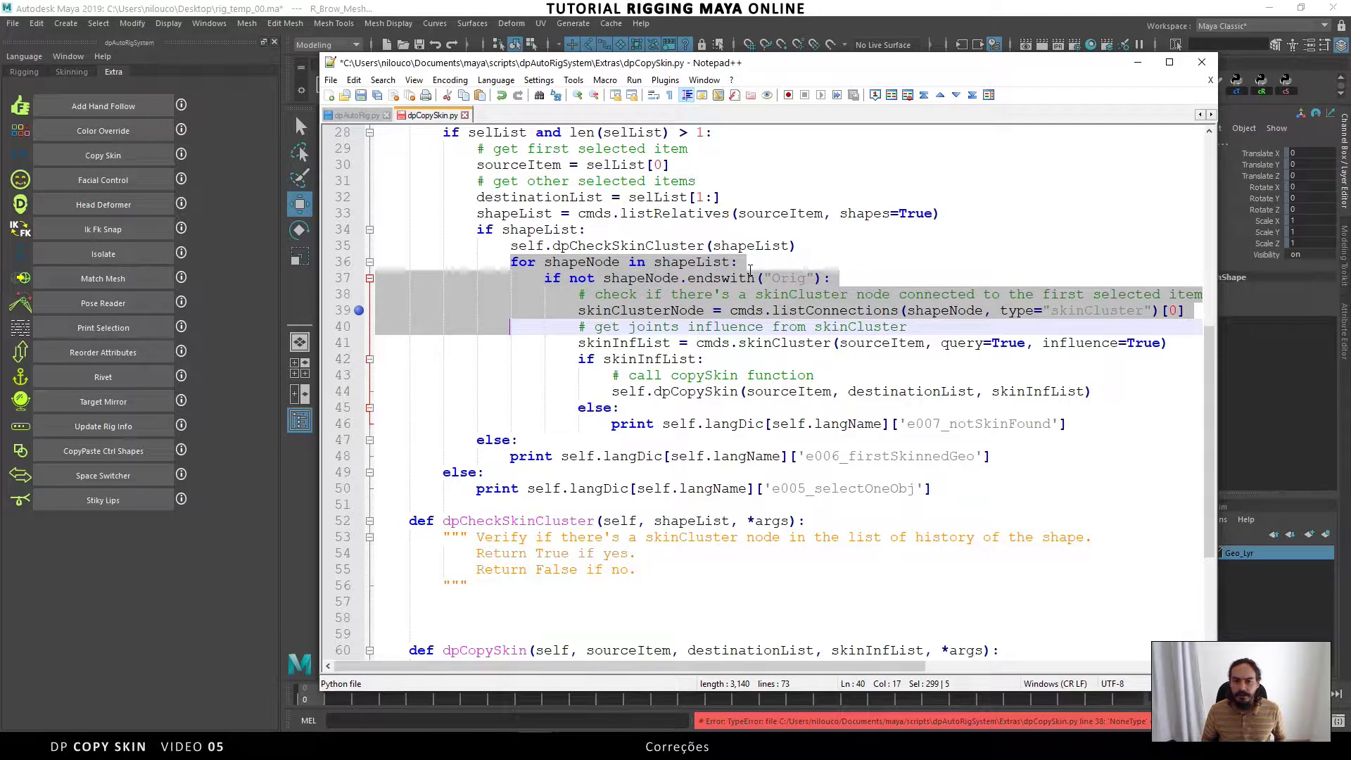
{"action": "key", "text": "shift+Down"}
{"action": "key", "text": "shift+Up"}
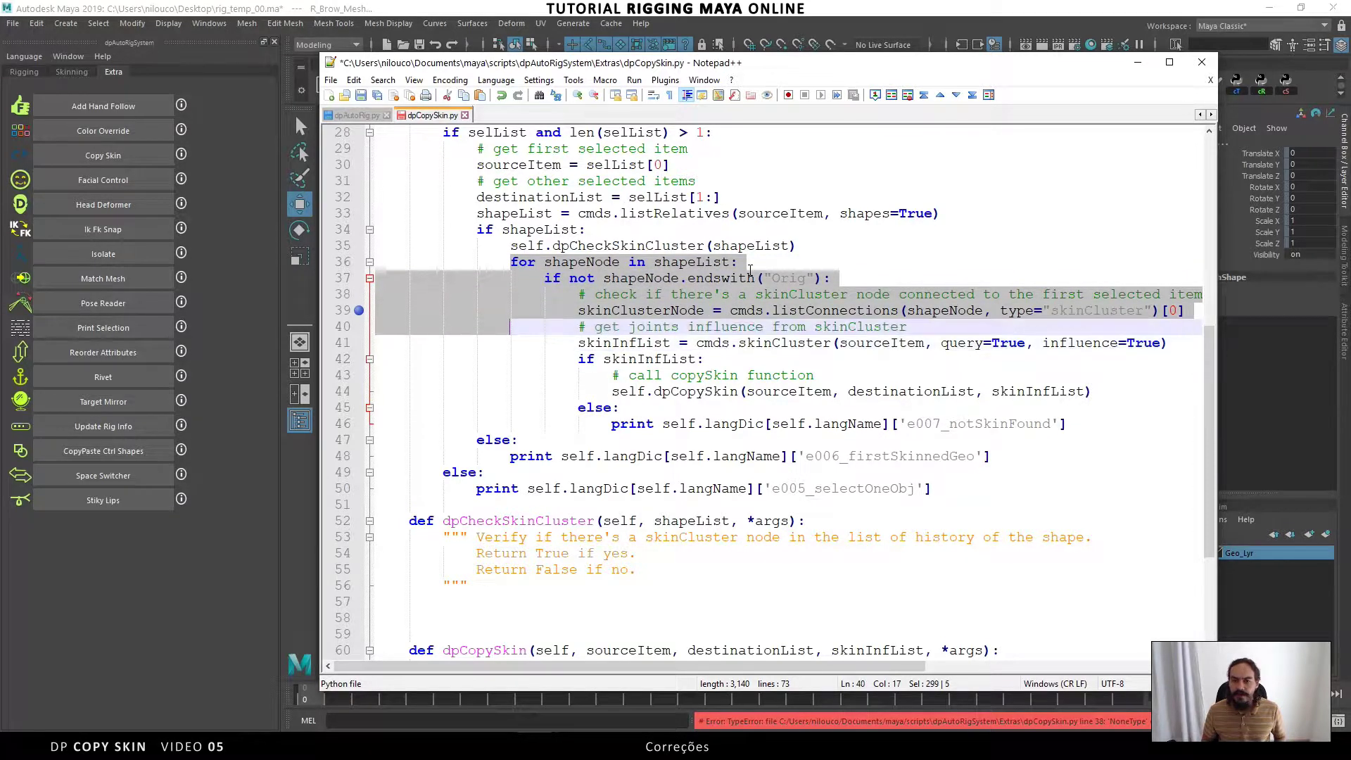
{"action": "key", "text": "shift+Up"}
{"action": "key", "text": "shift+End"}
{"action": "key", "text": "ctrl+c"}
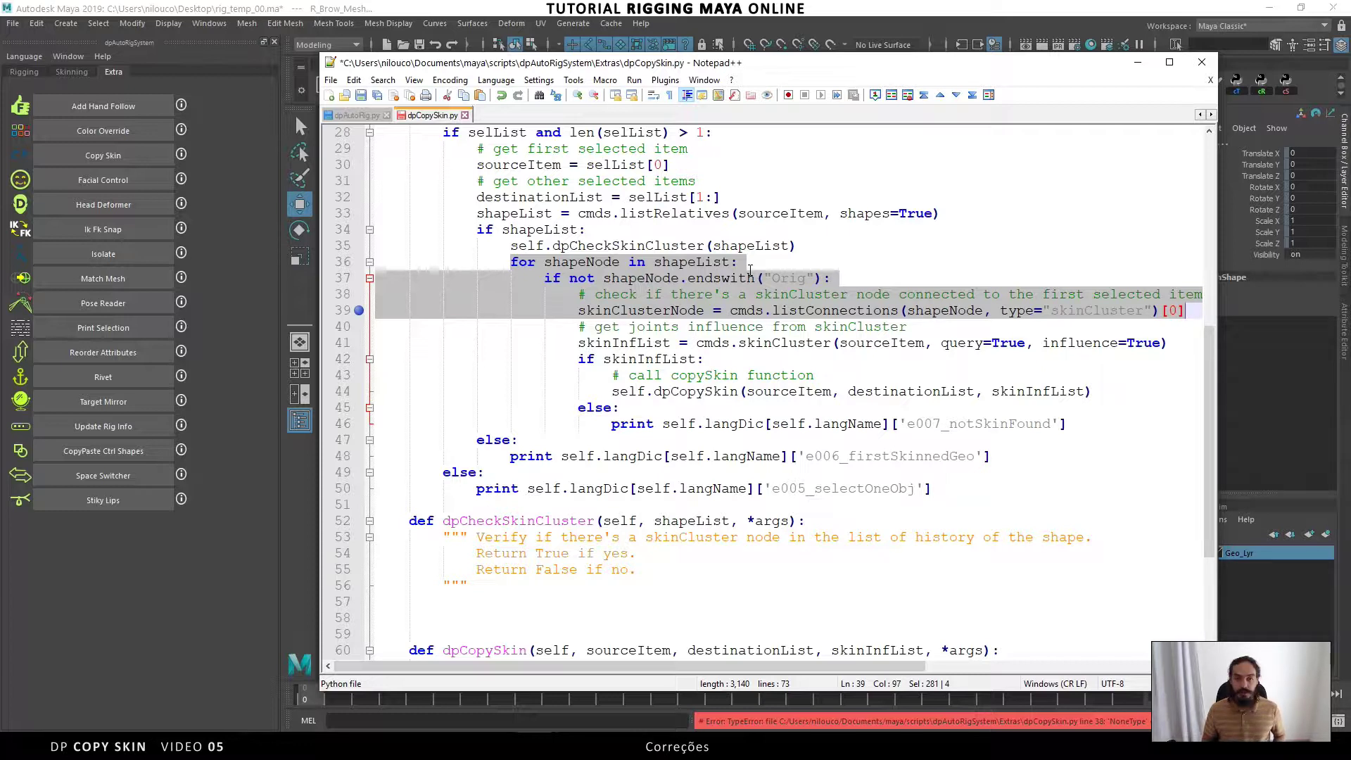
{"action": "key", "text": "Delete"}
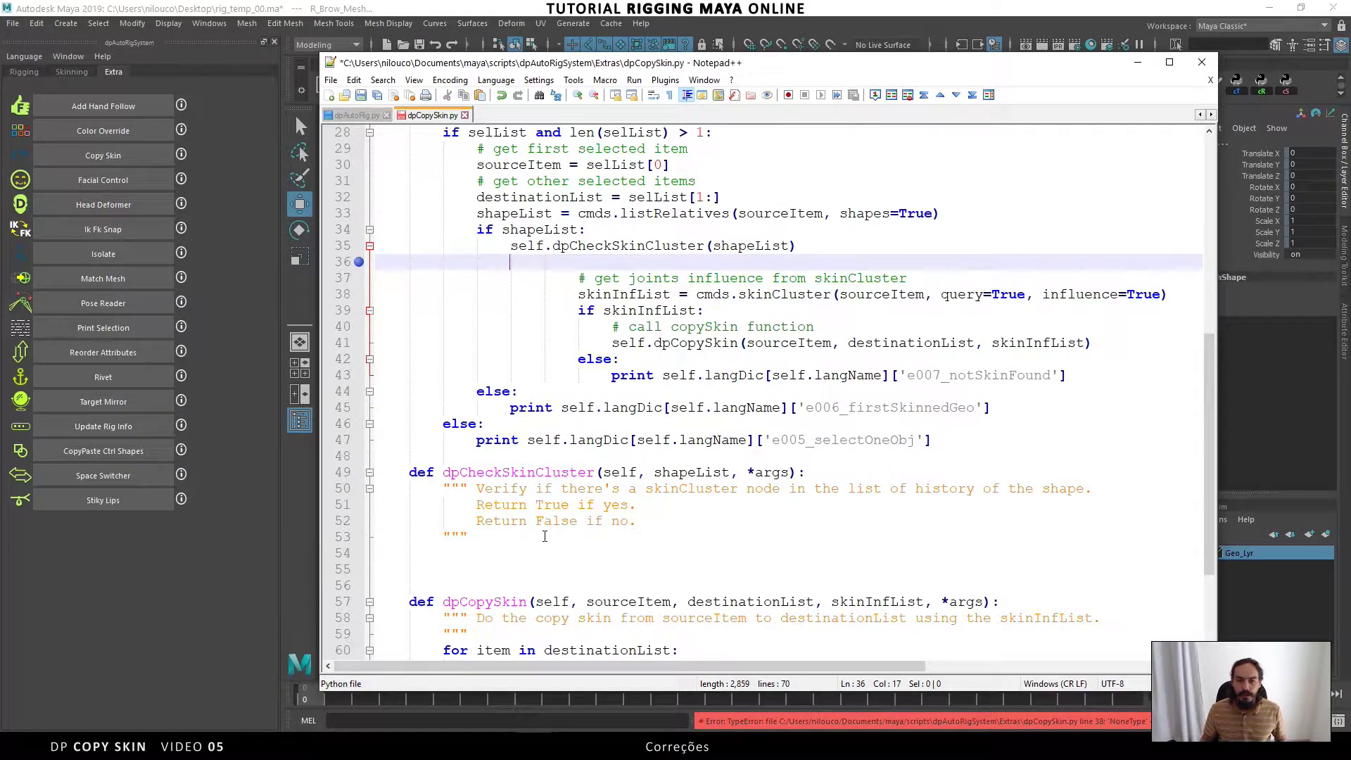
Paste the shapeNode loop below dpCheckSkinCluster's docstring and remove the extra indentation
{"action": "left_click", "coordinate": [544, 536]}
{"action": "key", "text": "Return"}
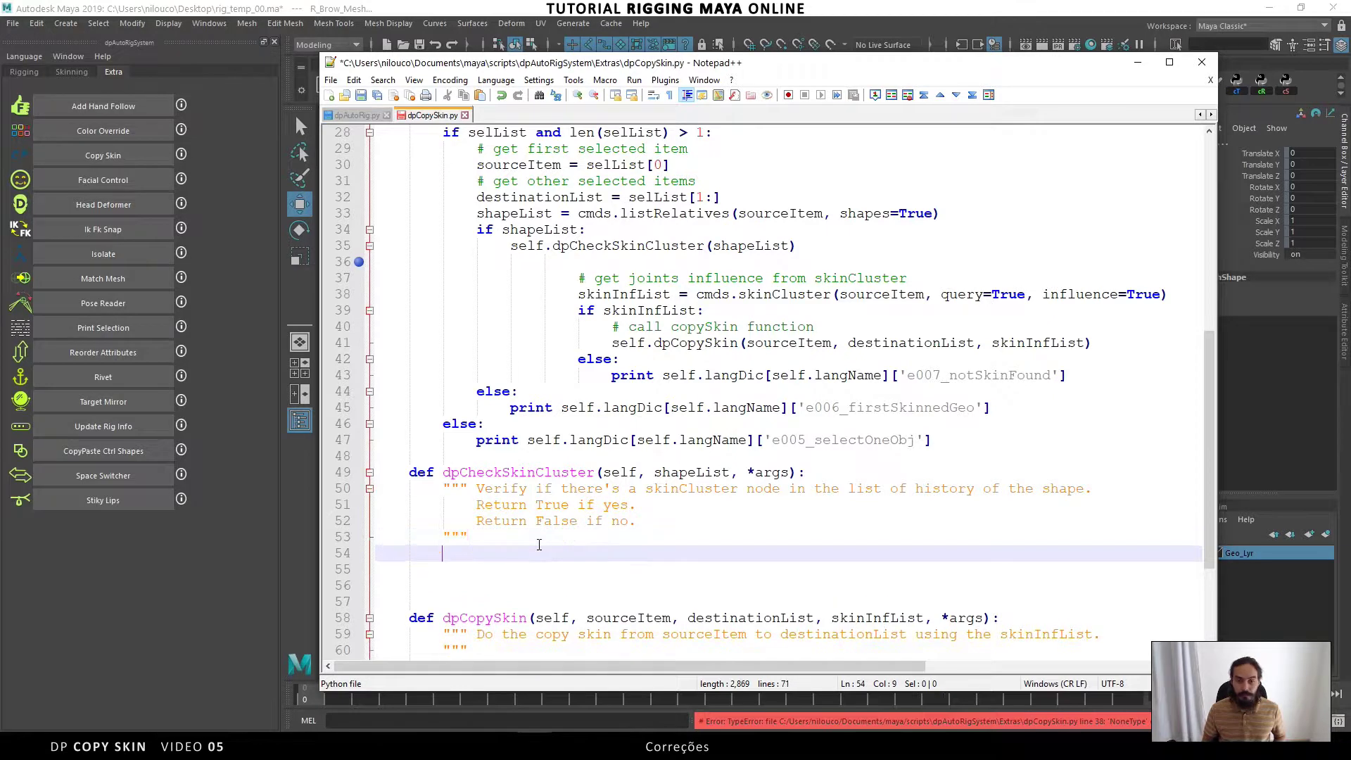
{"action": "key", "text": "ctrl+v"}
{"action": "key", "text": "shift+Up"}
{"action": "key", "text": "shift+Up"}
{"action": "key", "text": "Tab"}
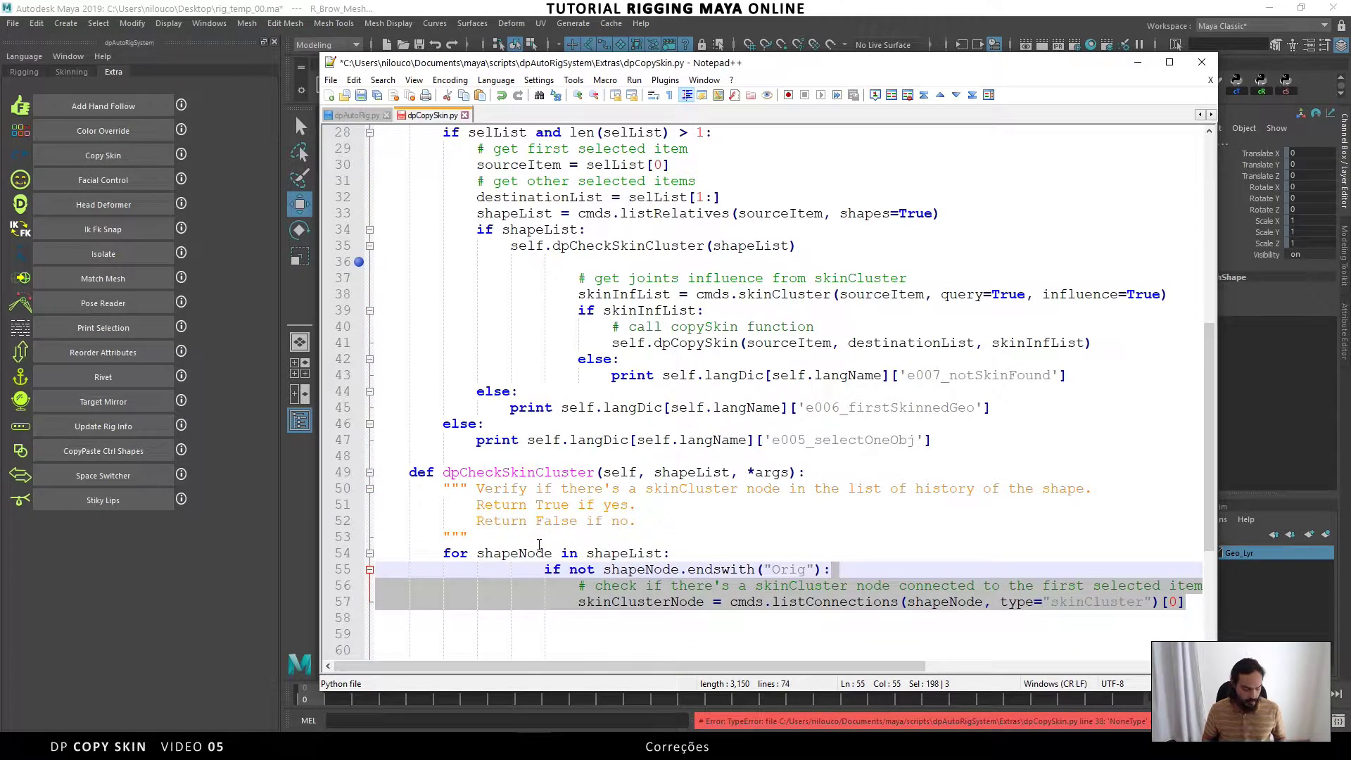
{"action": "key", "text": "shift+Tab"}
{"action": "key", "text": "shift+Tab"}
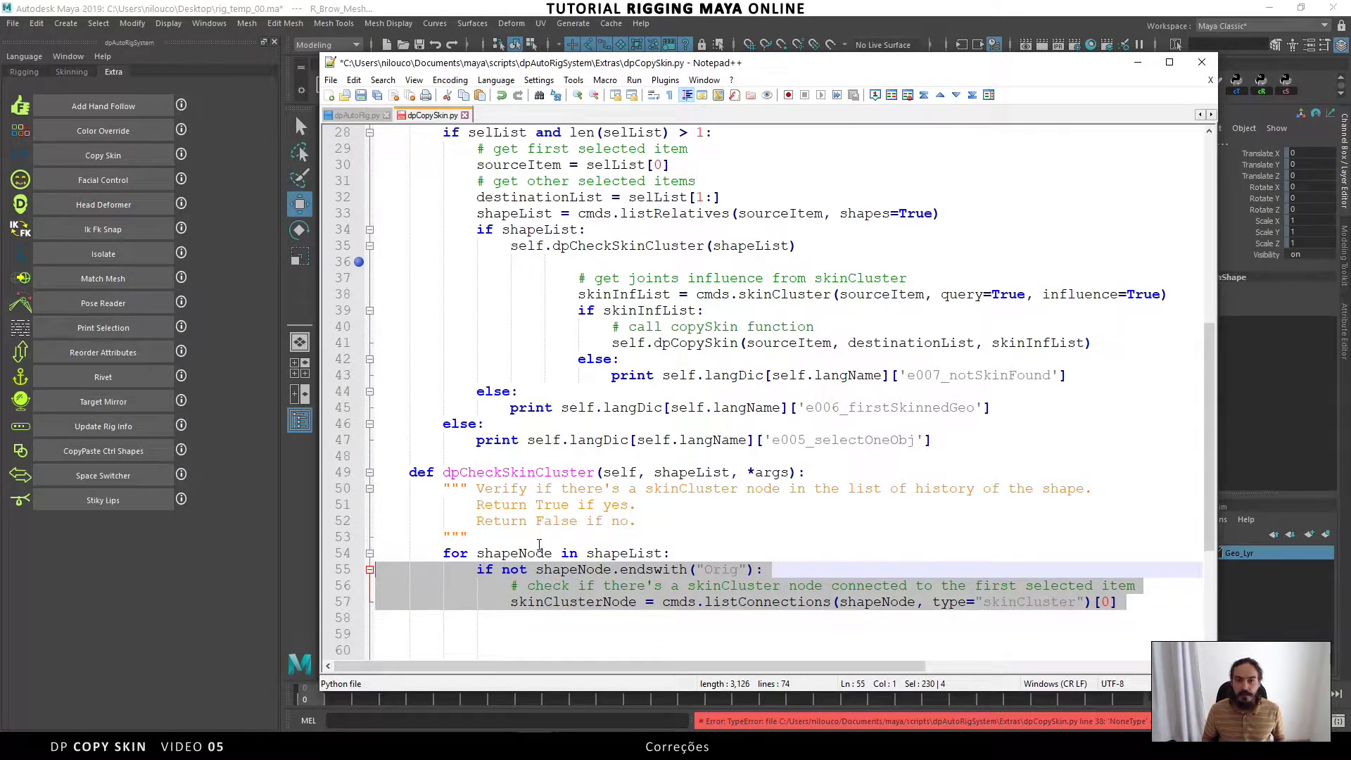
Check the shapeList, shapeNode and Orig references in the pasted loop
{"action": "double_click", "coordinate": [546, 231]}
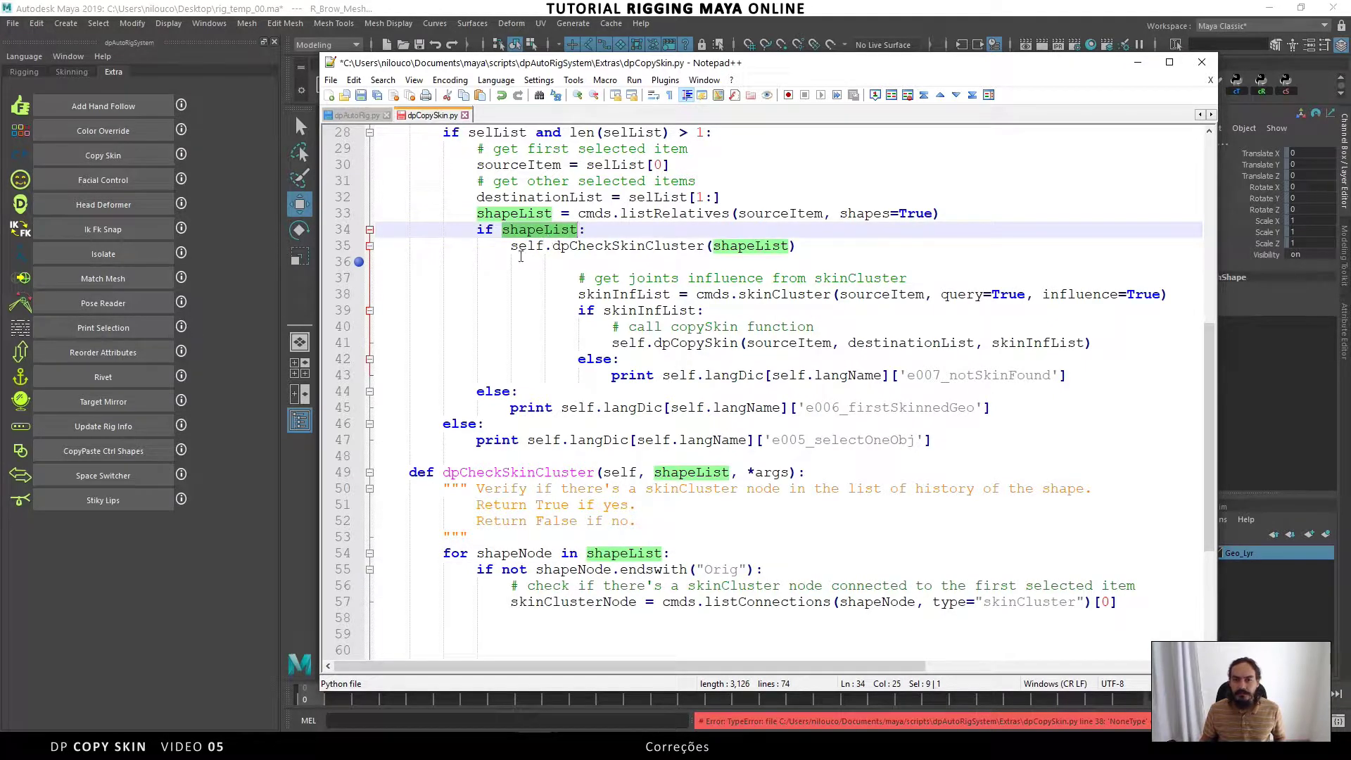
{"action": "left_click", "coordinate": [513, 253]}
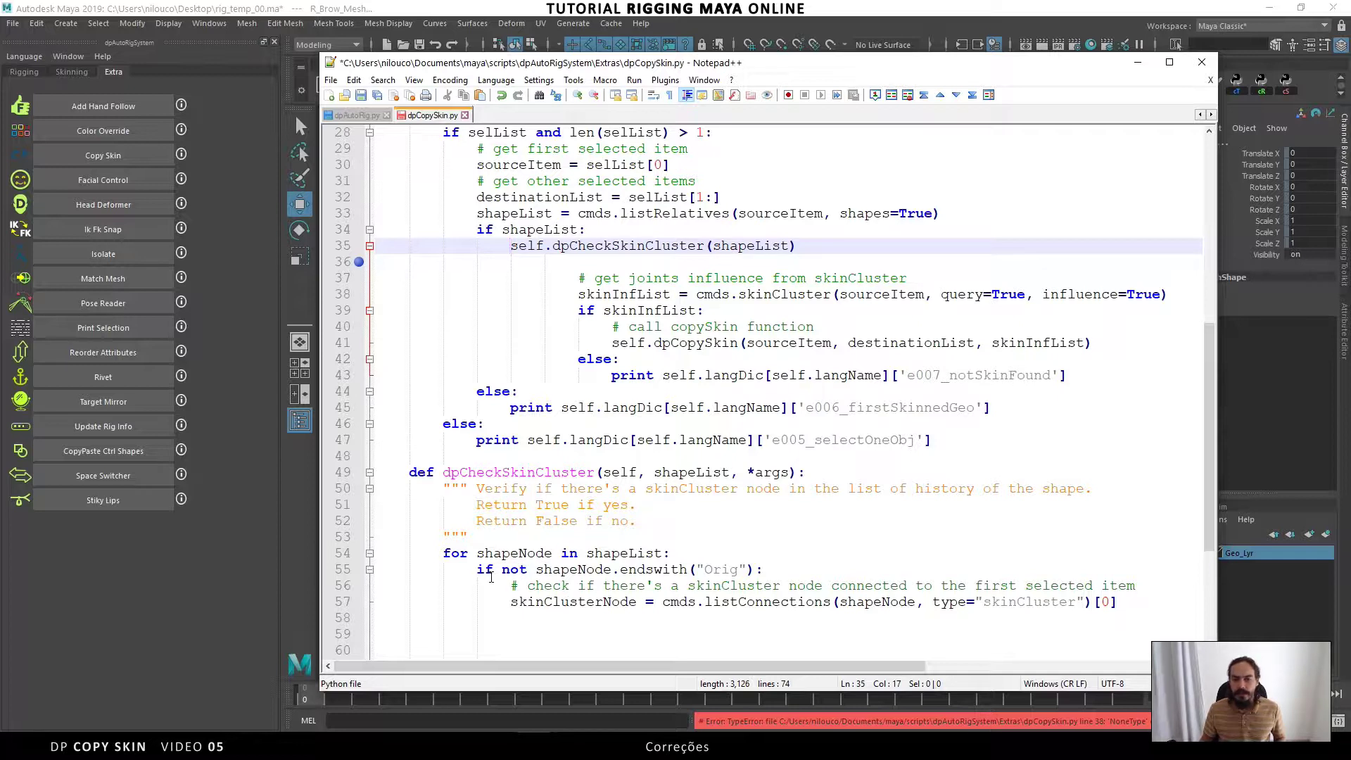
{"action": "double_click", "coordinate": [642, 556]}
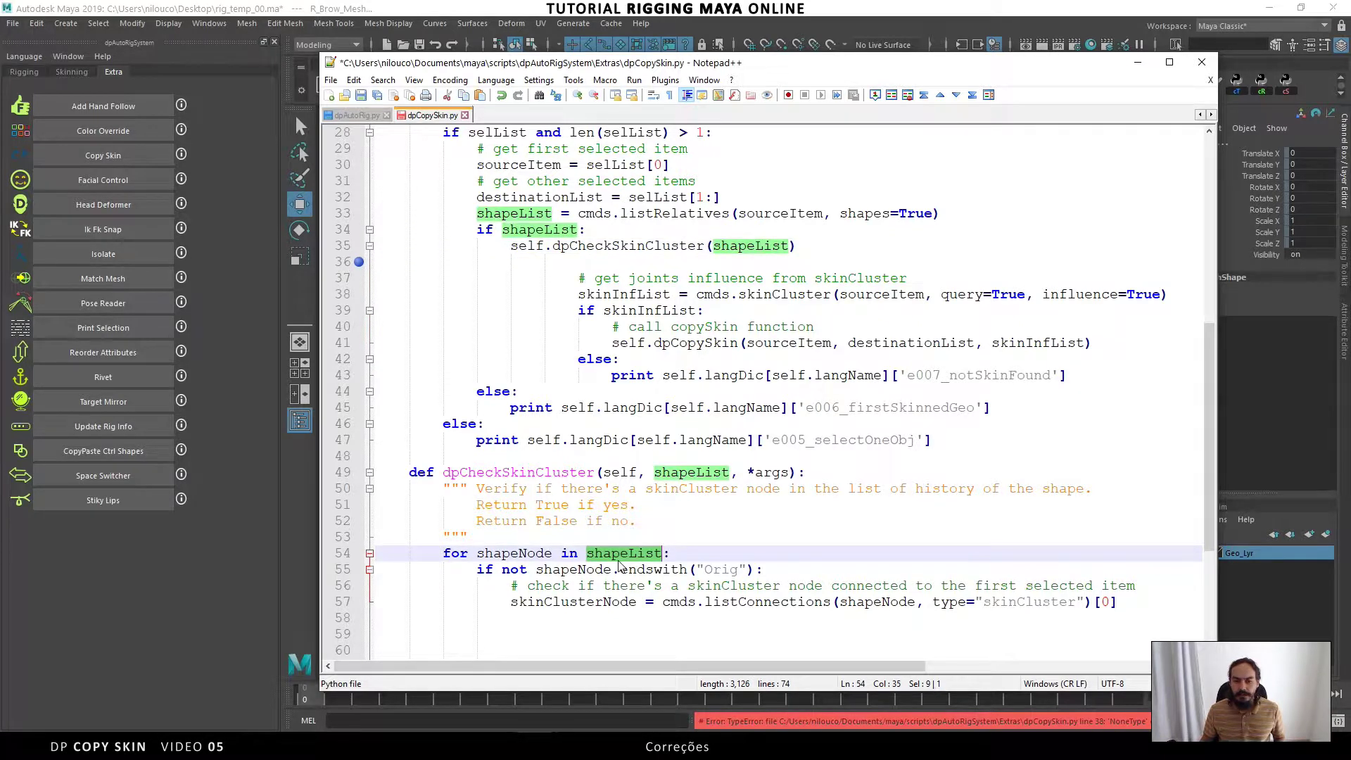
{"action": "double_click", "coordinate": [509, 555]}
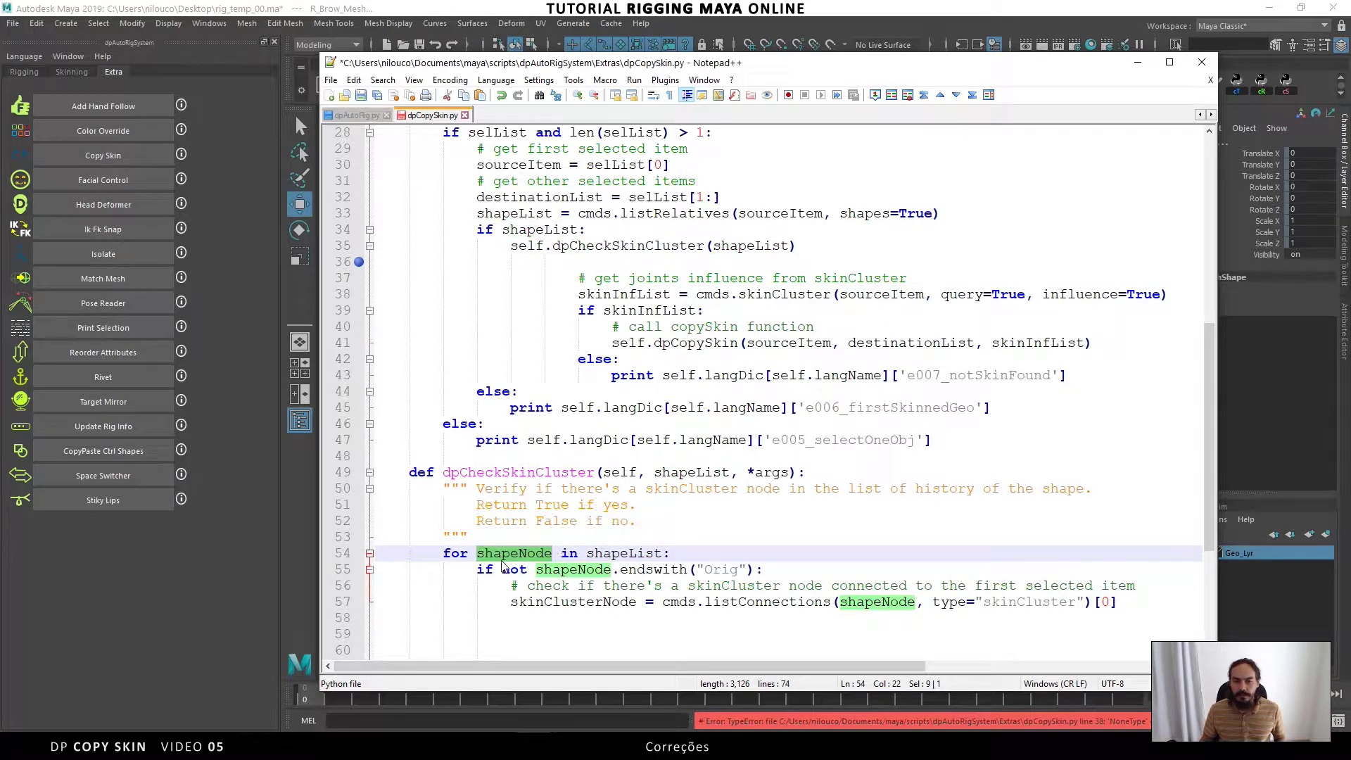
{"action": "double_click", "coordinate": [725, 570]}
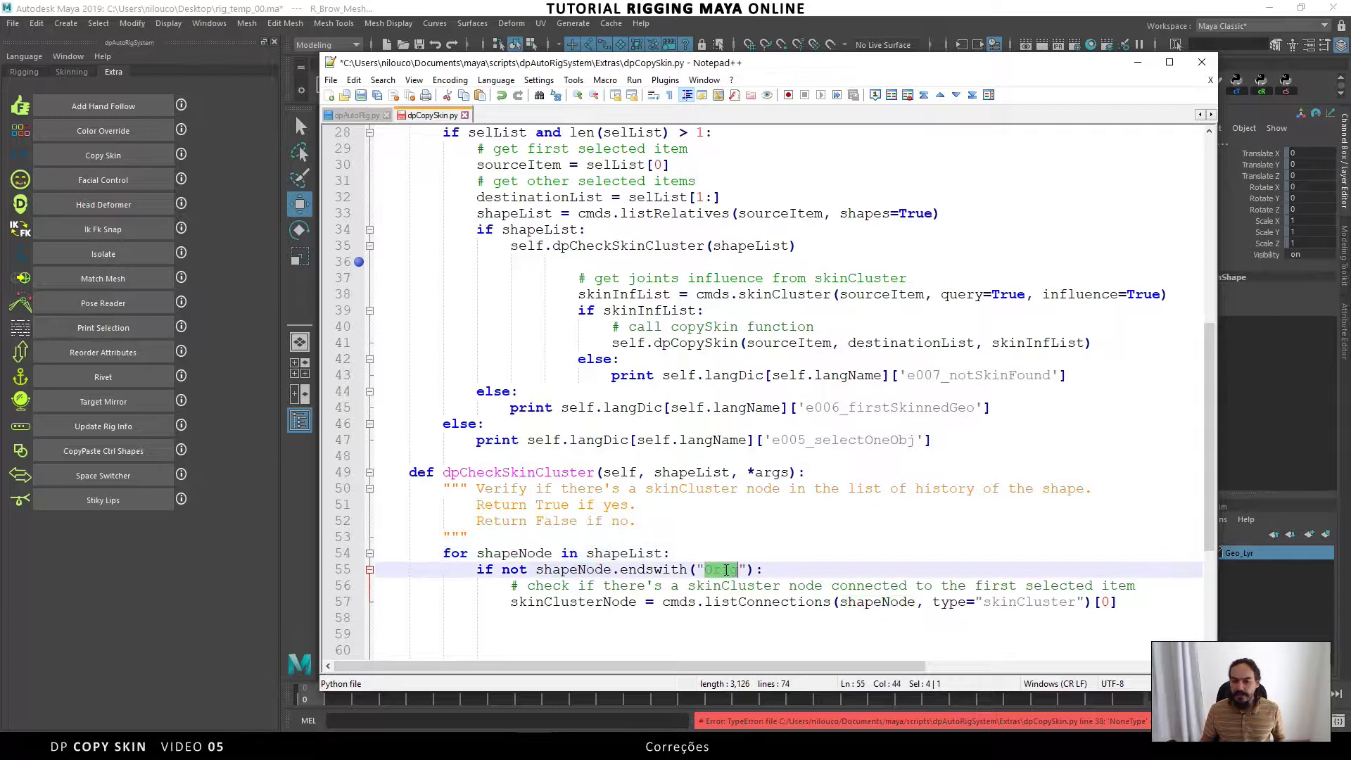
{"action": "scroll", "coordinate": [578, 513], "scroll_direction": "down", "scroll_amount": 2}
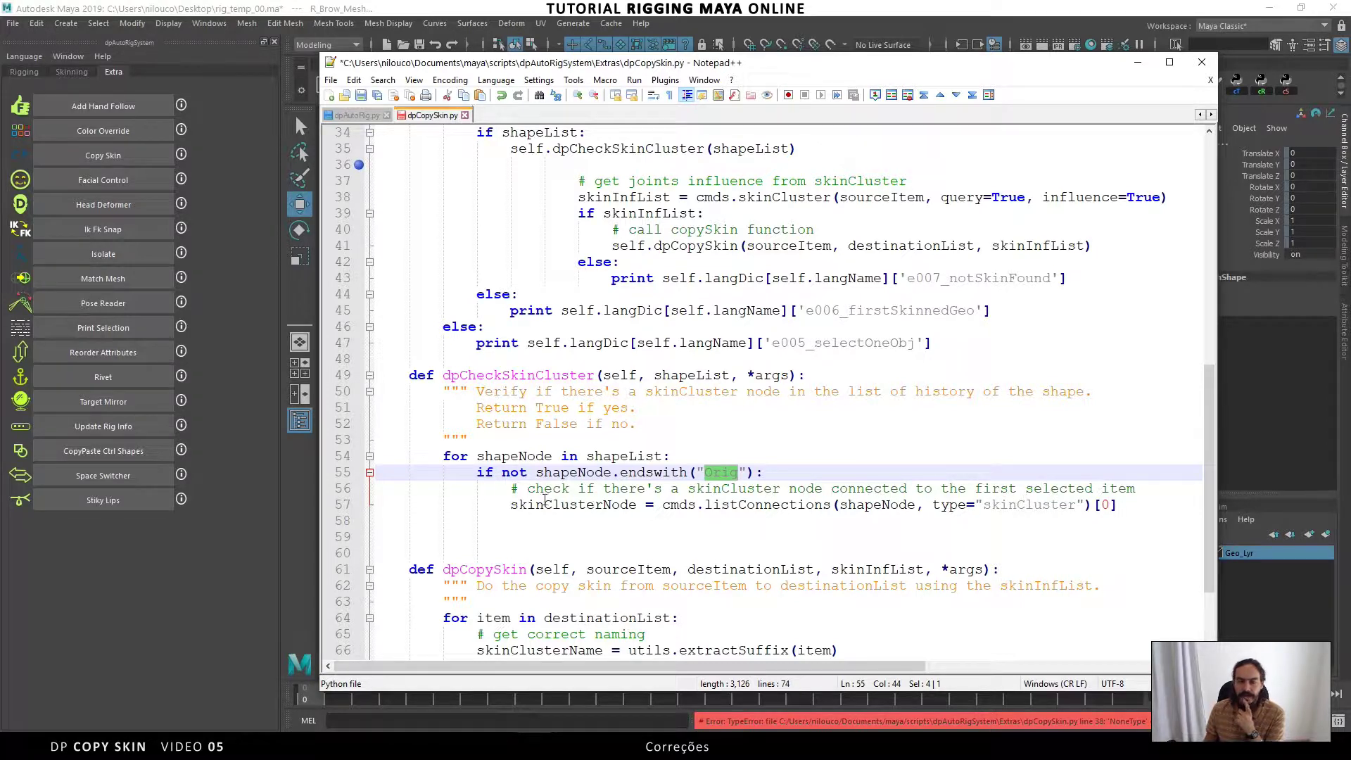
Move the skinCluster-check comment onto an indented line above the dpCheckSkinCluster call
{"action": "left_click", "coordinate": [508, 488]}
{"action": "key", "text": "shift+End"}
{"action": "key", "text": "ctrl+c"}
{"action": "key", "text": "Delete"}
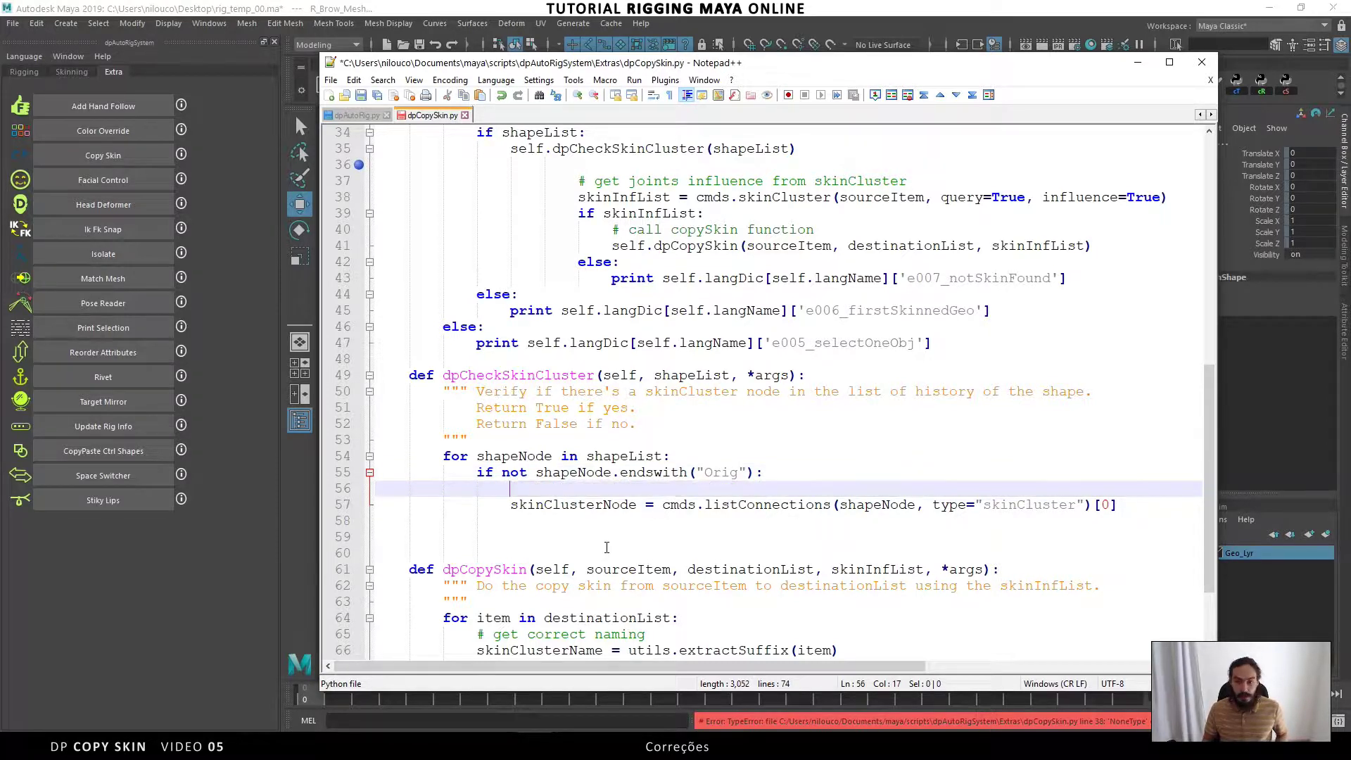
{"action": "key", "text": "Up"}
{"action": "key", "text": "Up"}
{"action": "key", "text": "Up"}
{"action": "key", "text": "Up"}
{"action": "key", "text": "Up"}
{"action": "key", "text": "Up"}
{"action": "key", "text": "Up"}
{"action": "key", "text": "Up"}
{"action": "key", "text": "End"}
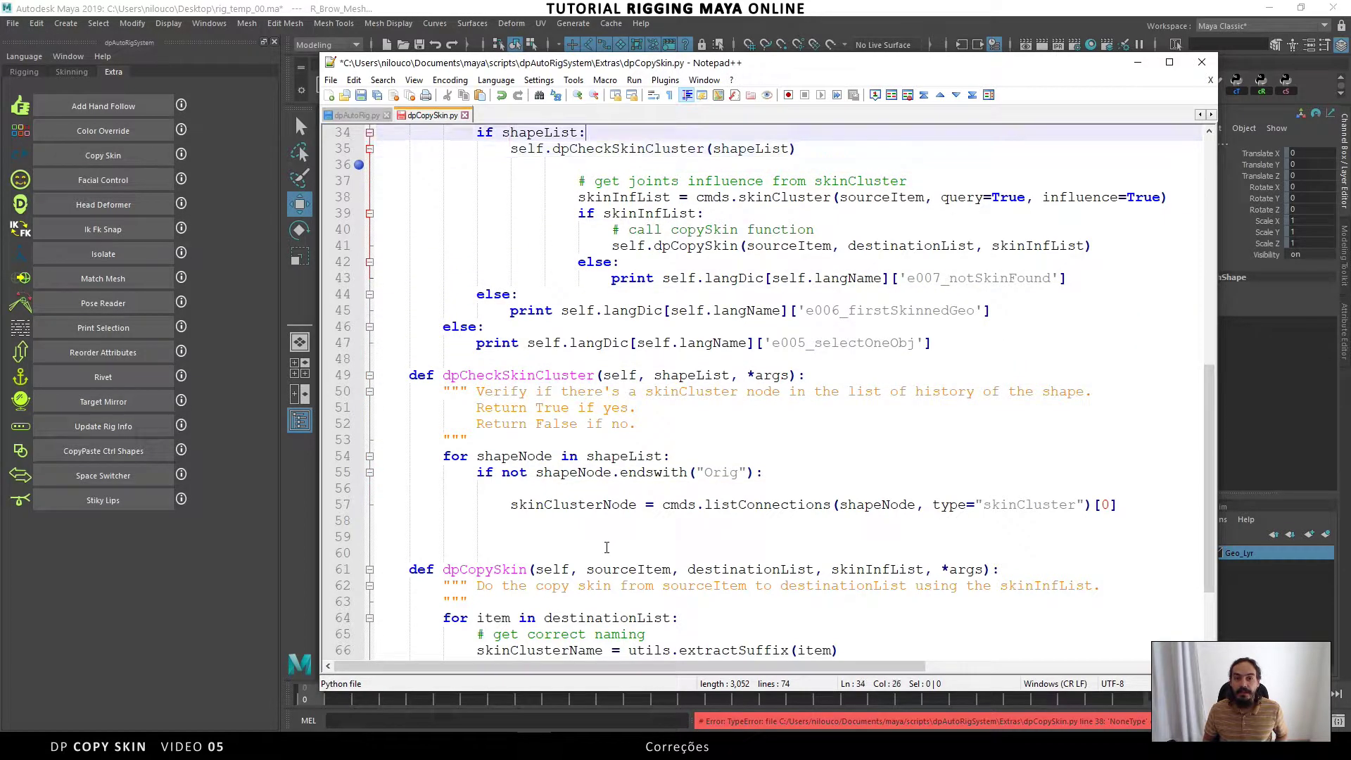
{"action": "key", "text": "Return"}
{"action": "key", "text": "ctrl+v"}
{"action": "key", "text": "Home"}
{"action": "key", "text": "Tab"}
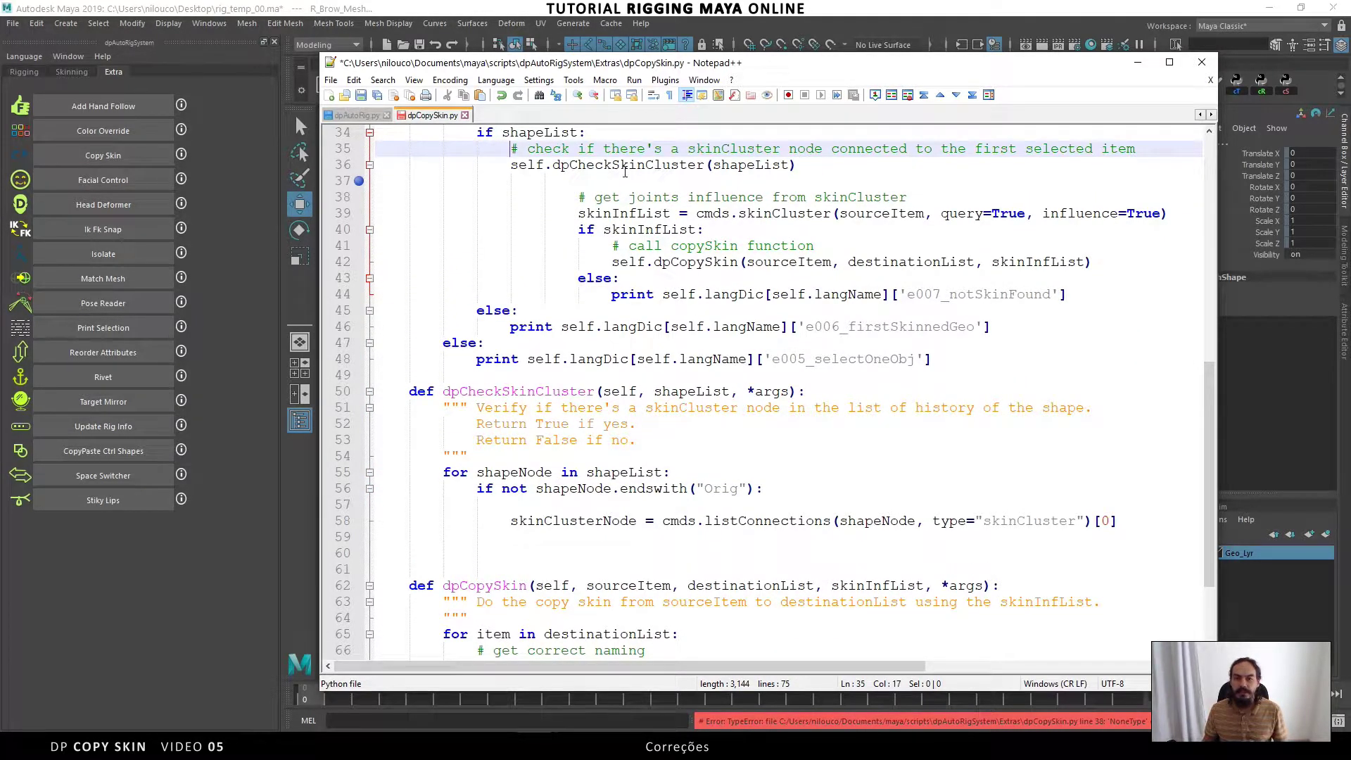
Delete blank line 57 and select the skinClusterNode listConnections line for editing
{"action": "left_click", "coordinate": [632, 507]}
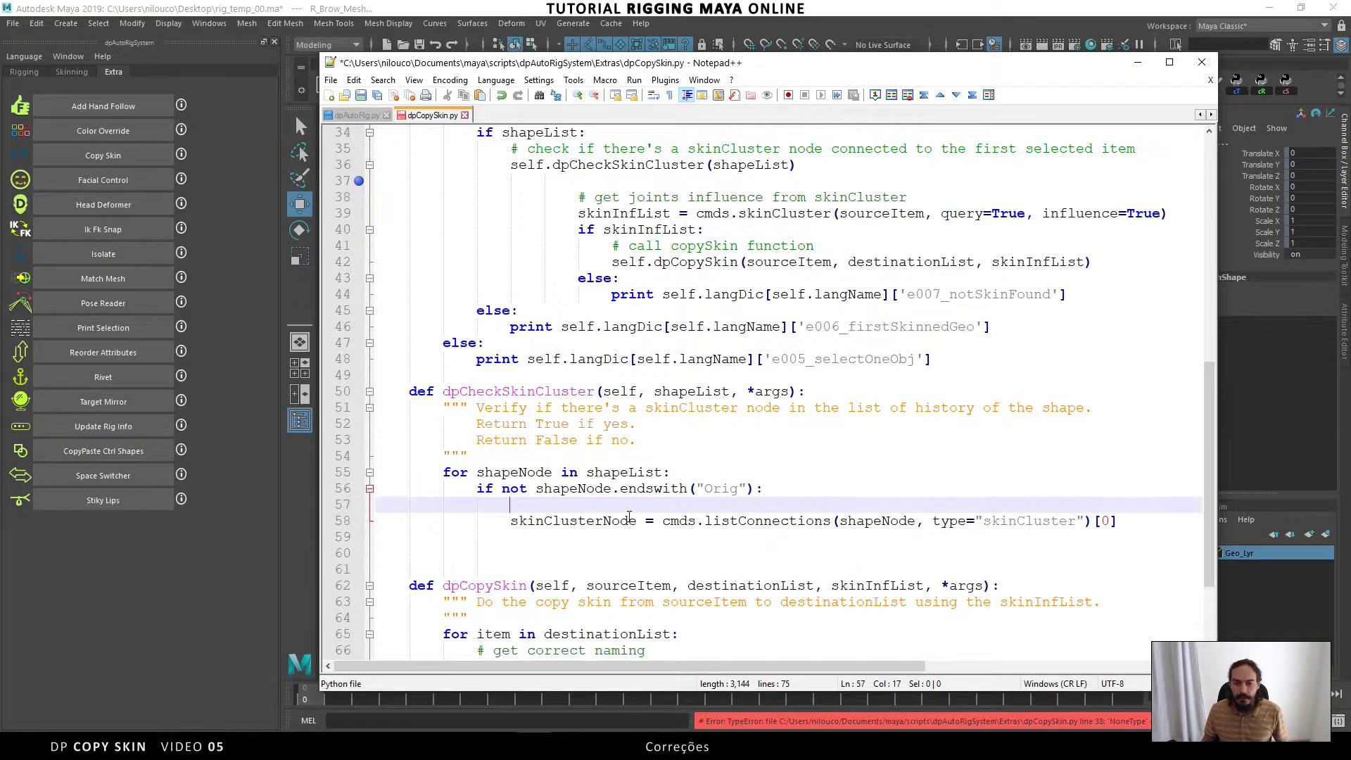
{"action": "key", "text": "ctrl+l"}
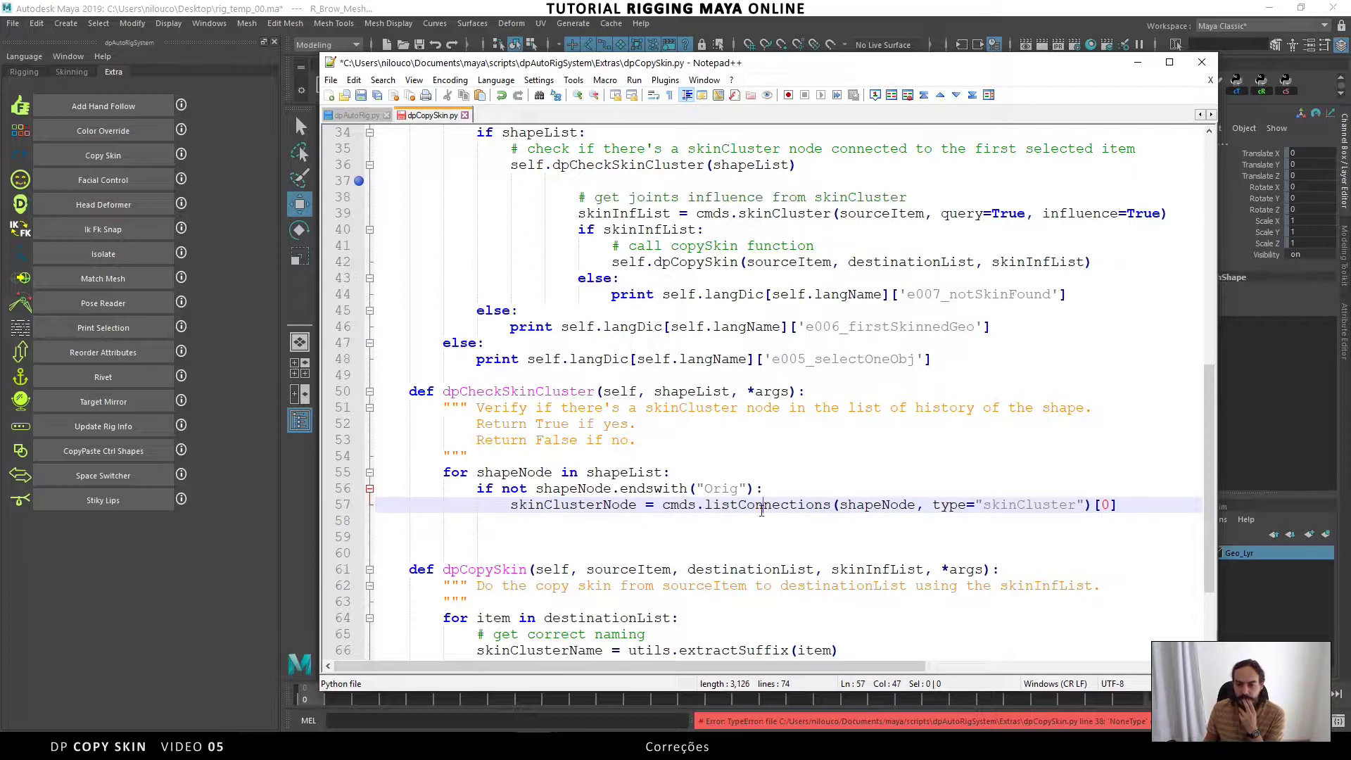
{"action": "double_click", "coordinate": [761, 506]}
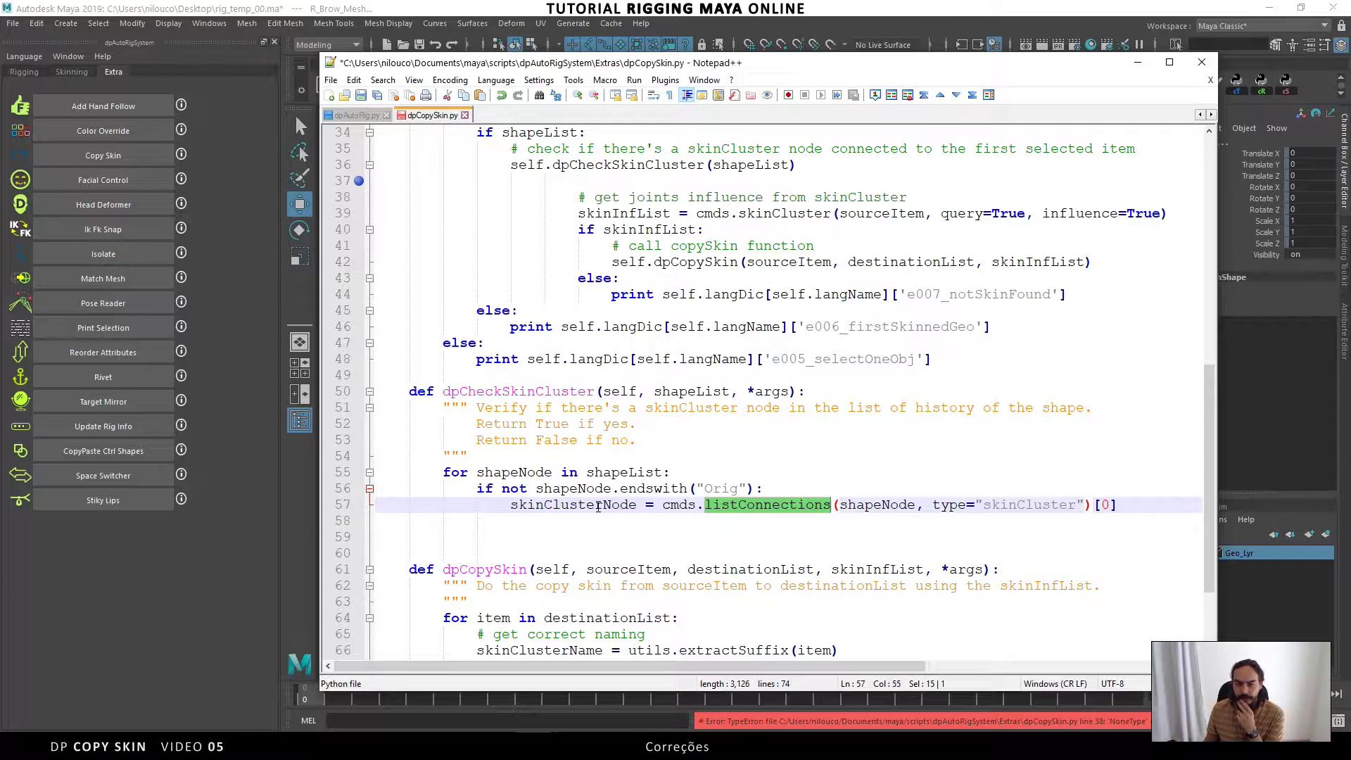
{"action": "double_click", "coordinate": [598, 507]}
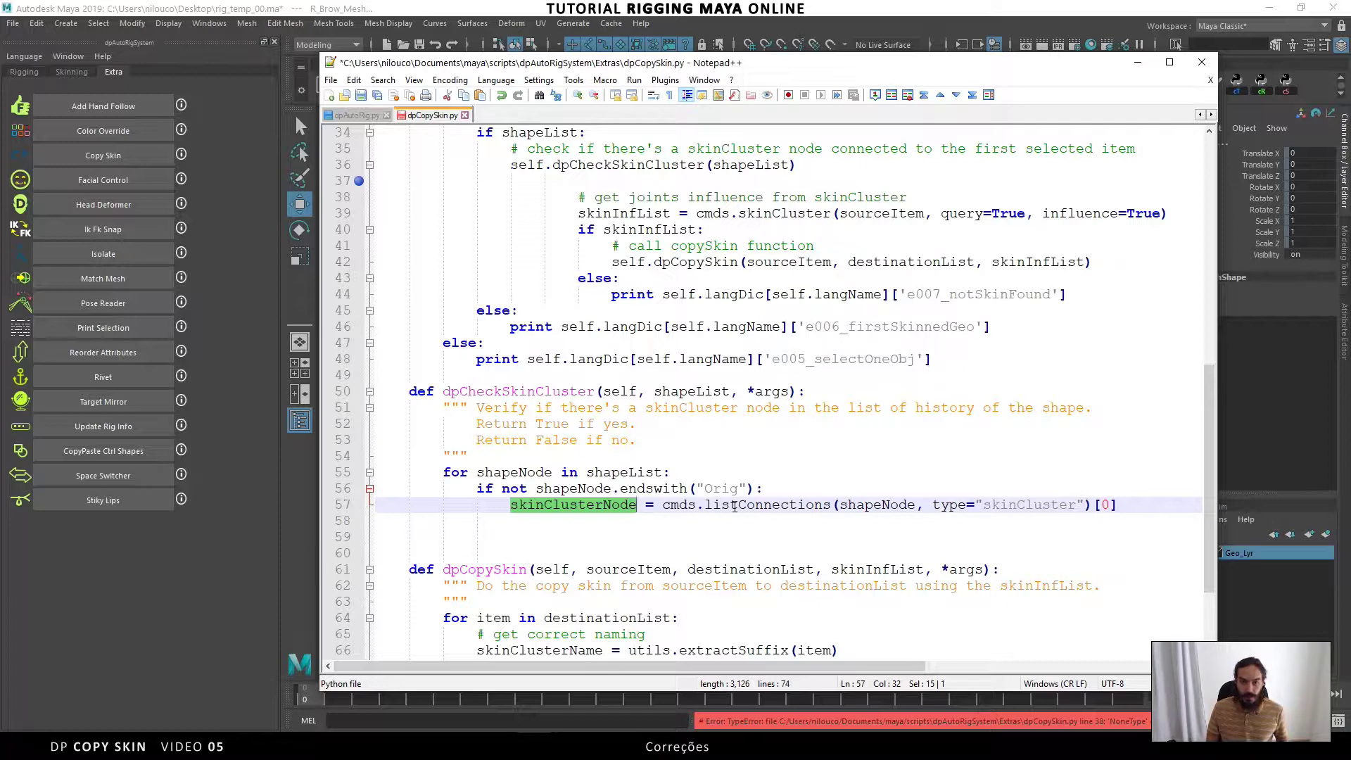
Rewrite line 57 as histList = cmds.listHistory(shapeNode), dropping the type filter and [0] index
{"action": "type", "text": "histL"}
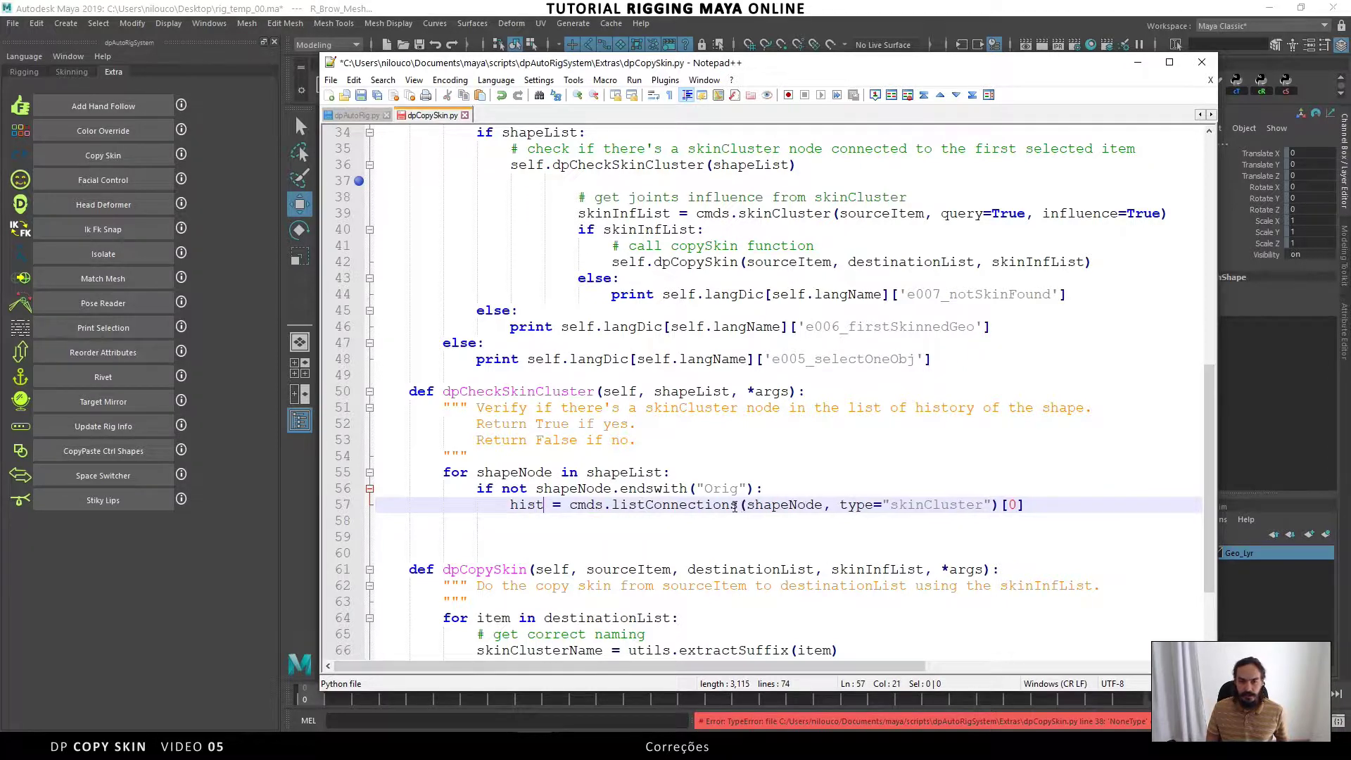
{"action": "type", "text": "ist"}
{"action": "key", "text": "Right"}
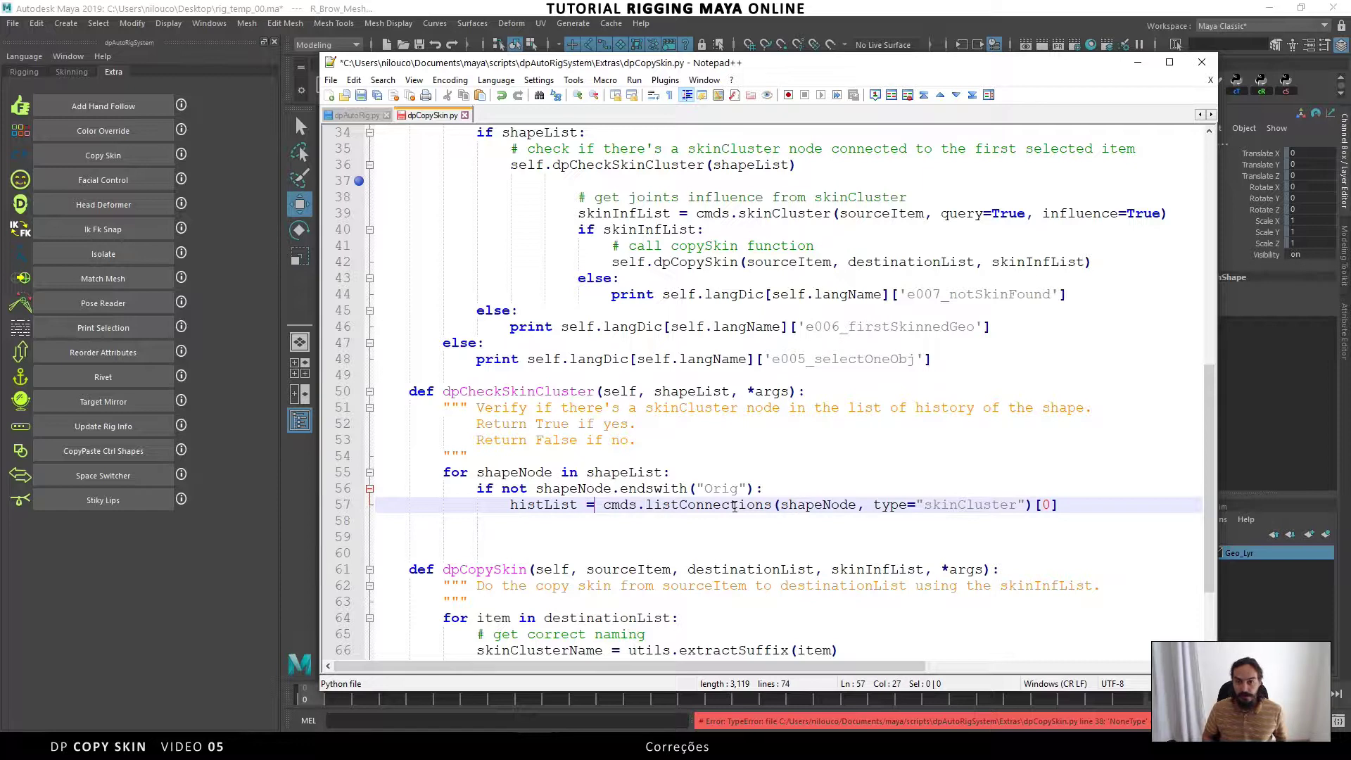
{"action": "key", "text": "Right"}
{"action": "key", "text": "Right"}
{"action": "key", "text": "Right"}
{"action": "key", "text": "shift+Right"}
{"action": "key", "text": "shift+Right"}
{"action": "key", "text": "shift+Right"}
{"action": "key", "text": "shift+Right"}
{"action": "key", "text": "shift+Right"}
{"action": "key", "text": "shift+Right"}
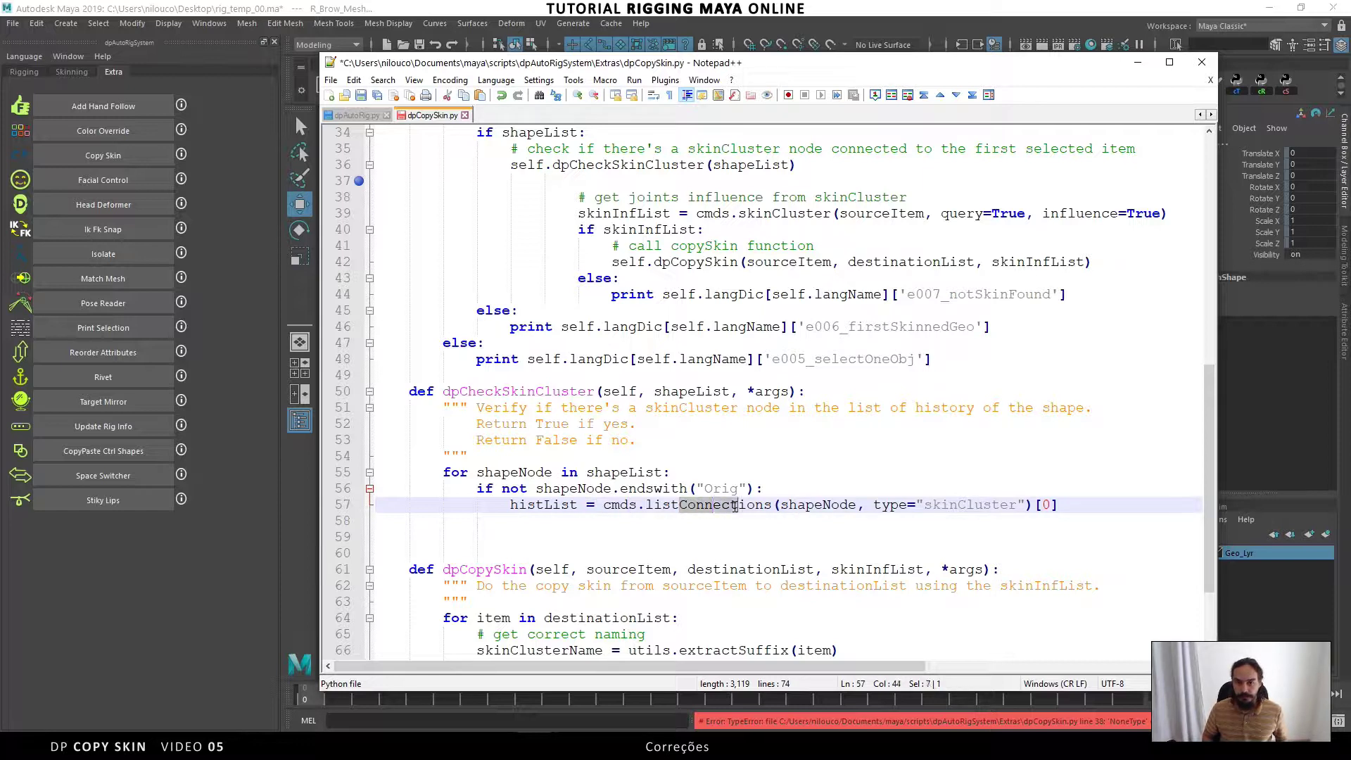
{"action": "key", "text": "shift+Right"}
{"action": "key", "text": "shift+Right"}
{"action": "key", "text": "shift+Right"}
{"action": "key", "text": "shift+Right"}
{"action": "type", "text": "Histo"}
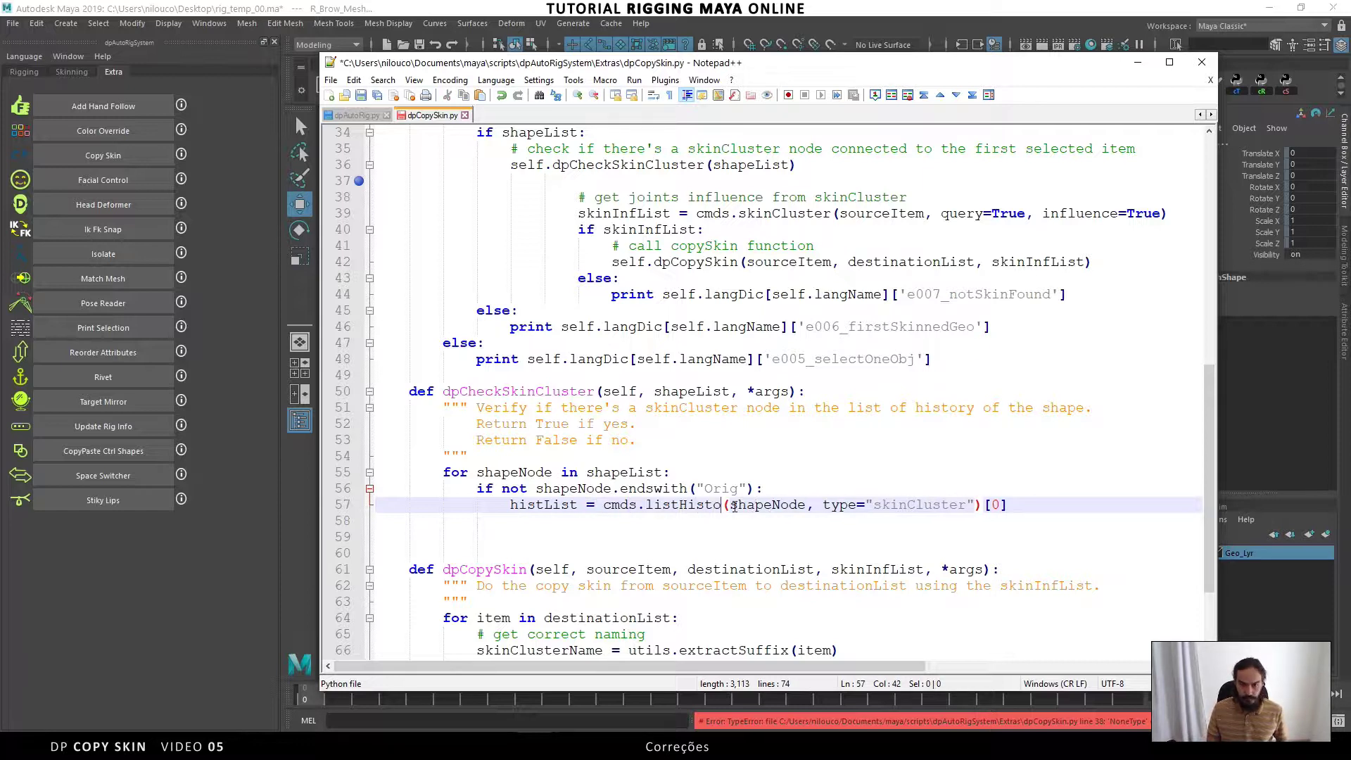
{"action": "type", "text": "ry"}
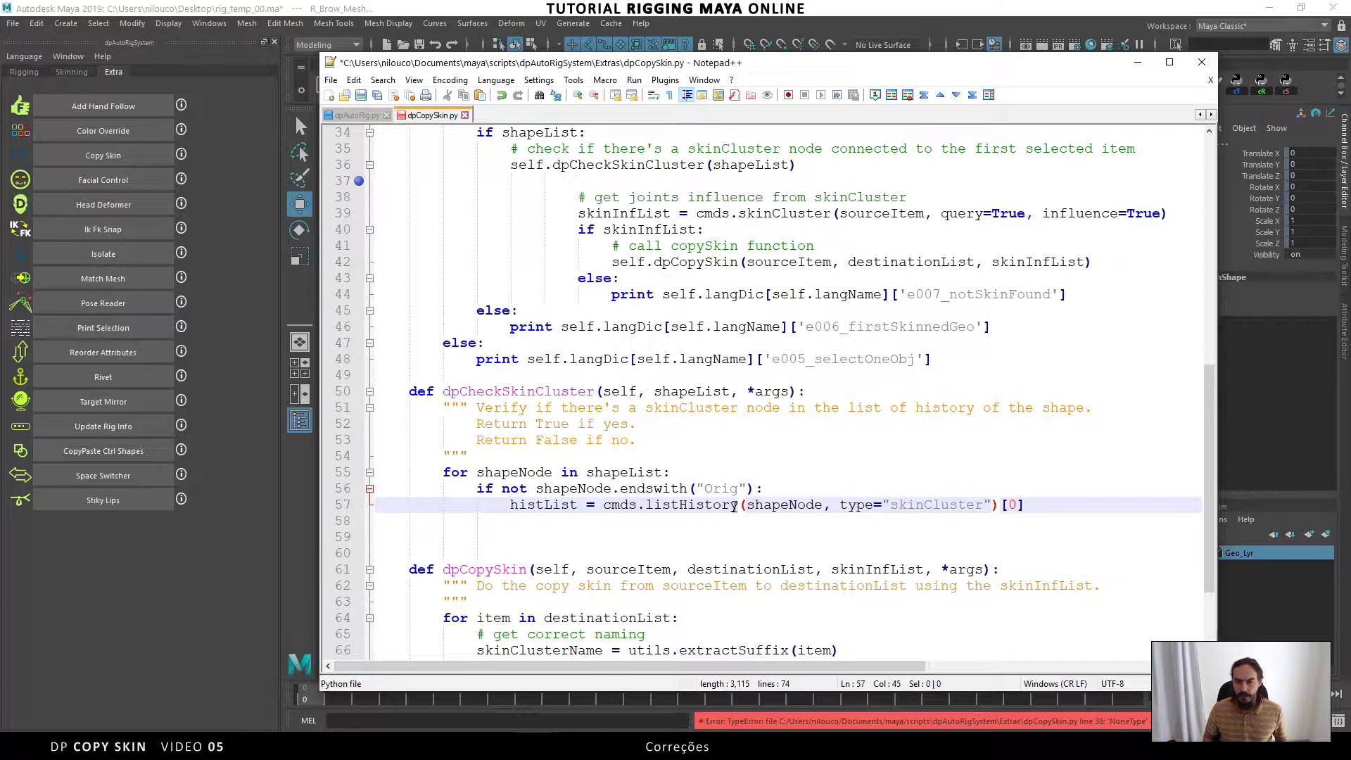
{"action": "key", "text": "Right"}
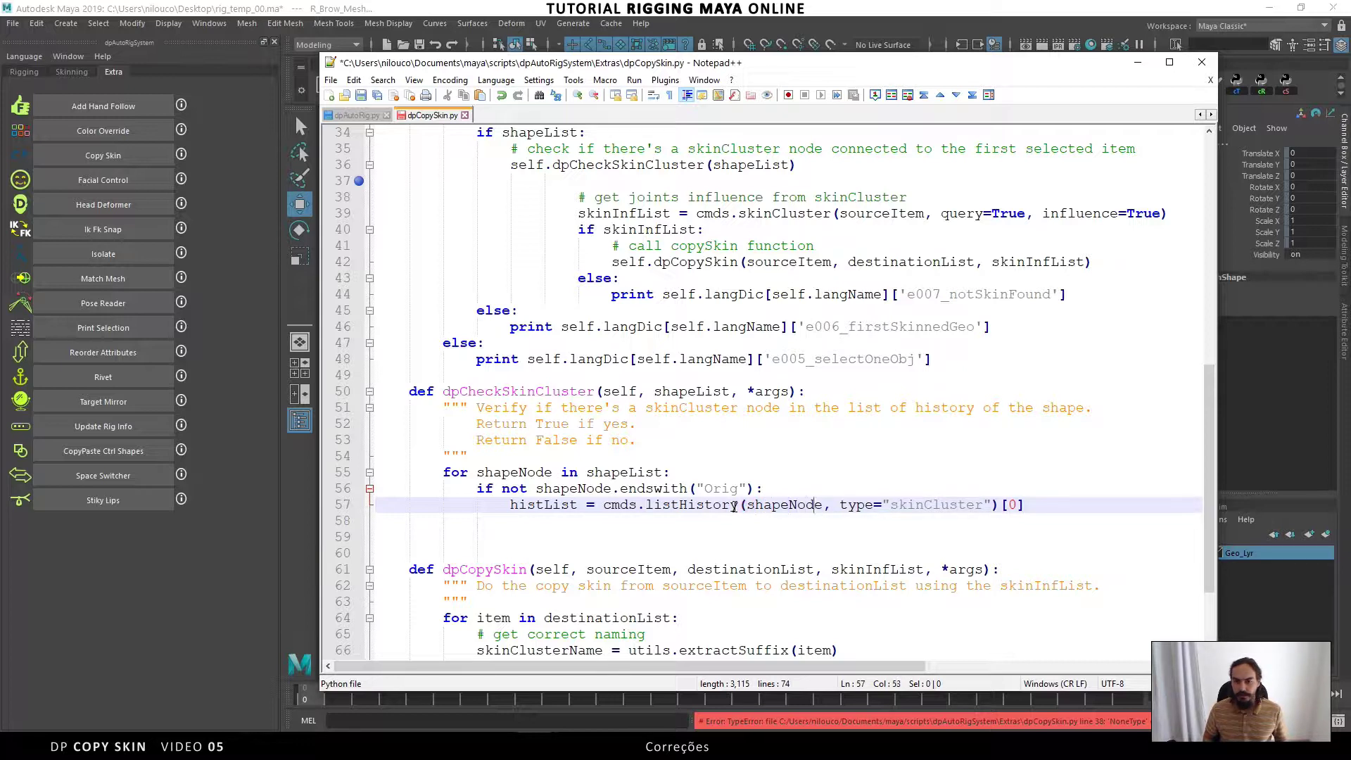
{"action": "key", "text": "shift+End"}
{"action": "key", "text": "shift+Left"}
{"action": "key", "text": "shift+Left"}
{"action": "key", "text": "shift+Left"}
{"action": "key", "text": "shift+Left"}
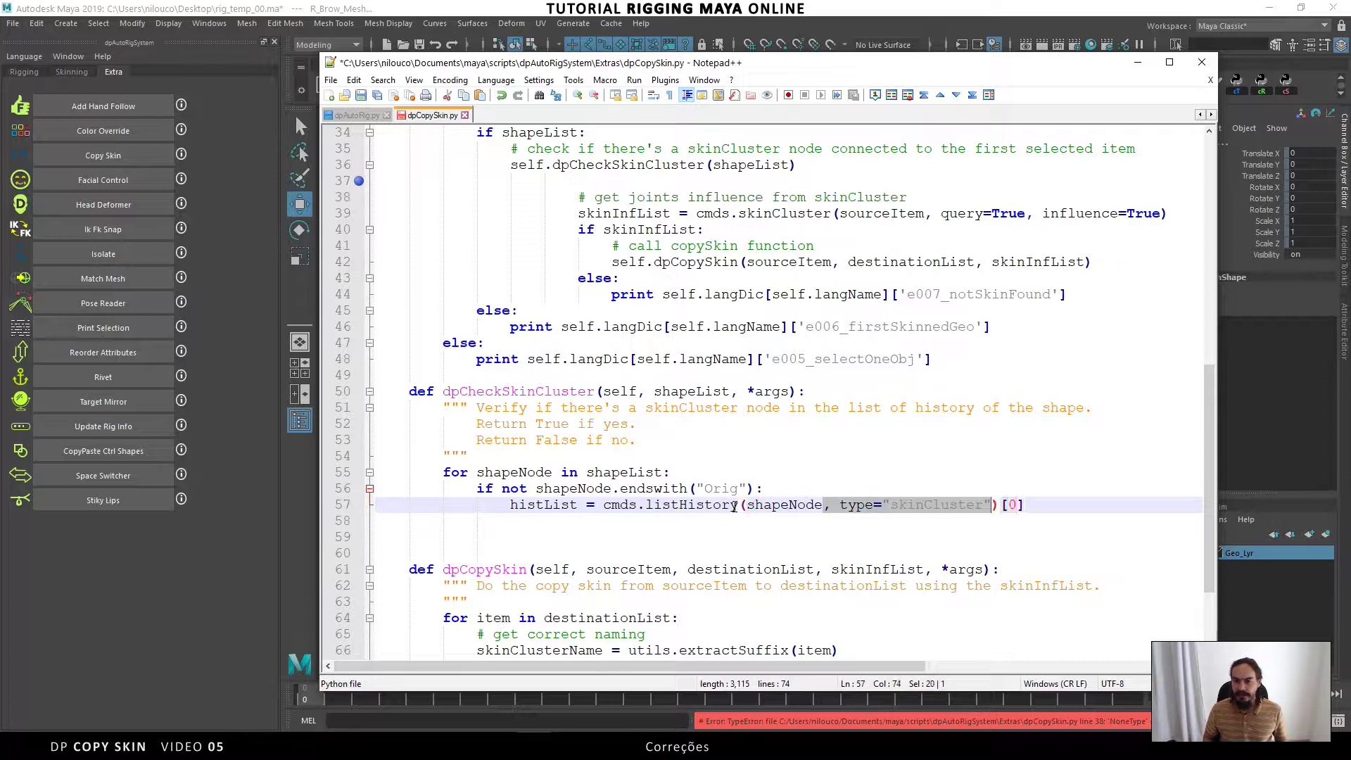
{"action": "key", "text": "Delete"}
{"action": "key", "text": "End"}
{"action": "key", "text": "shift+Left"}
{"action": "key", "text": "shift+Left"}
{"action": "key", "text": "shift+Left"}
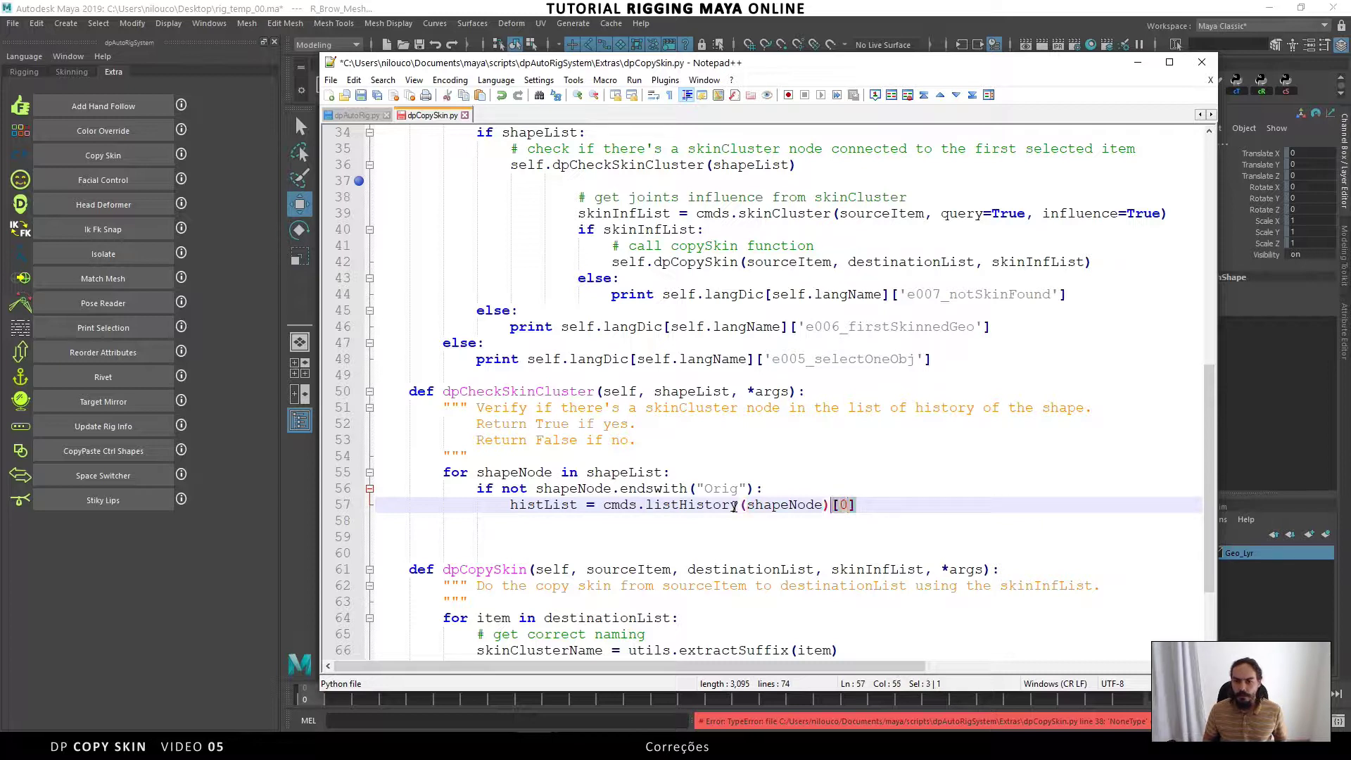
{"action": "key", "text": "Delete"}
Add 'if histList:' with a nested 'for histItem in histList:' loop
{"action": "key", "text": "Return"}
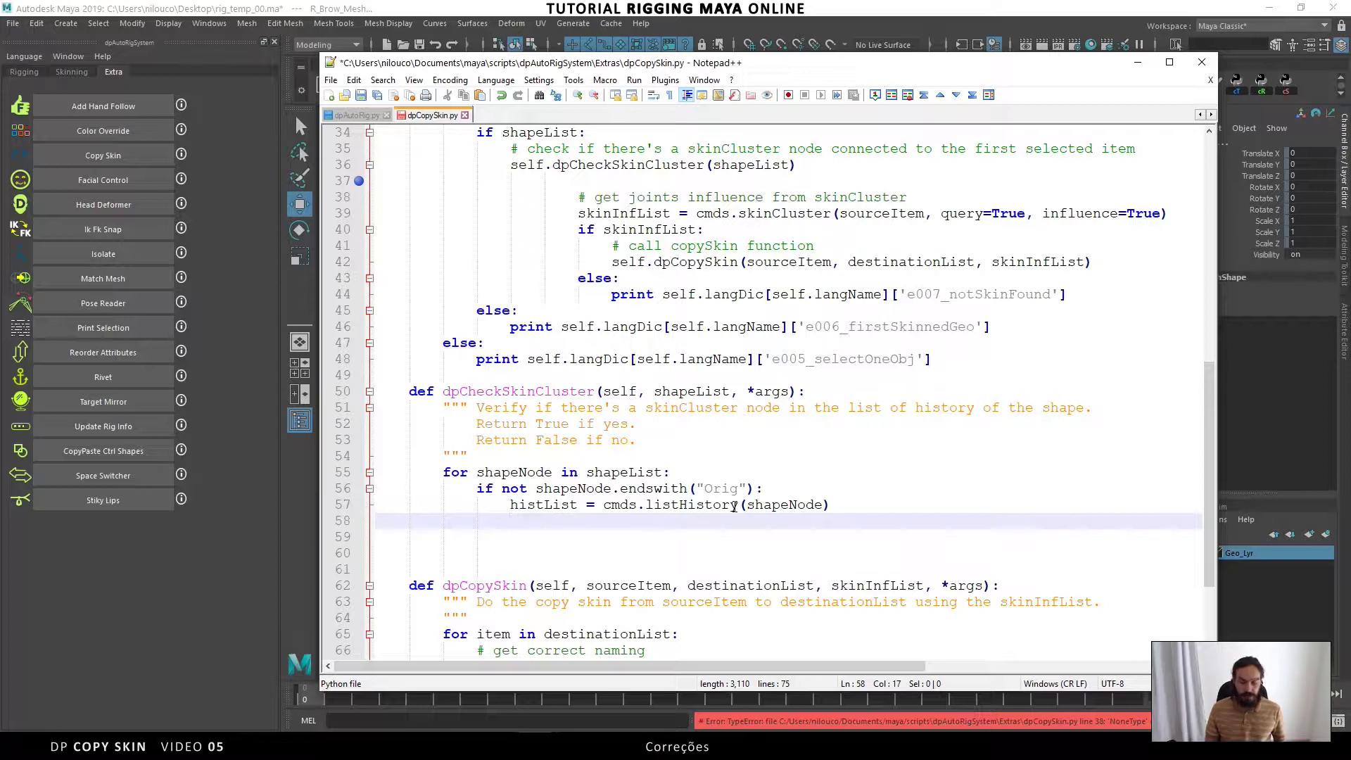
{"action": "type", "text": "if histLi"}
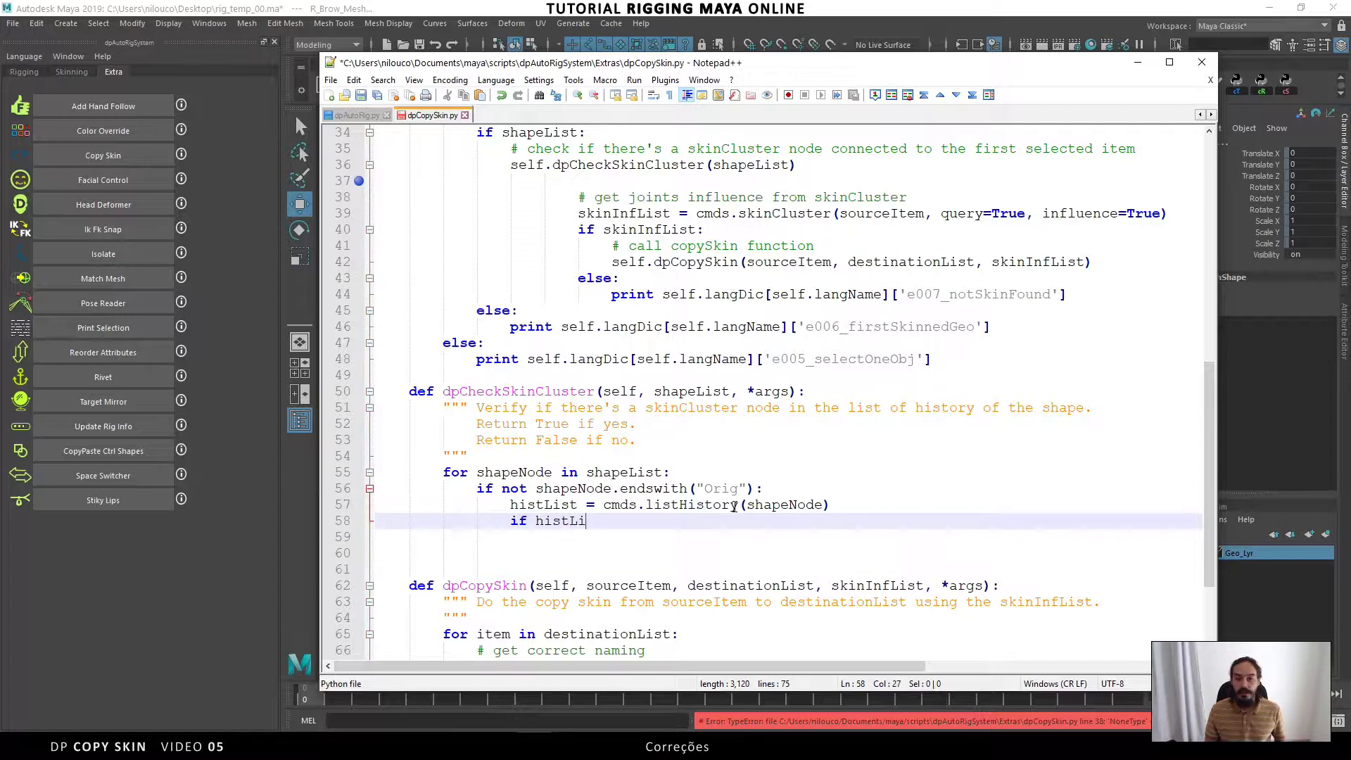
{"action": "type", "text": "st:"}
{"action": "key", "text": "Return"}
{"action": "key", "text": "Tab"}
{"action": "type", "text": "f"}
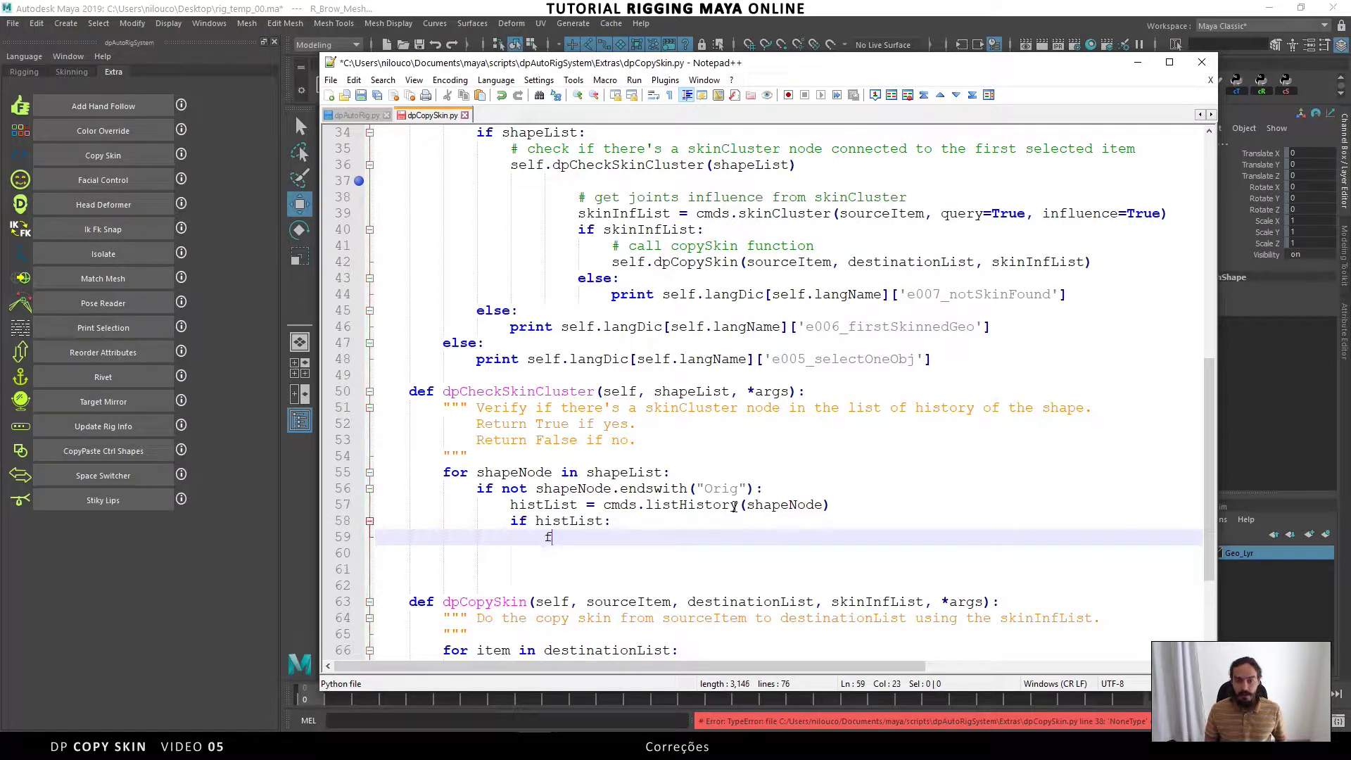
{"action": "type", "text": "or "}
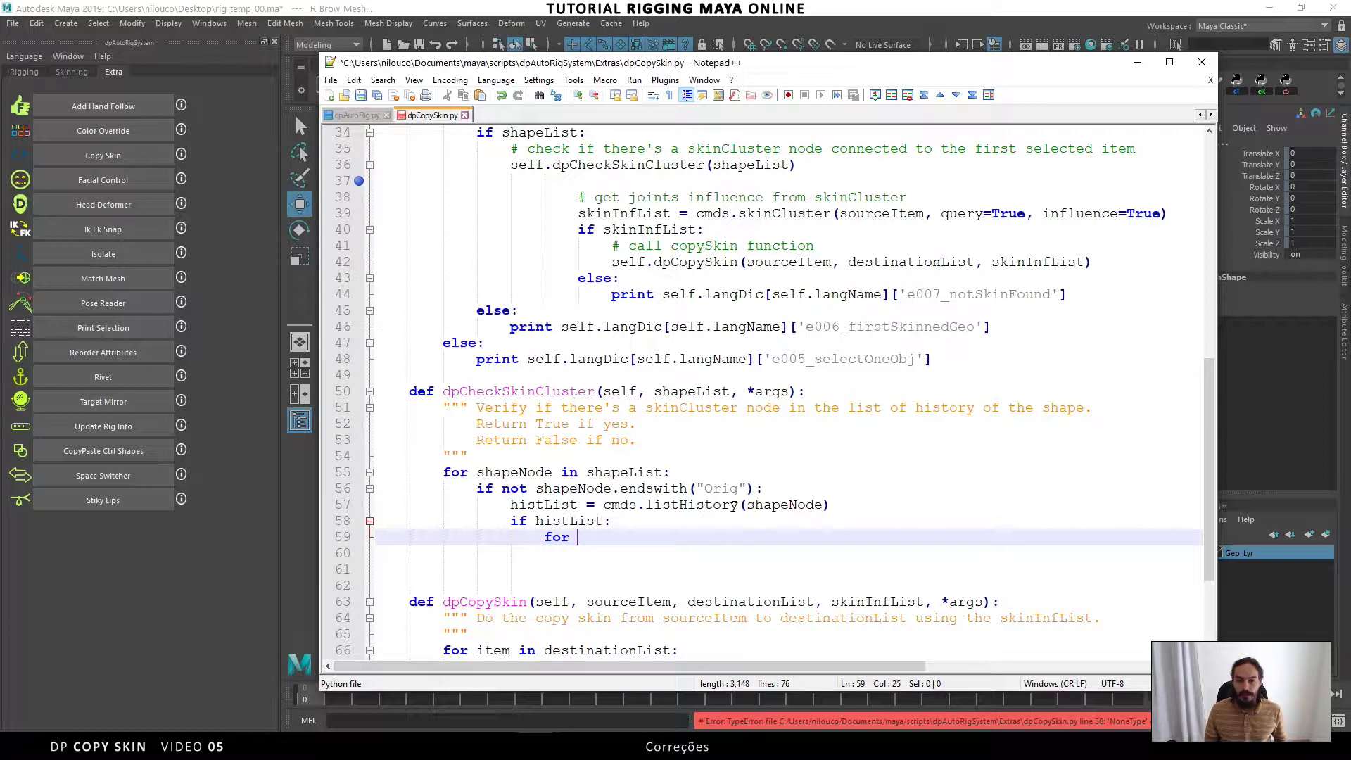
{"action": "type", "text": "histItem"}
{"action": "type", "text": " in hist"}
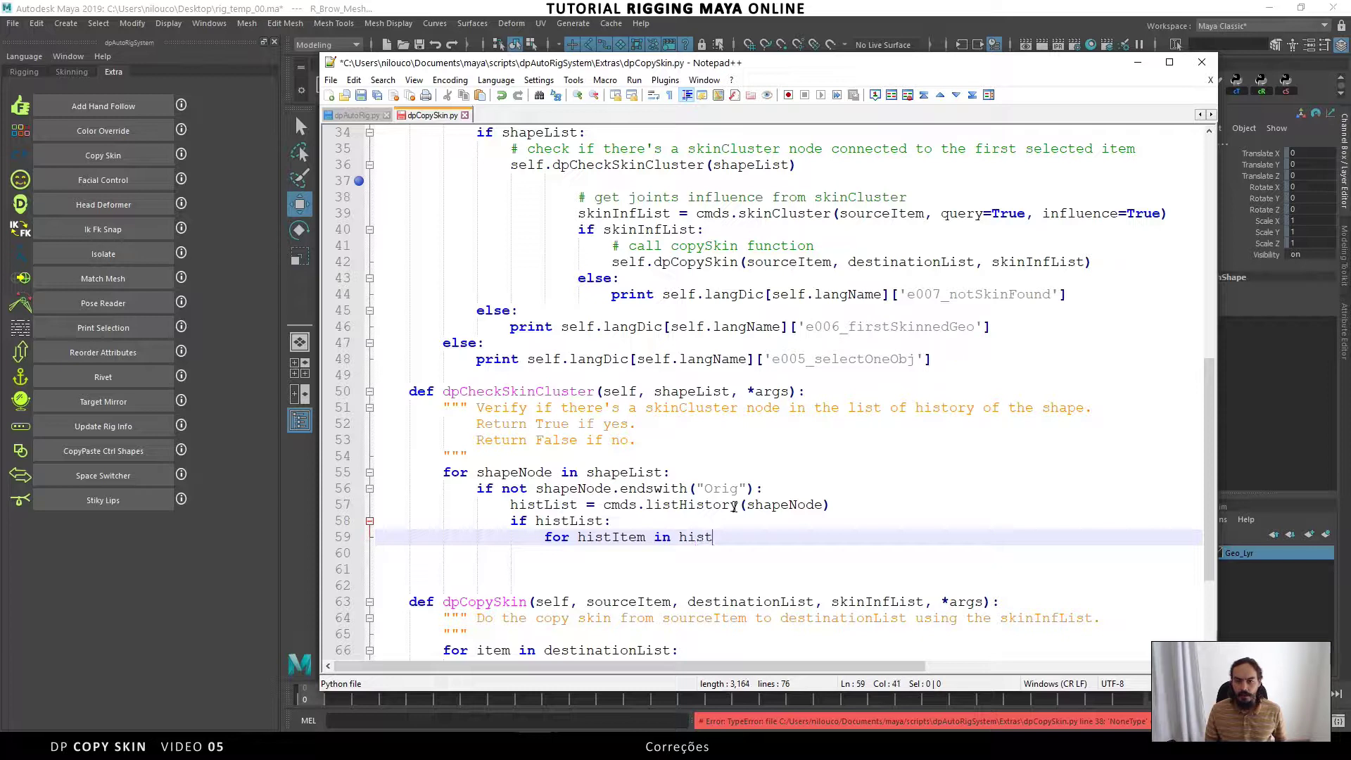
{"action": "type", "text": "List:"}
{"action": "key", "text": "Return"}
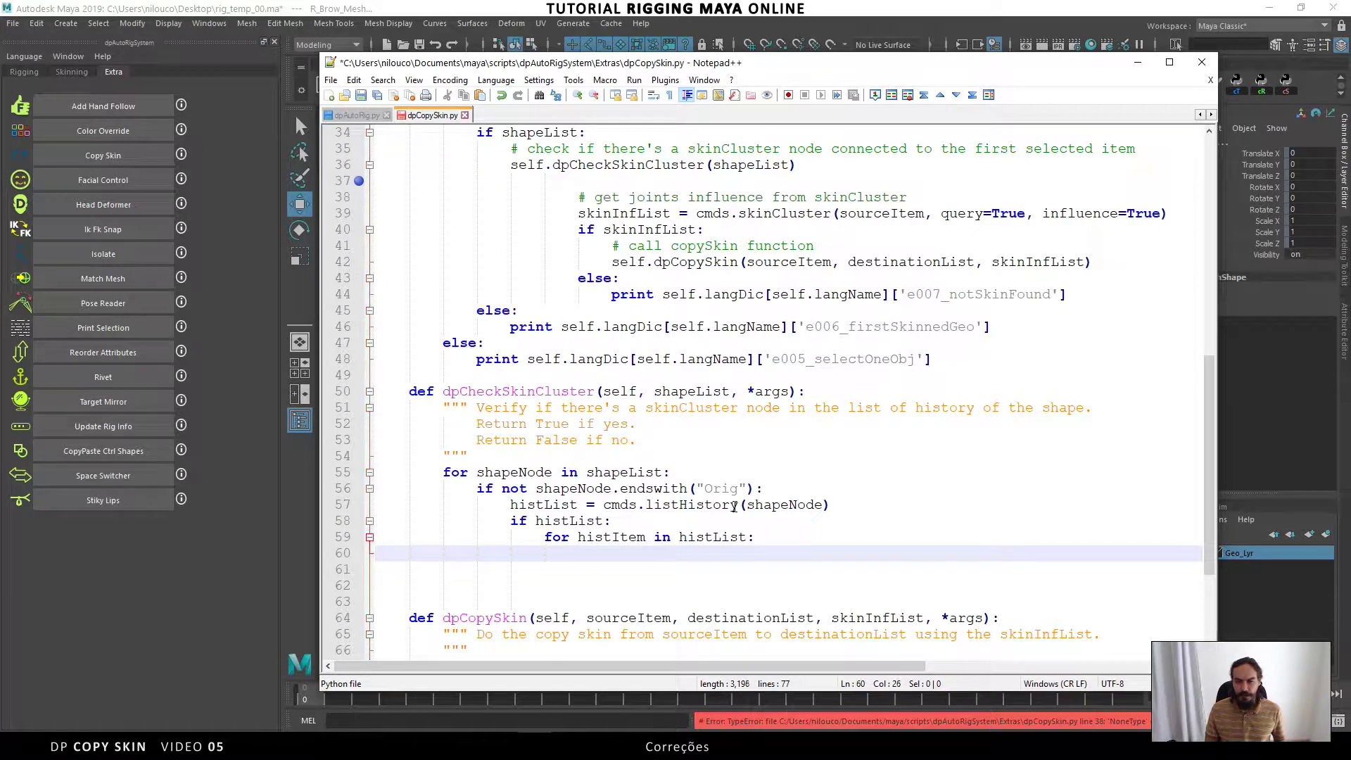
Return True when an item's objectType is "skinCluster", otherwise return False
{"action": "type", "text": "if cmds."}
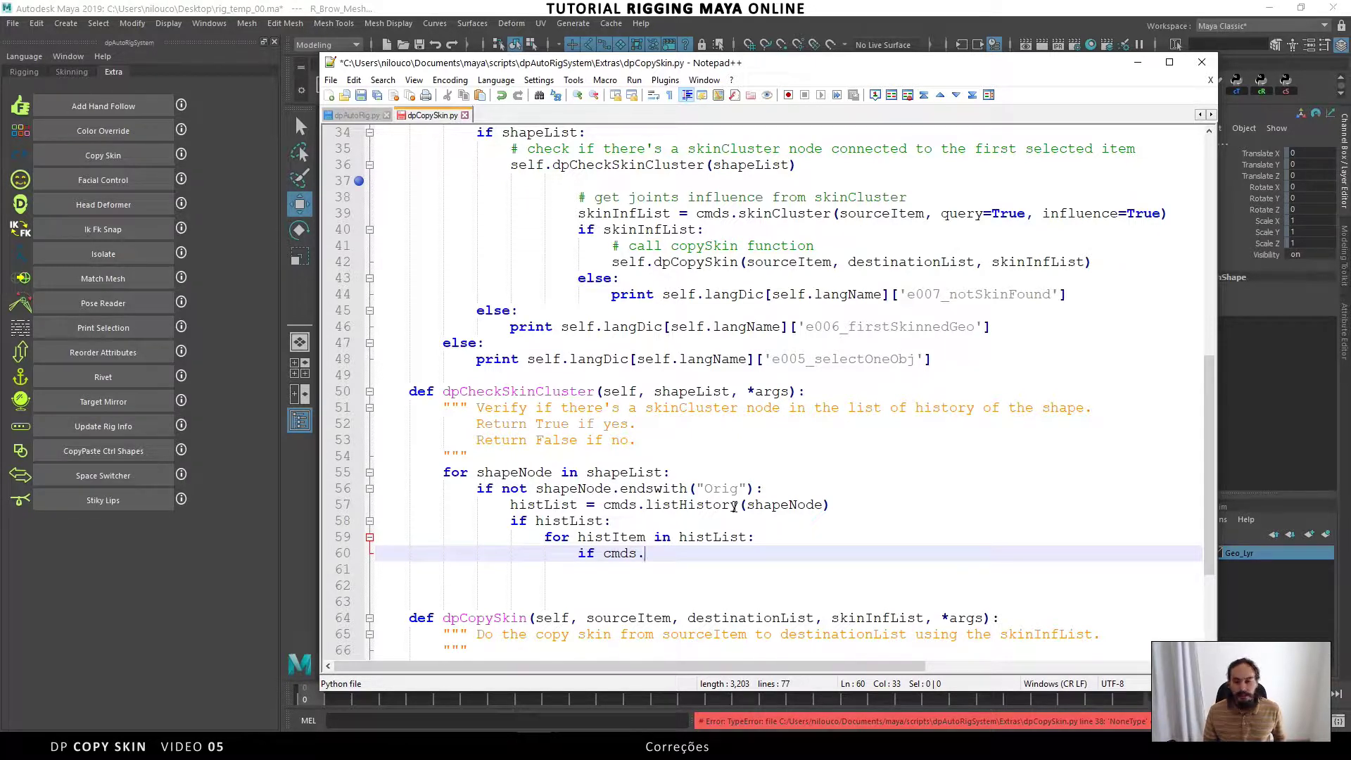
{"action": "type", "text": "object"}
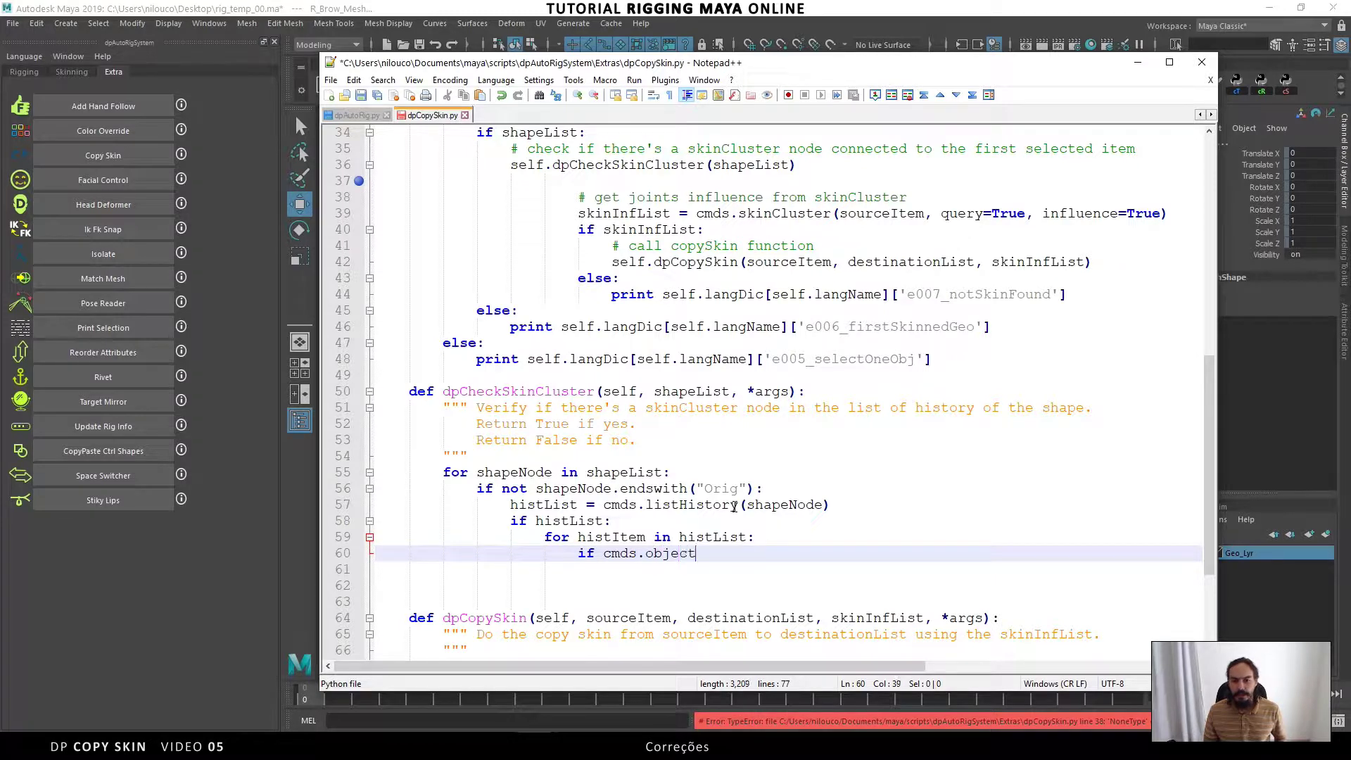
{"action": "type", "text": "Ty"}
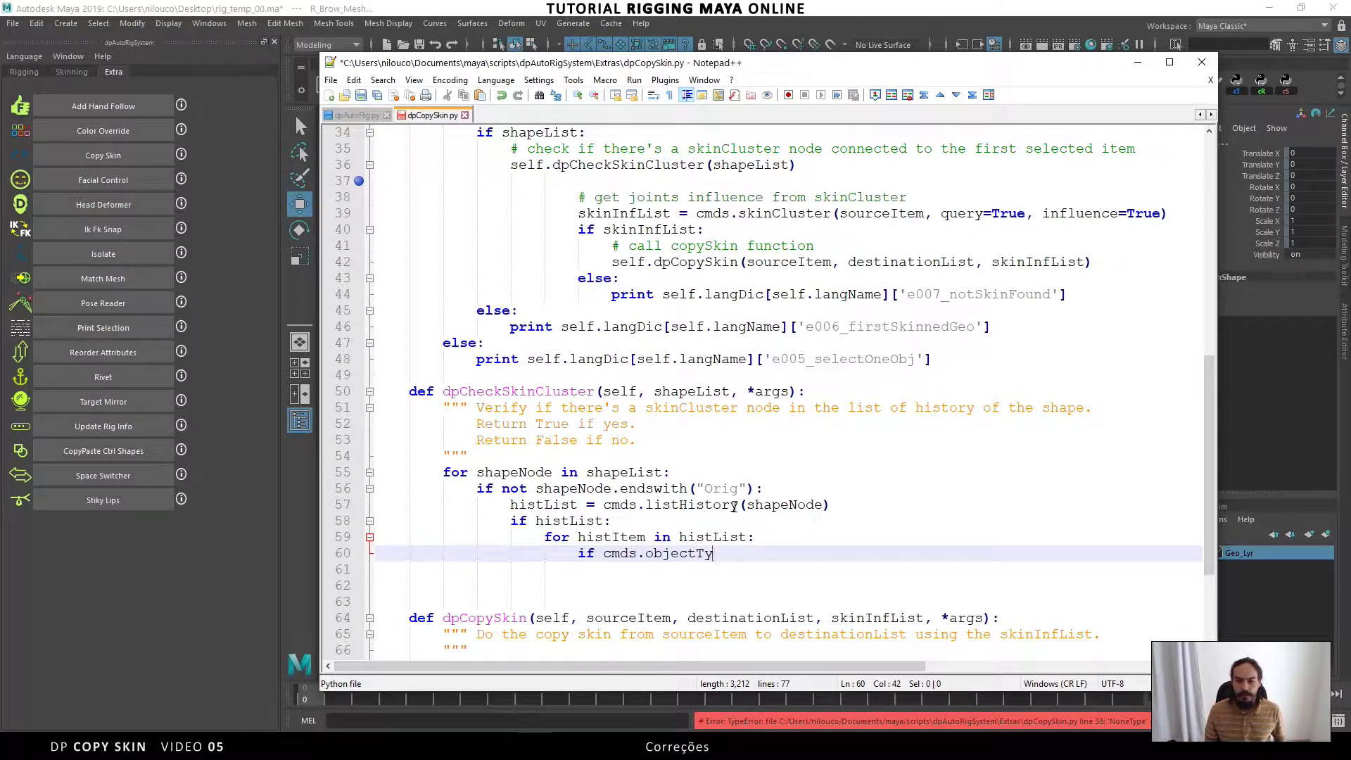
{"action": "type", "text": "pe"}
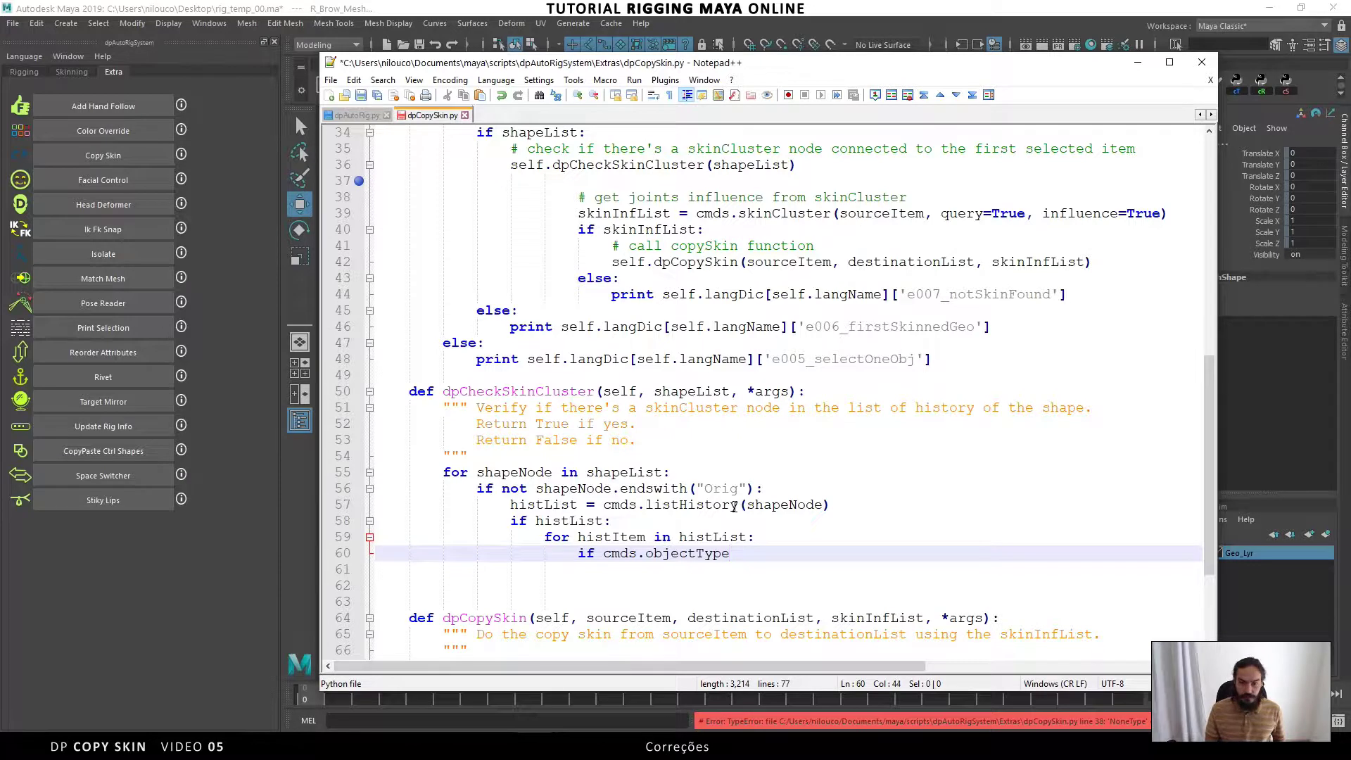
{"action": "type", "text": "e(hist"}
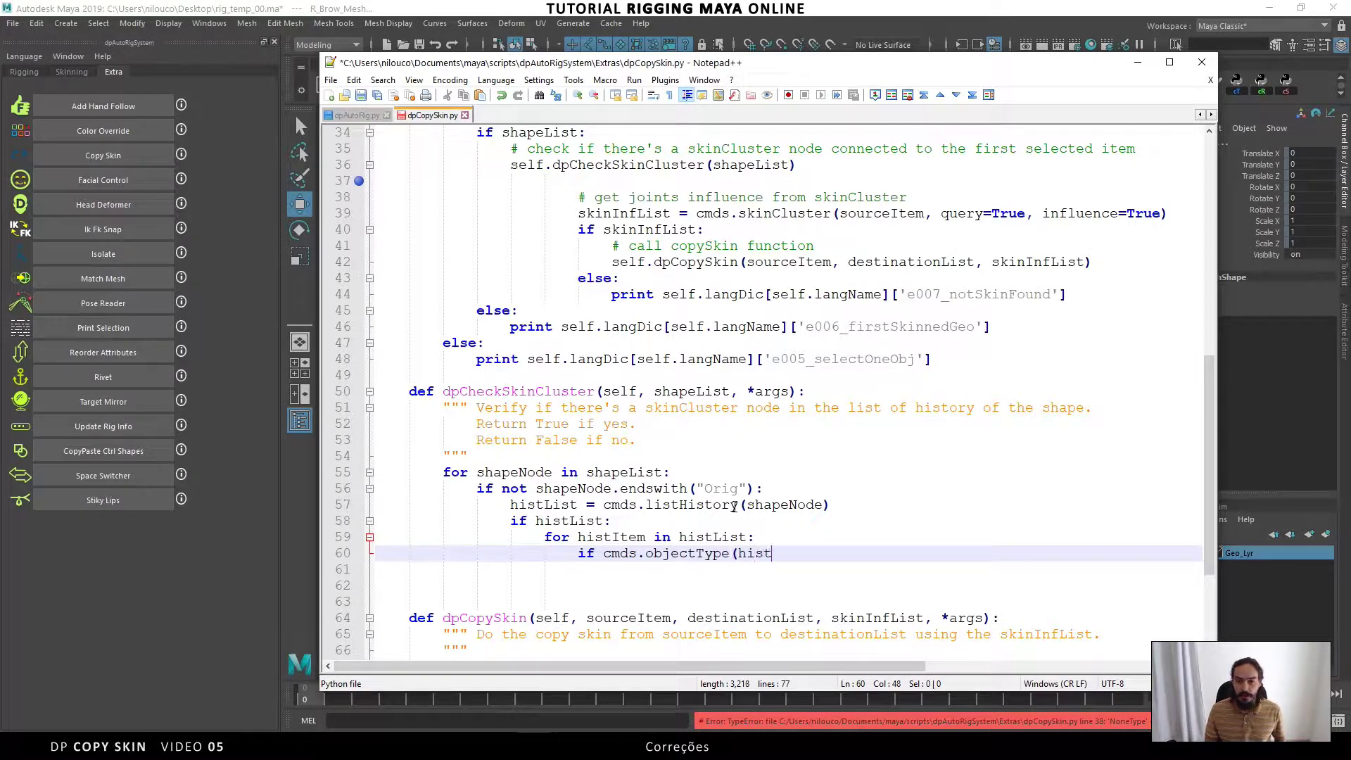
{"action": "type", "text": "Item"}
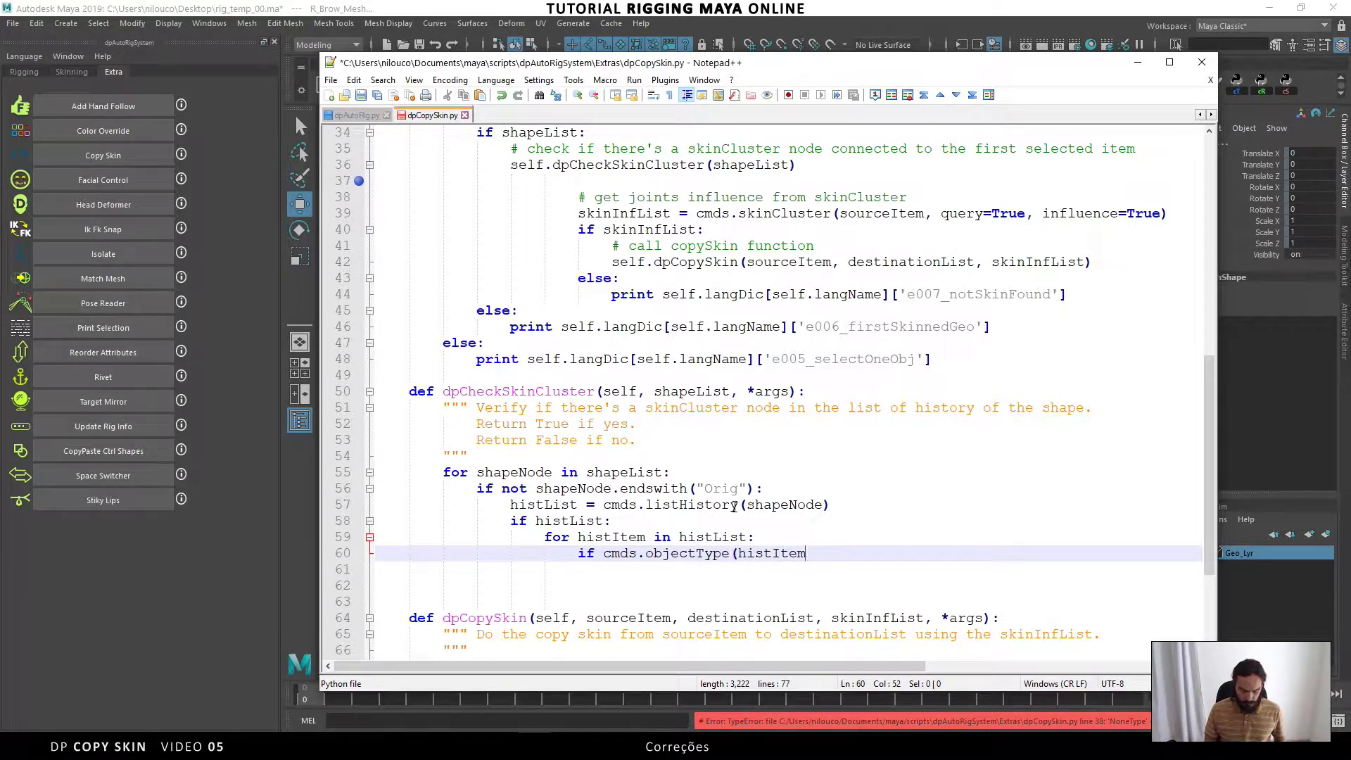
{"action": "type", "text": ") =="}
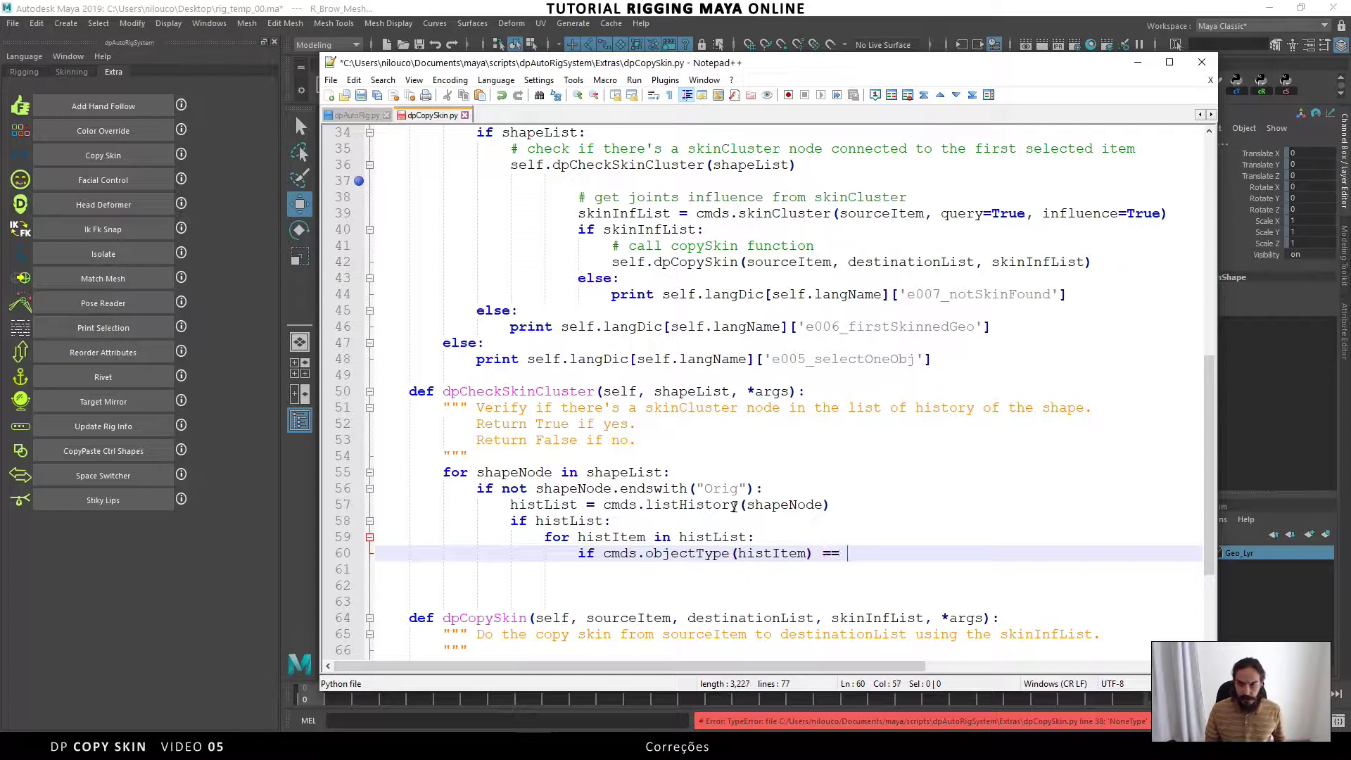
{"action": "type", "text": " \""}
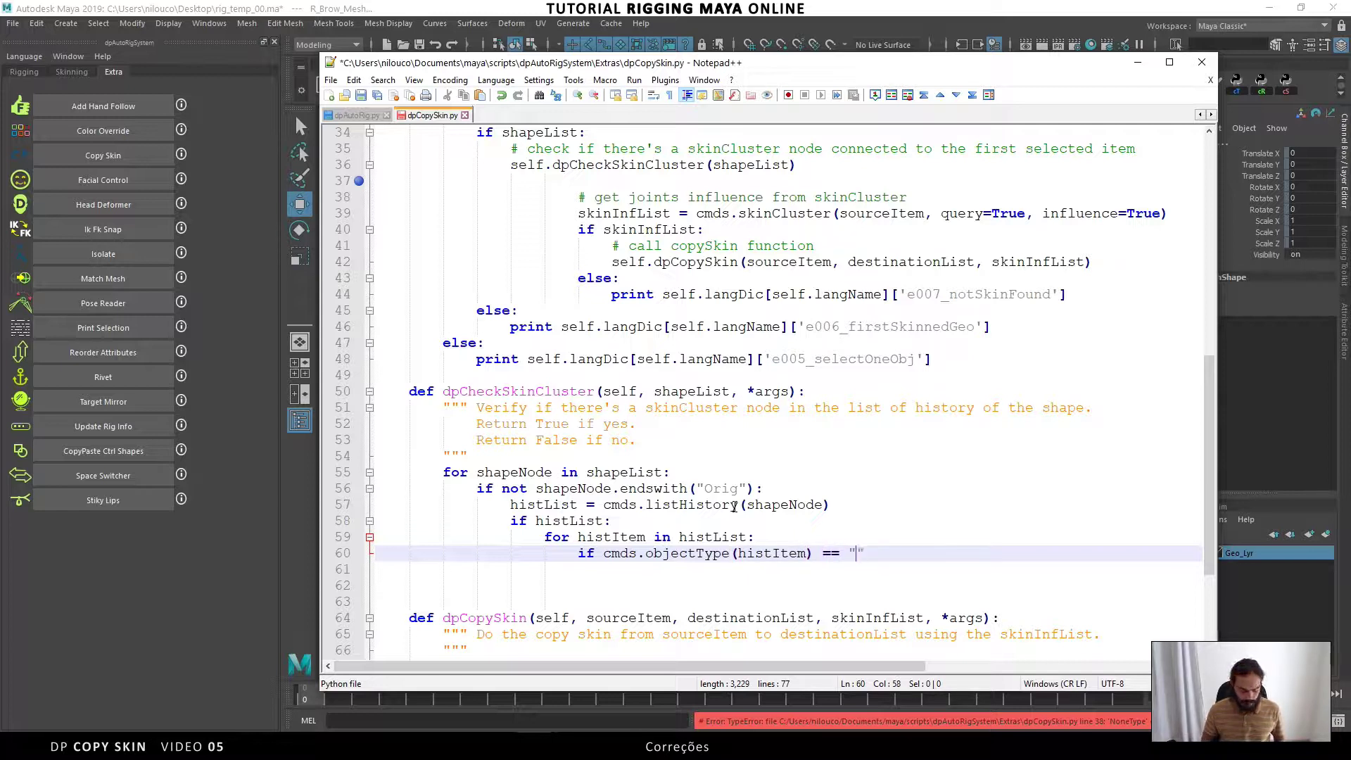
{"action": "type", "text": "skinClust"}
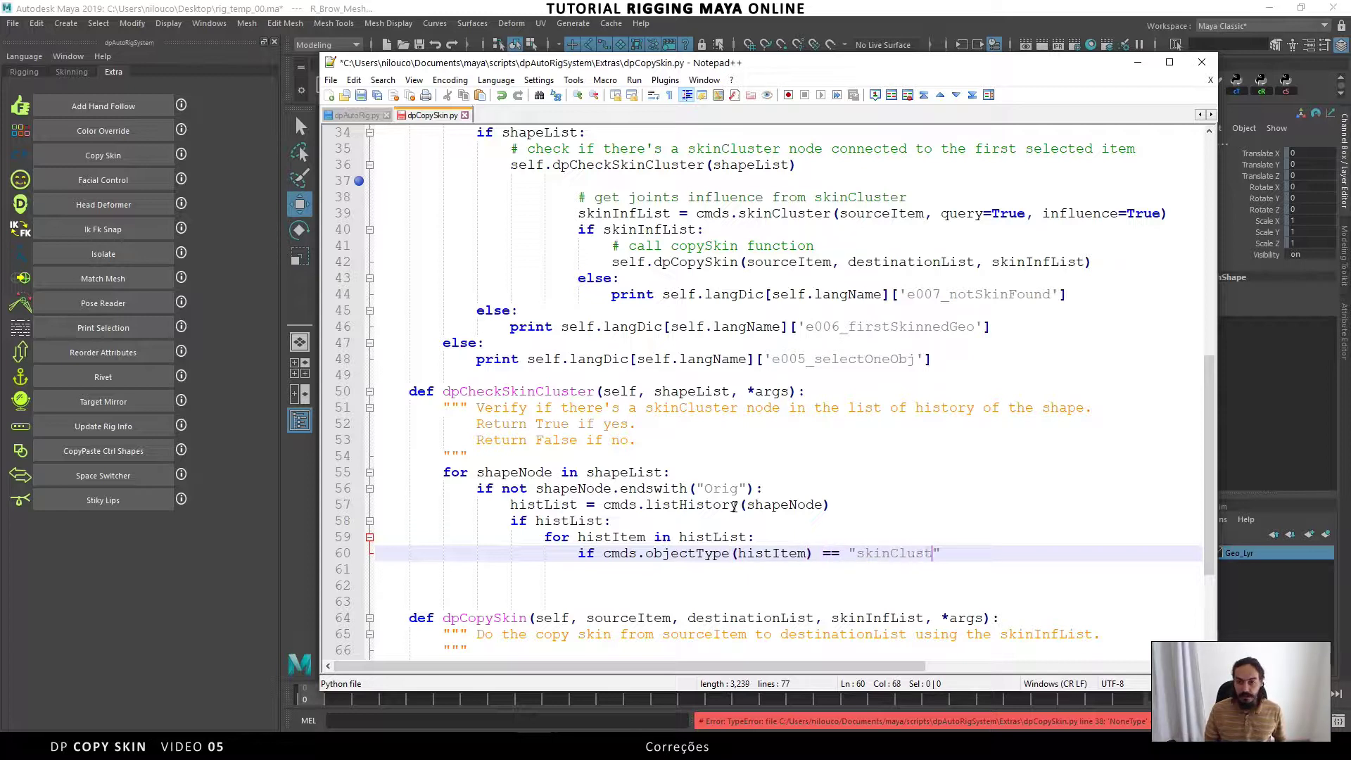
{"action": "type", "text": "er\""}
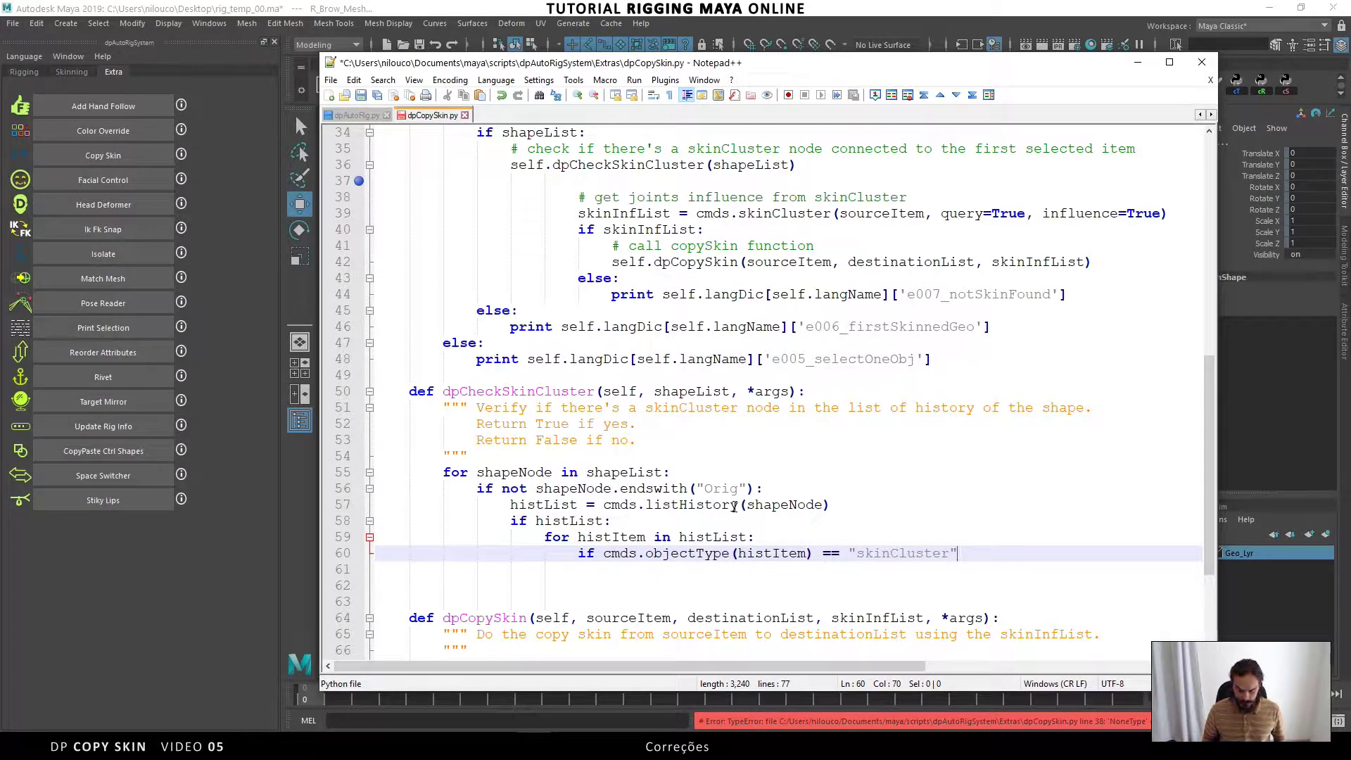
{"action": "type", "text": ":"}
{"action": "key", "text": "Return"}
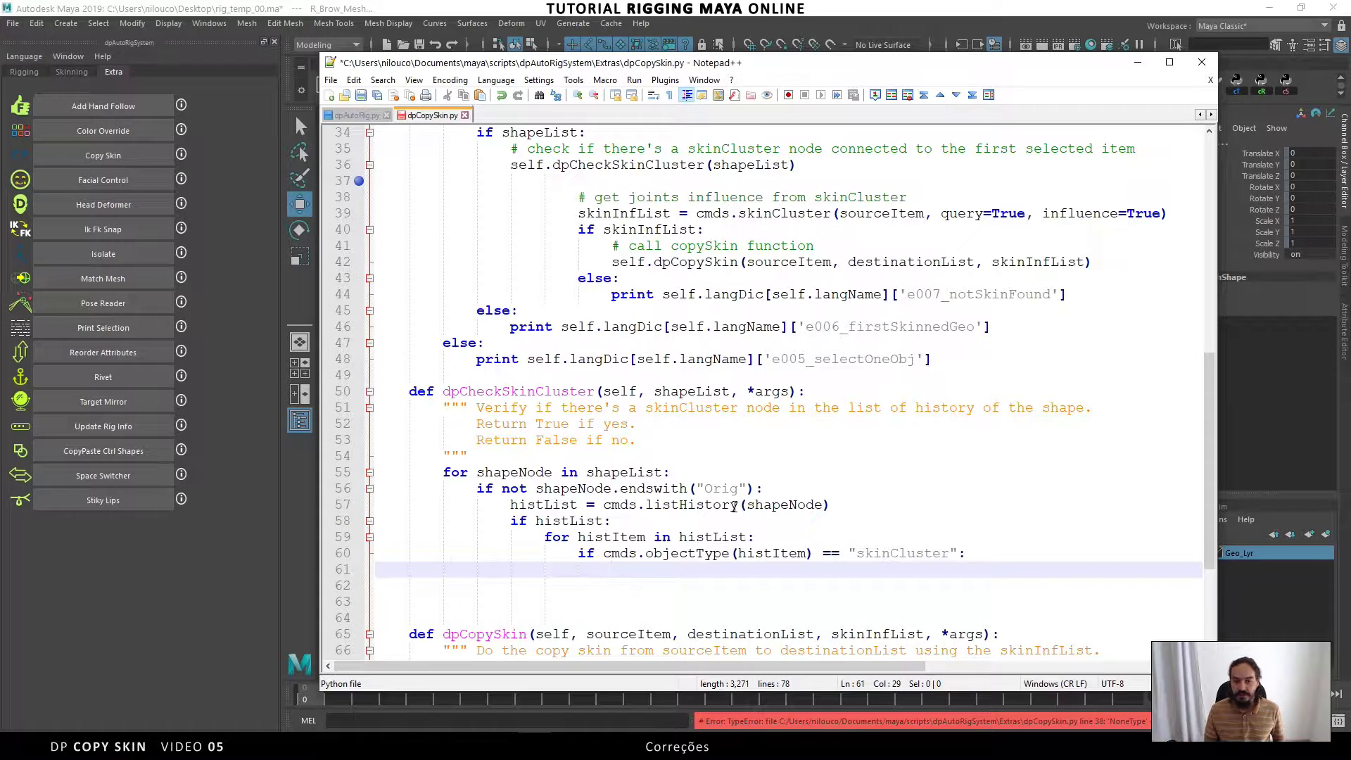
{"action": "type", "text": "return "}
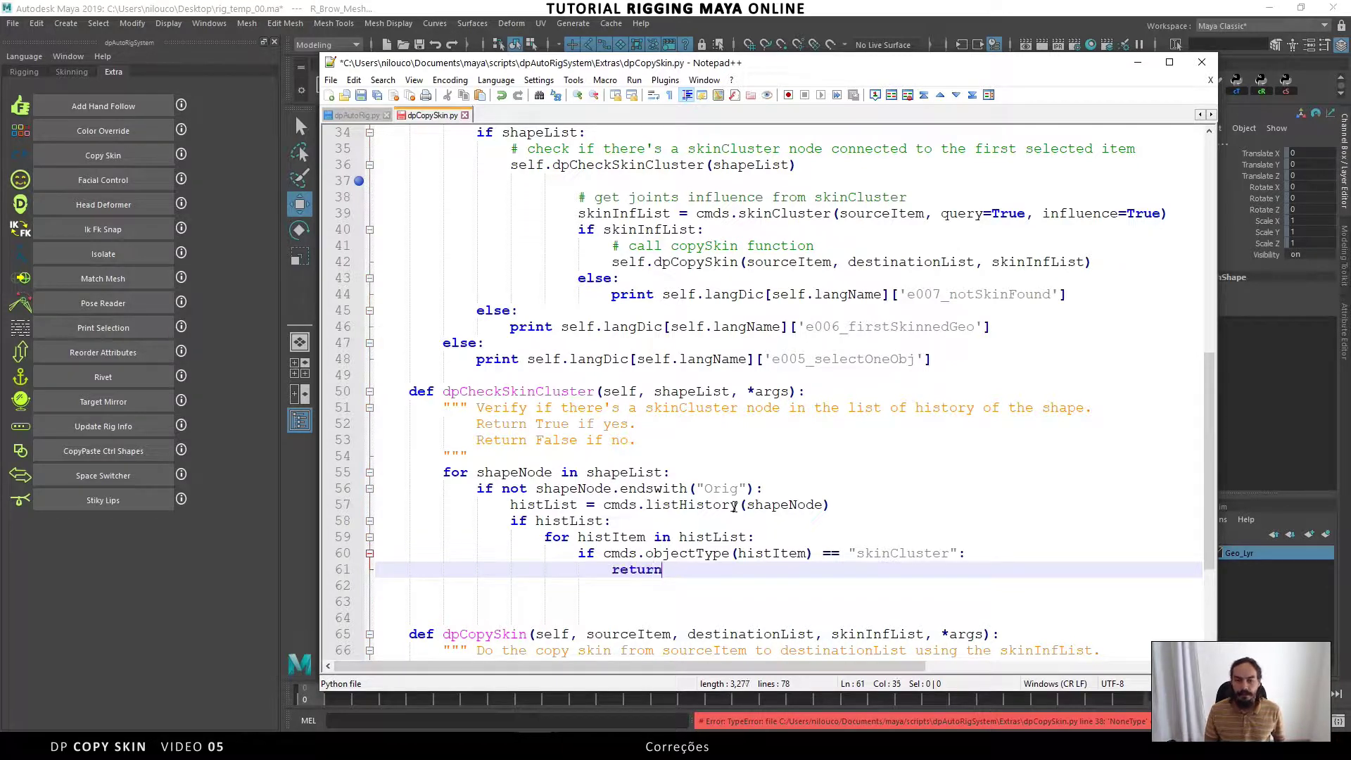
{"action": "type", "text": "True"}
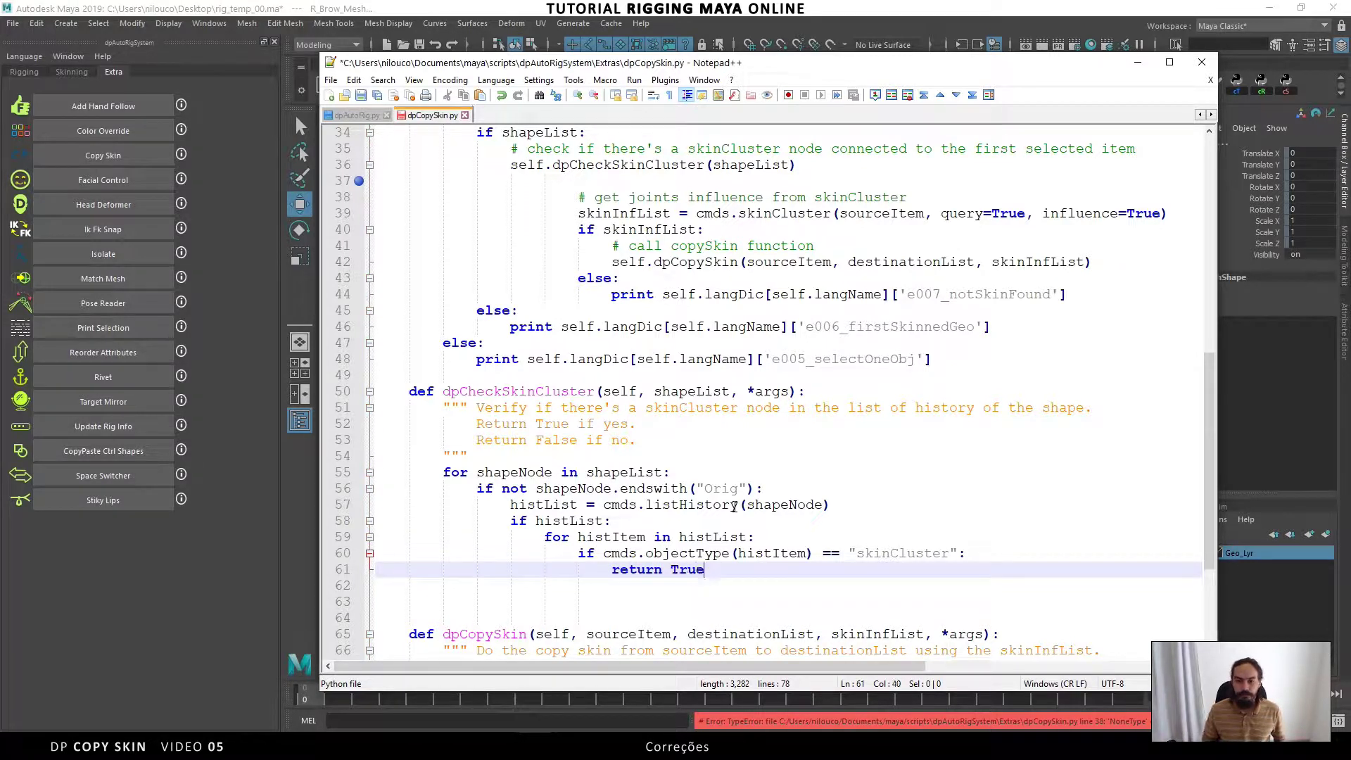
{"action": "key", "text": "Return"}
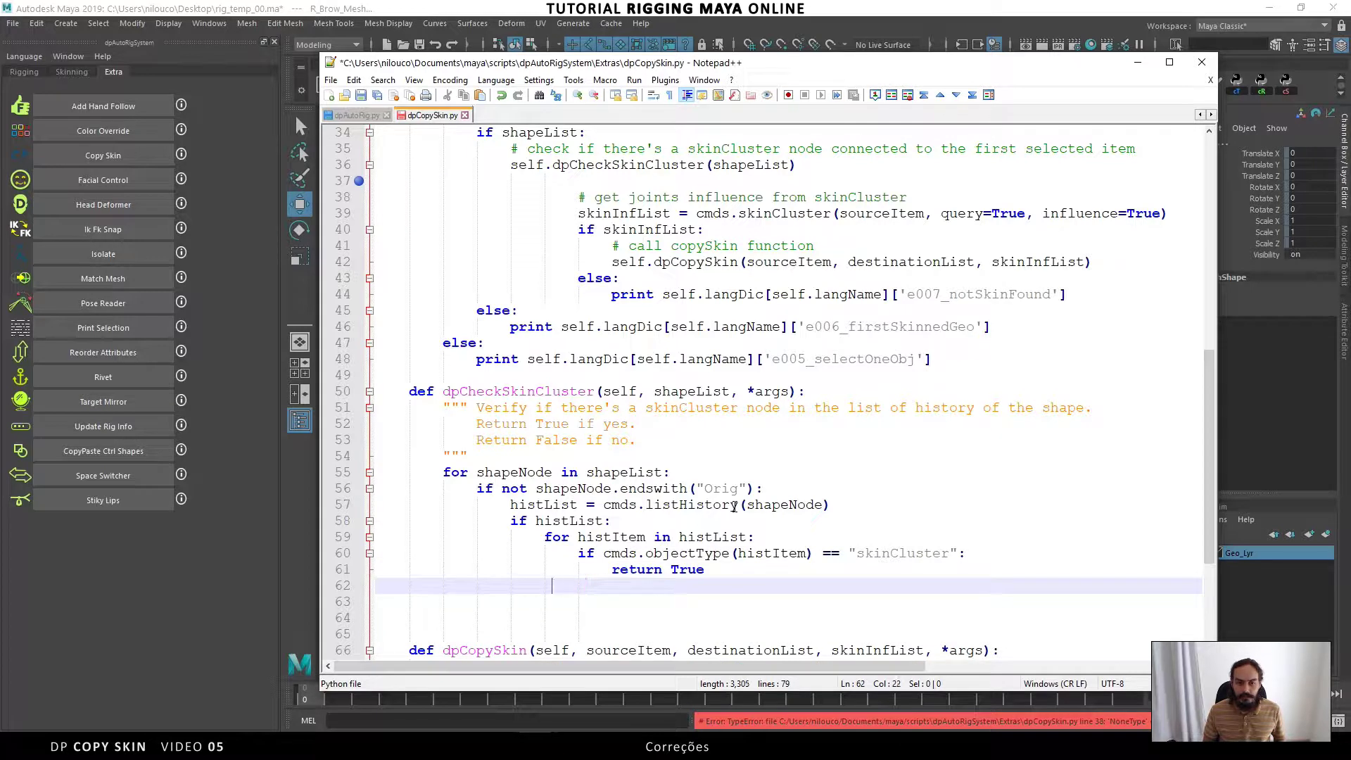
{"action": "key", "text": "BackSpace"}
{"action": "key", "text": "BackSpace"}
{"action": "key", "text": "BackSpace"}
{"action": "key", "text": "BackSpace"}
{"action": "type", "text": "re"}
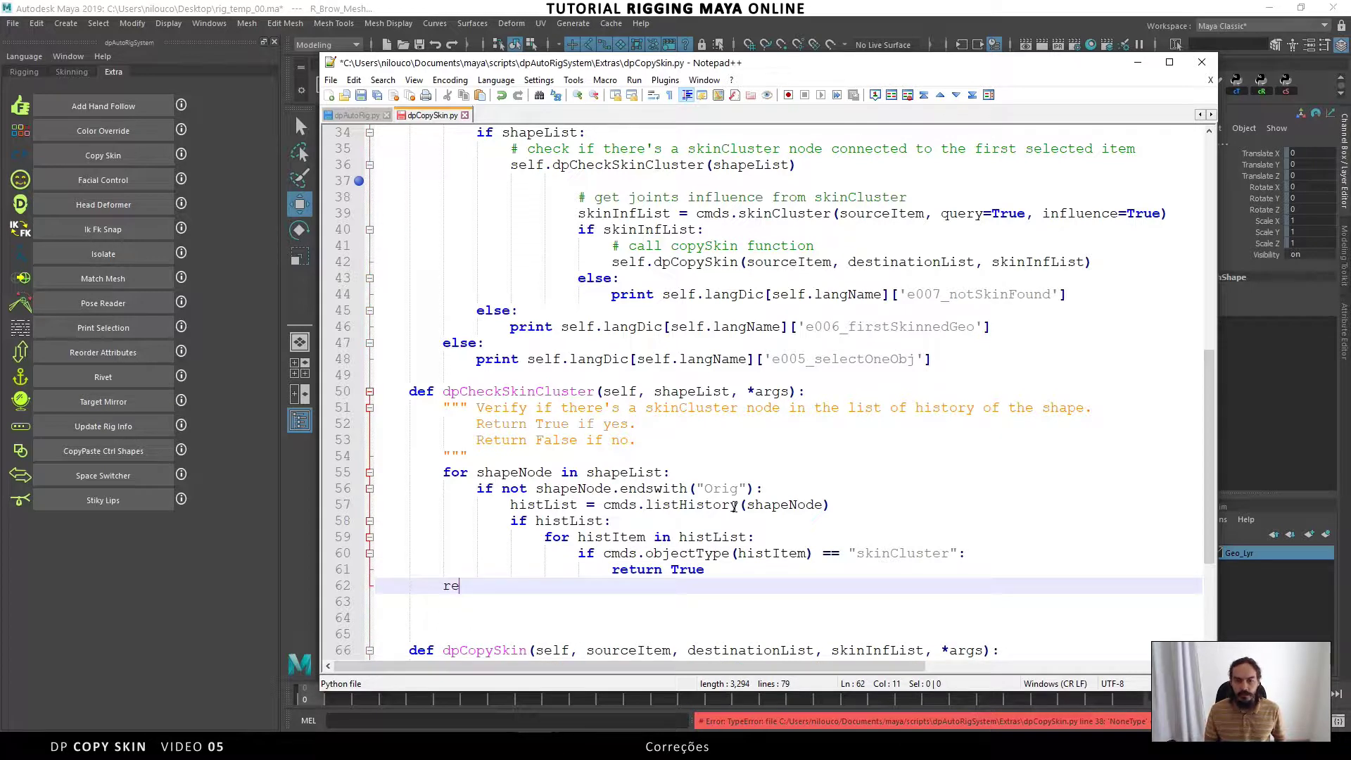
{"action": "type", "text": "turn Fal"}
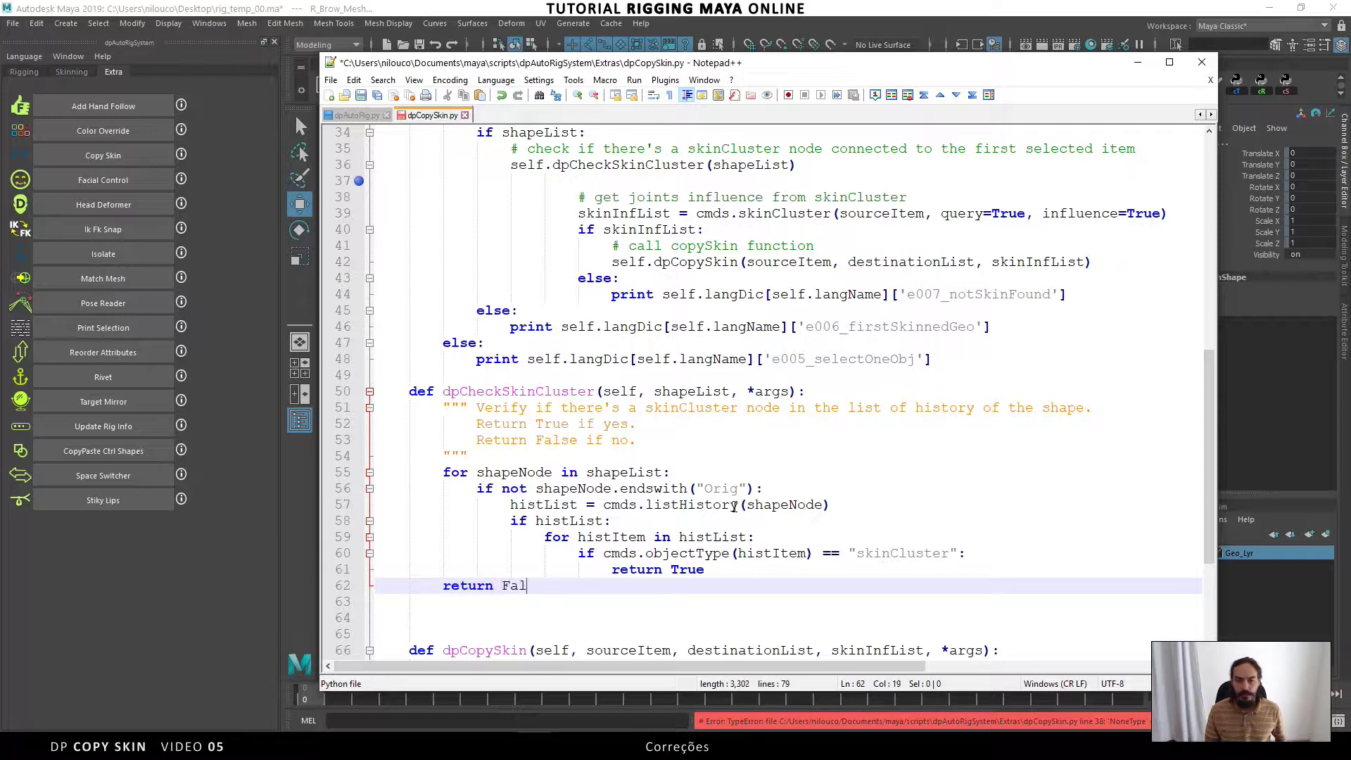
{"action": "type", "text": "se"}
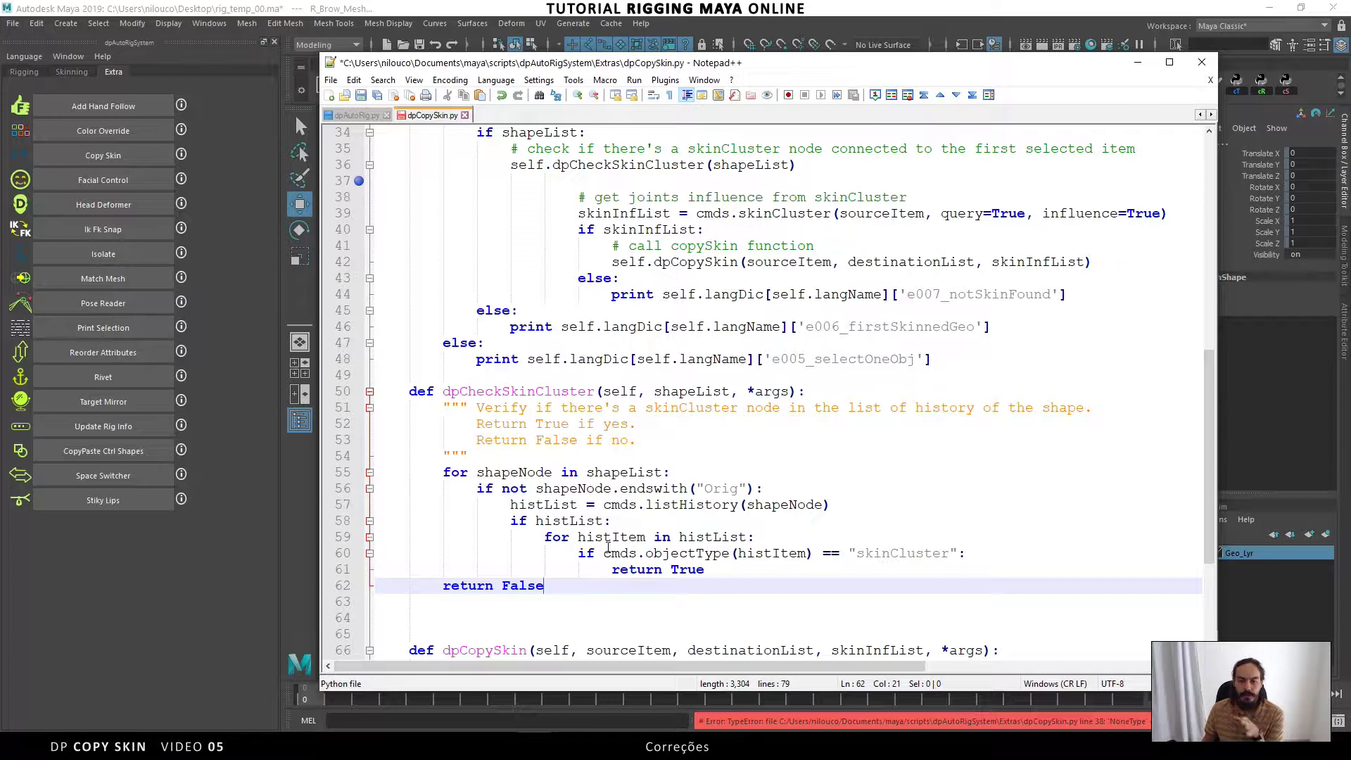
Add a blank line before dpCheckSkinCluster, remove the stray indented line after return False, and save
{"action": "left_click", "coordinate": [485, 377]}
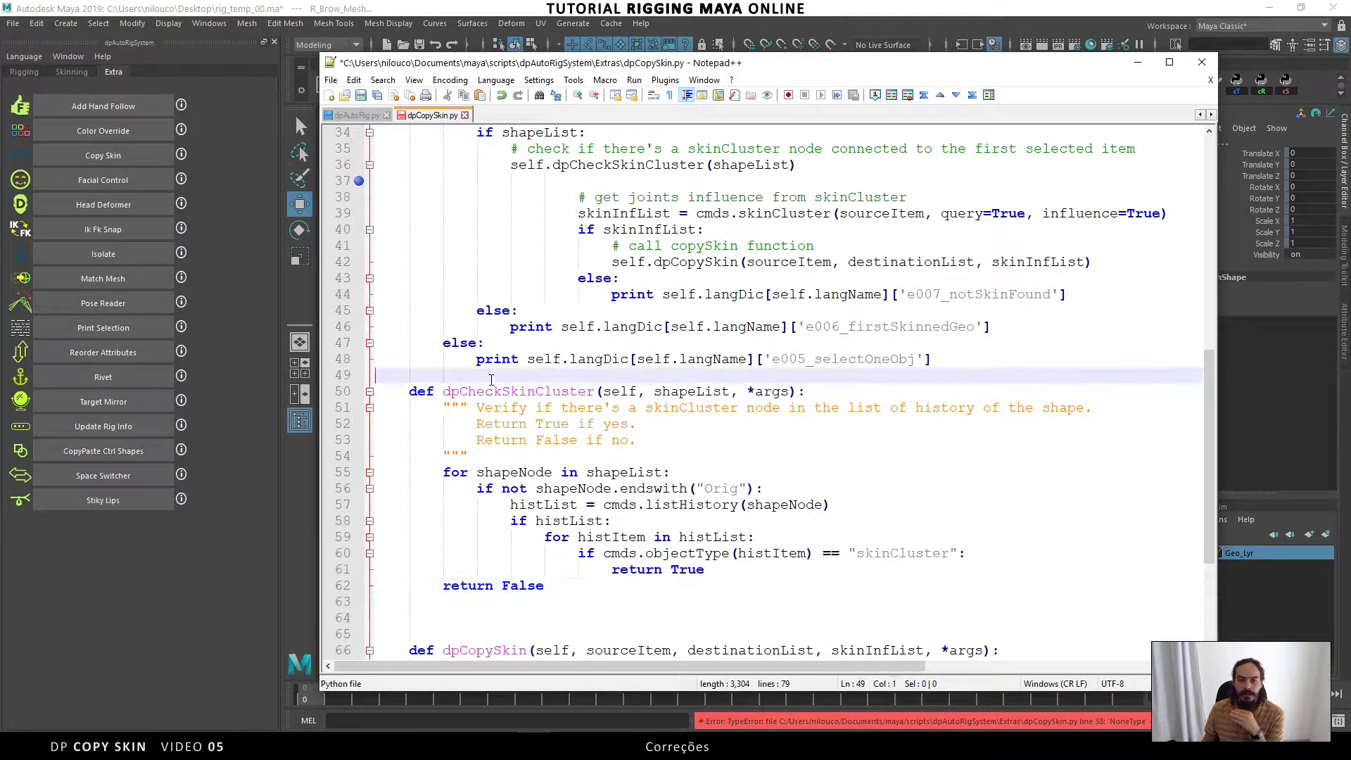
{"action": "key", "text": "Return"}
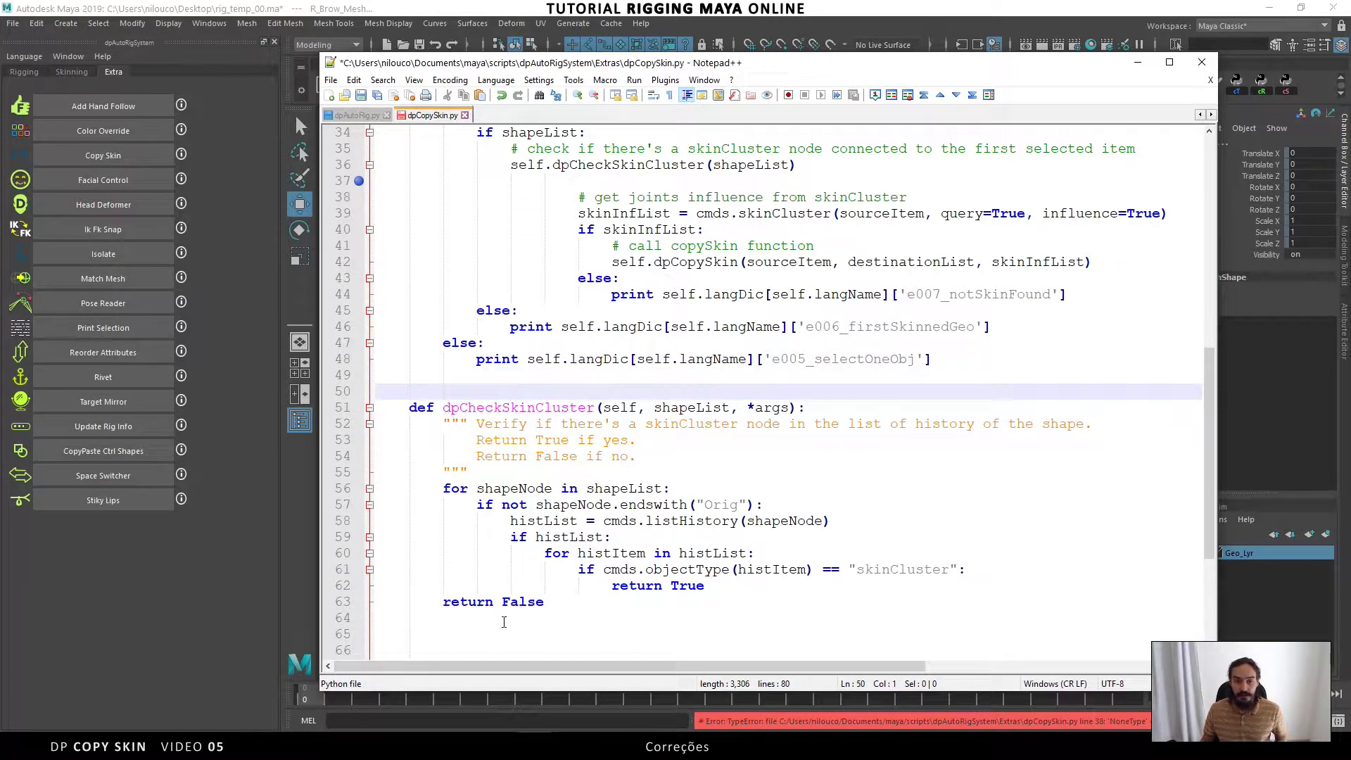
{"action": "left_click", "coordinate": [507, 619]}
{"action": "key", "text": "shift+Home"}
{"action": "key", "text": "BackSpace"}
{"action": "key", "text": "BackSpace"}
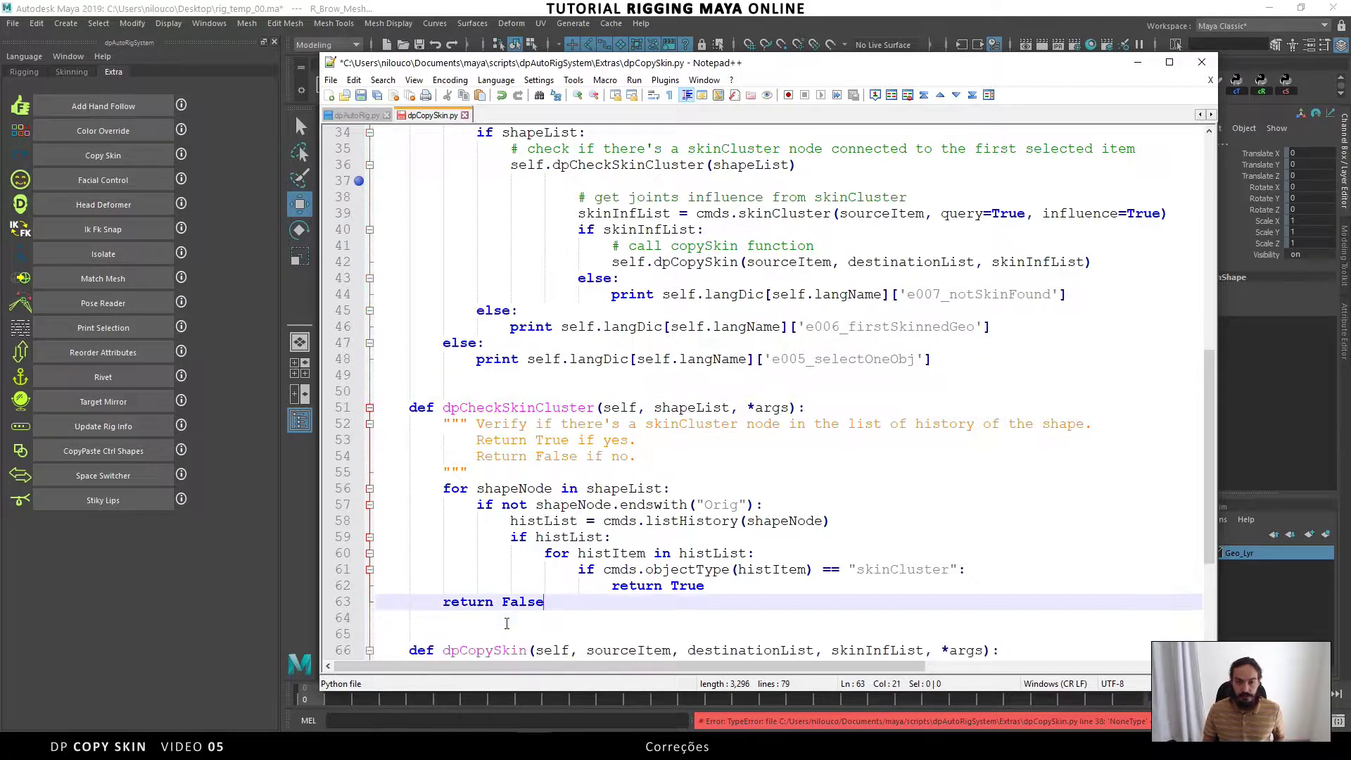
{"action": "left_click", "coordinate": [506, 623]}
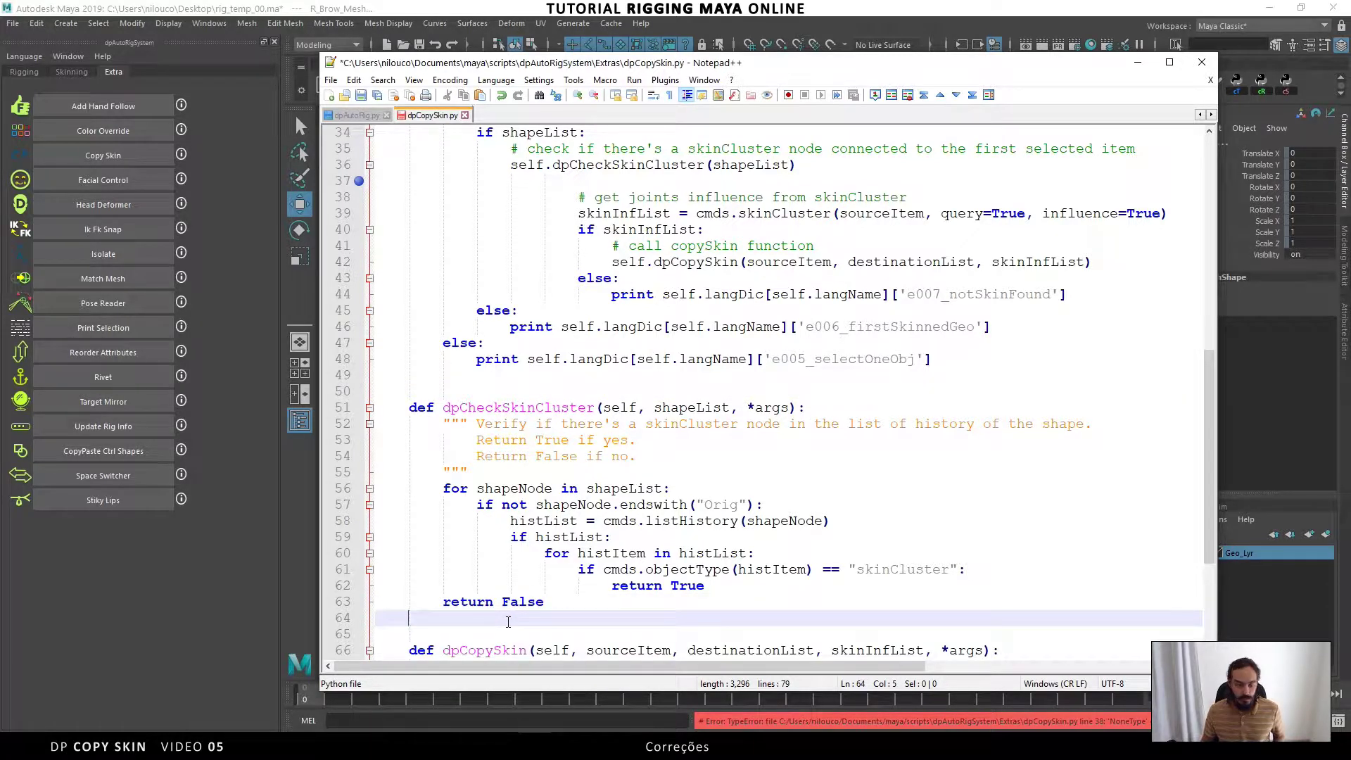
{"action": "key", "text": "ctrl+s"}
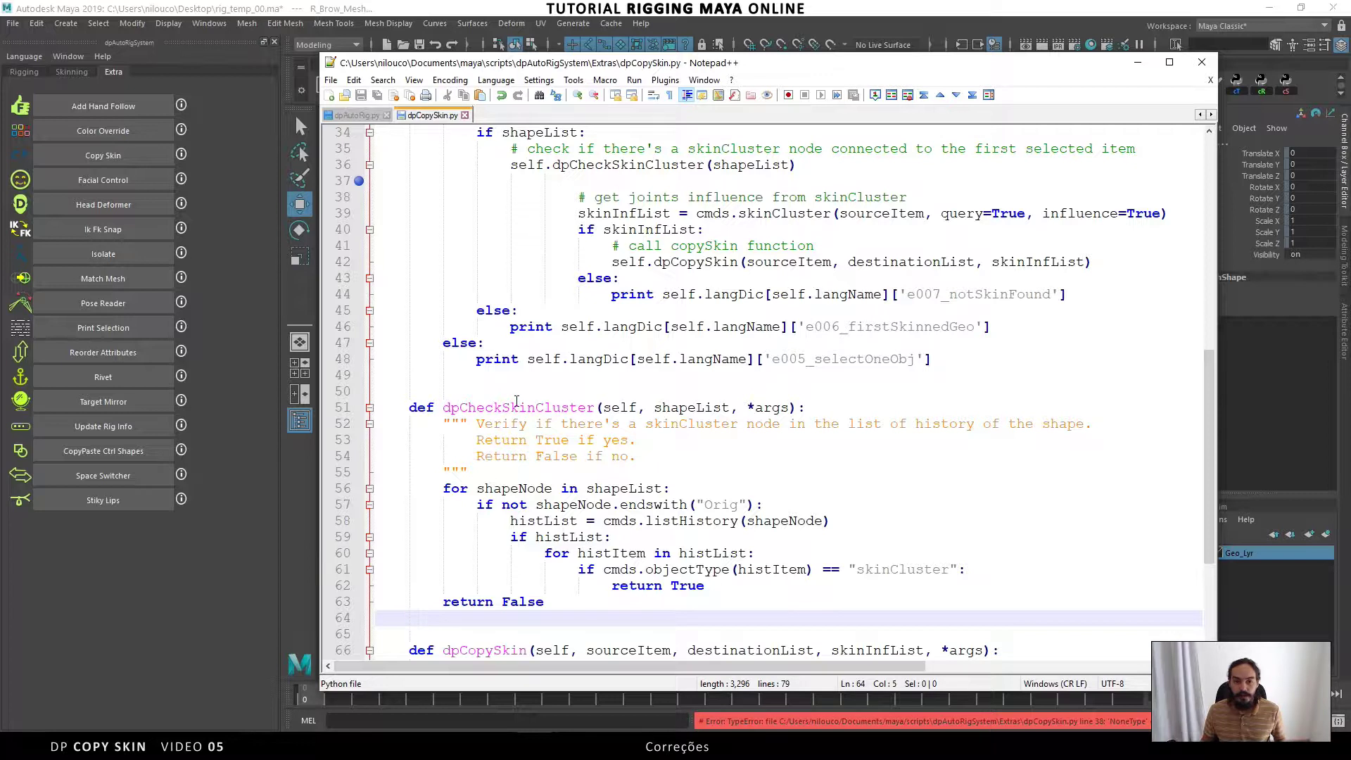
{"action": "left_click", "coordinate": [508, 165]}
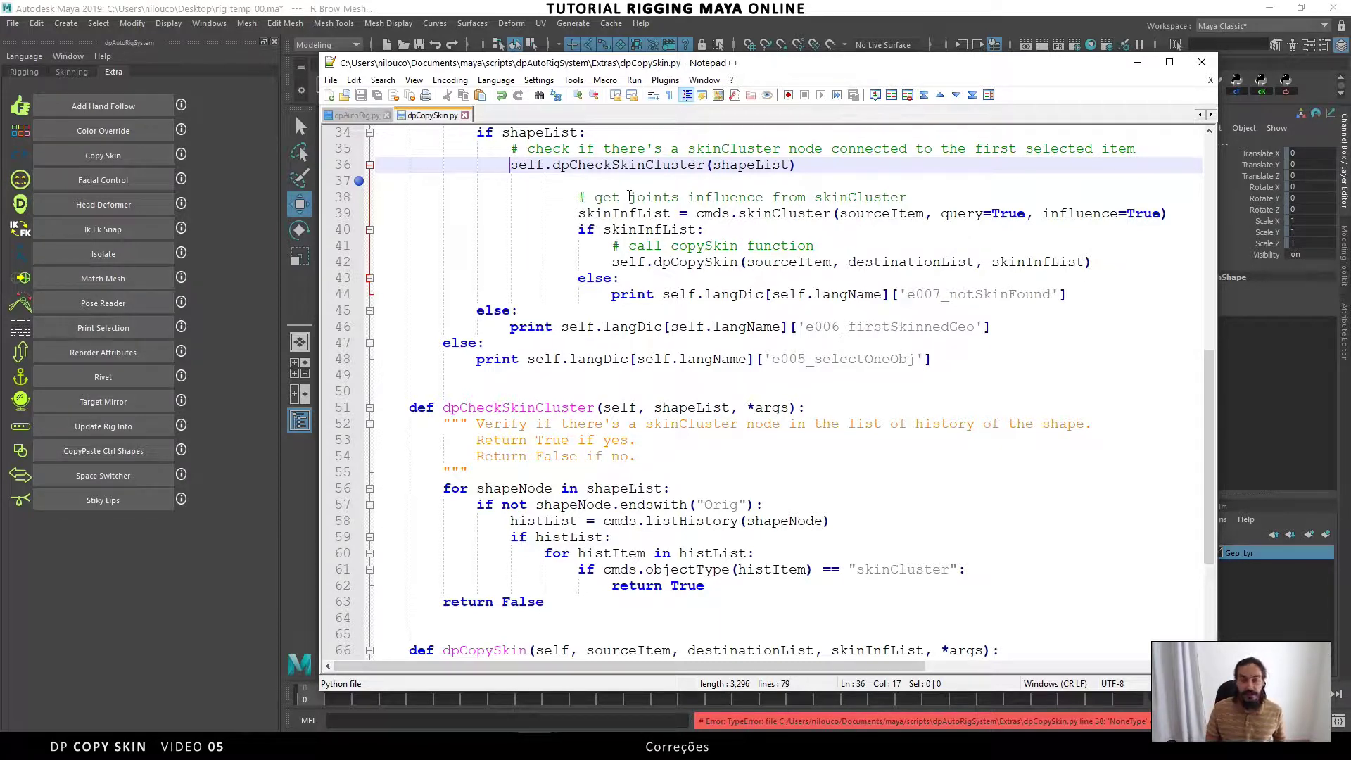
Assign the dpCheckSkinCluster(shapeList) result to a checkSkin variable on line 36
{"action": "type", "text": "che"}
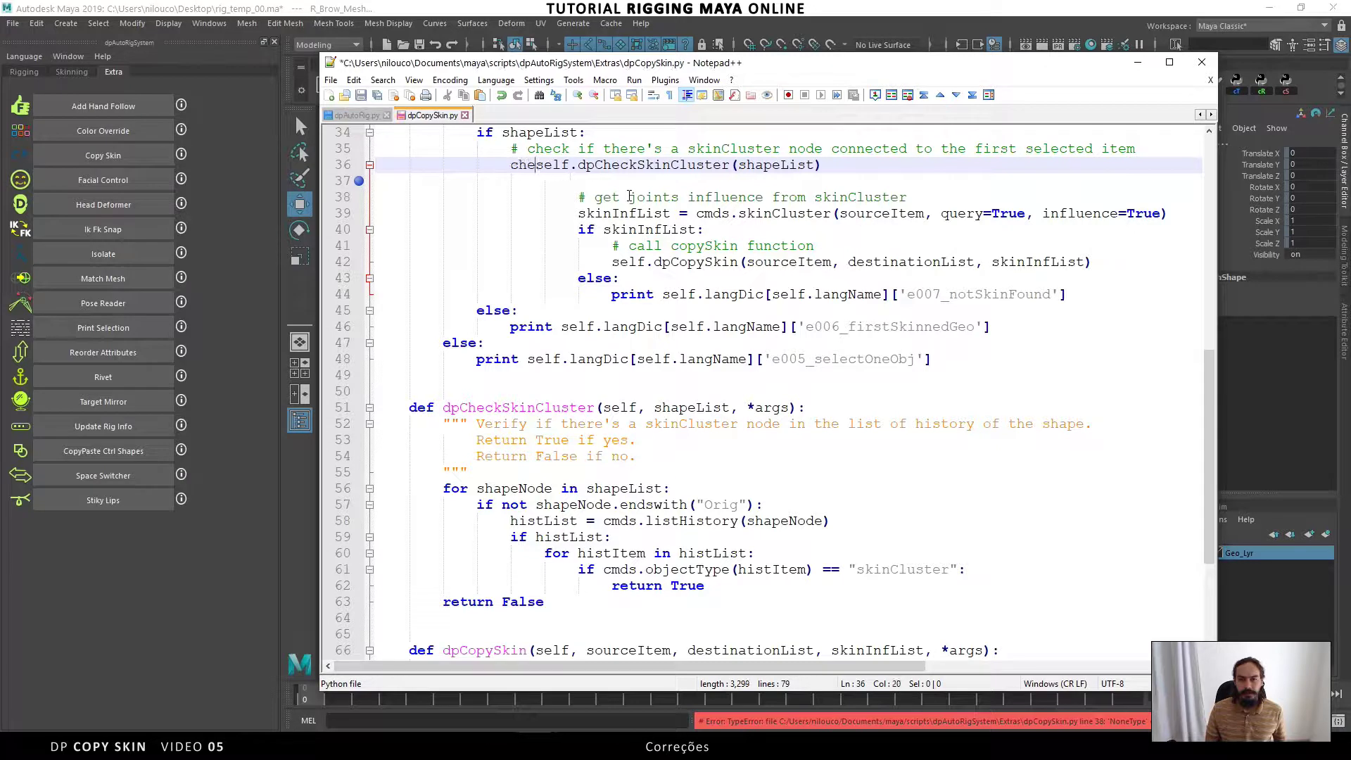
{"action": "type", "text": "ck"}
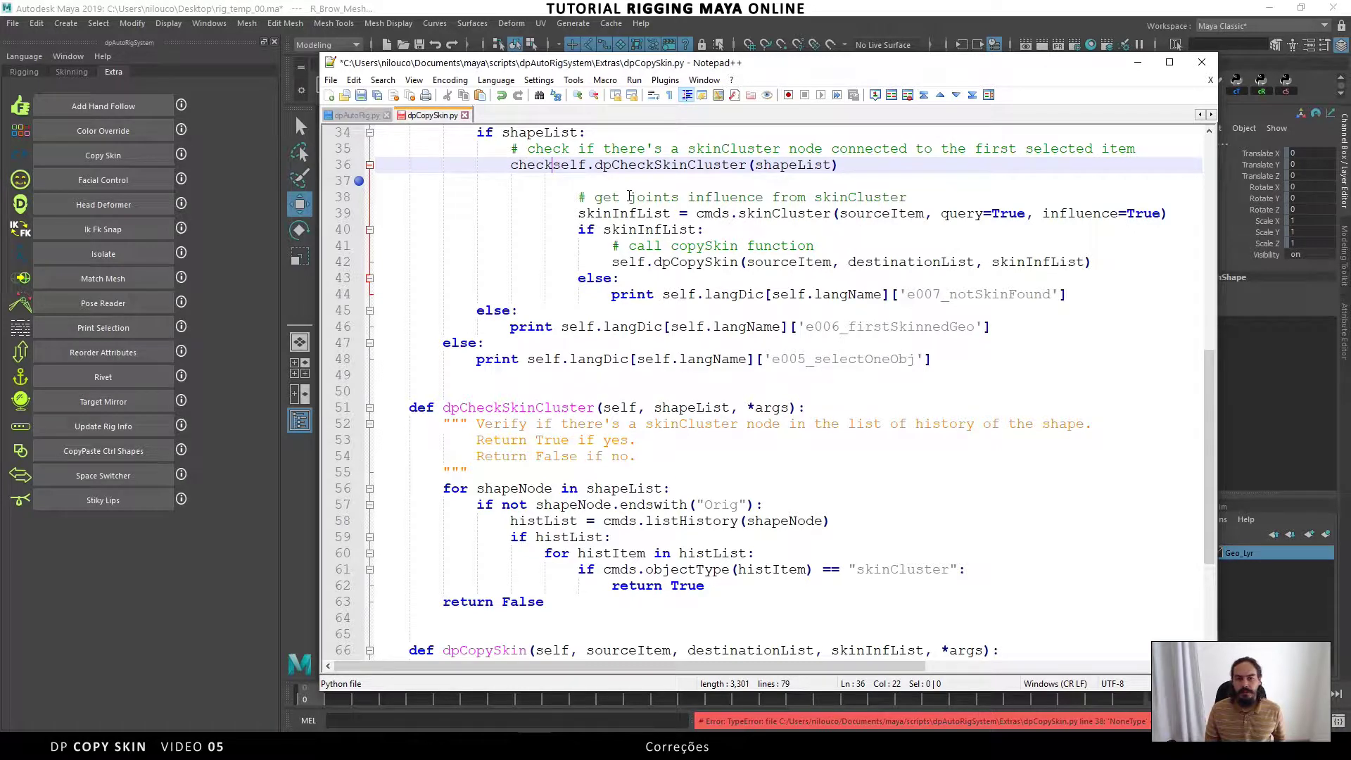
{"action": "type", "text": "Skin"}
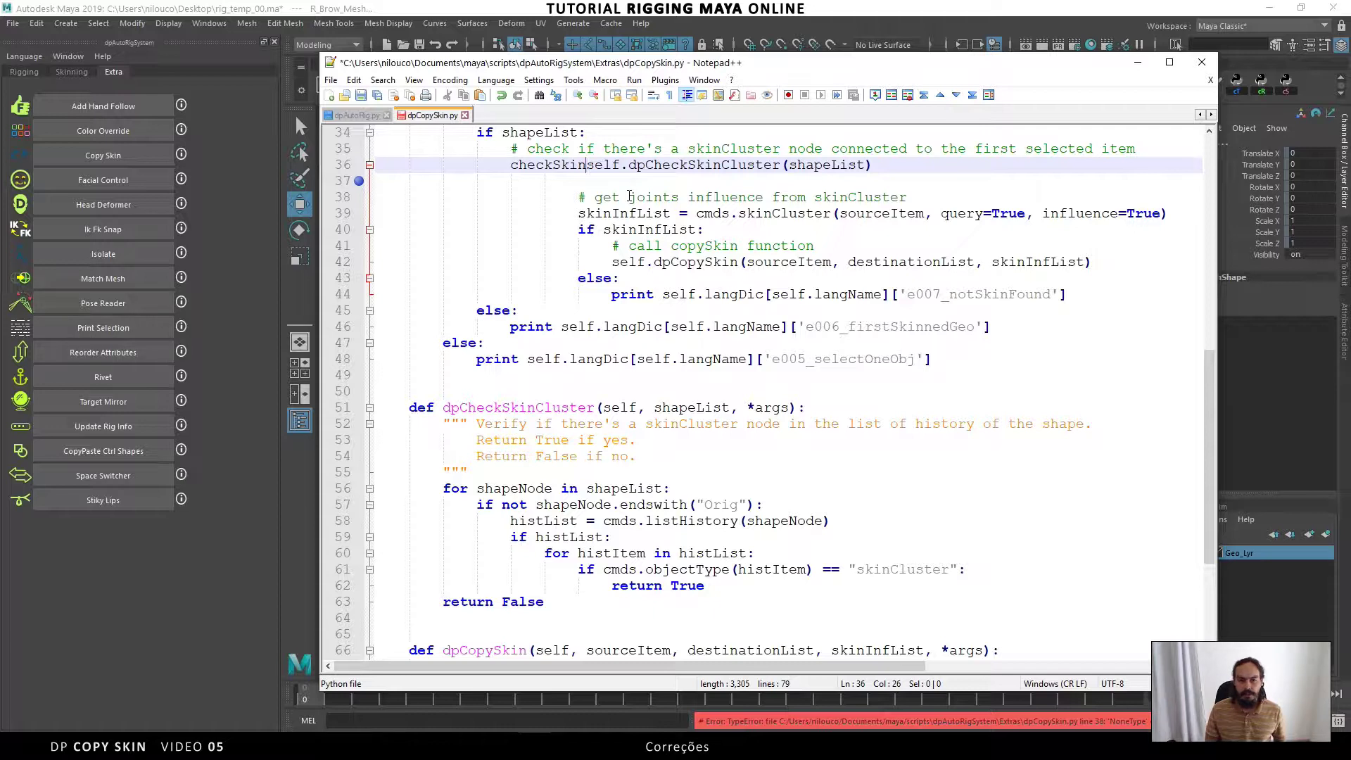
{"action": "type", "text": " ="}
{"action": "scroll", "coordinate": [630, 197], "scroll_direction": "up", "scroll_amount": 2}
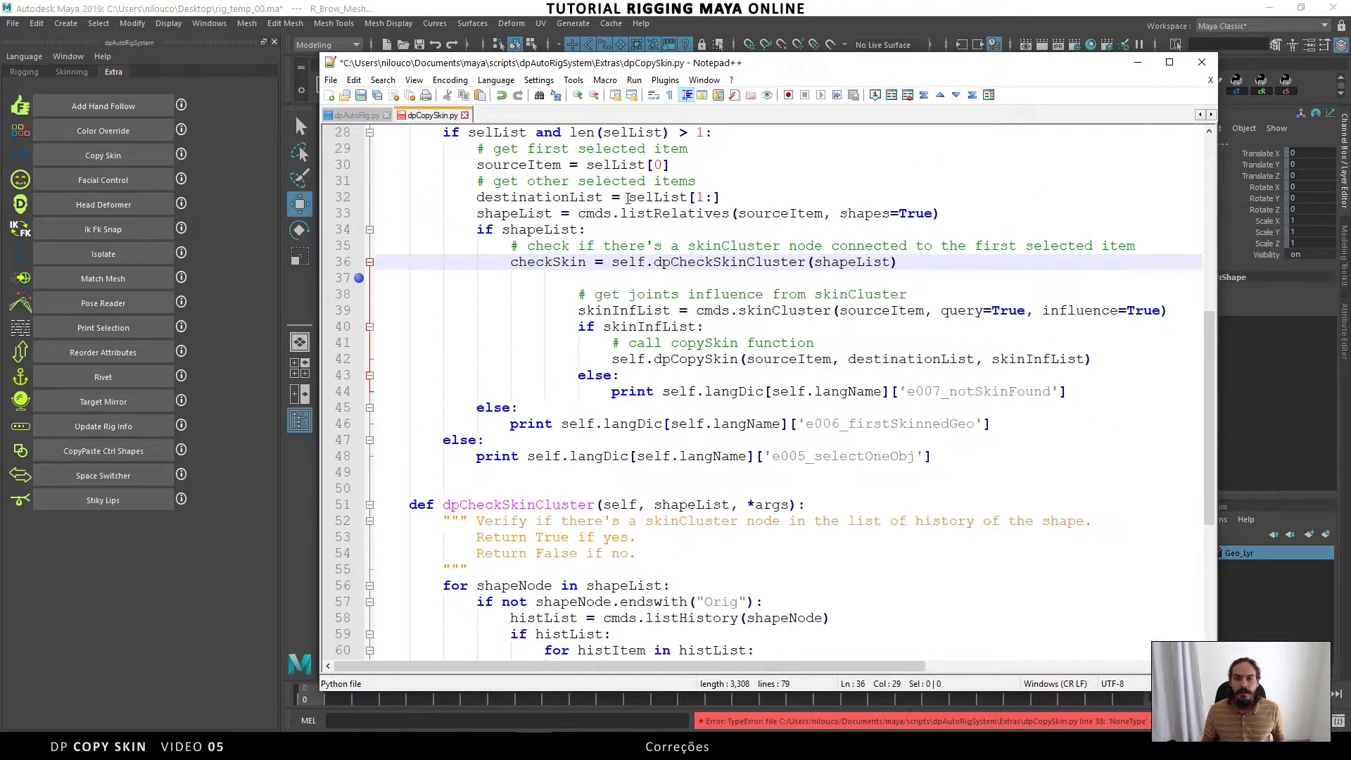
{"action": "left_click", "coordinate": [569, 280]}
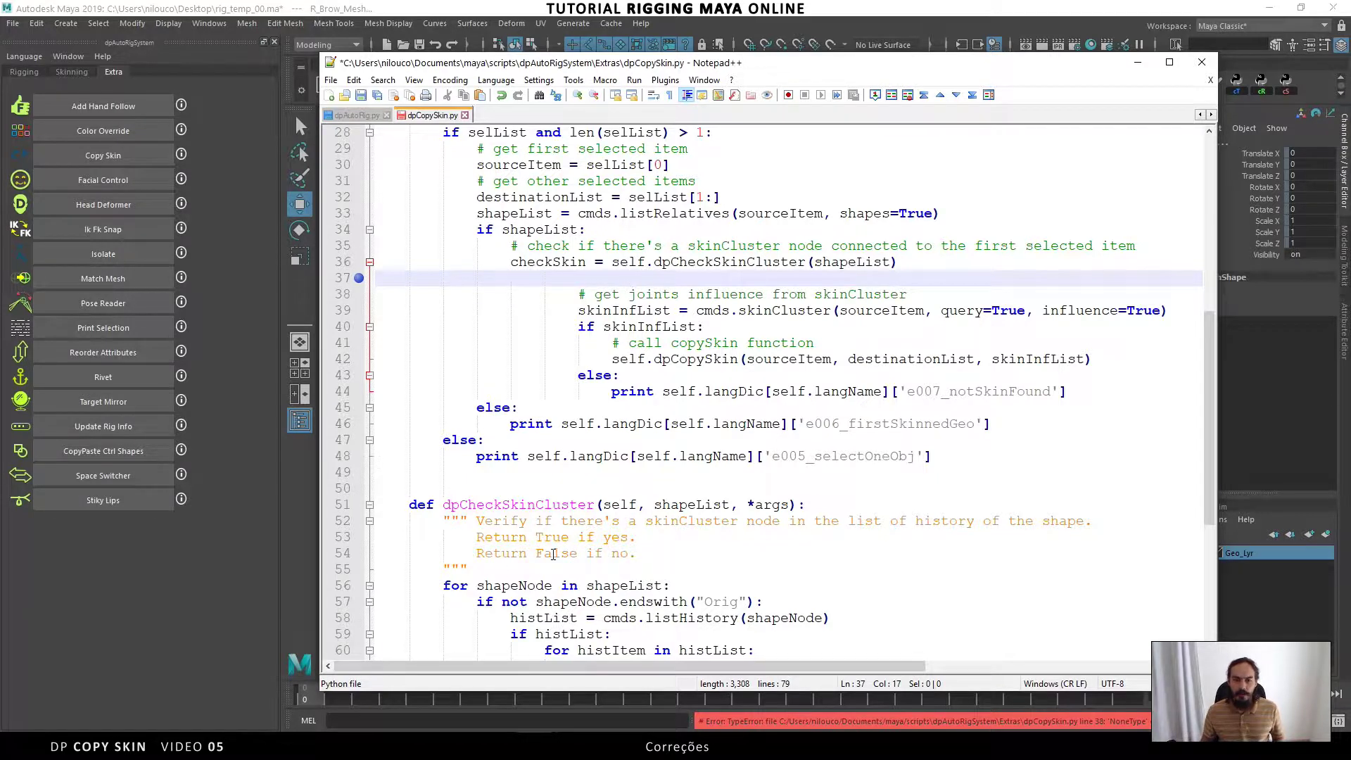
{"action": "scroll", "coordinate": [553, 554], "scroll_direction": "down", "scroll_amount": 1}
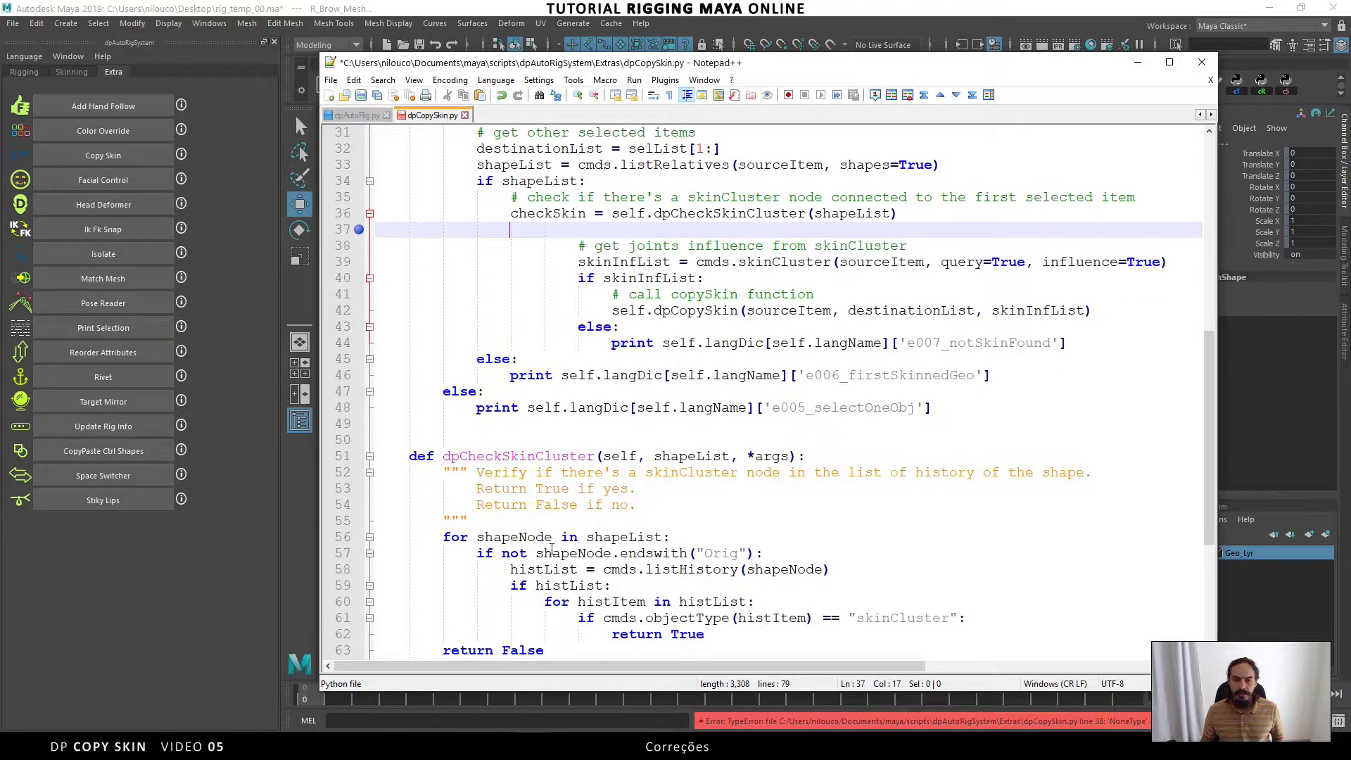
{"action": "double_click", "coordinate": [563, 216]}
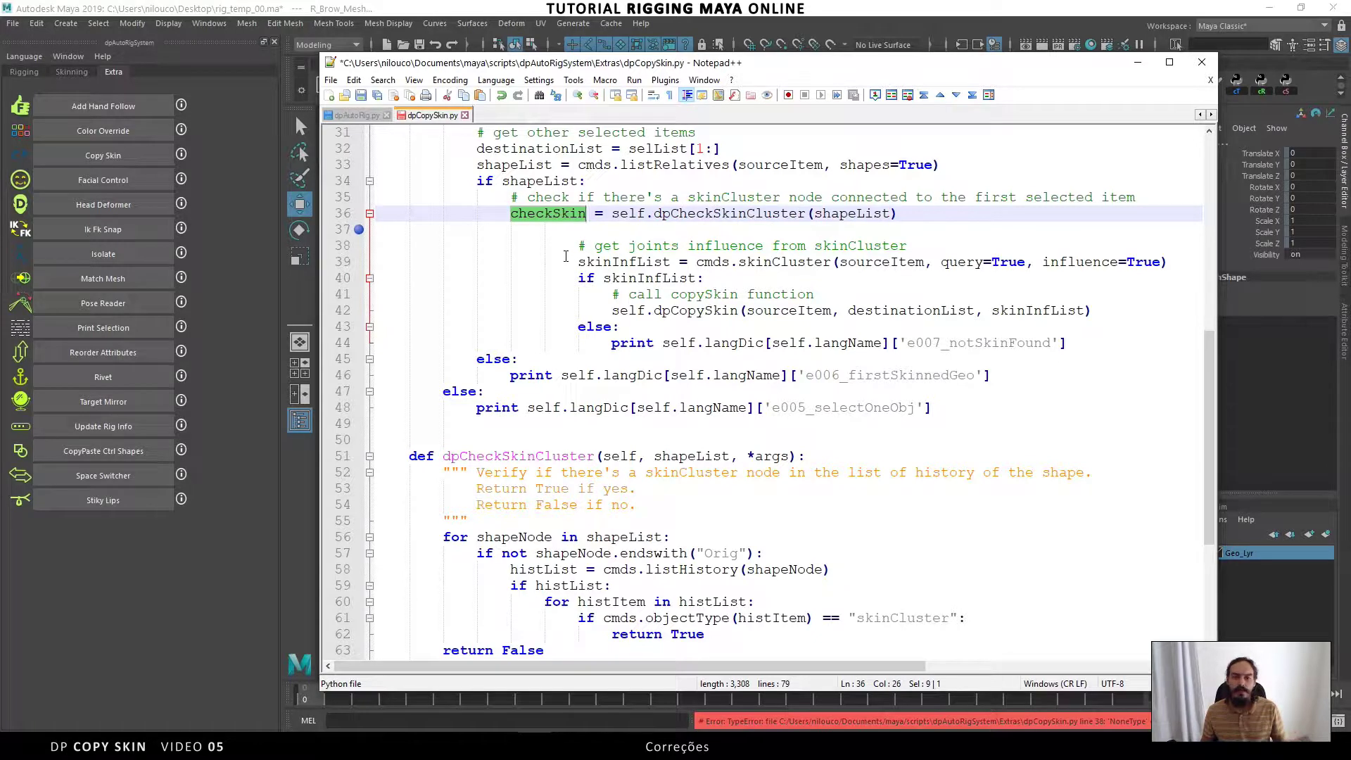
Add 'if checkSkin:' on line 37, re-indent lines 38–44 beneath it, and save dpCopySkin.py
{"action": "left_click", "coordinate": [545, 229]}
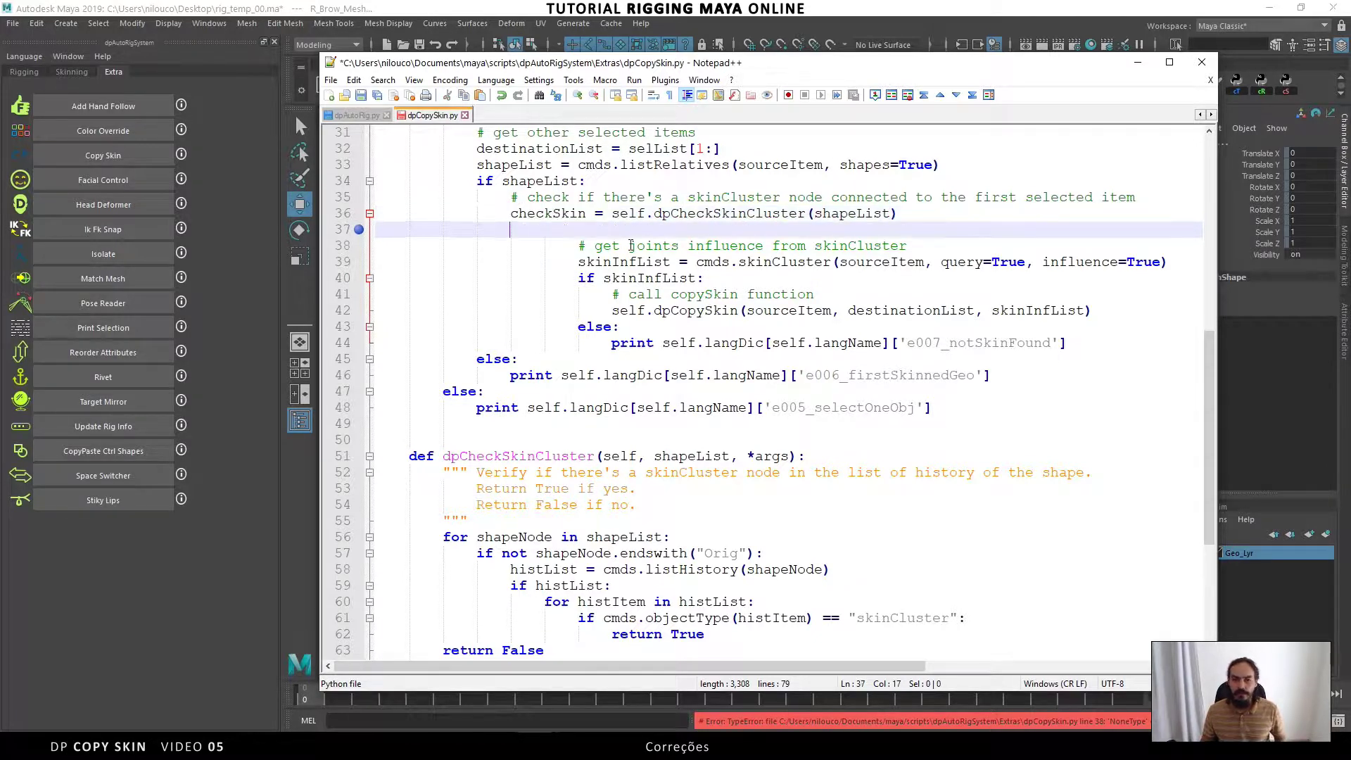
{"action": "type", "text": "if chek"}
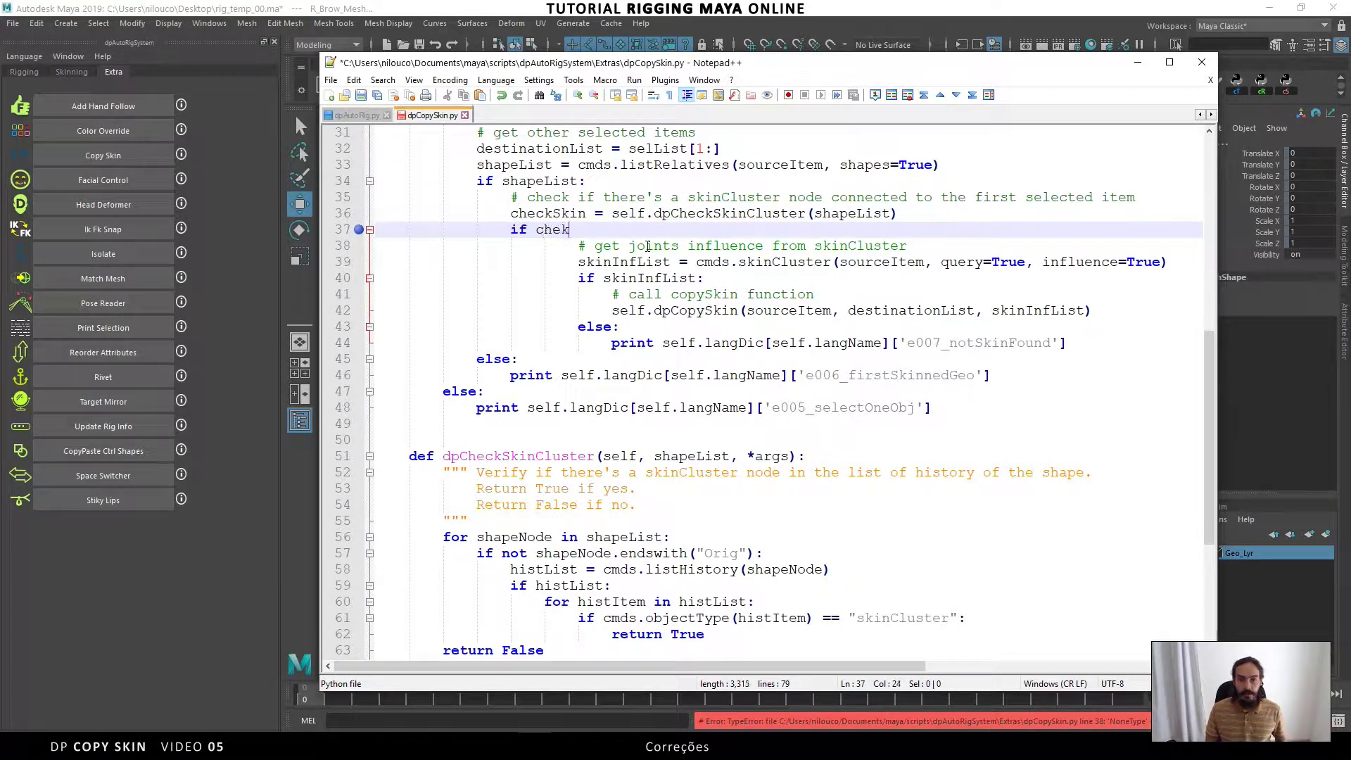
{"action": "key", "text": "BackSpace"}
{"action": "type", "text": "ckSkin:"}
{"action": "key", "text": "Down"}
{"action": "key", "text": "shift+Down"}
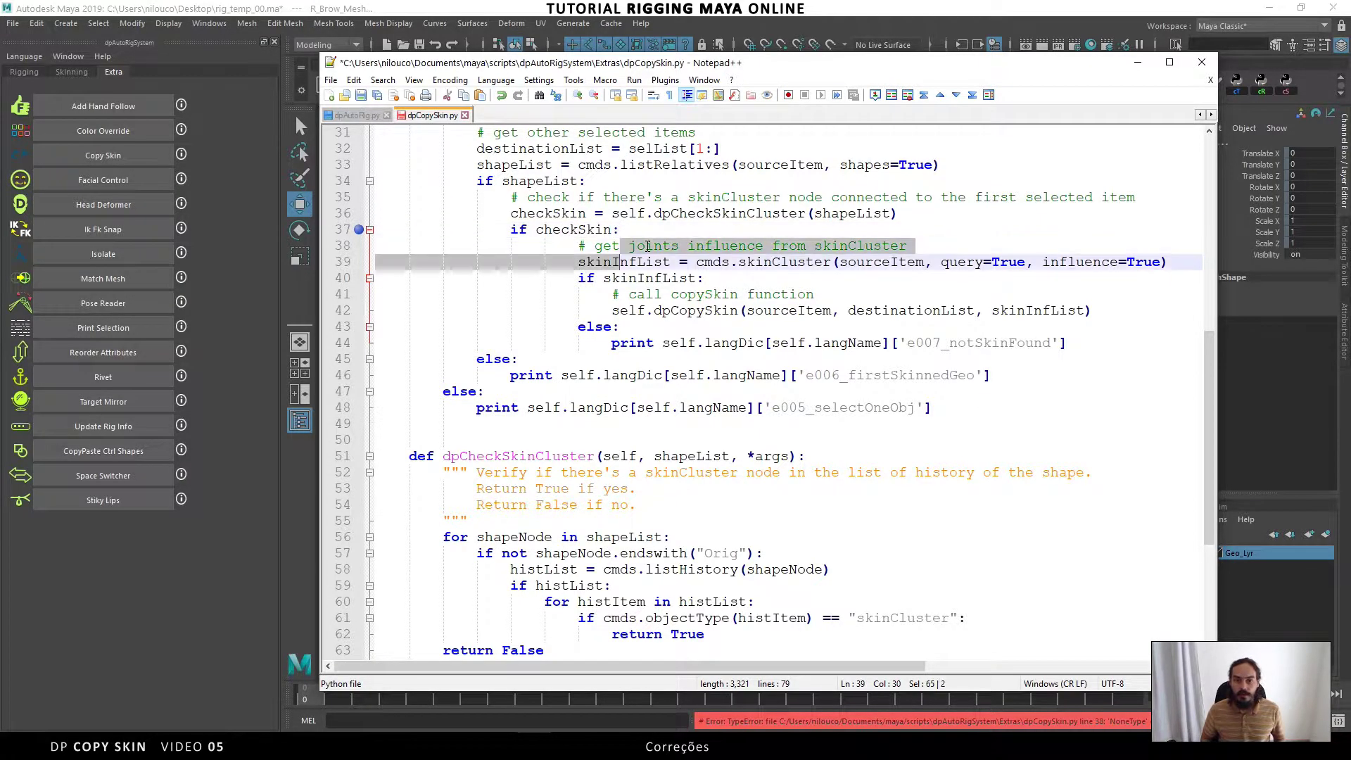
{"action": "key", "text": "shift+Down"}
{"action": "key", "text": "shift+Down"}
{"action": "key", "text": "shift+Down"}
{"action": "key", "text": "shift+Down"}
{"action": "key", "text": "shift+Down"}
{"action": "key", "text": "shift+Tab"}
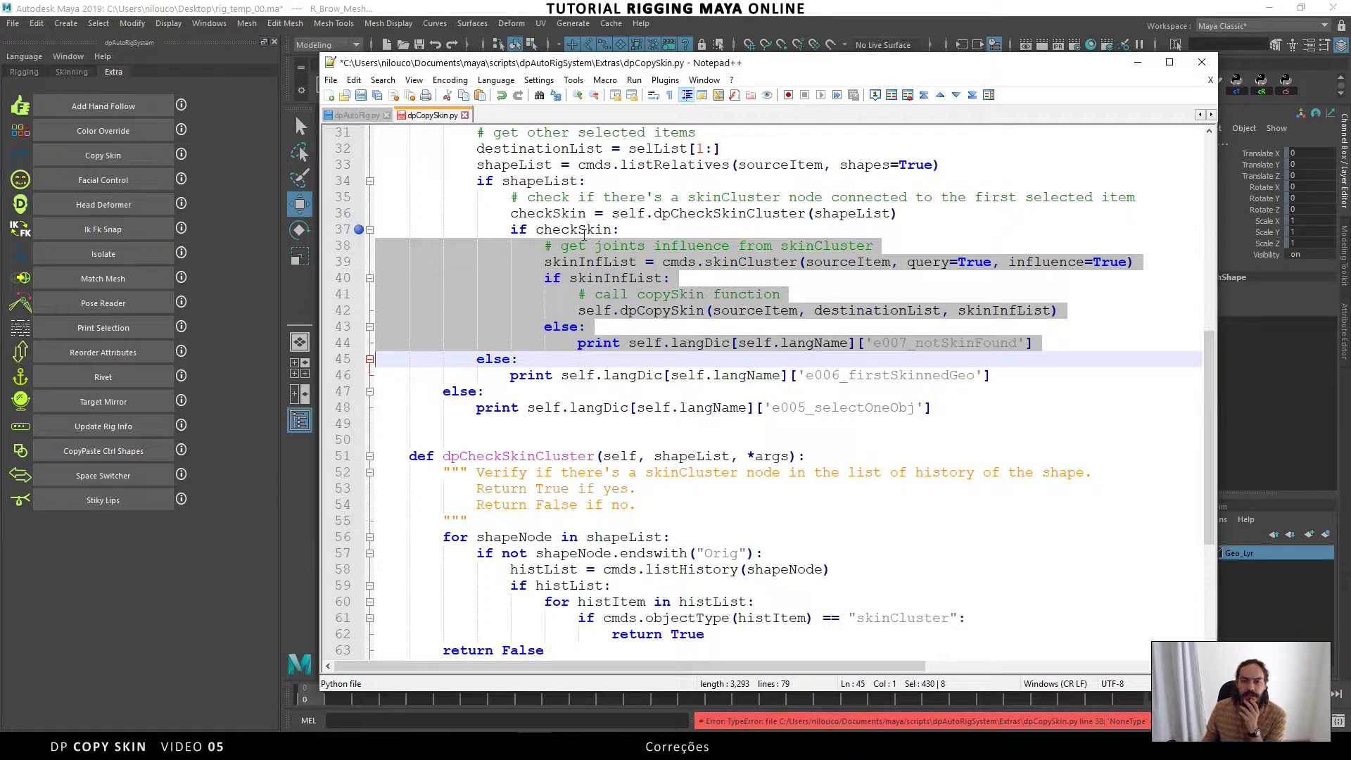
{"action": "double_click", "coordinate": [555, 230]}
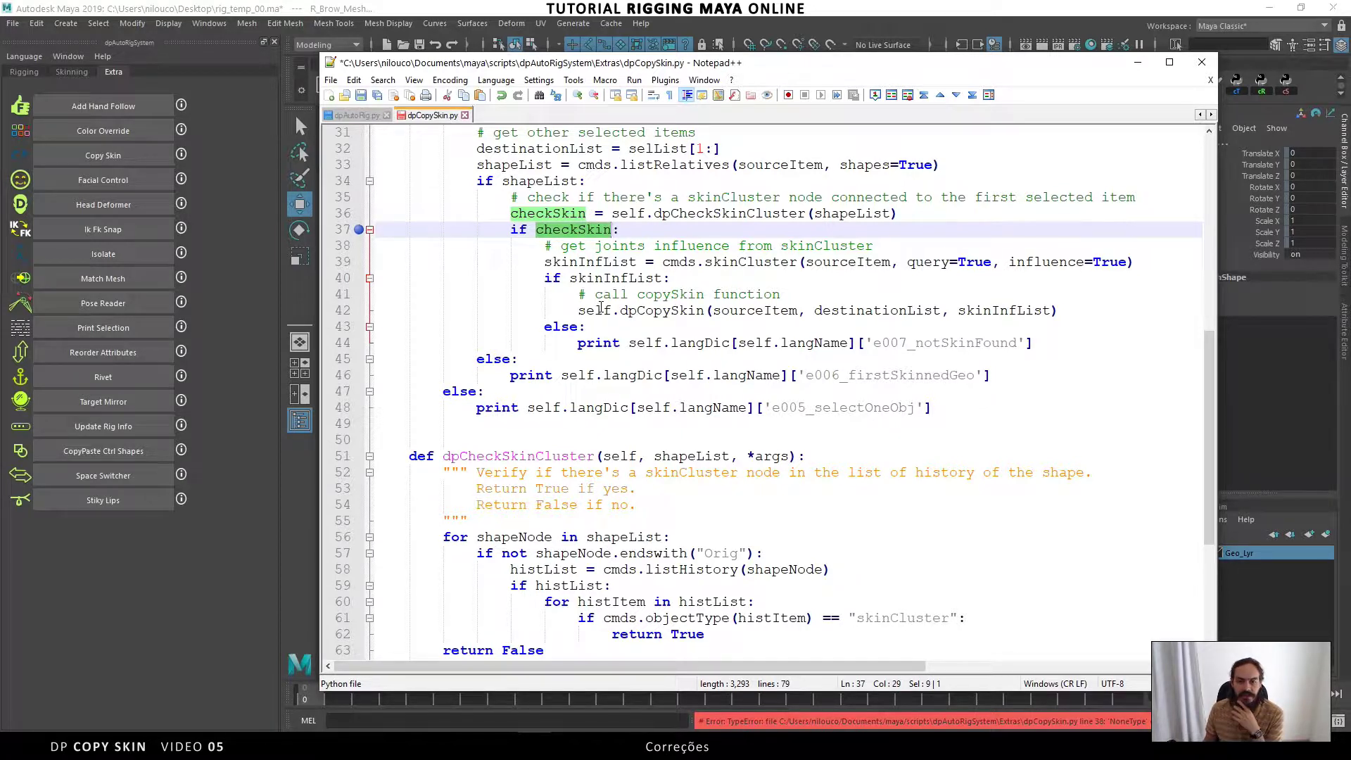
{"action": "key", "text": "ctrl+s"}
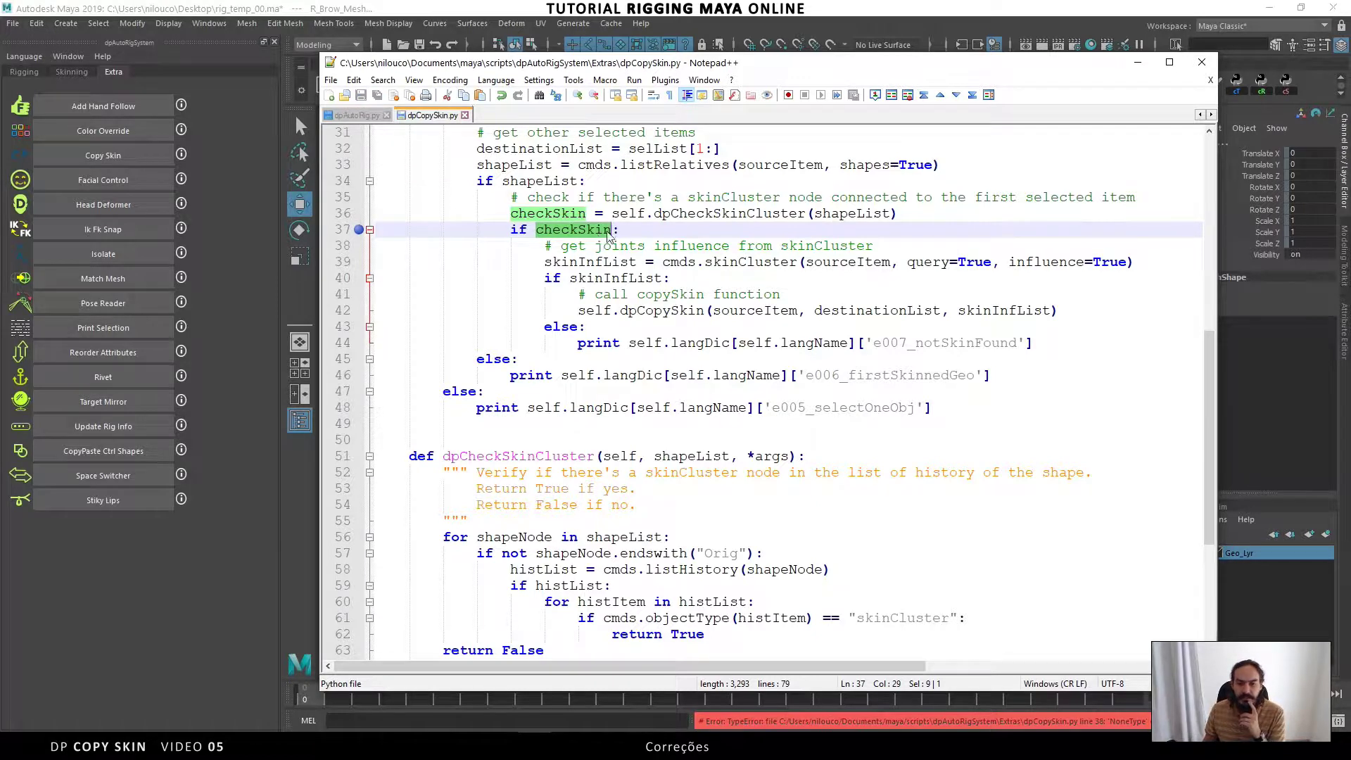
Reload dpAutoRigSystem, Copy Skin from Head_Mesh onto L_Brow_Mesh, and check the Script Editor log
{"action": "left_click", "coordinate": [537, 16]}
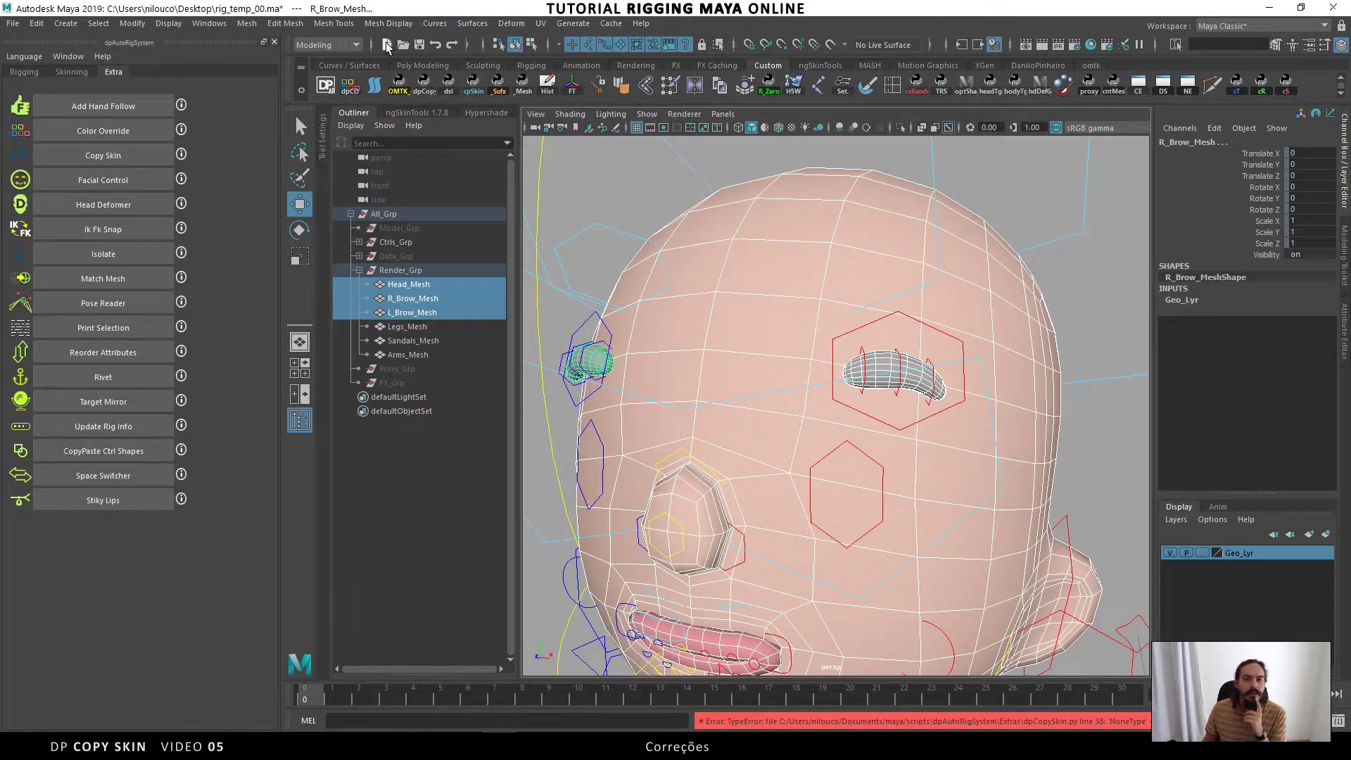
{"action": "left_click", "coordinate": [326, 86]}
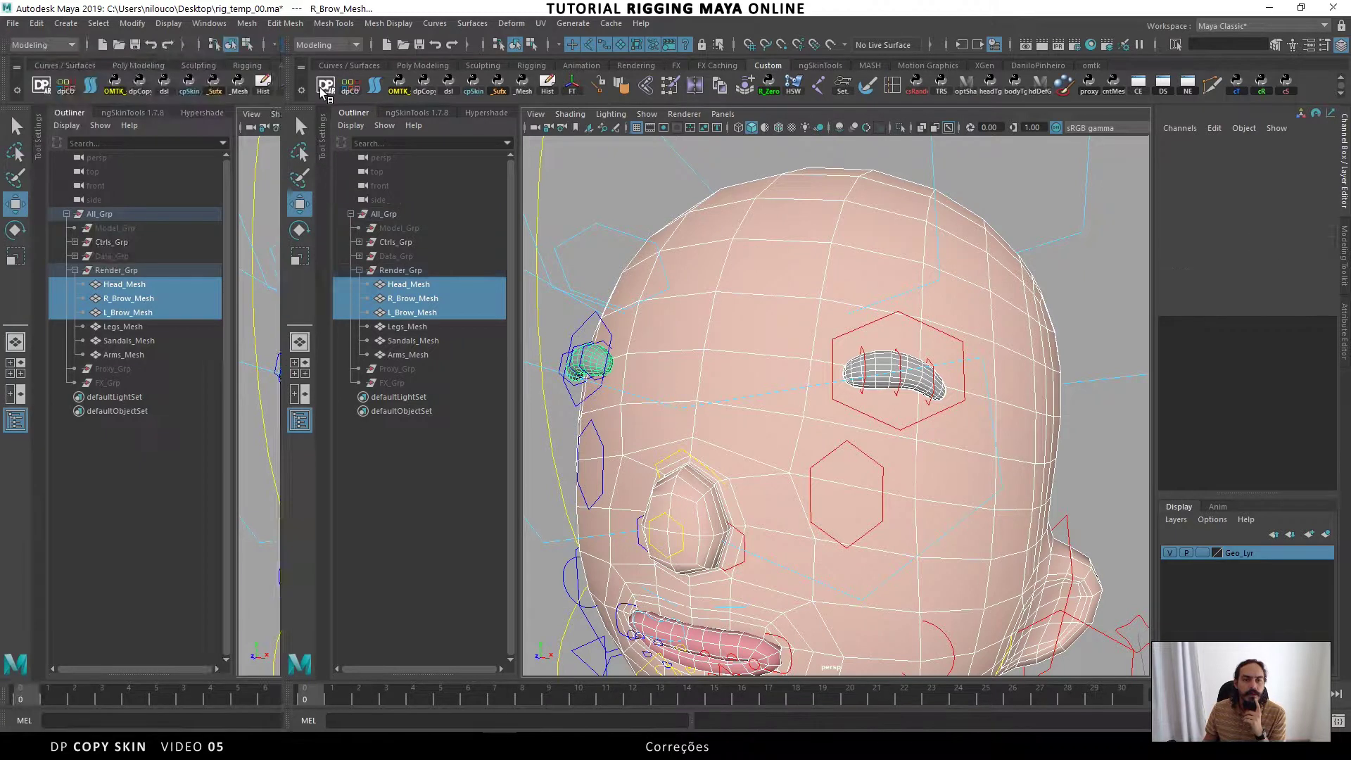
{"action": "left_click", "coordinate": [114, 74]}
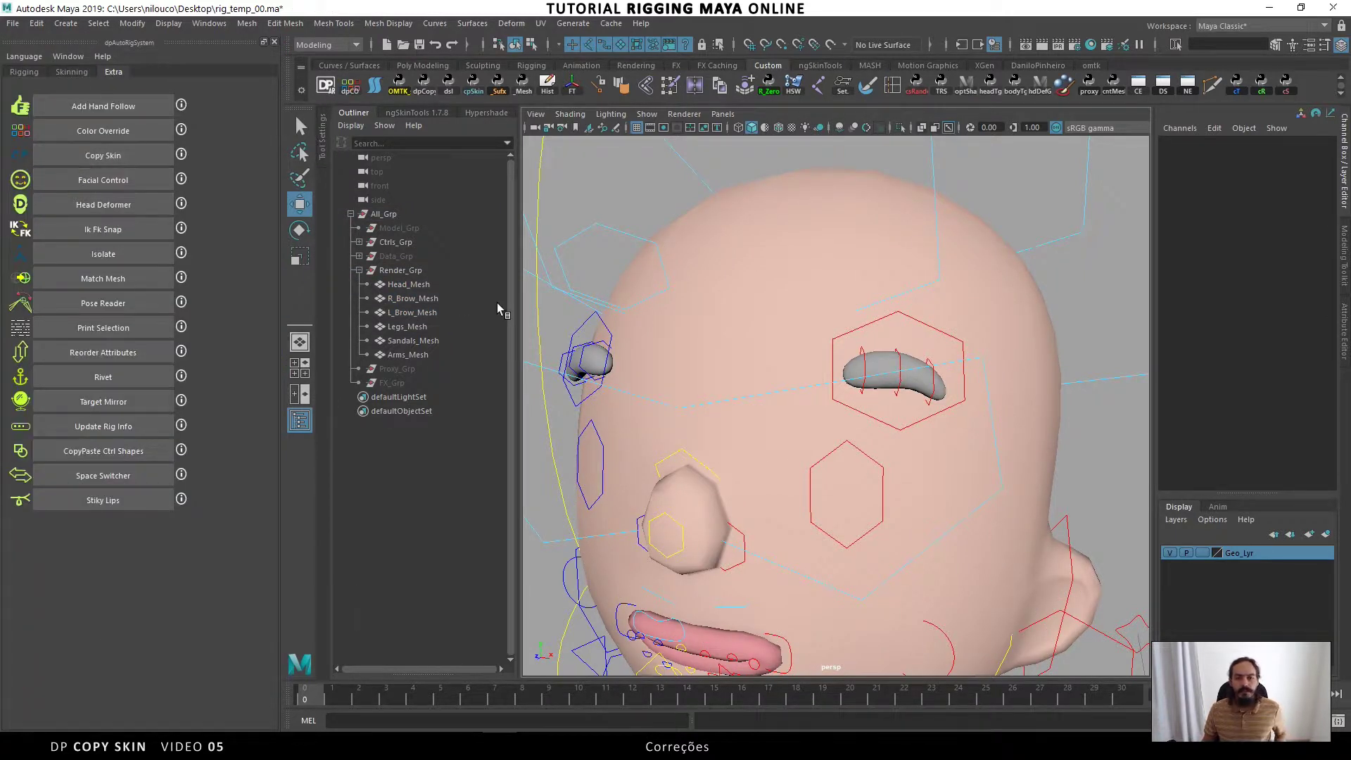
{"action": "left_click", "coordinate": [593, 362]}
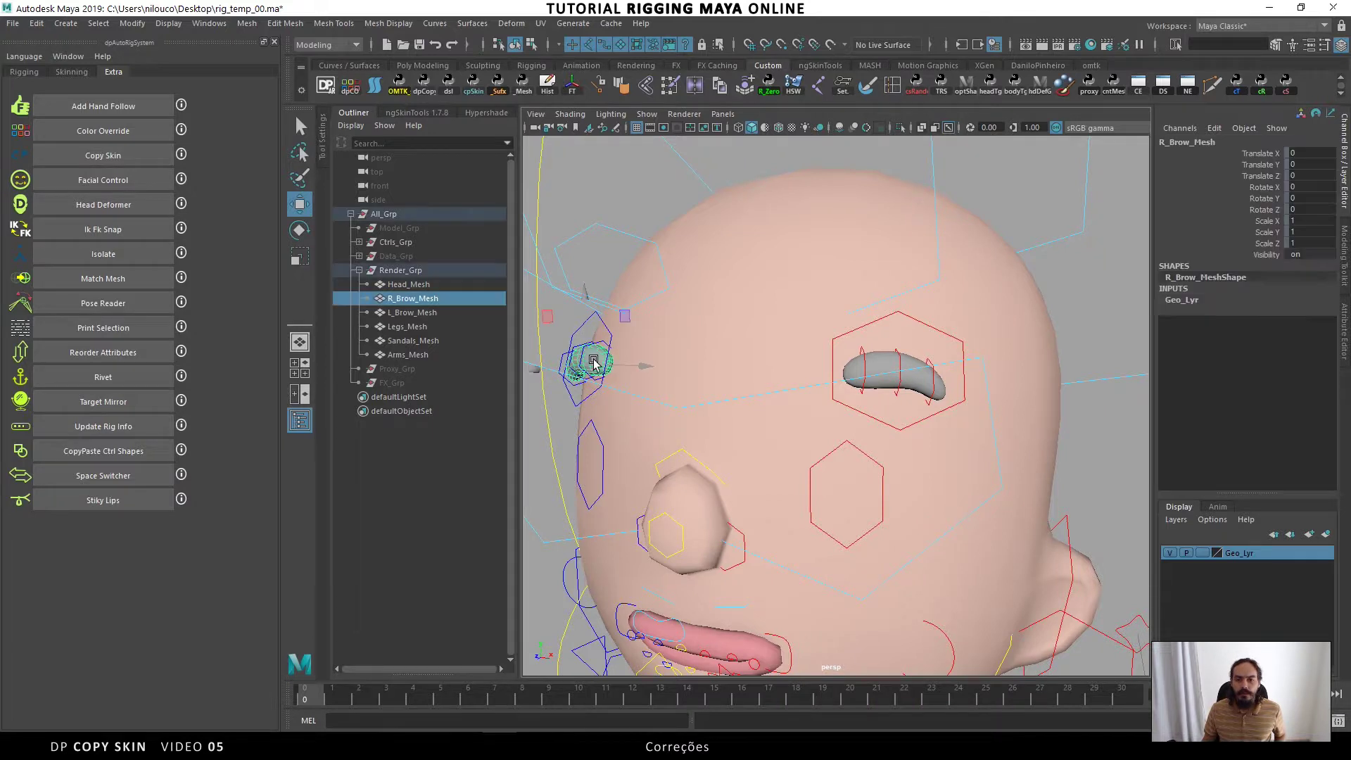
{"action": "left_click", "coordinate": [867, 362], "text": "shift"}
{"action": "left_click", "coordinate": [774, 325]}
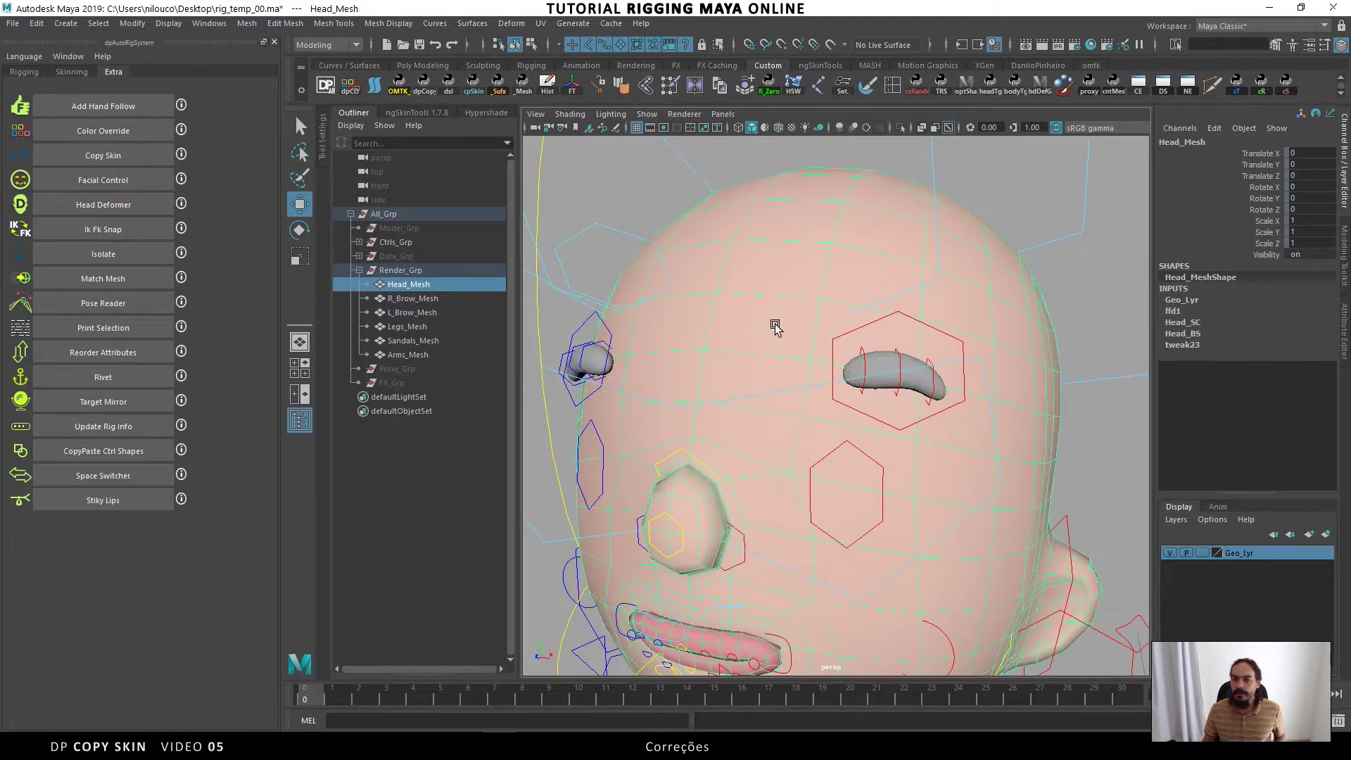
{"action": "left_click", "coordinate": [874, 361], "text": "shift"}
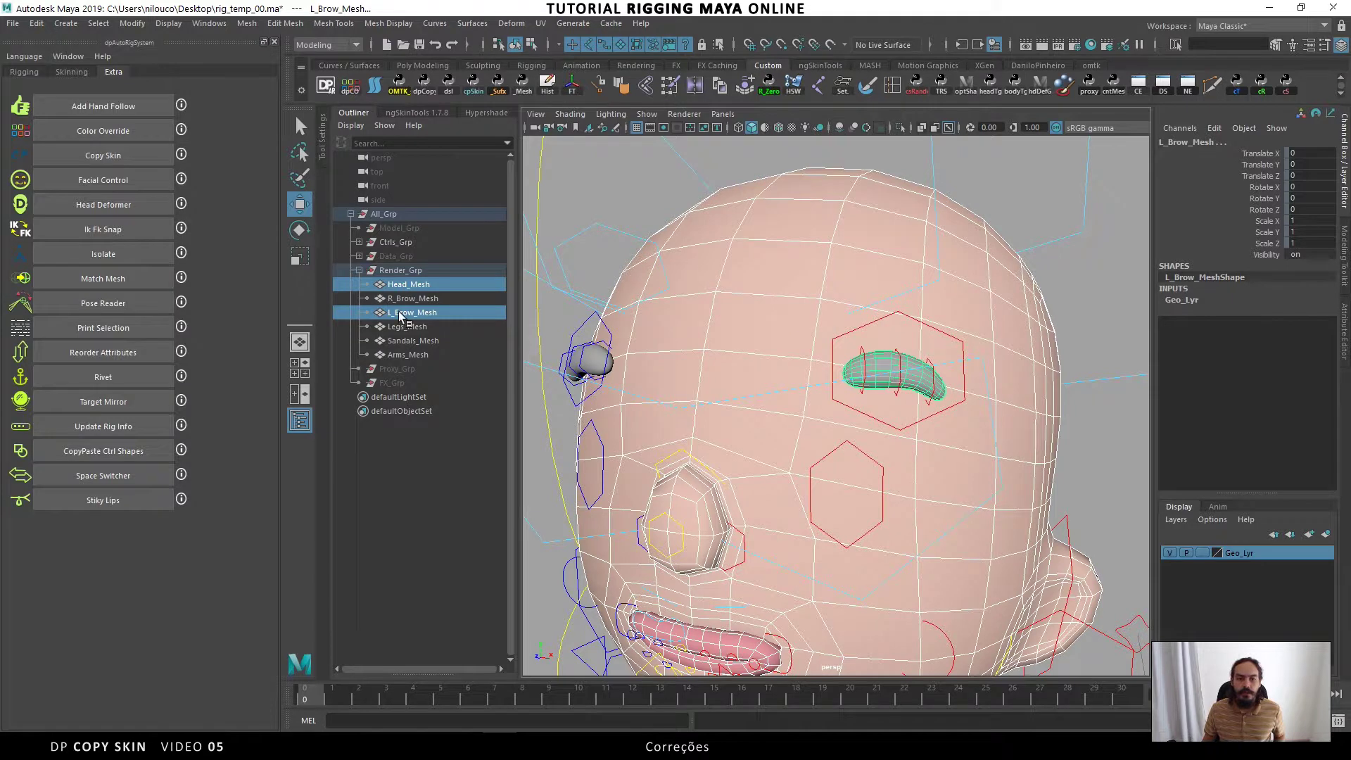
{"action": "left_click", "coordinate": [71, 155]}
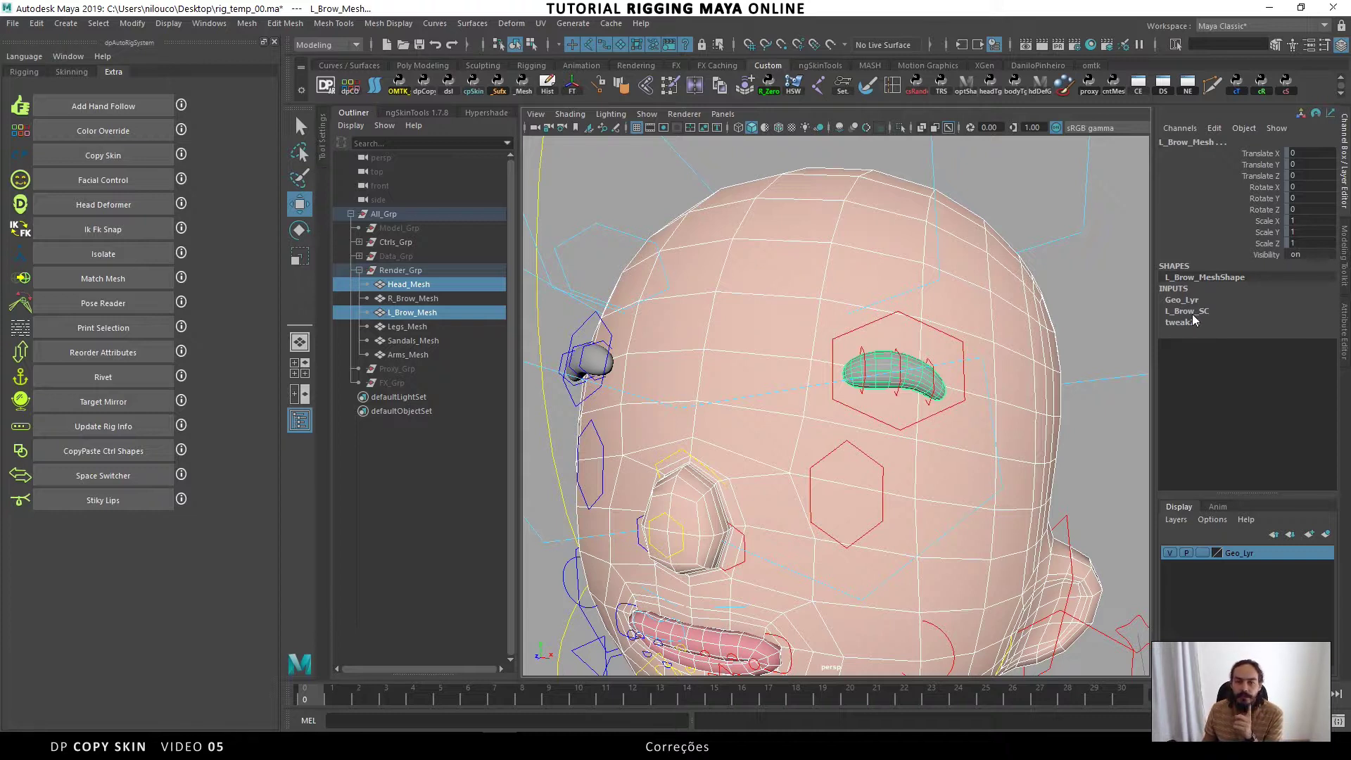
{"action": "left_click", "coordinate": [1337, 722]}
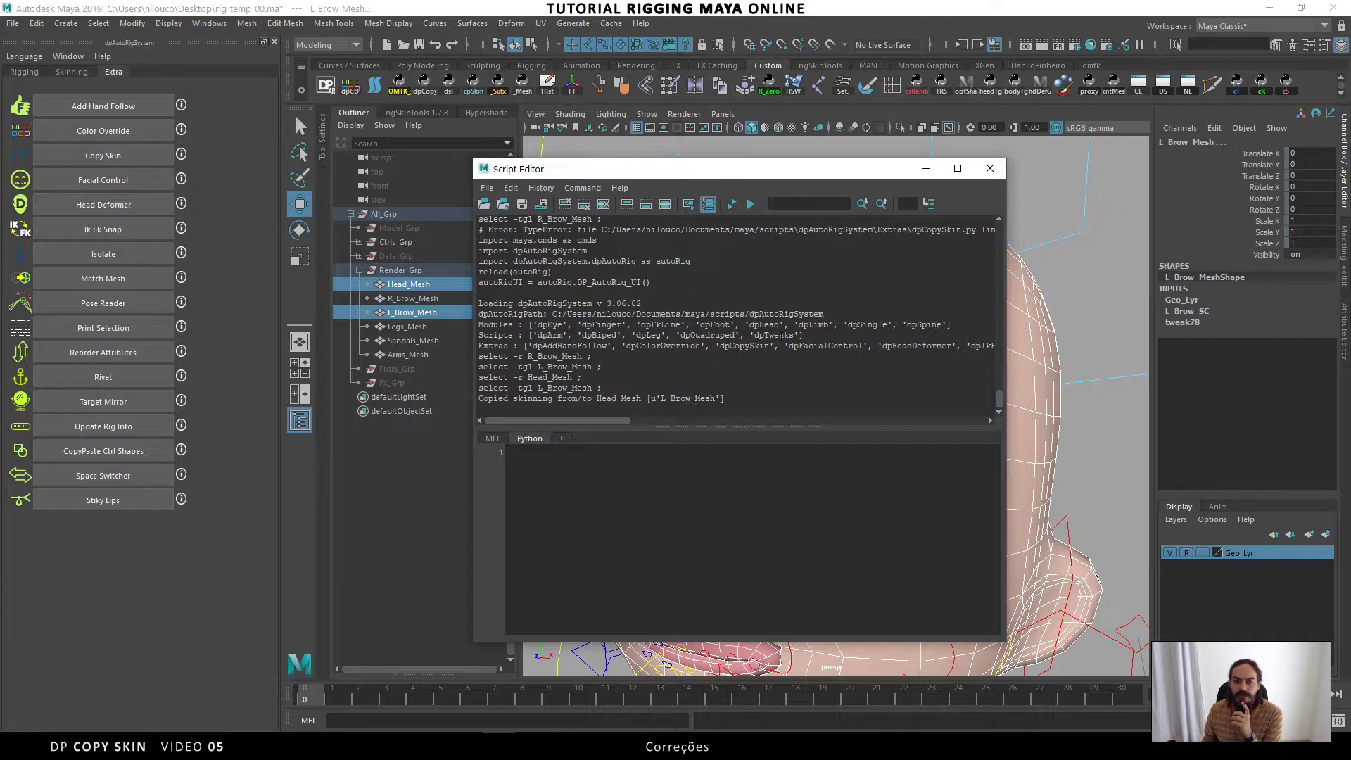
Duplicate R_Brow_Mesh as R_Brow_Mesh1 and unparent the copy to world level
{"action": "mouse_move", "coordinate": [886, 178]}
{"action": "left_mouse_down"}
{"action": "mouse_move", "coordinate": [1133, 189]}
{"action": "mouse_move", "coordinate": [1082, 190]}
{"action": "mouse_move", "coordinate": [1086, 168]}
{"action": "left_mouse_up"}
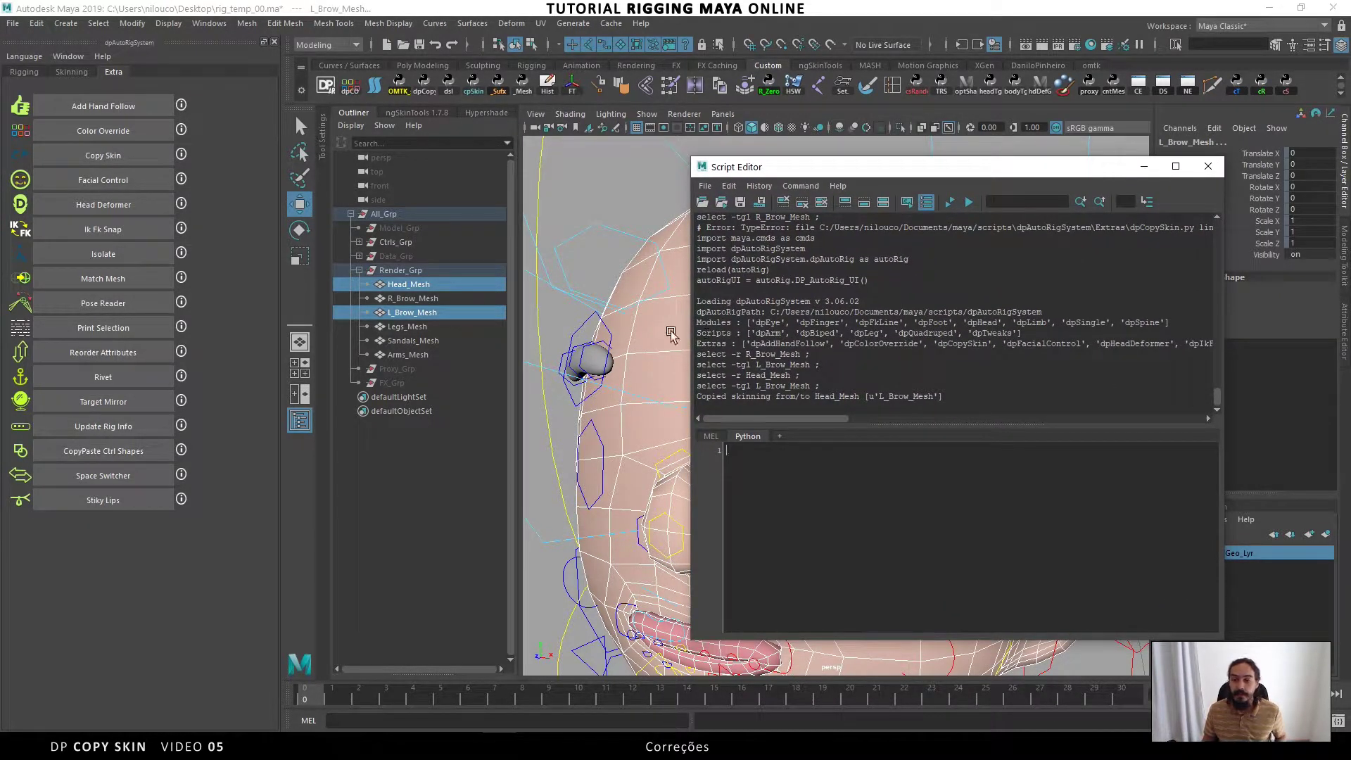
{"action": "left_click", "coordinate": [590, 360]}
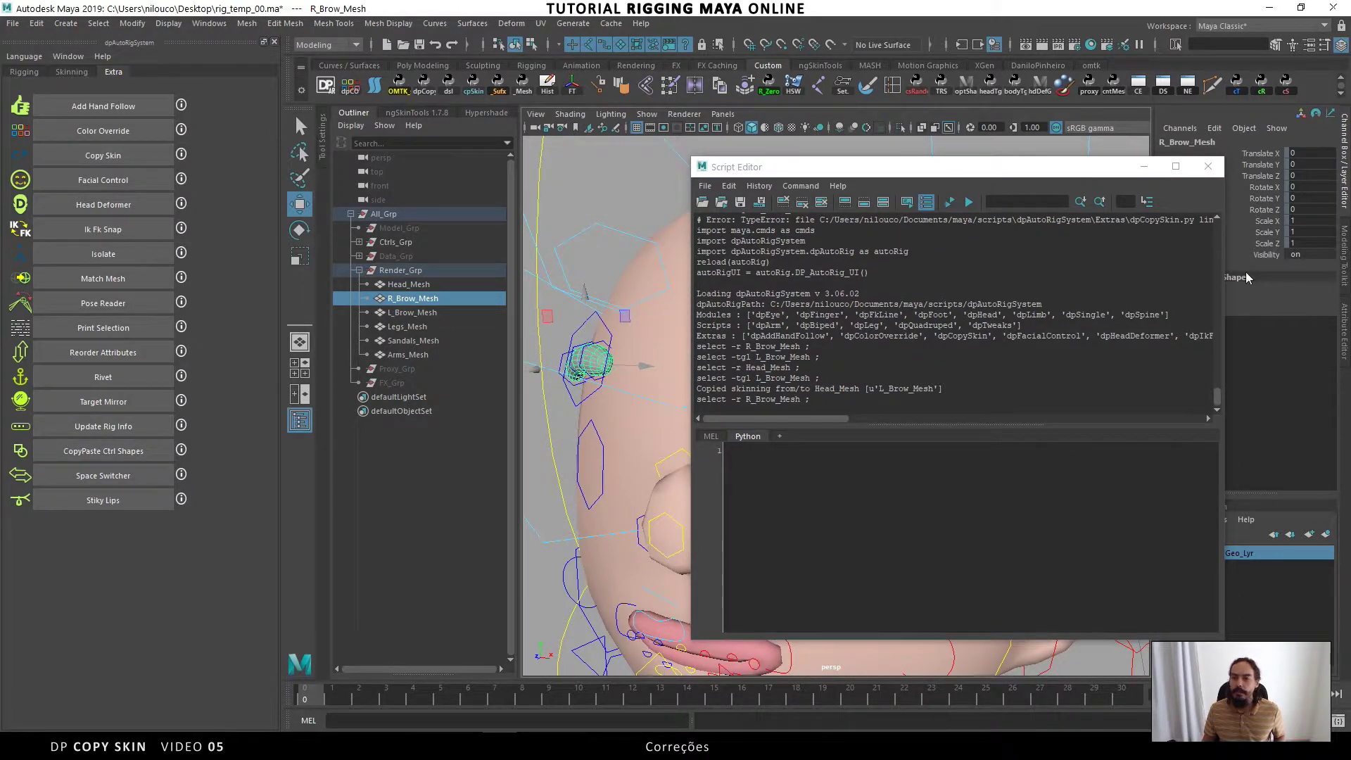
{"action": "left_click_drag", "start_coordinate": [1099, 168], "coordinate": [1029, 171]}
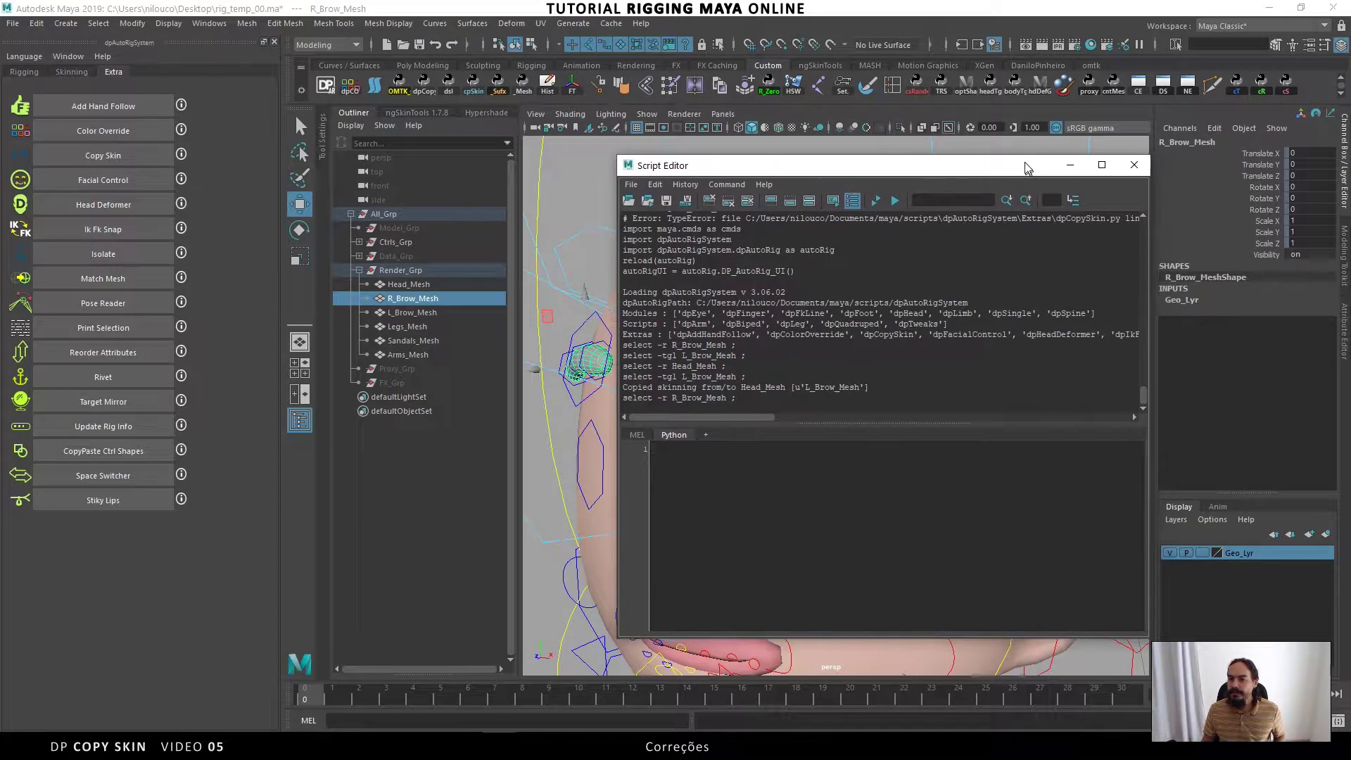
{"action": "left_click_drag", "start_coordinate": [582, 427], "coordinate": [563, 415], "text": "alt"}
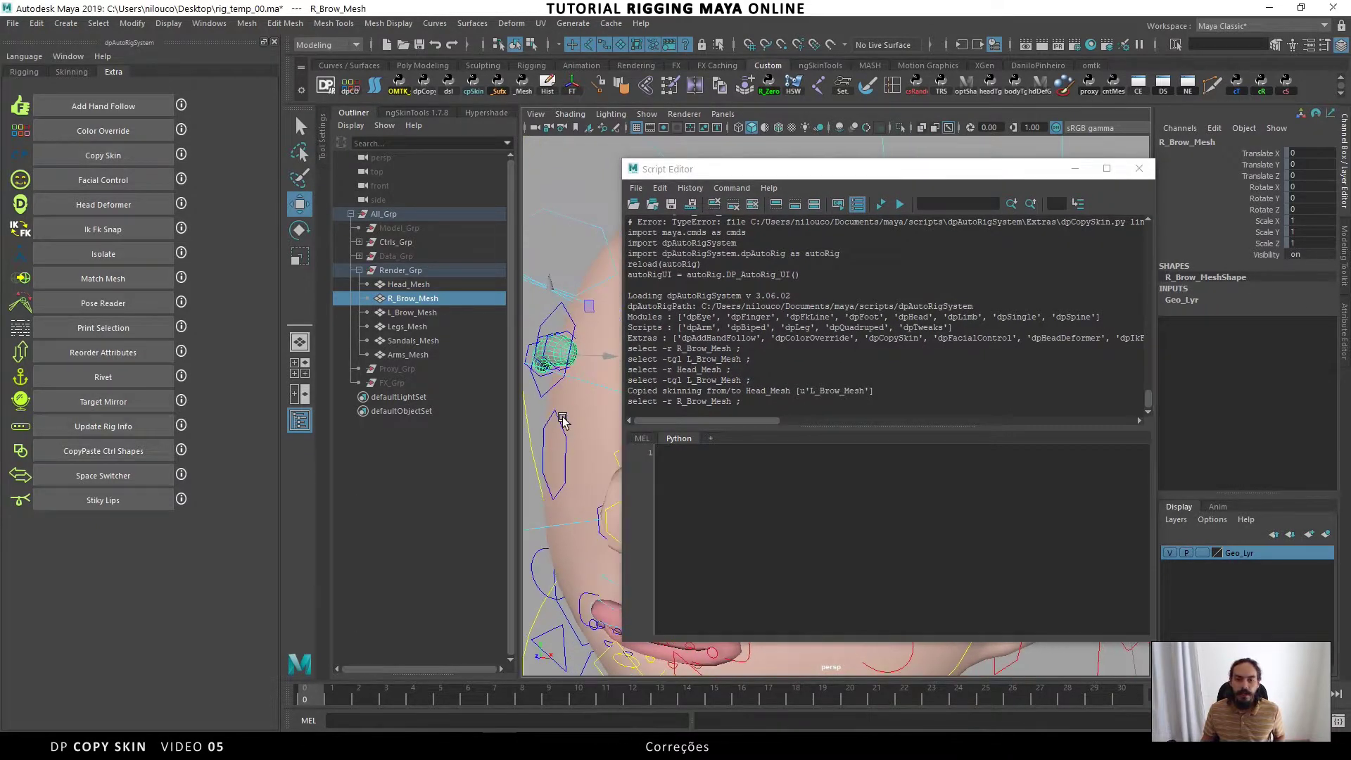
{"action": "key", "text": "ctrl+d"}
{"action": "key", "text": "shift+p"}
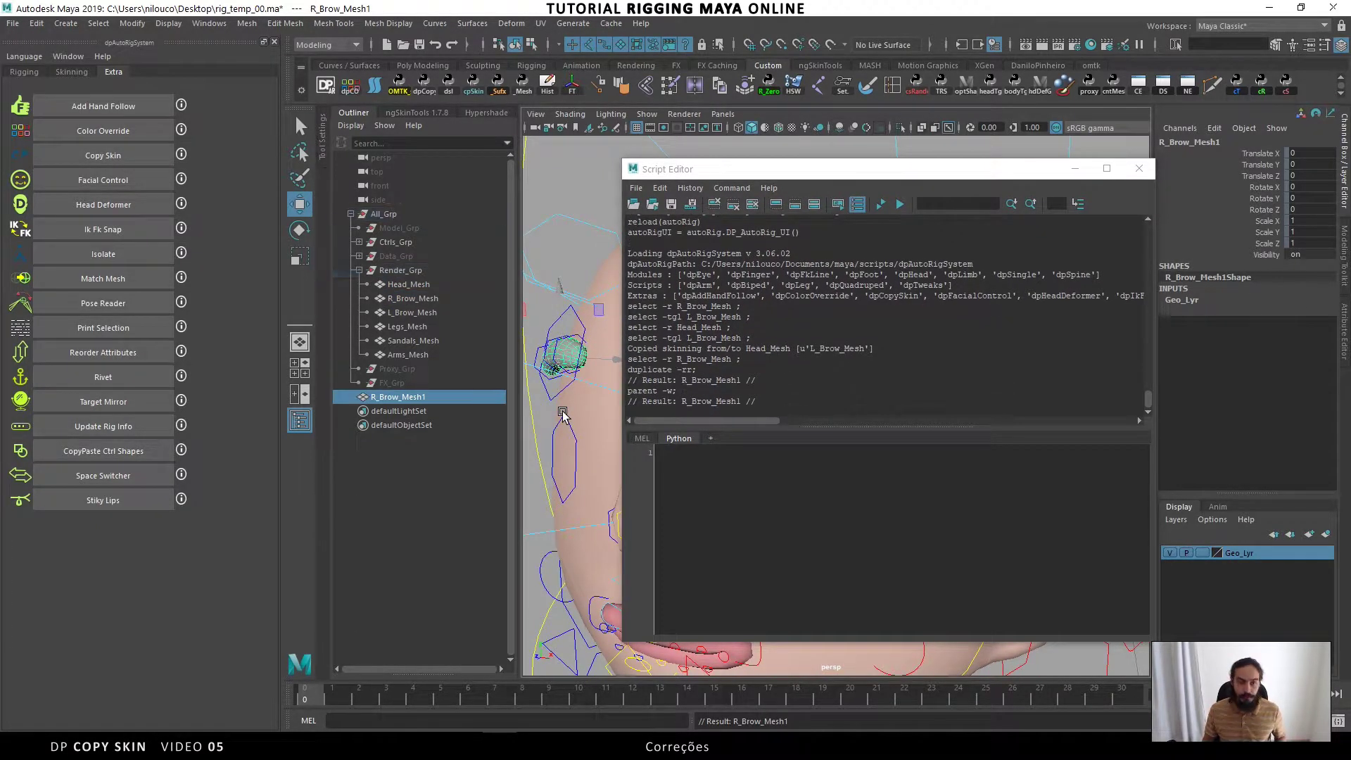
Try Copy Skin from unskinned R_Brow_Mesh onto R_Brow_Mesh1, then go back to the script
{"action": "left_click", "coordinate": [413, 299]}
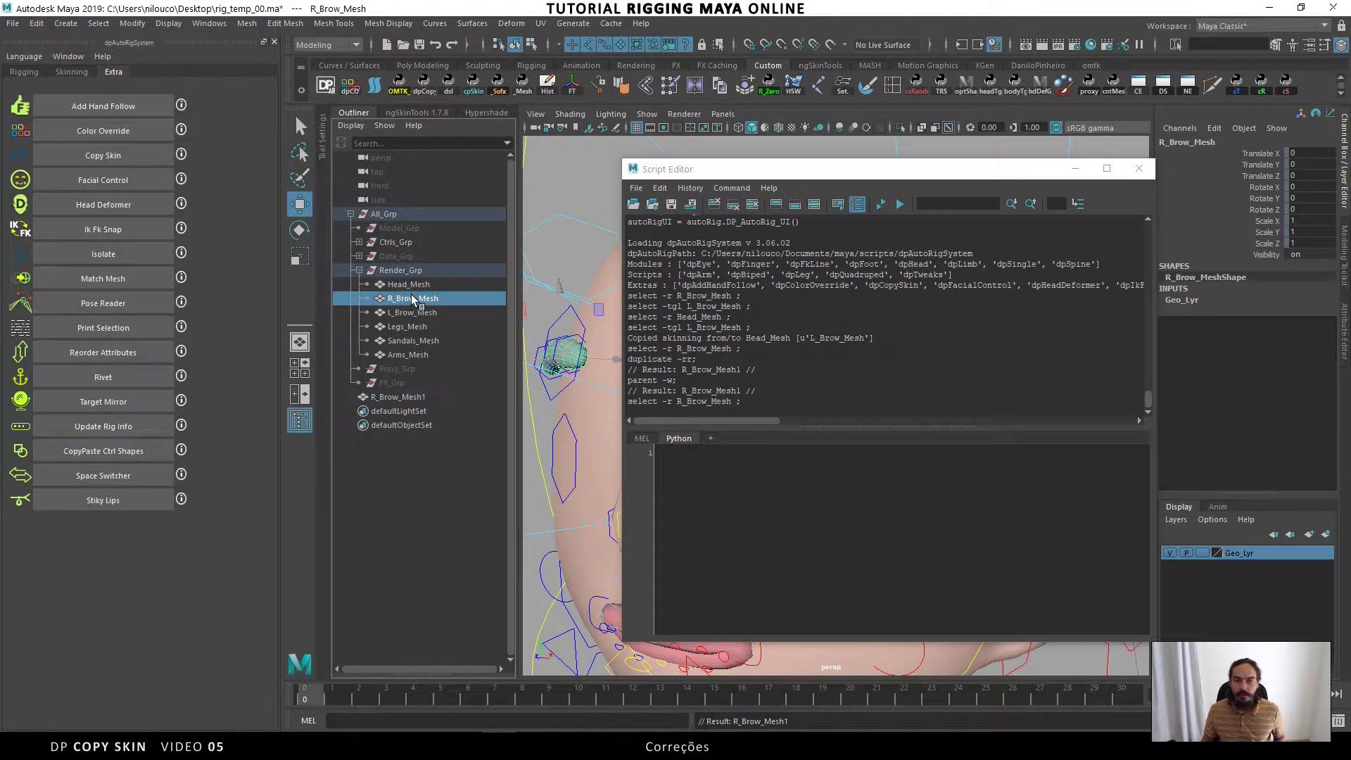
{"action": "left_click", "coordinate": [403, 398], "text": "shift"}
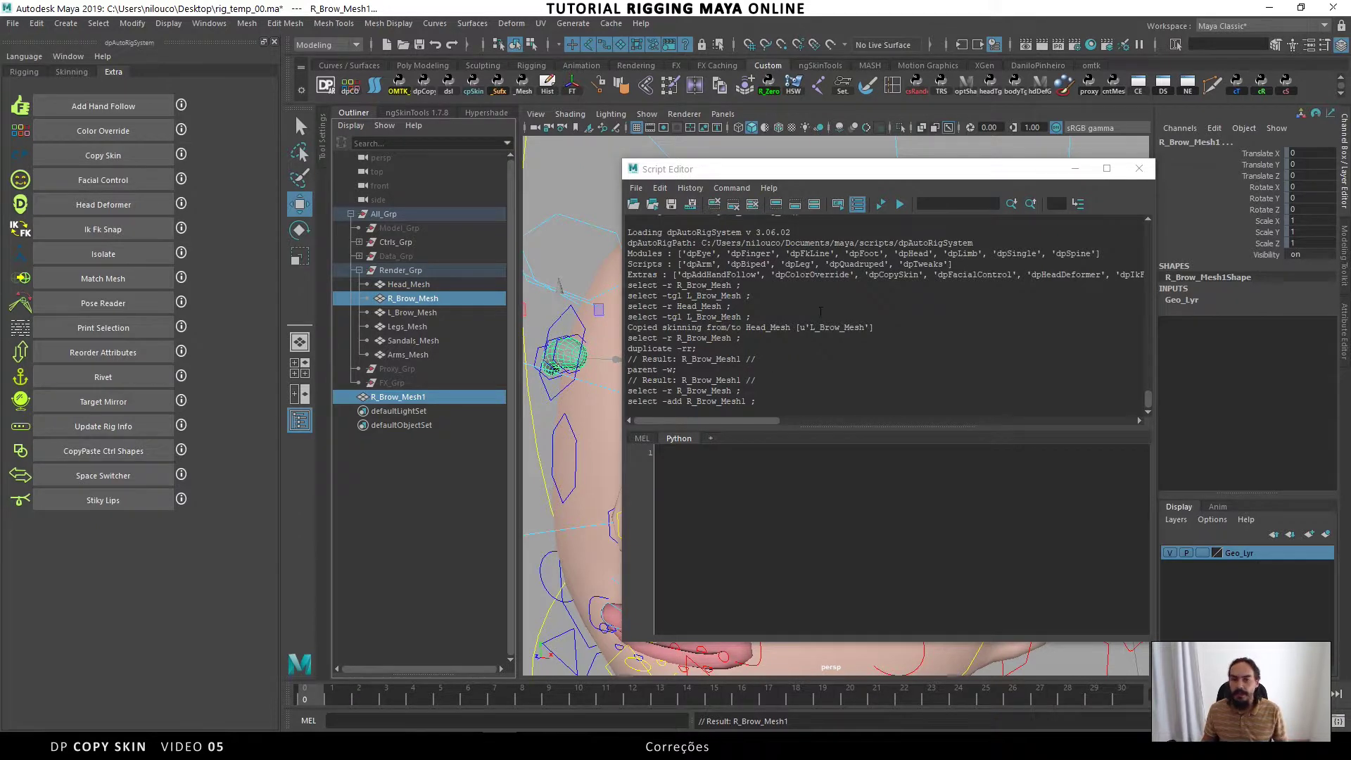
{"action": "left_click", "coordinate": [70, 152]}
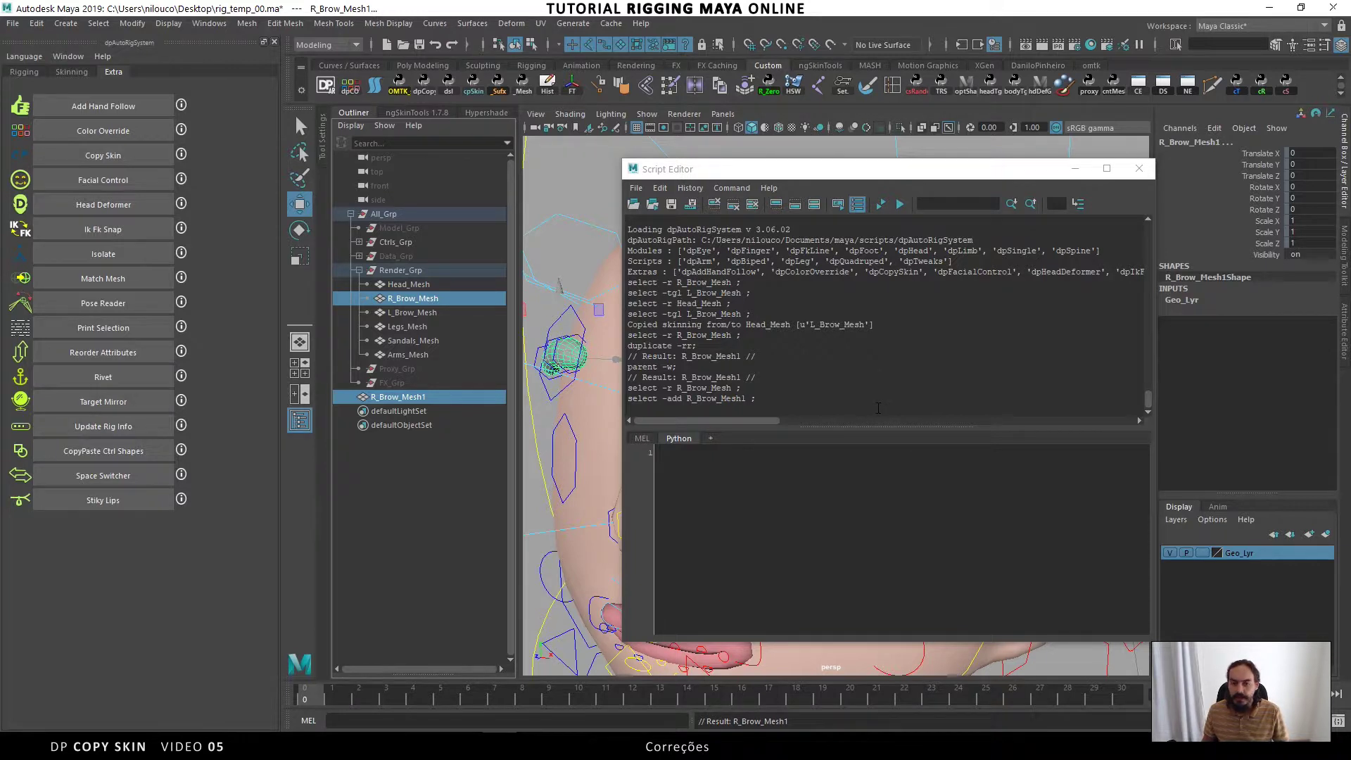
{"action": "key", "text": "alt+Tab"}
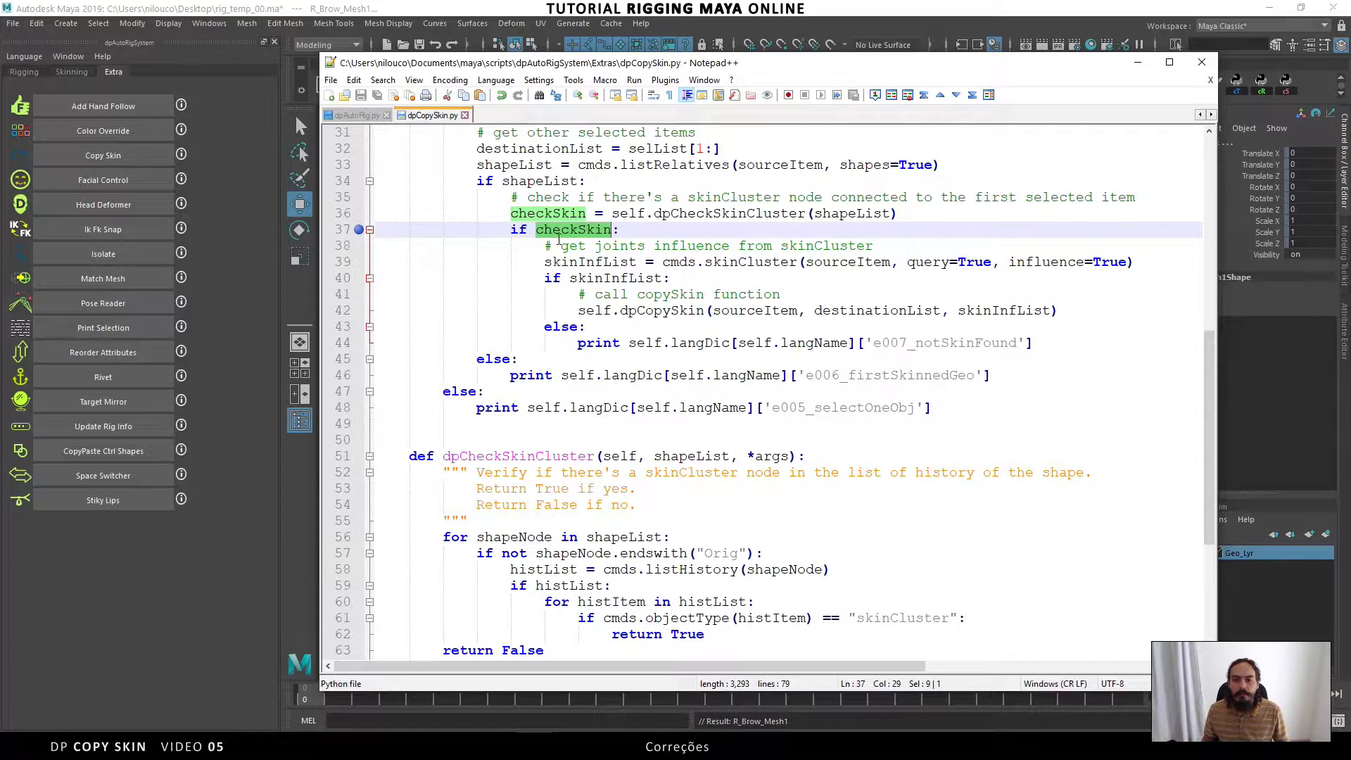
Dedent the e007_notSkinFound else branch on lines 43–44 to pair with if checkSkin, and save
{"action": "double_click", "coordinate": [931, 345]}
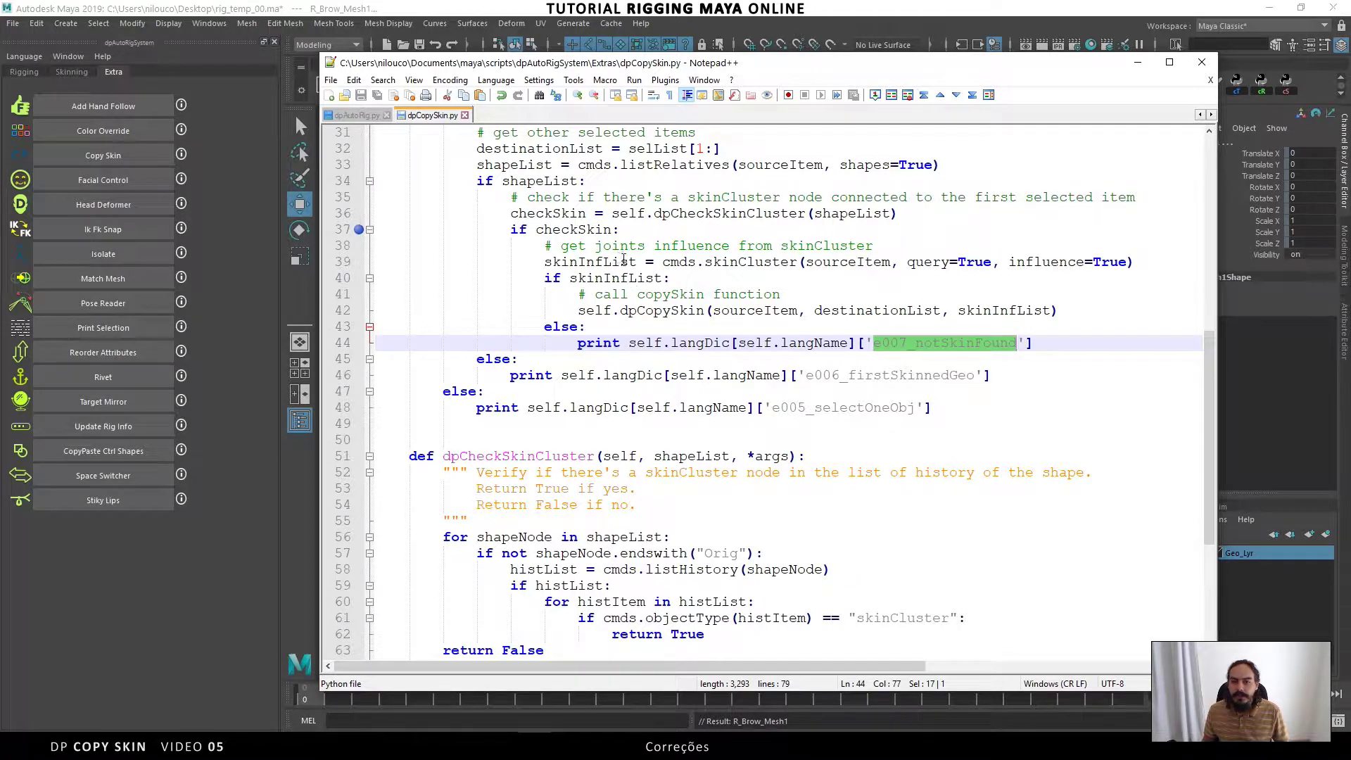
{"action": "left_click_drag", "start_coordinate": [552, 326], "coordinate": [556, 345]}
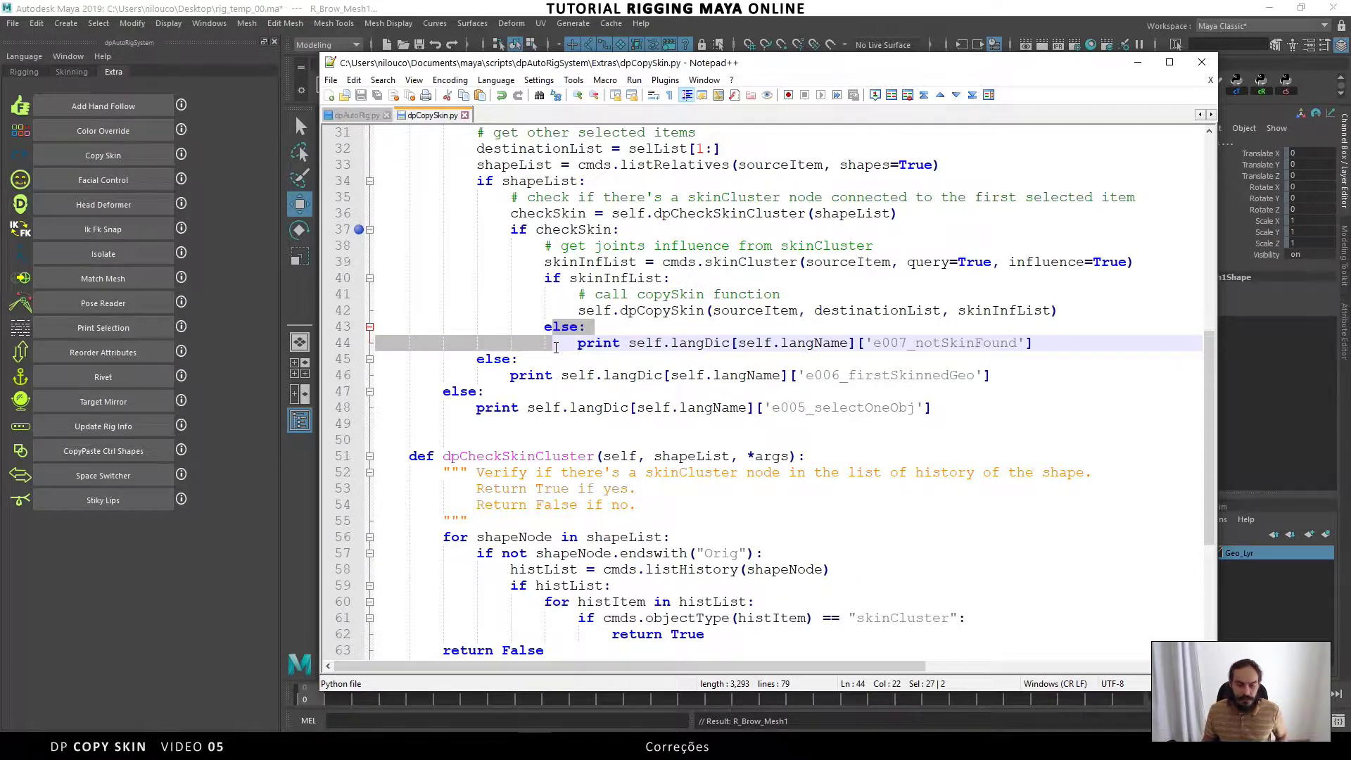
{"action": "key", "text": "shift+Tab"}
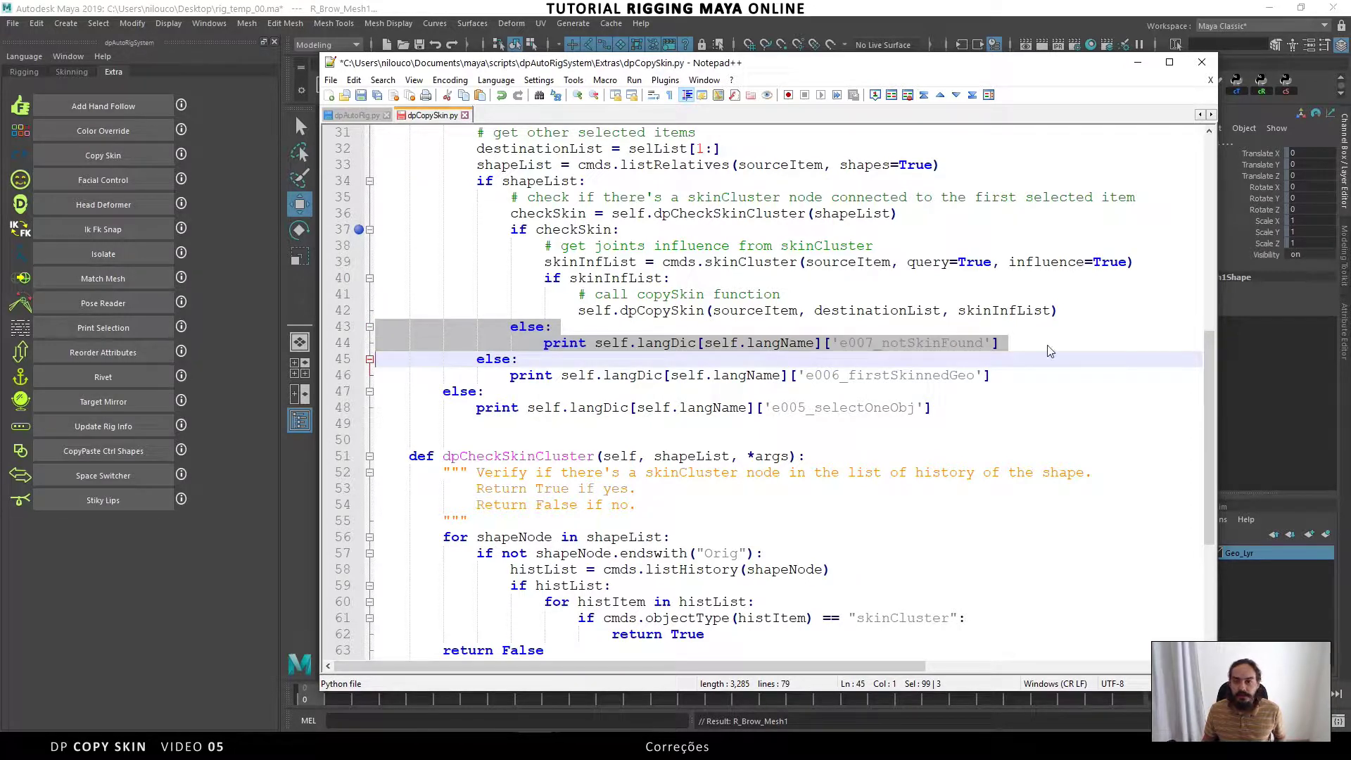
{"action": "left_click", "coordinate": [1048, 350]}
{"action": "double_click", "coordinate": [563, 230]}
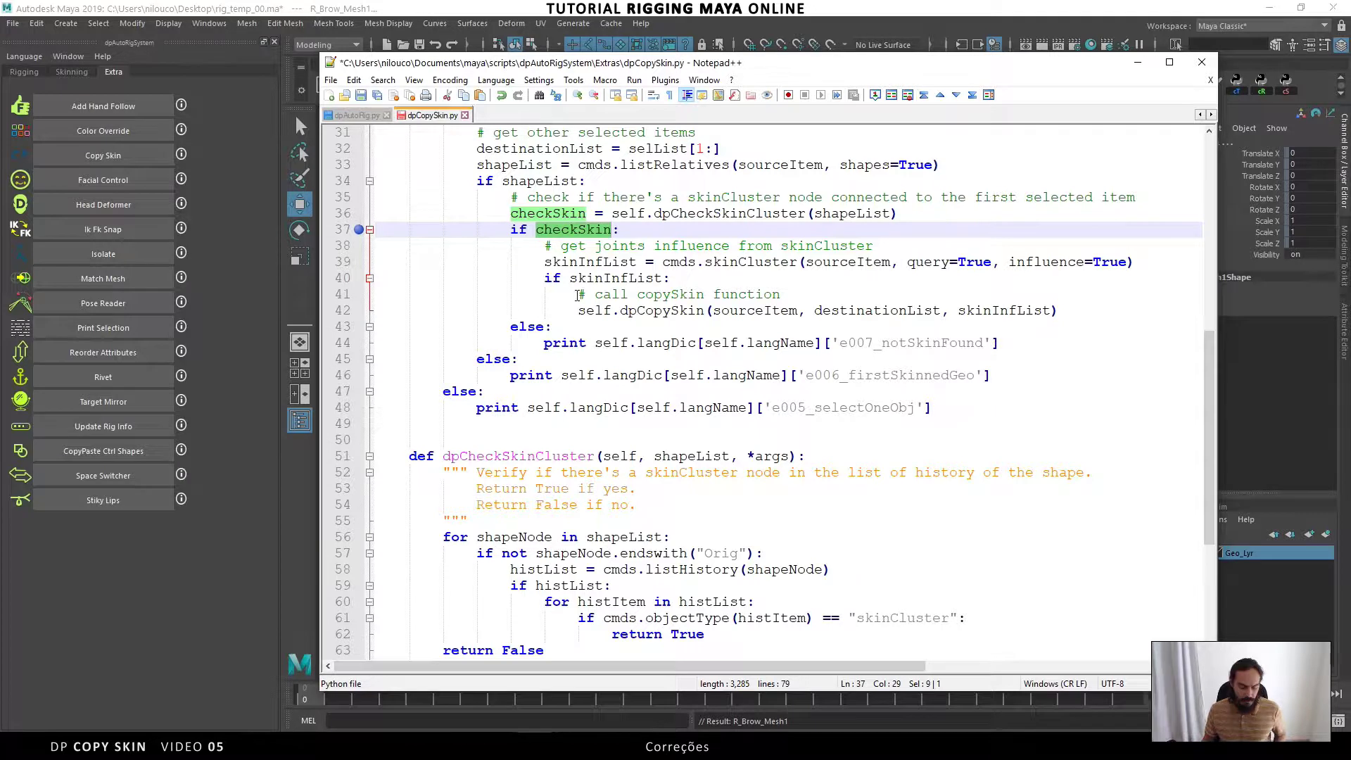
{"action": "key", "text": "ctrl+s"}
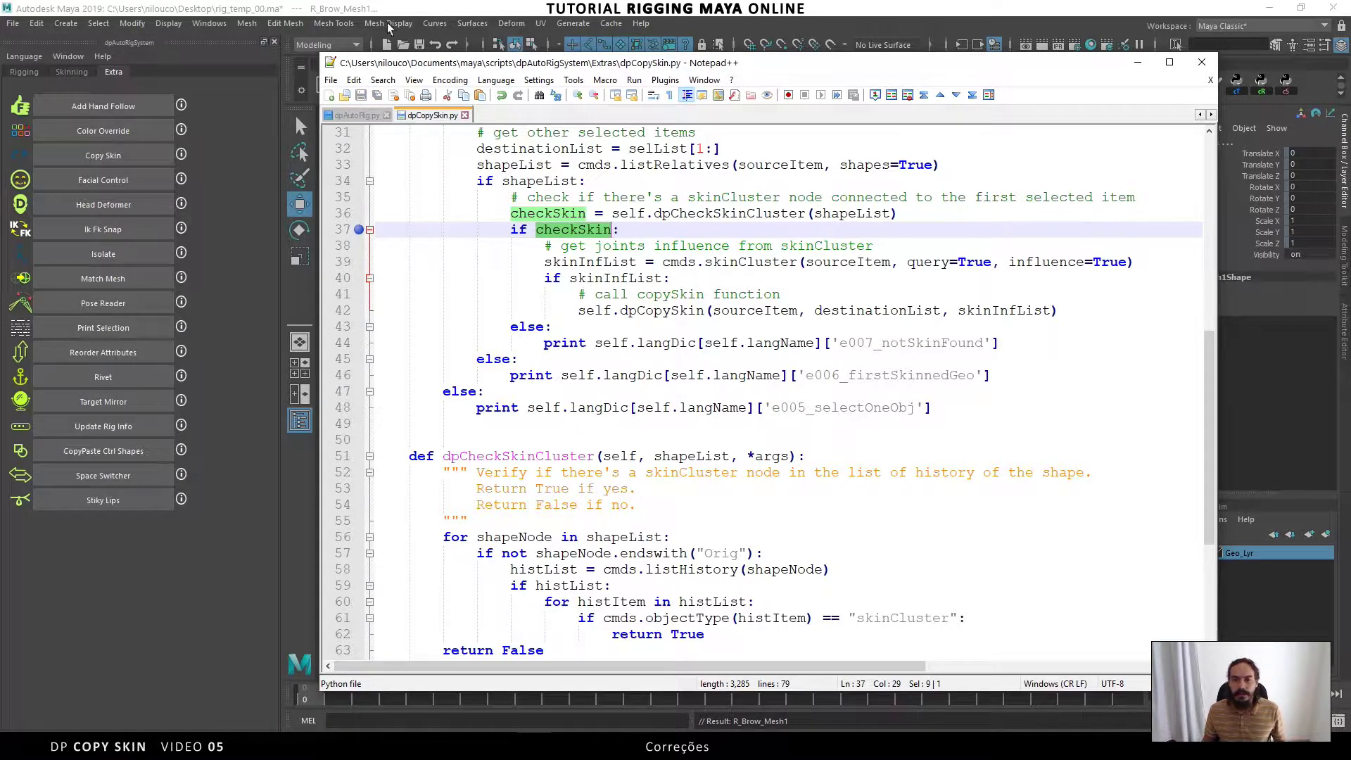
{"action": "left_click", "coordinate": [369, 8]}
Reload dpAutoRig, run Copy Skin from R_Brow_Mesh to R_Brow_Mesh1 to trigger the missing-skinCluster error, then select R_Brow_Mesh1
{"action": "left_click", "coordinate": [325, 87]}
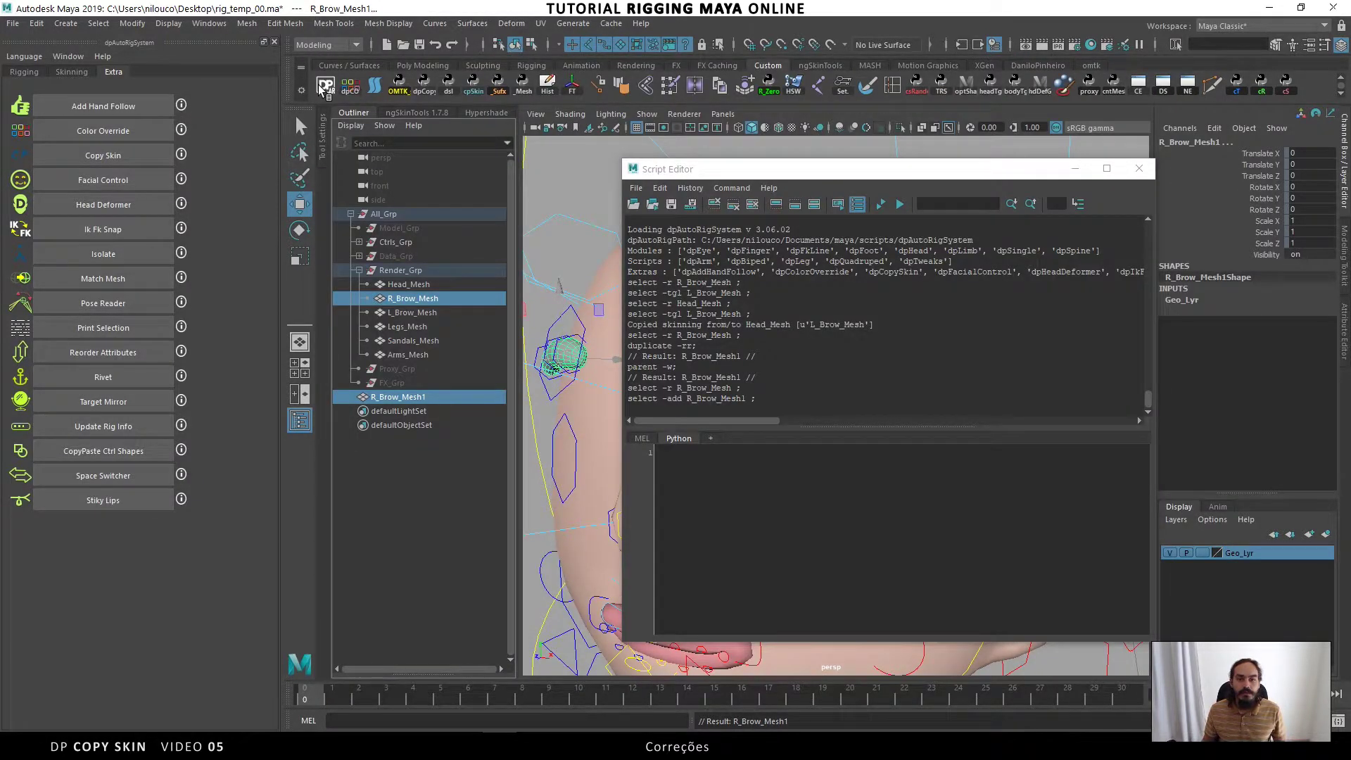
{"action": "left_click", "coordinate": [401, 298]}
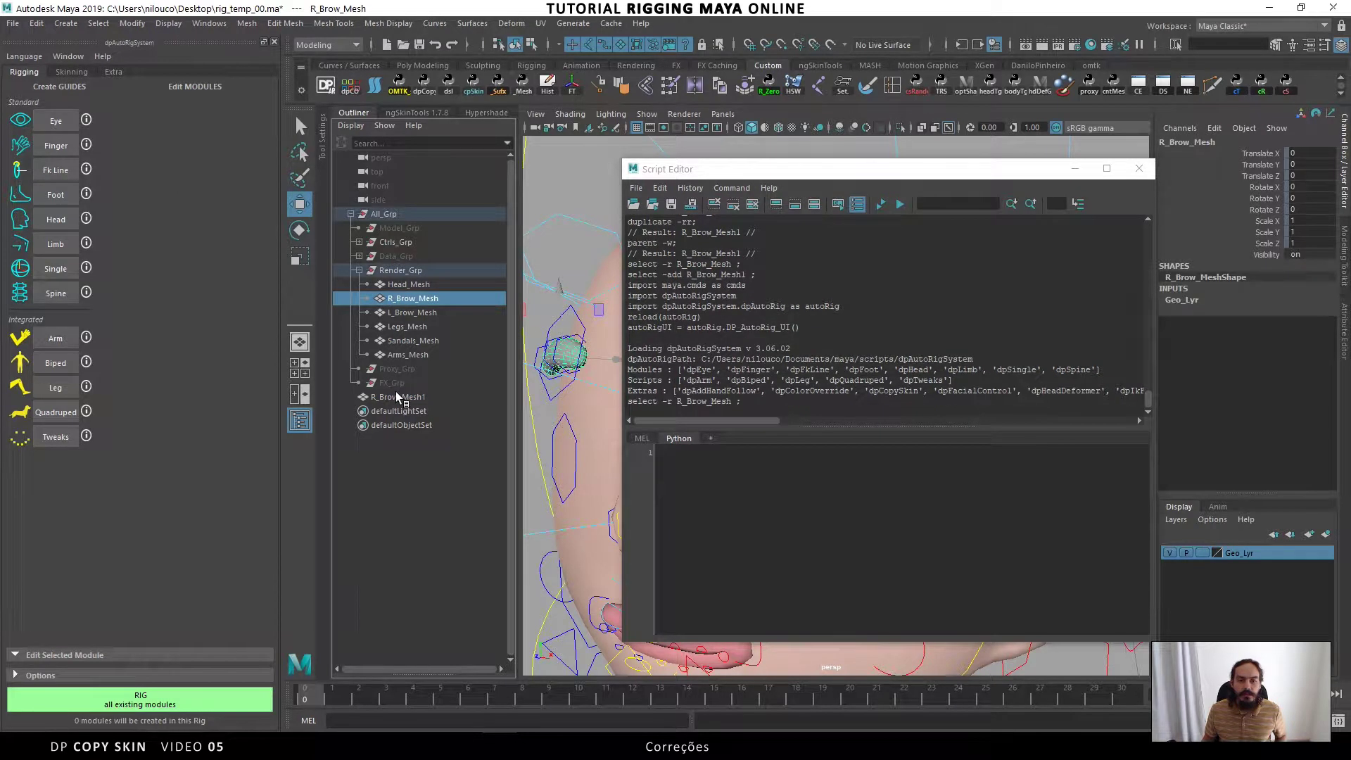
{"action": "left_click", "coordinate": [396, 396], "text": "ctrl"}
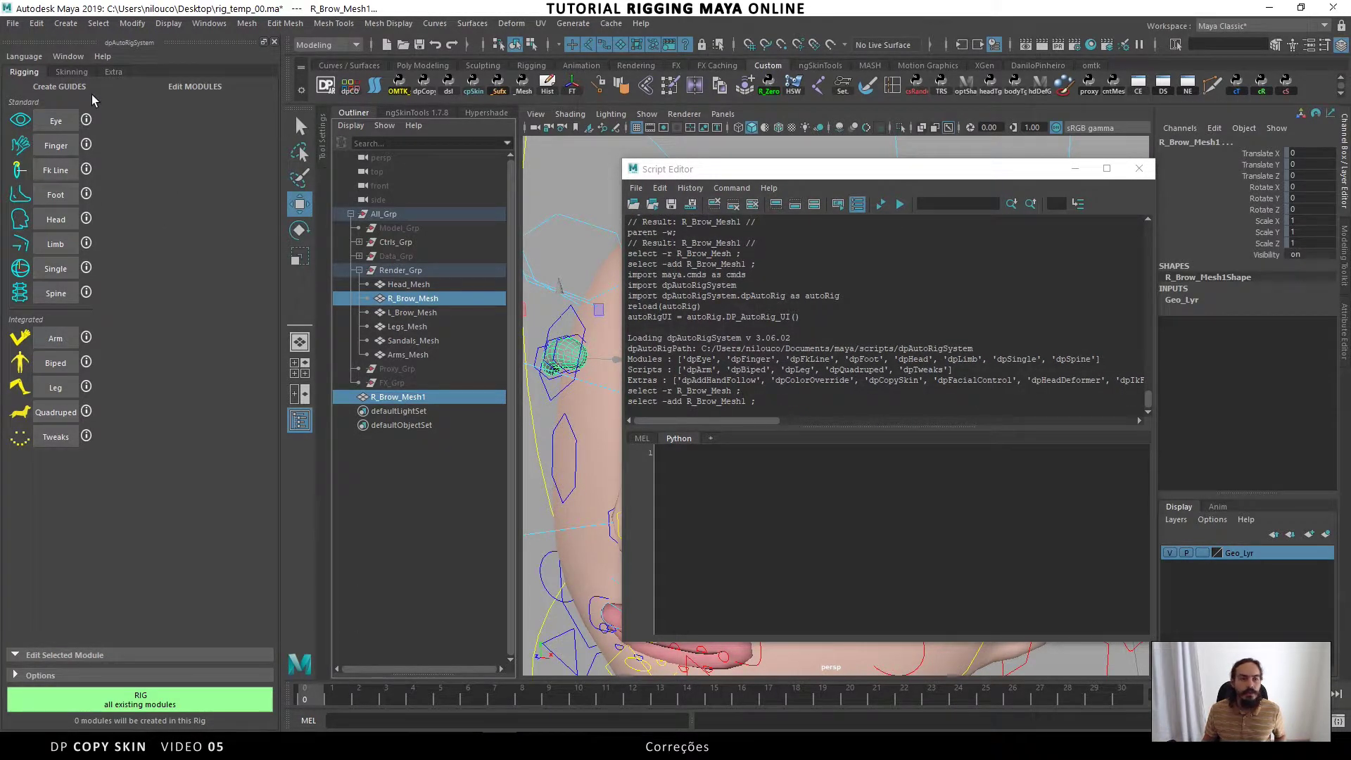
{"action": "left_click", "coordinate": [114, 71]}
{"action": "left_click", "coordinate": [69, 156]}
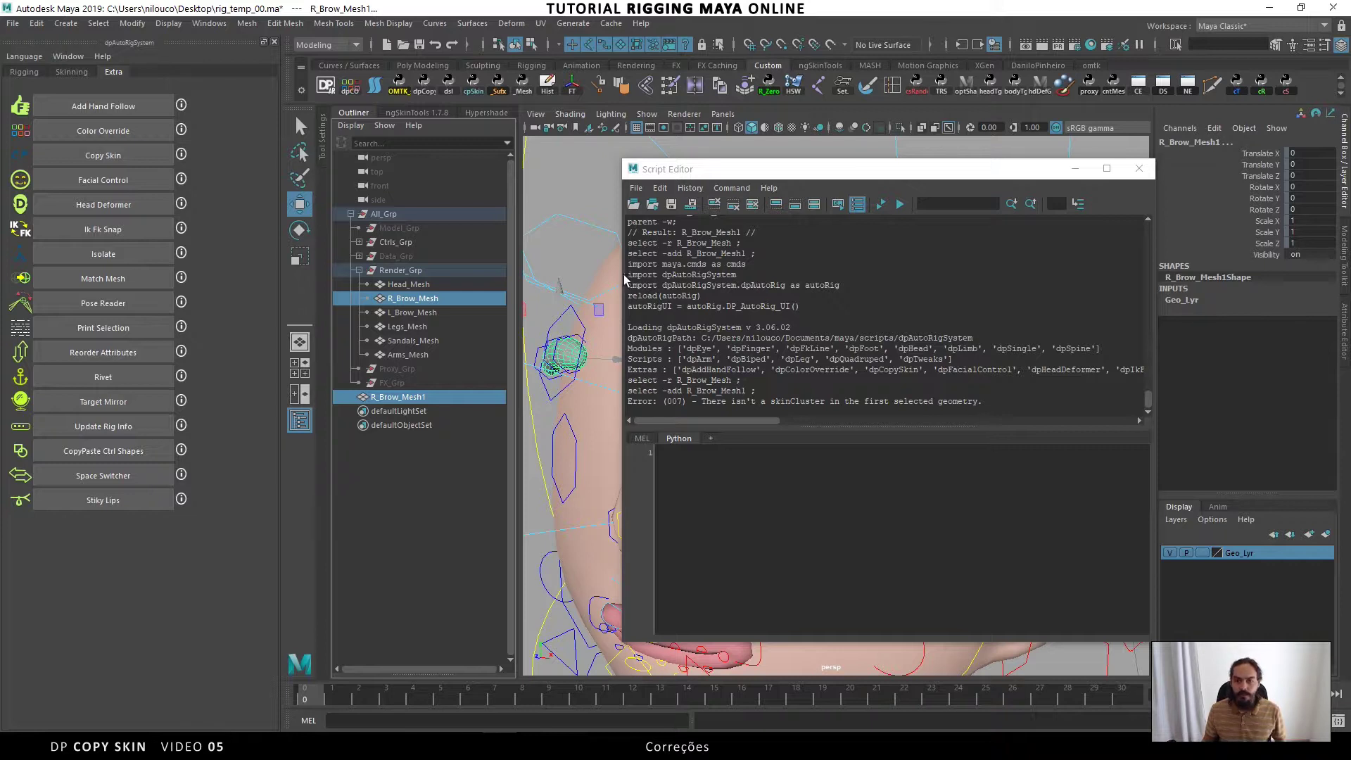
{"action": "left_click", "coordinate": [411, 398]}
Delete R_Brow_Mesh1, clear construction history on both brows, and select Head_Mesh plus both brows
{"action": "key", "text": "Delete"}
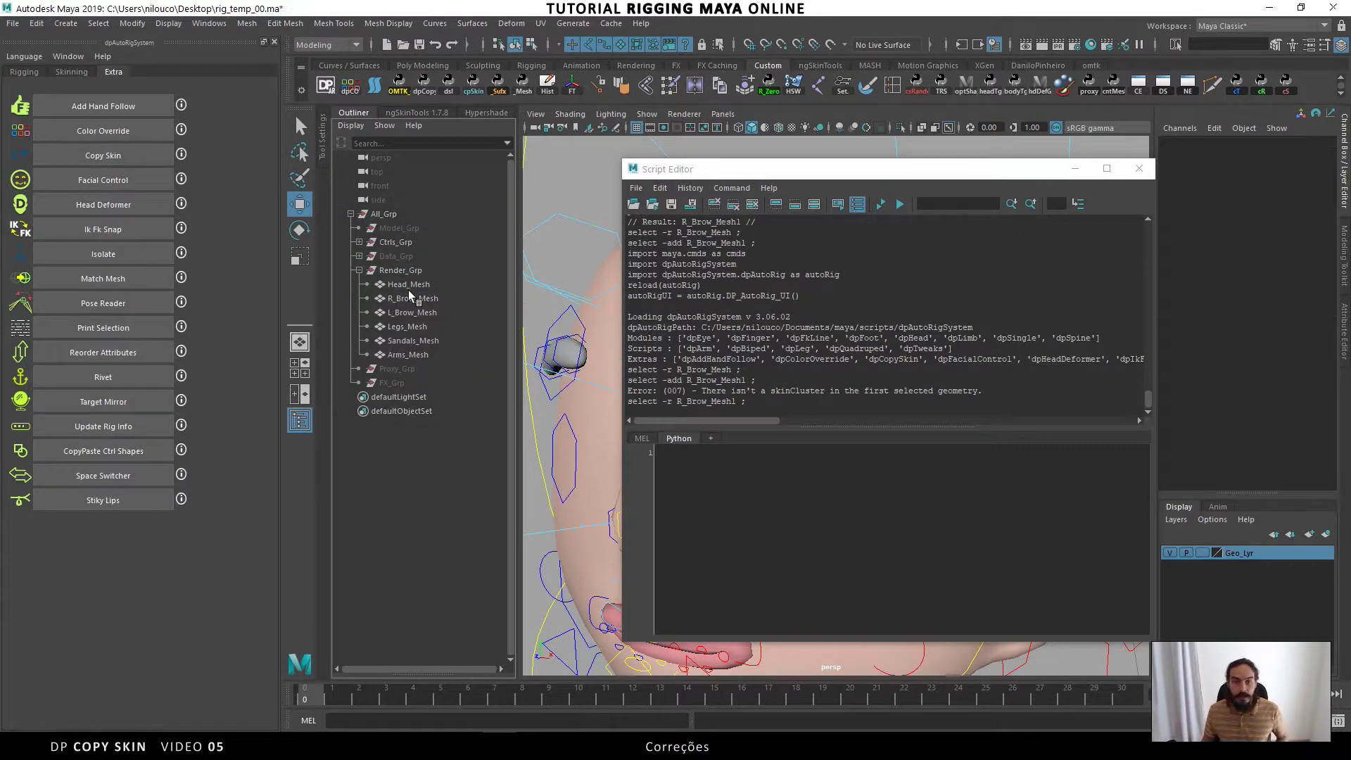
{"action": "left_click", "coordinate": [412, 298]}
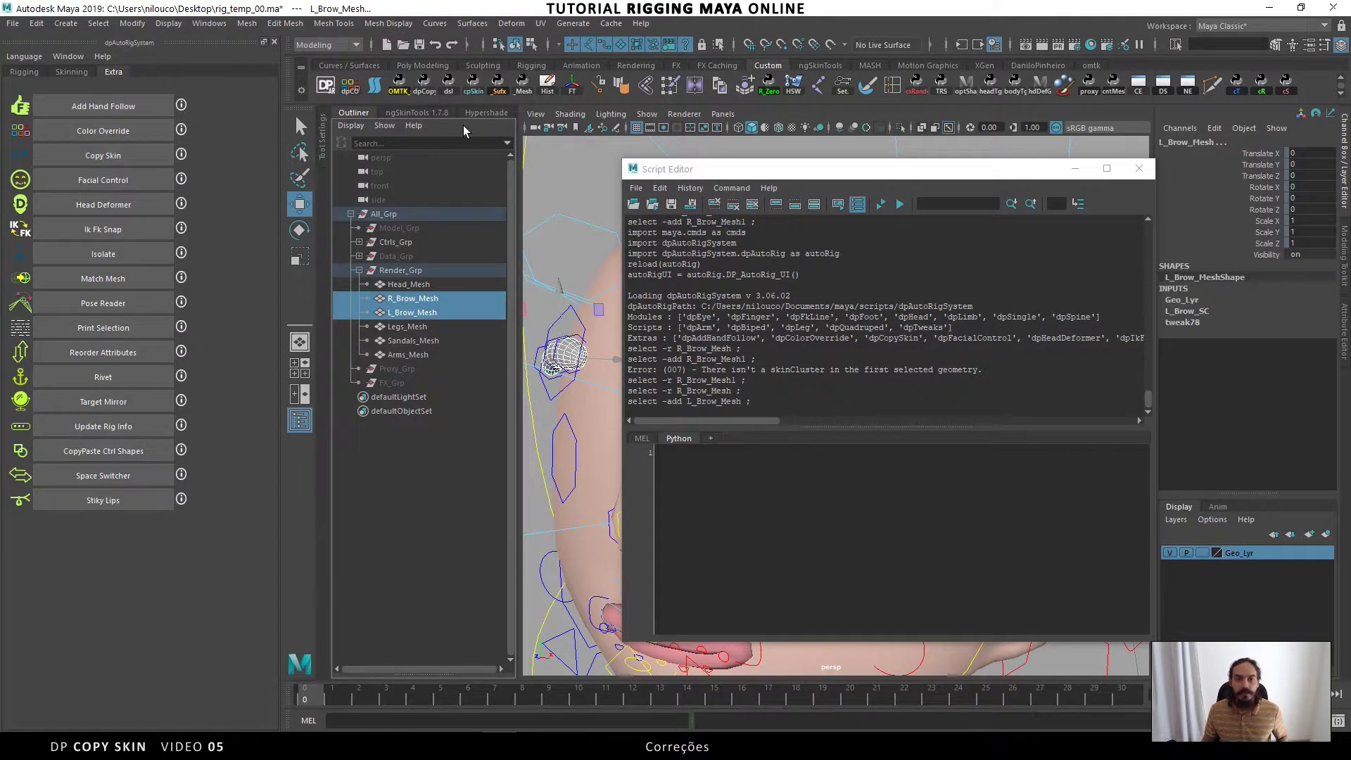
{"action": "left_click", "coordinate": [529, 90]}
{"action": "left_click", "coordinate": [421, 285]}
{"action": "left_click", "coordinate": [417, 299], "text": "ctrl"}
{"action": "left_click", "coordinate": [416, 313], "text": "ctrl"}
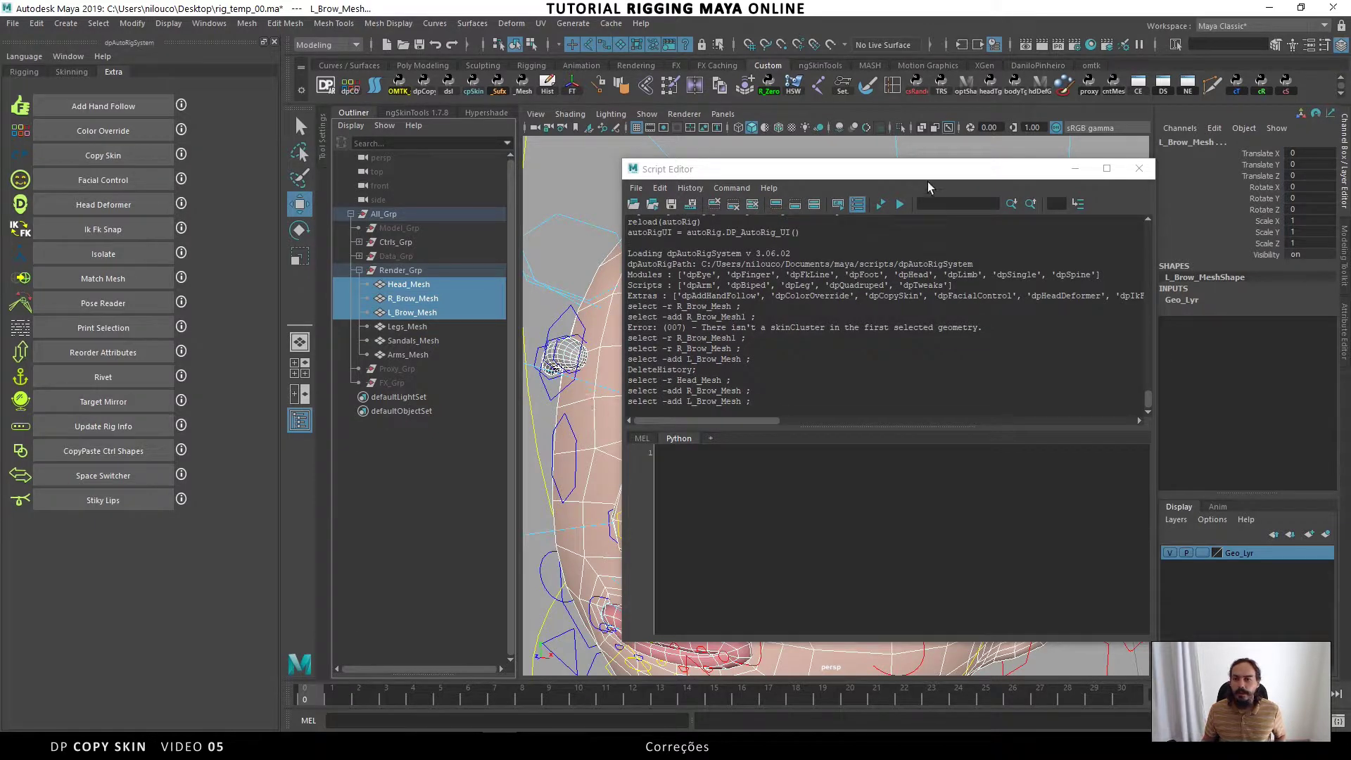
{"action": "mouse_move", "coordinate": [929, 176]}
{"action": "left_mouse_down"}
{"action": "mouse_move", "coordinate": [984, 210]}
{"action": "mouse_move", "coordinate": [974, 201]}
{"action": "left_mouse_up"}
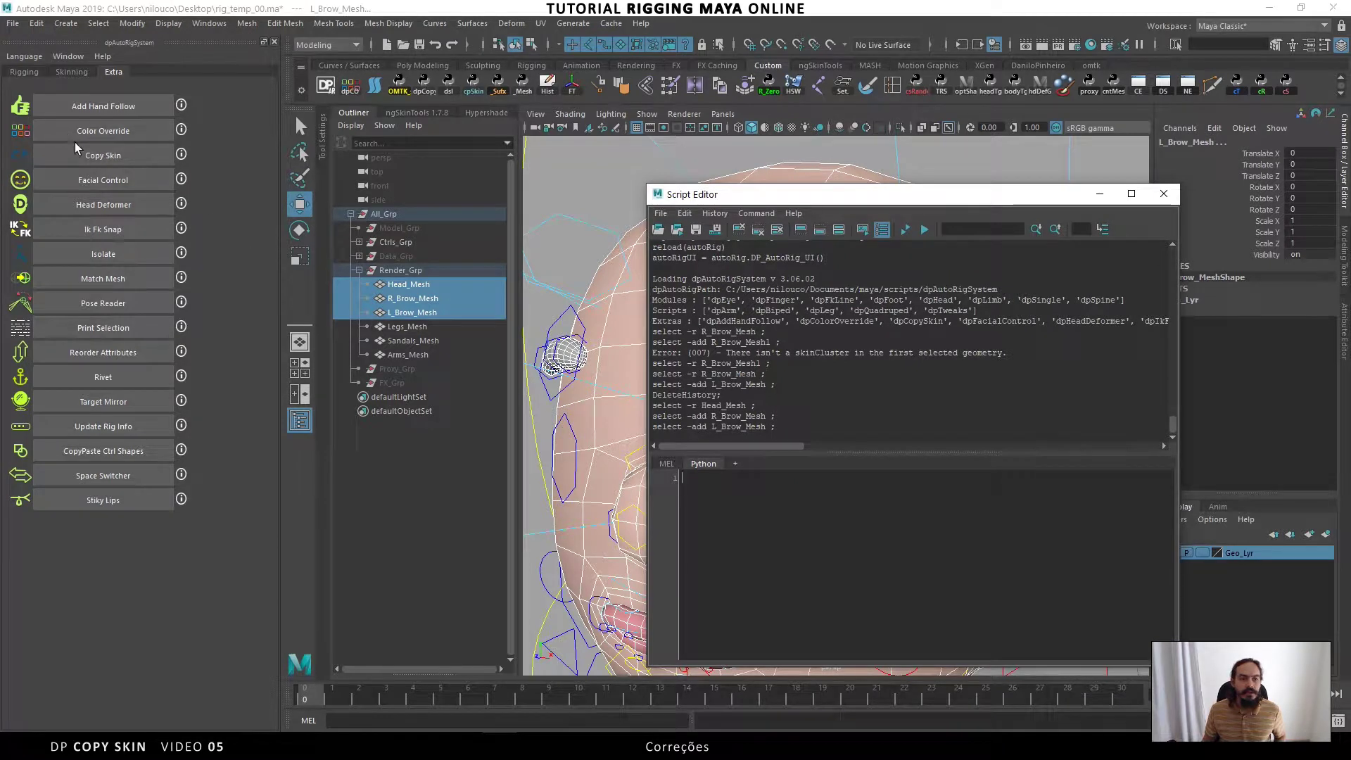
Reload dpAutoRig and inspect L_Brow_Mesh and R_Brow_Mesh one at a time
{"action": "left_click", "coordinate": [325, 85]}
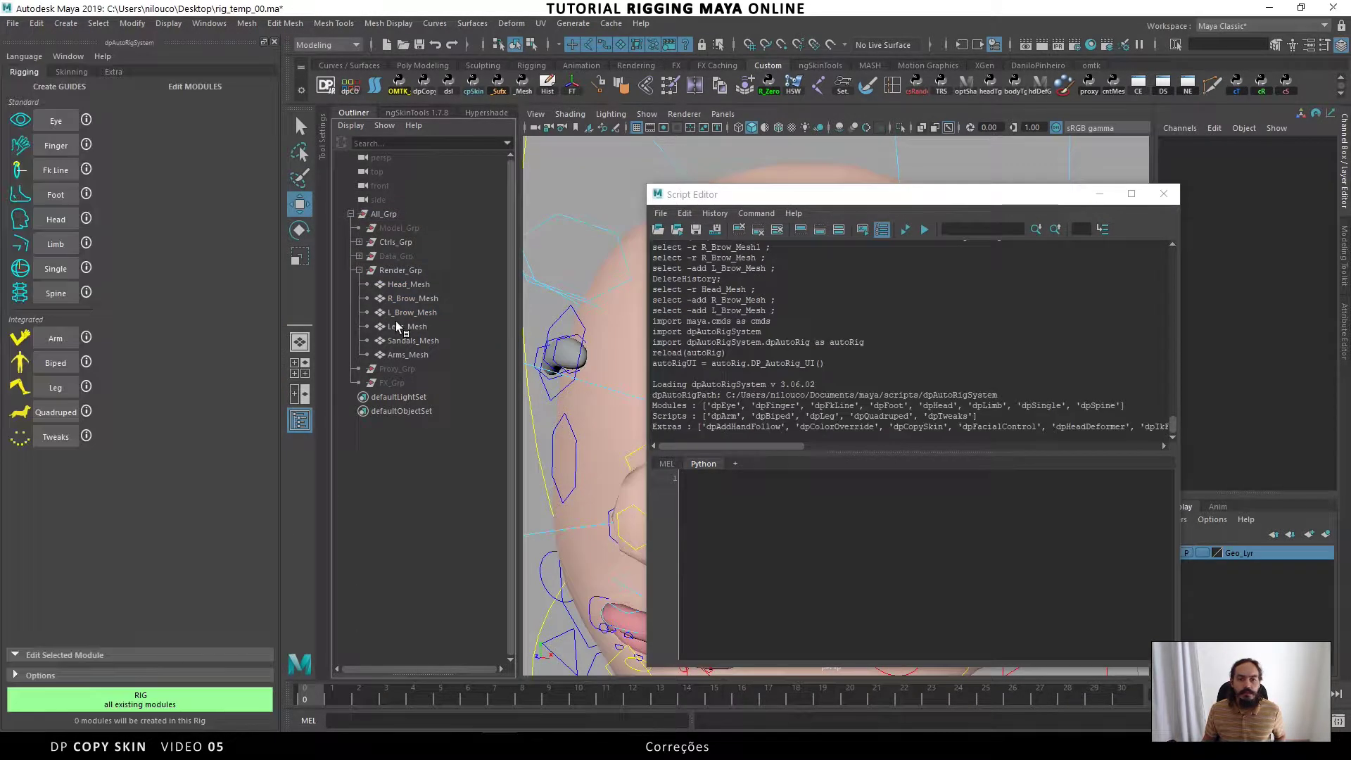
{"action": "left_click", "coordinate": [408, 284]}
{"action": "left_click", "coordinate": [413, 298], "text": "ctrl"}
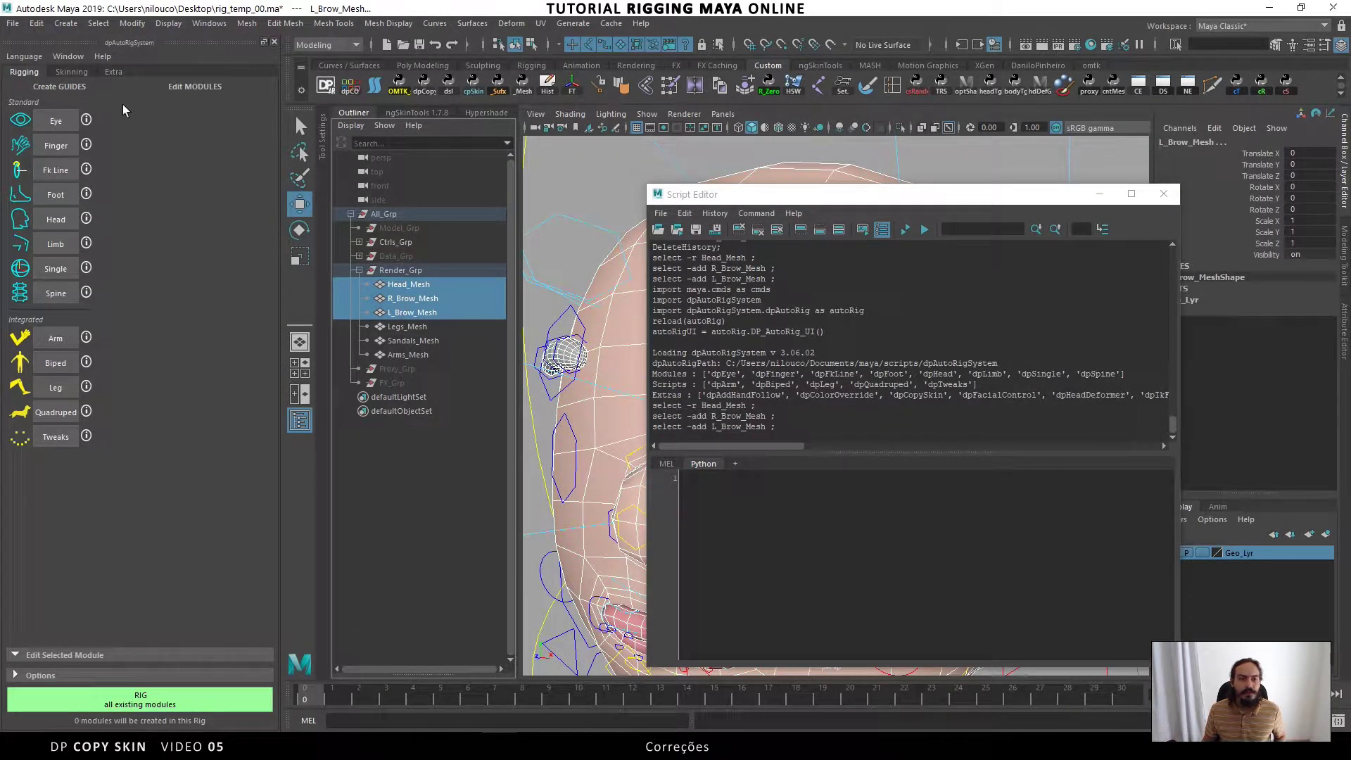
{"action": "left_click", "coordinate": [401, 313]}
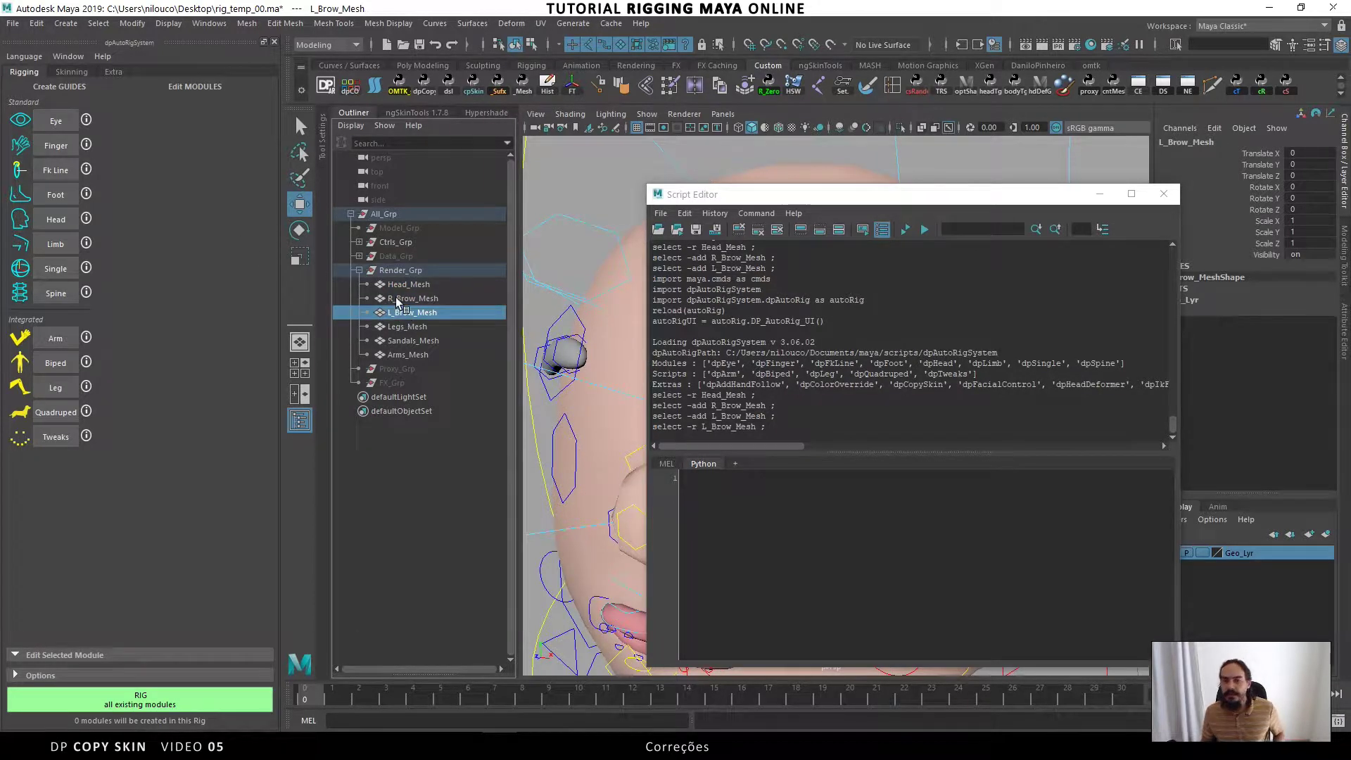
{"action": "left_click", "coordinate": [398, 301]}
{"action": "left_click", "coordinate": [402, 314]}
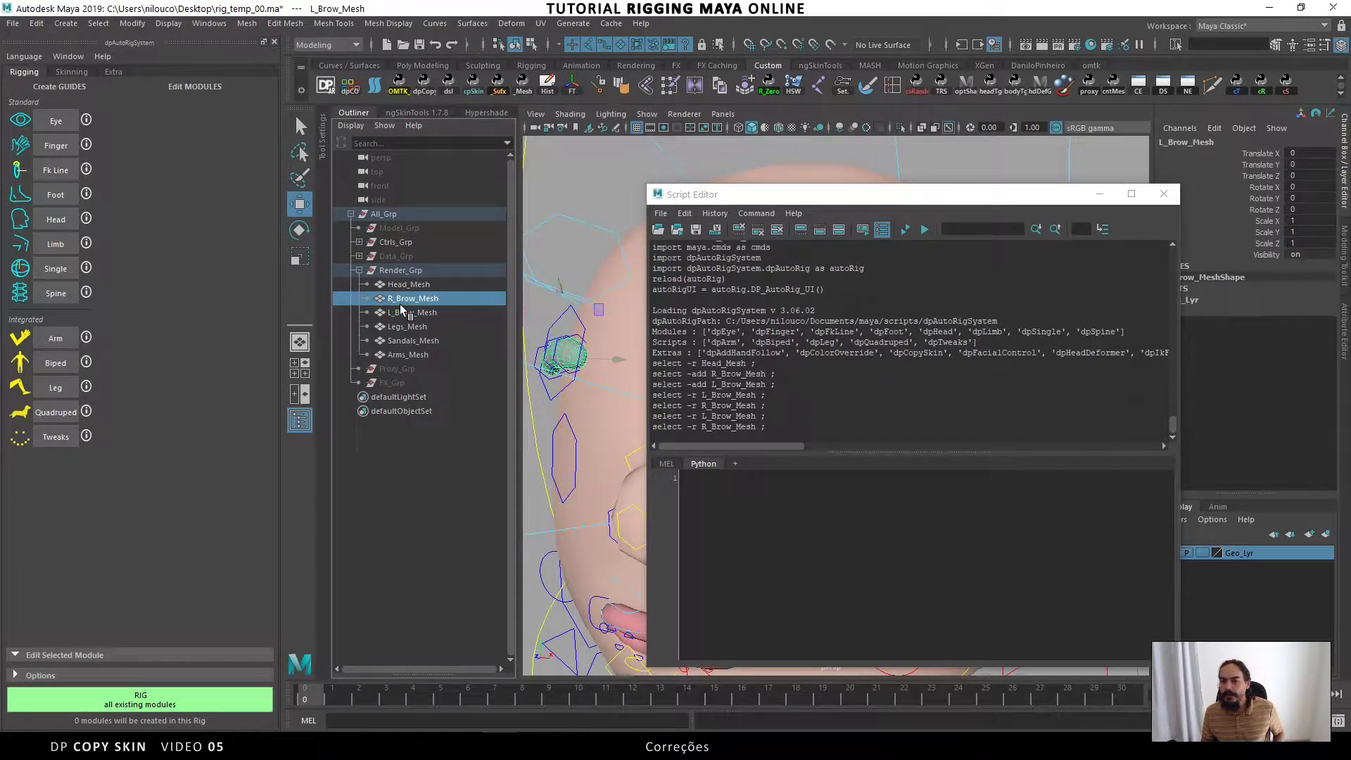
Copy Head_Mesh's skin onto R_Brow_Mesh and L_Brow_Mesh with Extra > Copy Skin
{"action": "left_click", "coordinate": [405, 284]}
{"action": "left_click", "coordinate": [408, 313], "text": "shift"}
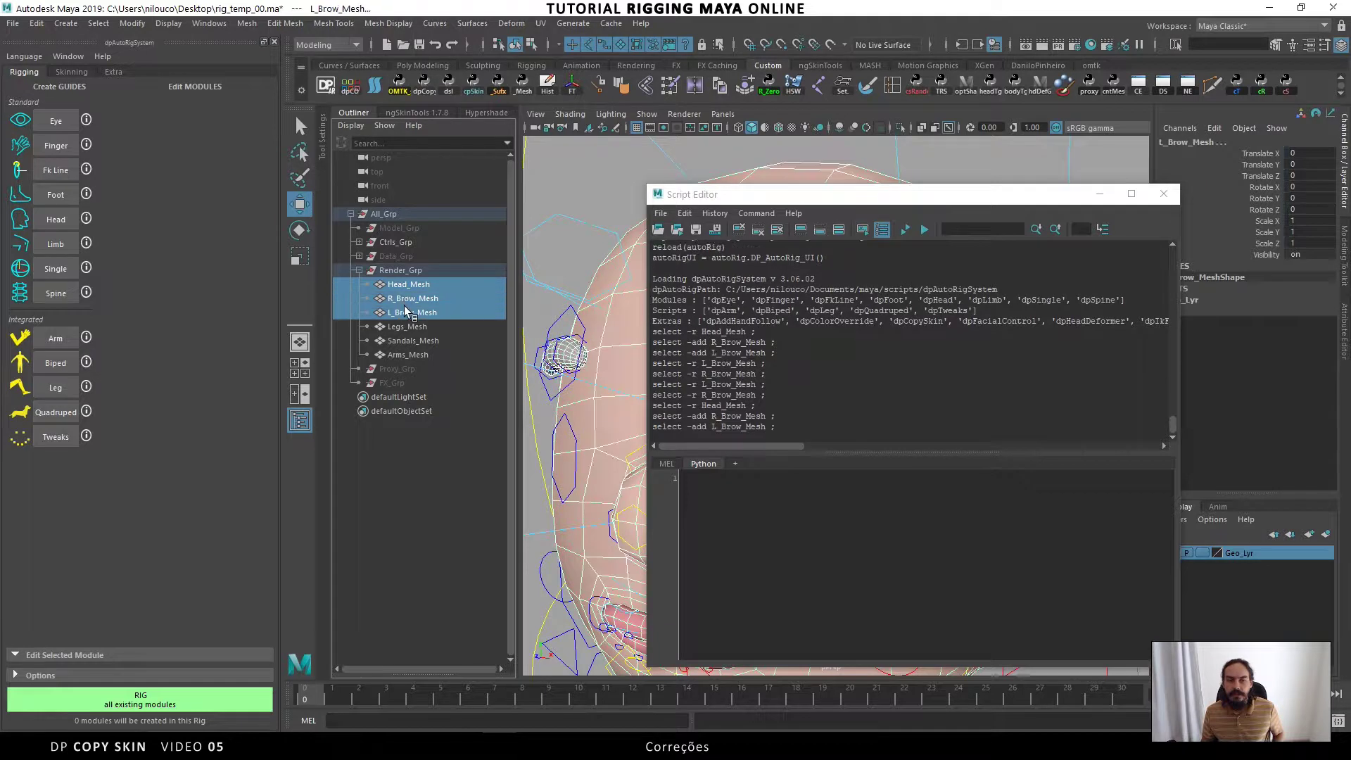
{"action": "left_click", "coordinate": [111, 73]}
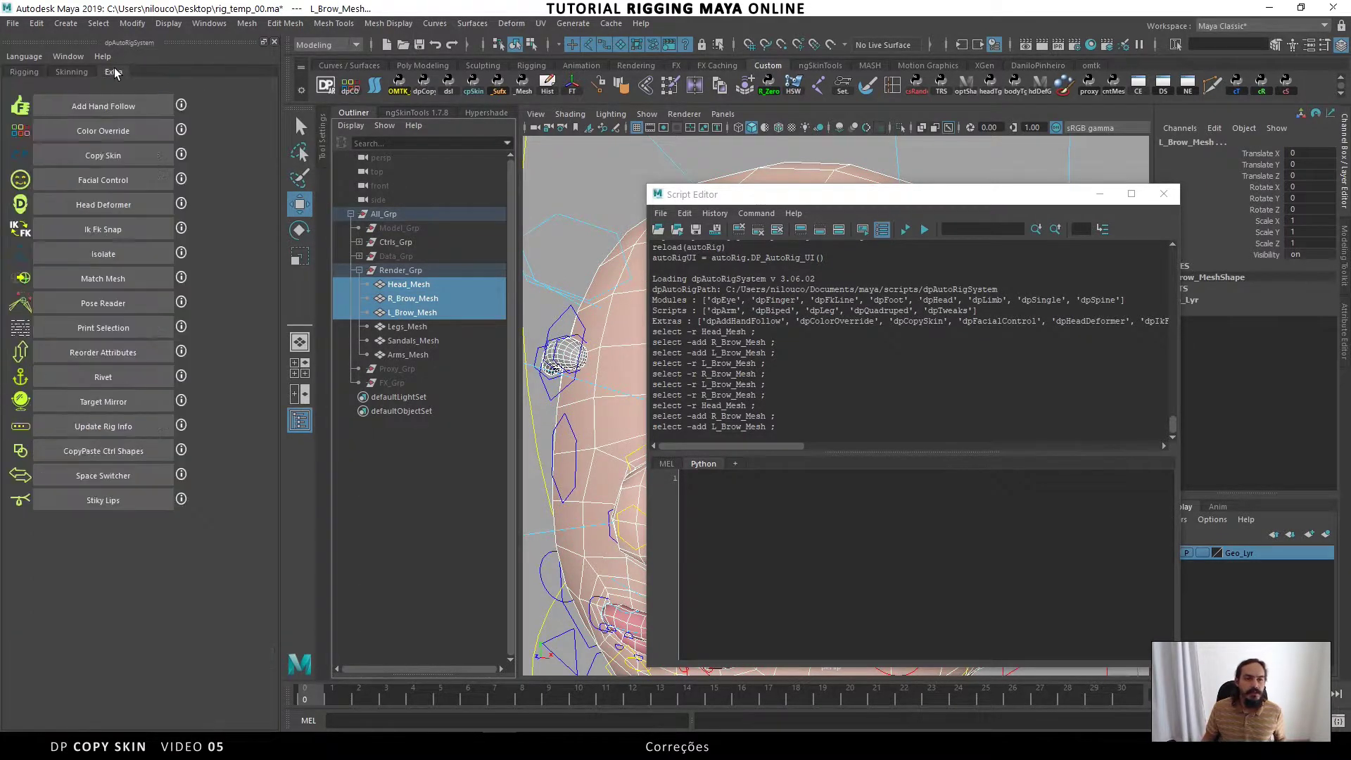
{"action": "left_click", "coordinate": [83, 162]}
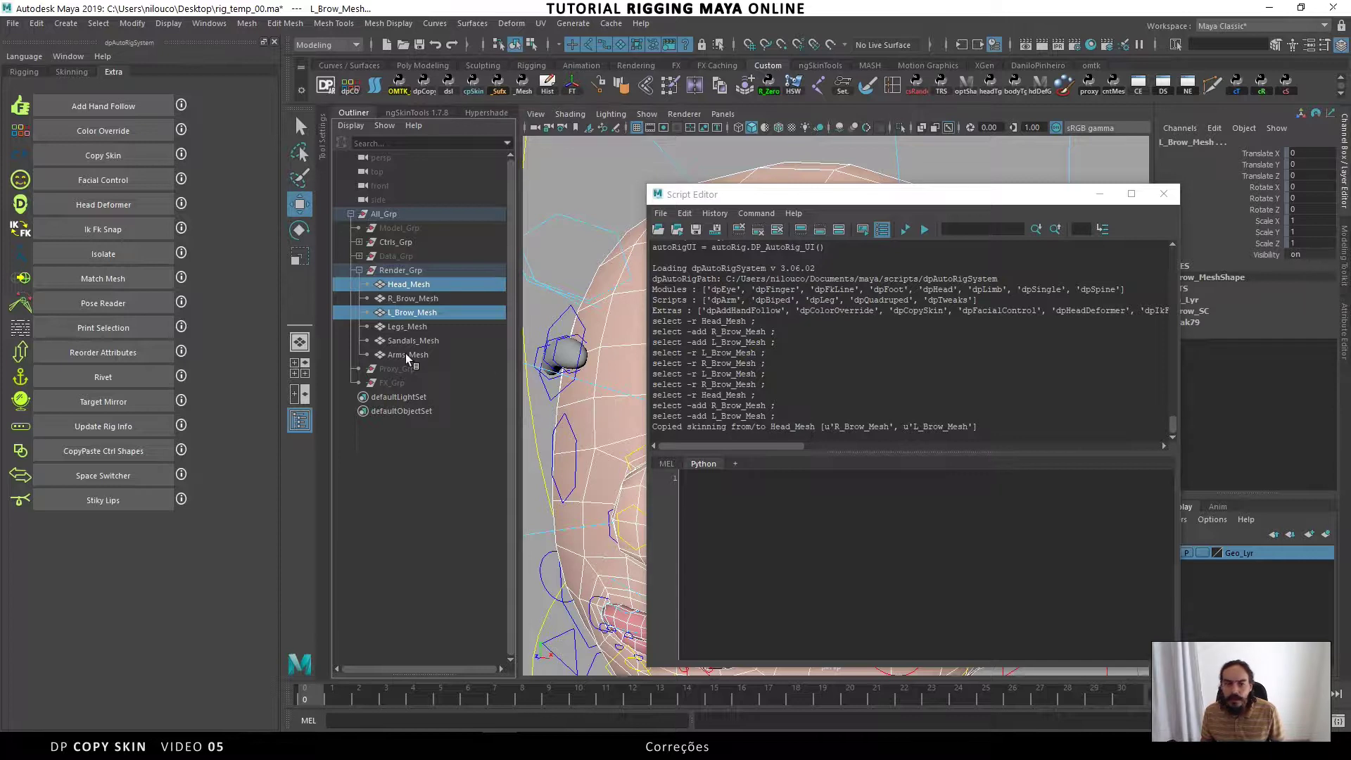
Check each brow's new skin, then return to dpCopySkin.py in Notepad++
{"action": "left_click", "coordinate": [412, 300]}
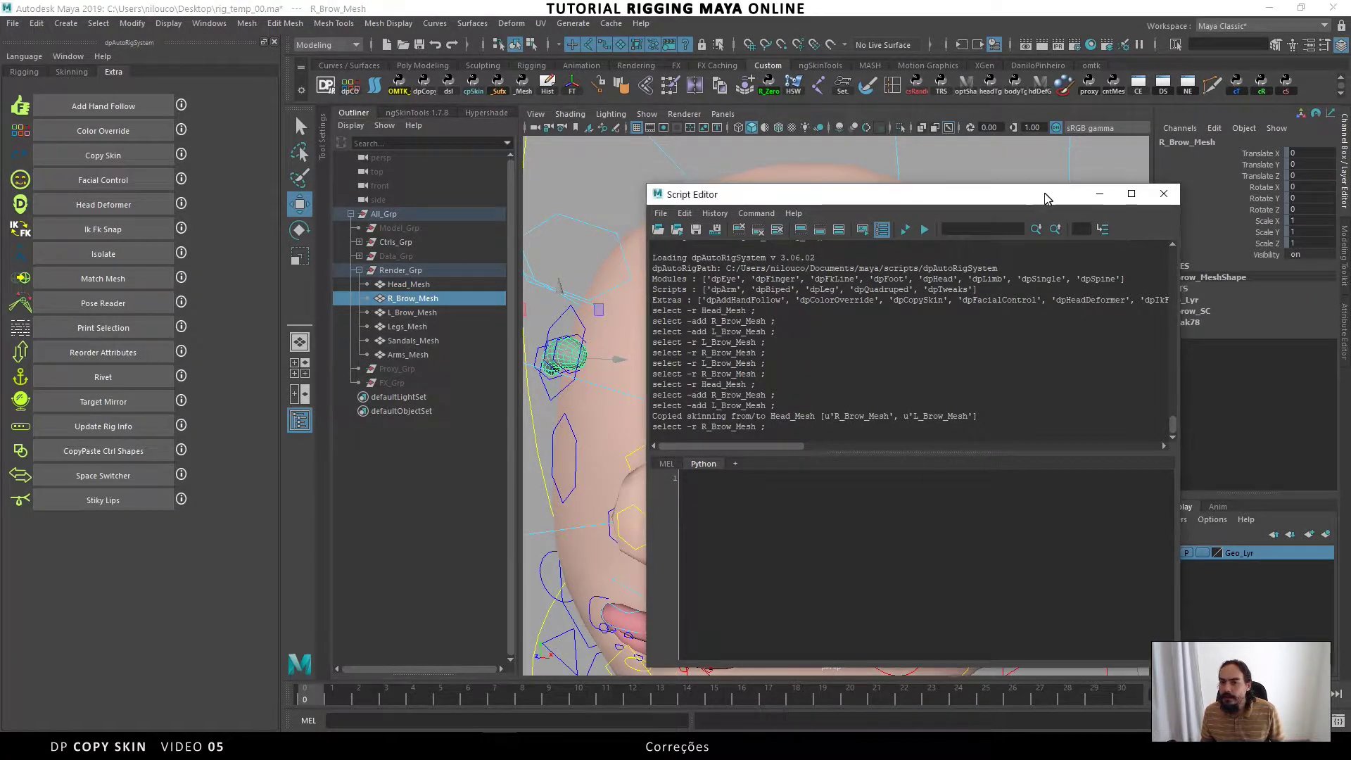
{"action": "left_click_drag", "start_coordinate": [1057, 202], "coordinate": [1024, 194]}
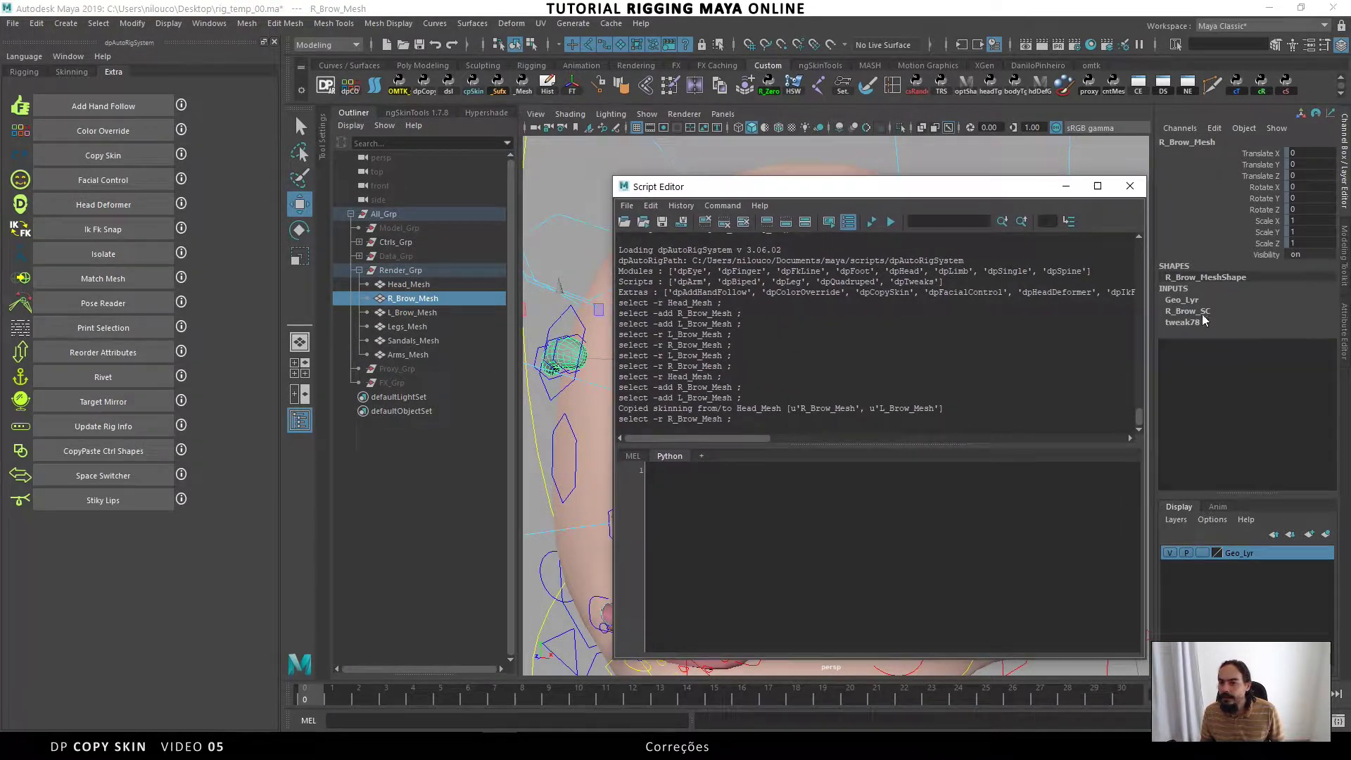
{"action": "left_click", "coordinate": [412, 313]}
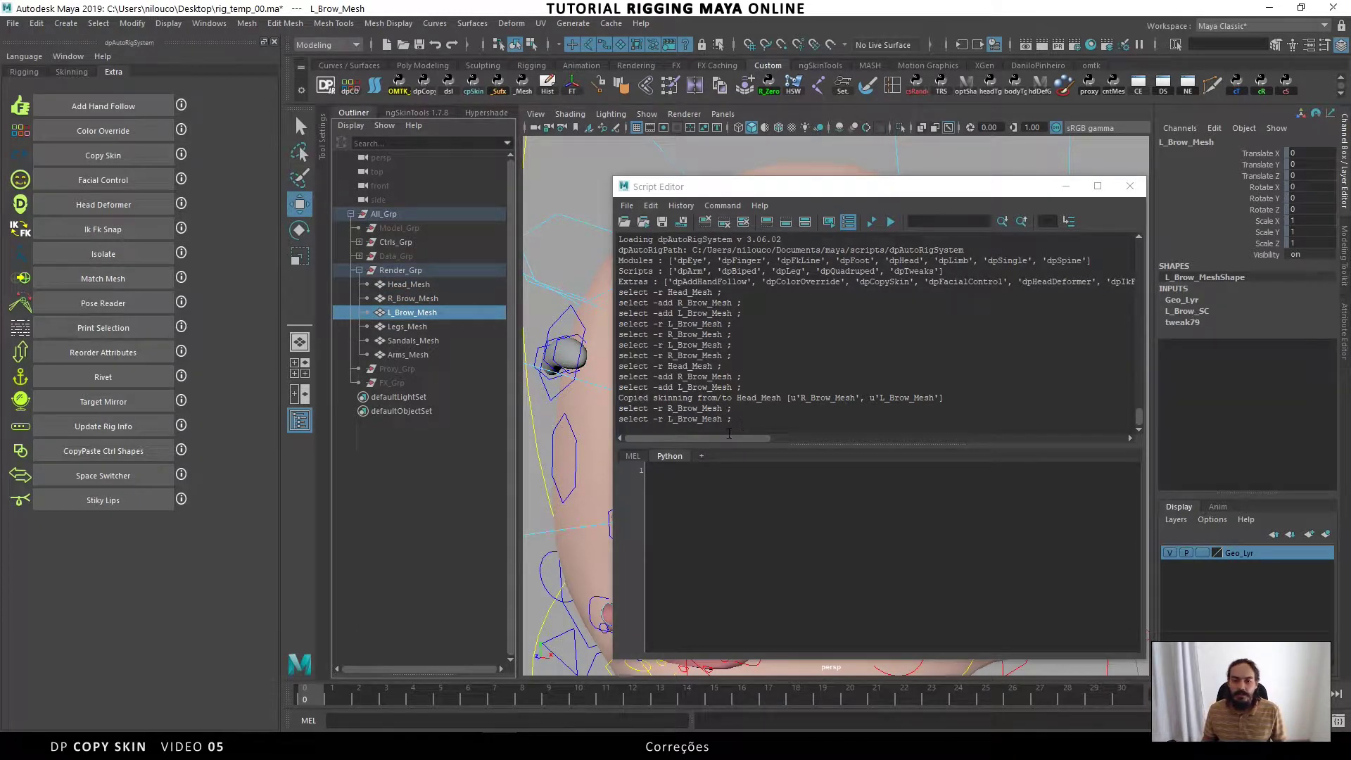
{"action": "key", "text": "alt+Tab"}
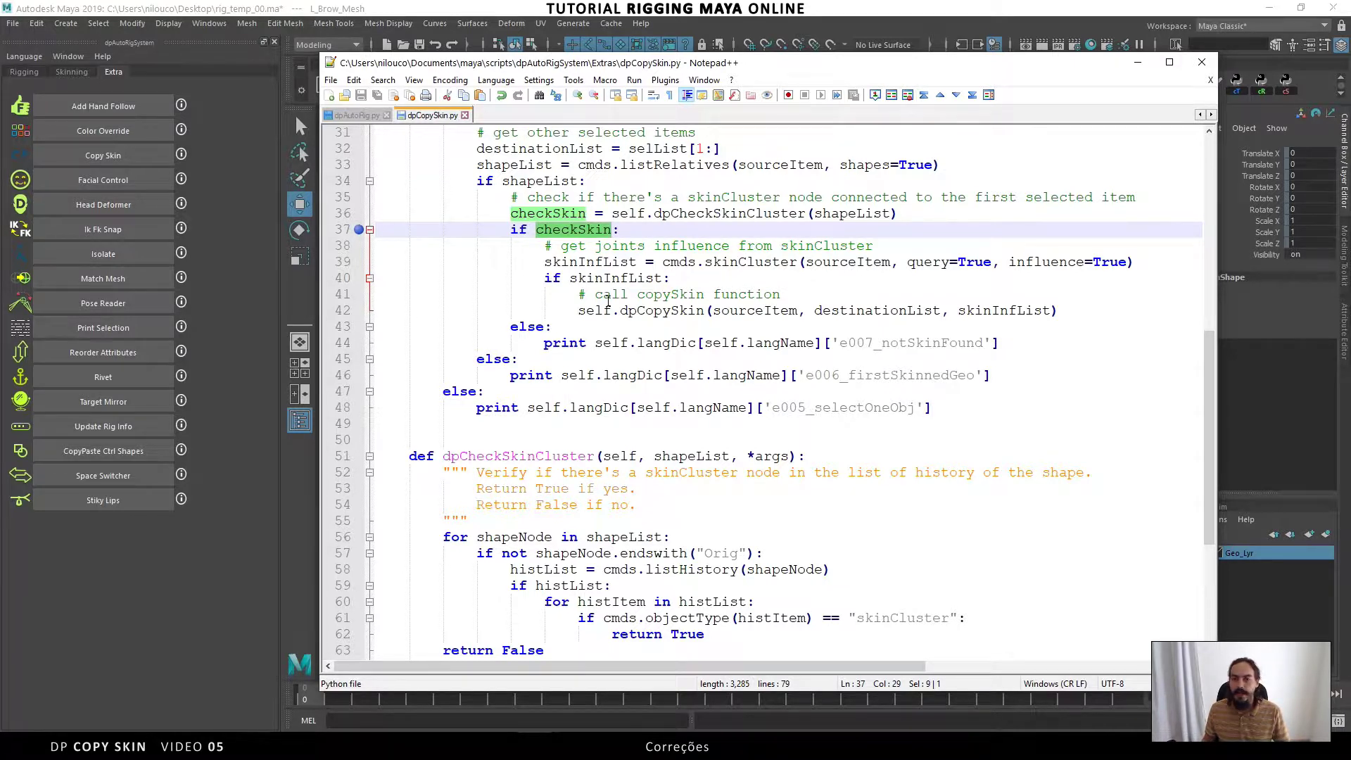
{"action": "double_click", "coordinate": [766, 265]}
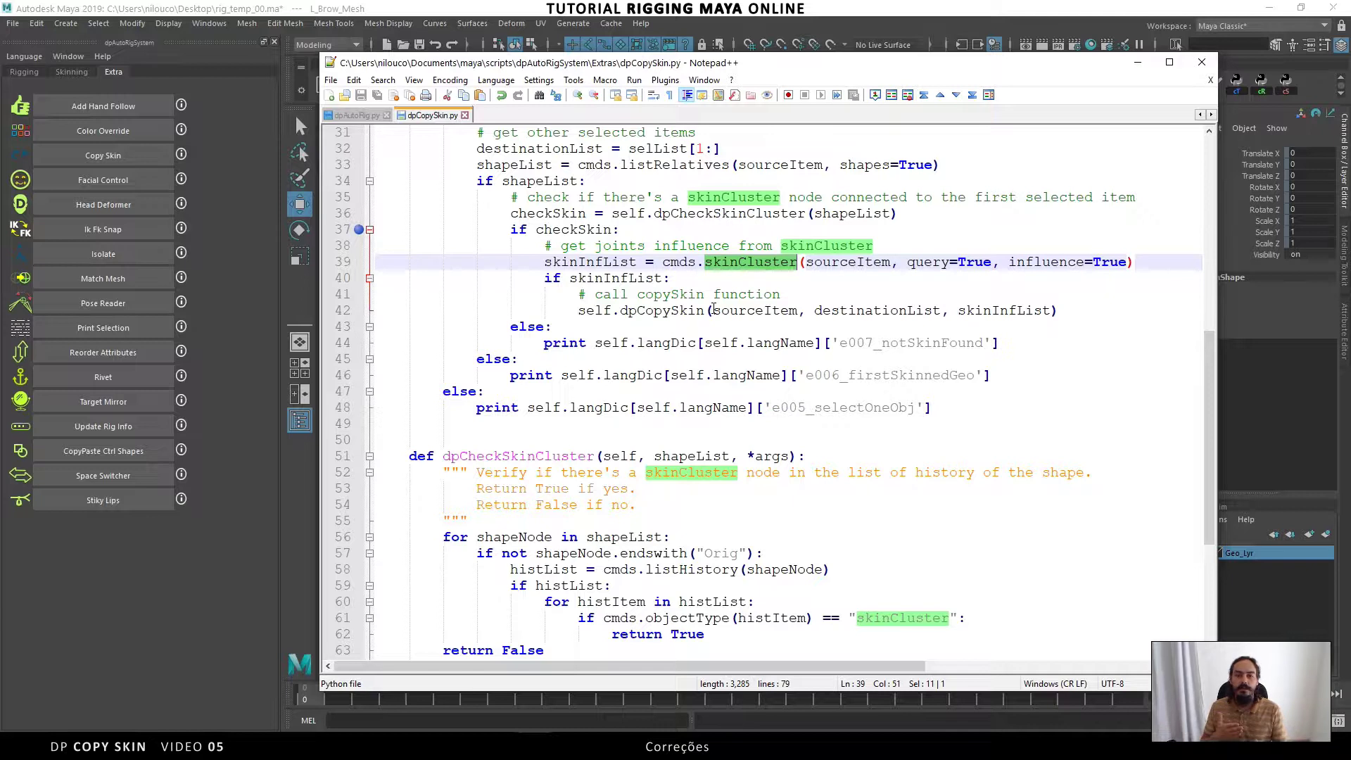
{"action": "double_click", "coordinate": [688, 569]}
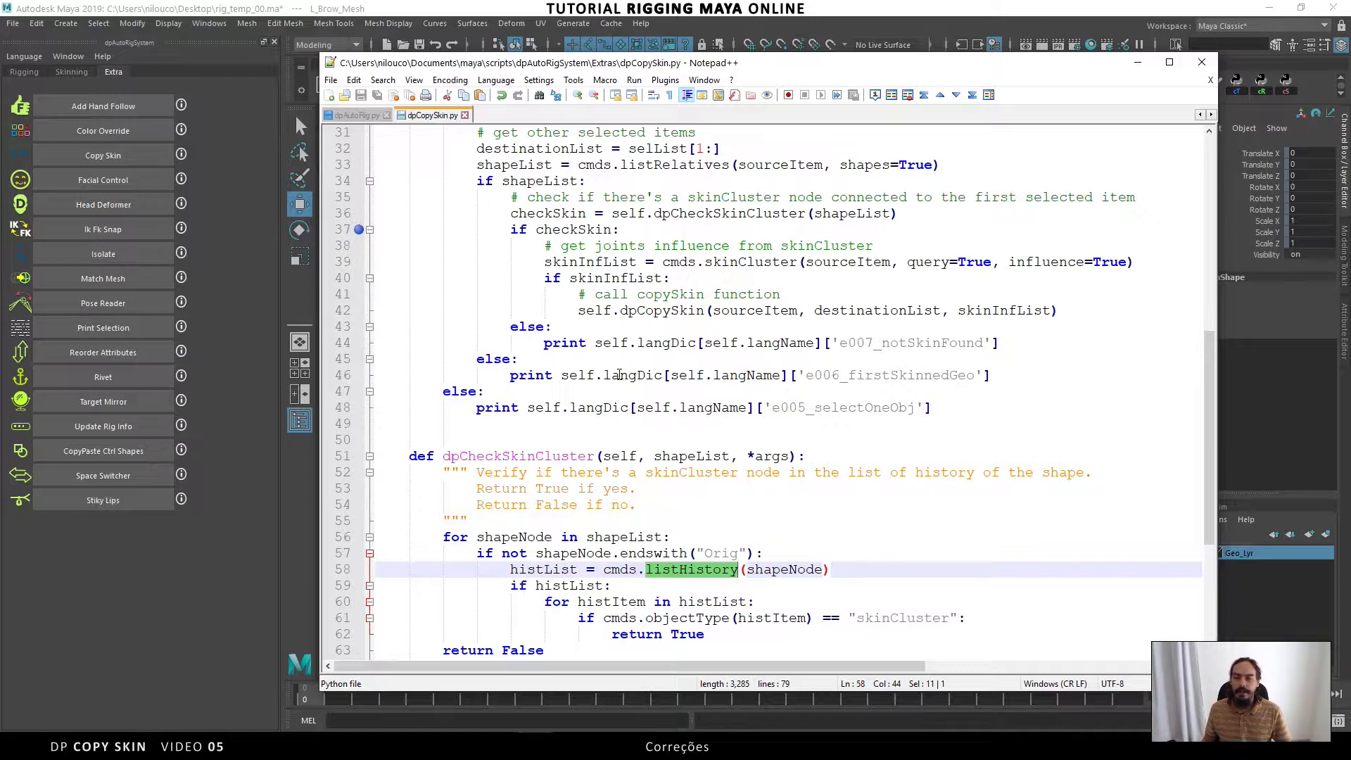
{"action": "scroll", "coordinate": [618, 375], "scroll_direction": "up", "scroll_amount": 6}
{"action": "scroll", "coordinate": [637, 366], "scroll_direction": "up", "scroll_amount": 4}
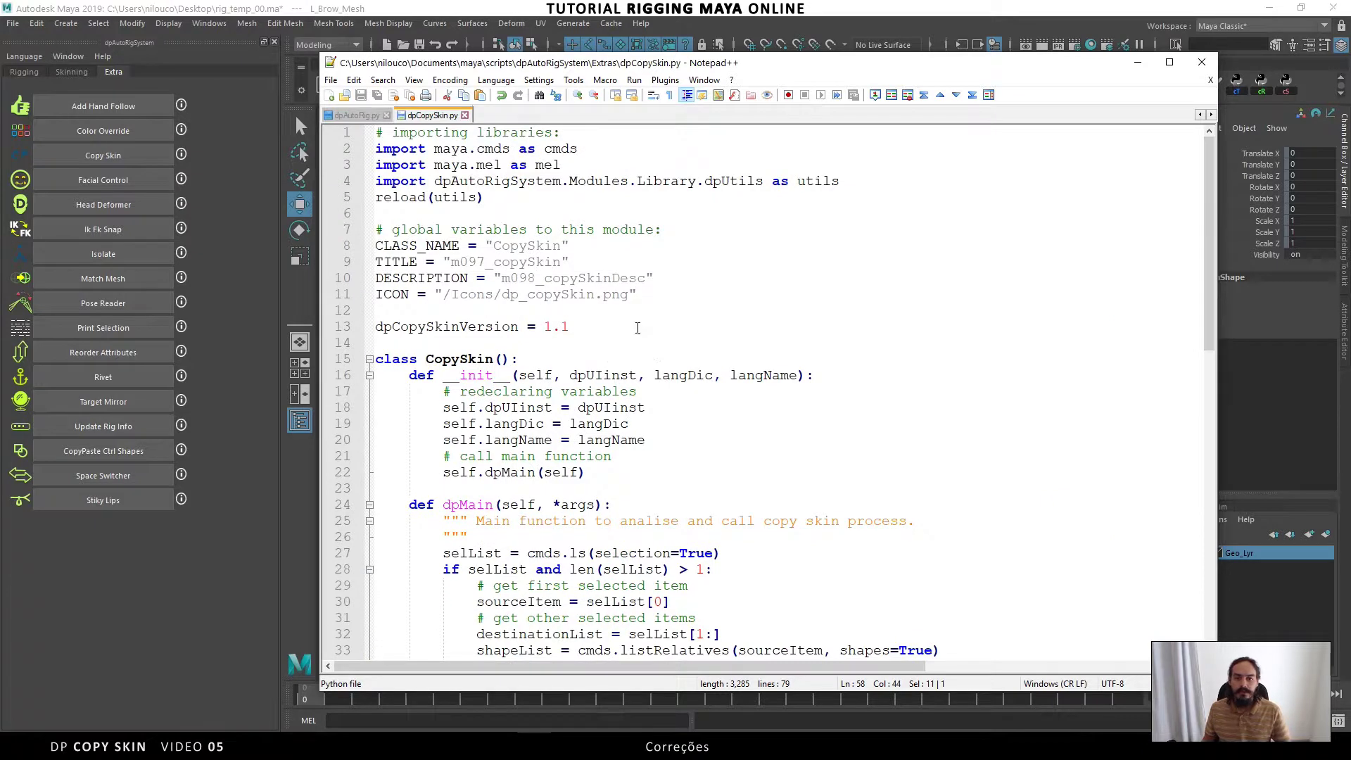
{"action": "left_click", "coordinate": [756, 329]}
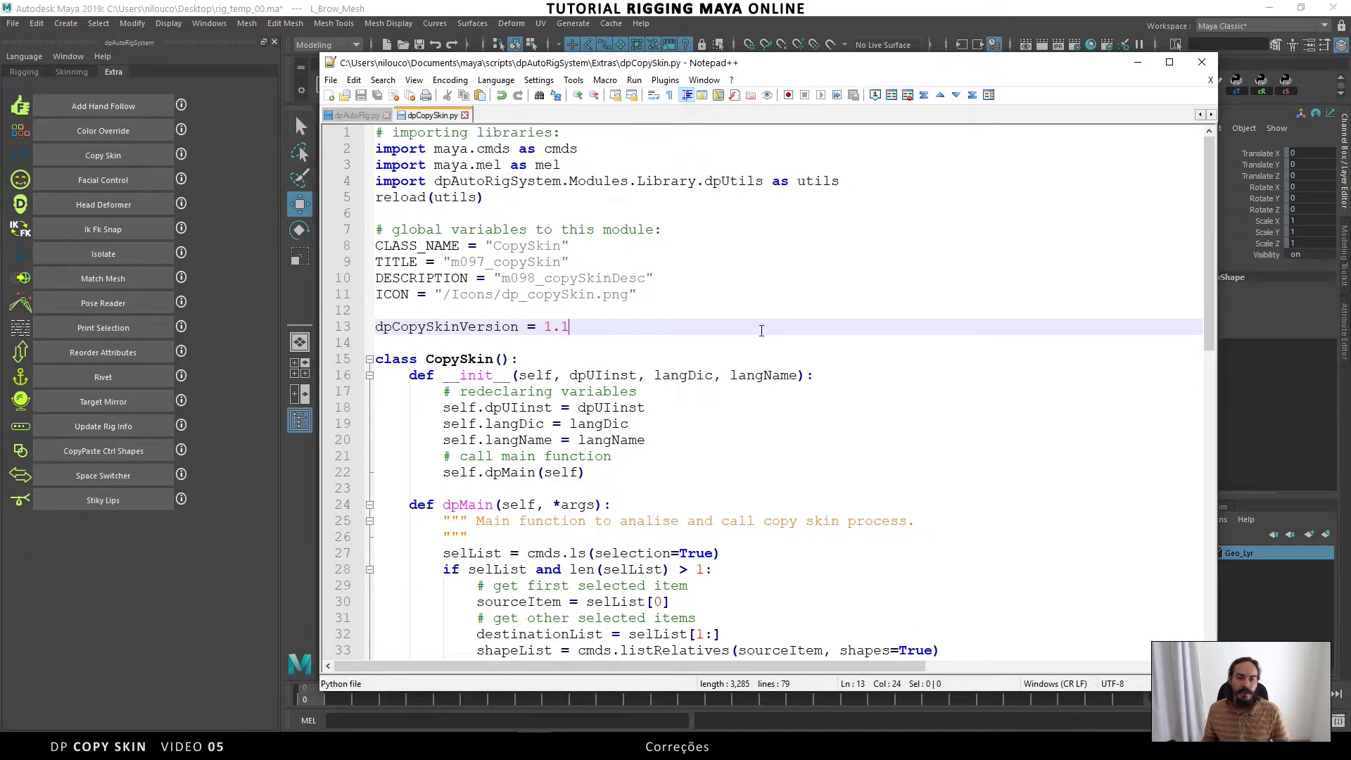